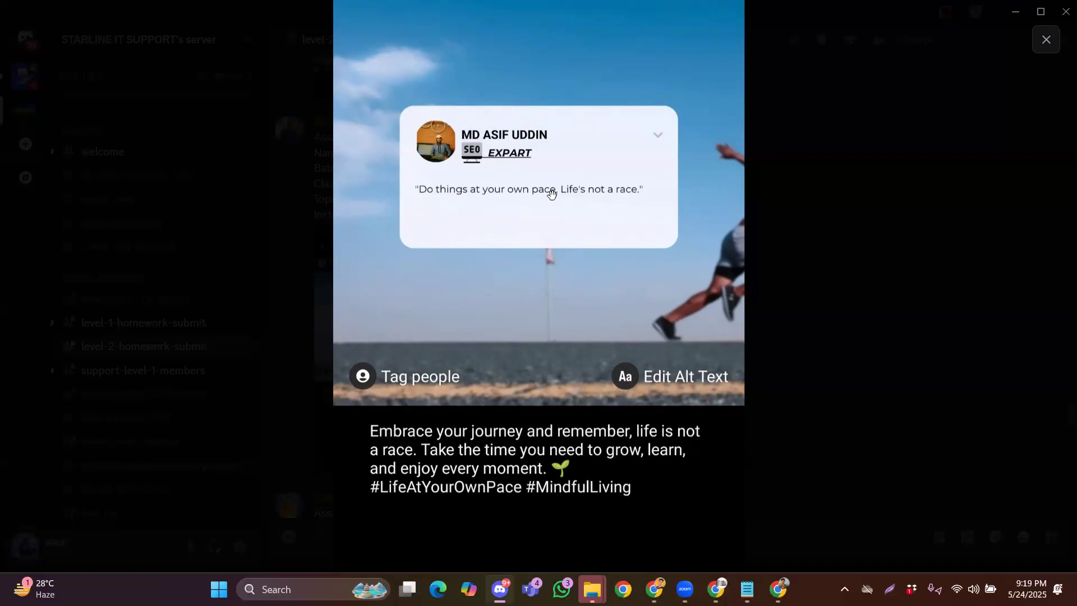
# Close the enlarged image and scroll through the homework submissions in the Discord channel
pyautogui.click(1045, 44)
pyautogui.scroll(-9, 744, 361)
pyautogui.scroll(-5, 742, 364)
pyautogui.scroll(-15, 737, 394)
pyautogui.scroll(-15, 727, 412)
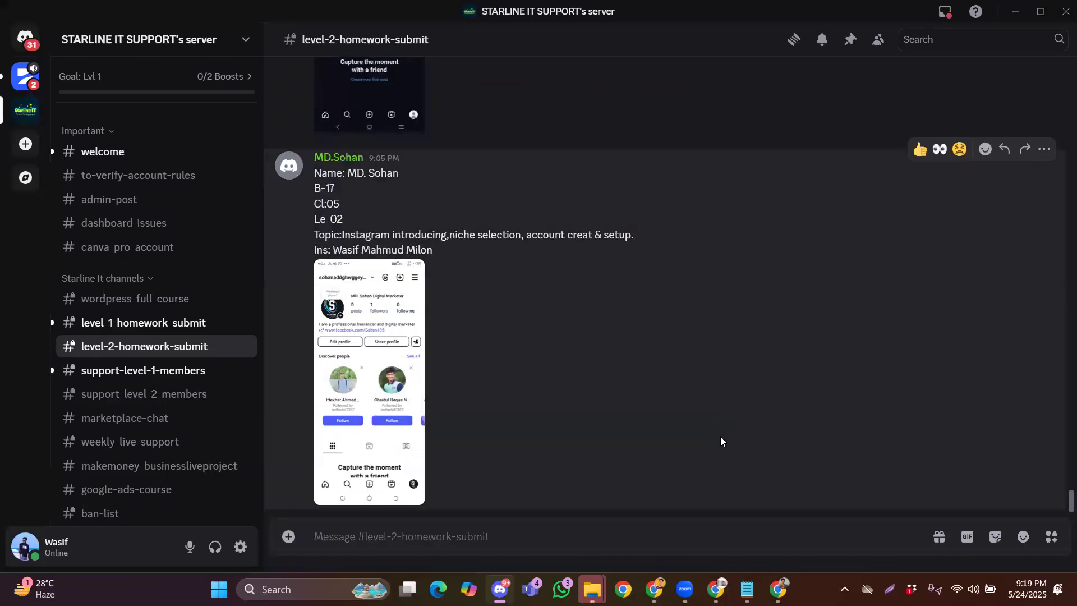
pyautogui.scroll(10, 638, 387)
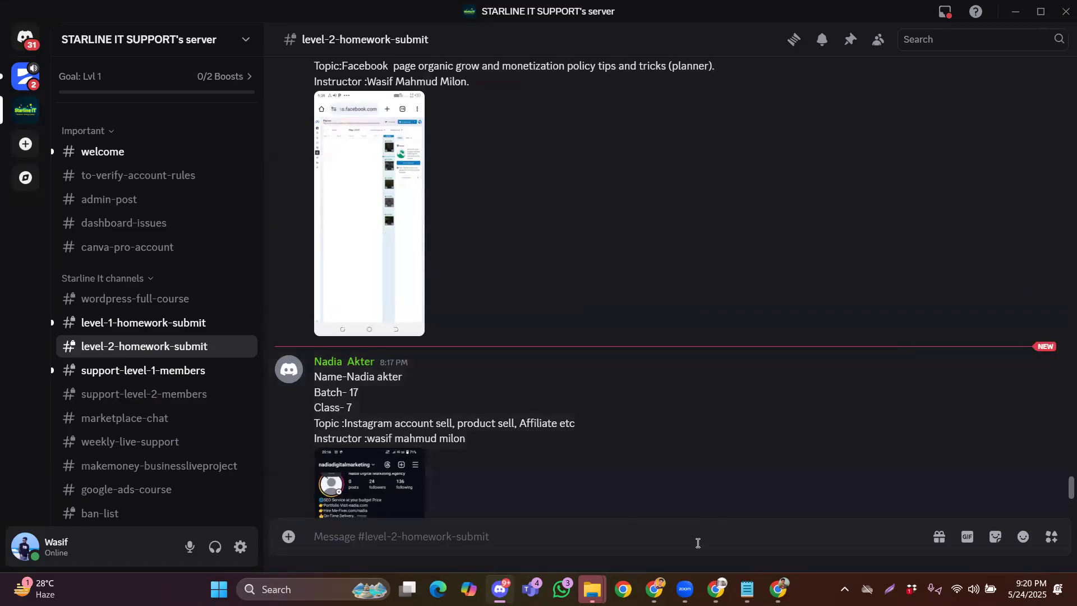
# Bring the Chrome window with the LinkedIn account setup Google Doc to the front
pyautogui.moveTo(778, 589)
pyautogui.moveTo(715, 589)
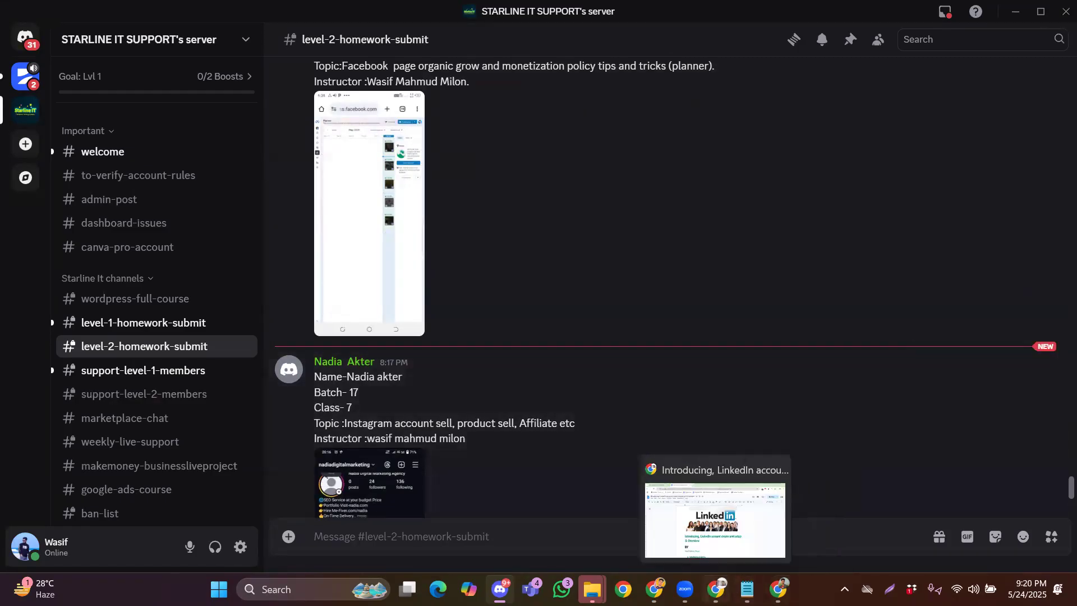
pyautogui.click(714, 518)
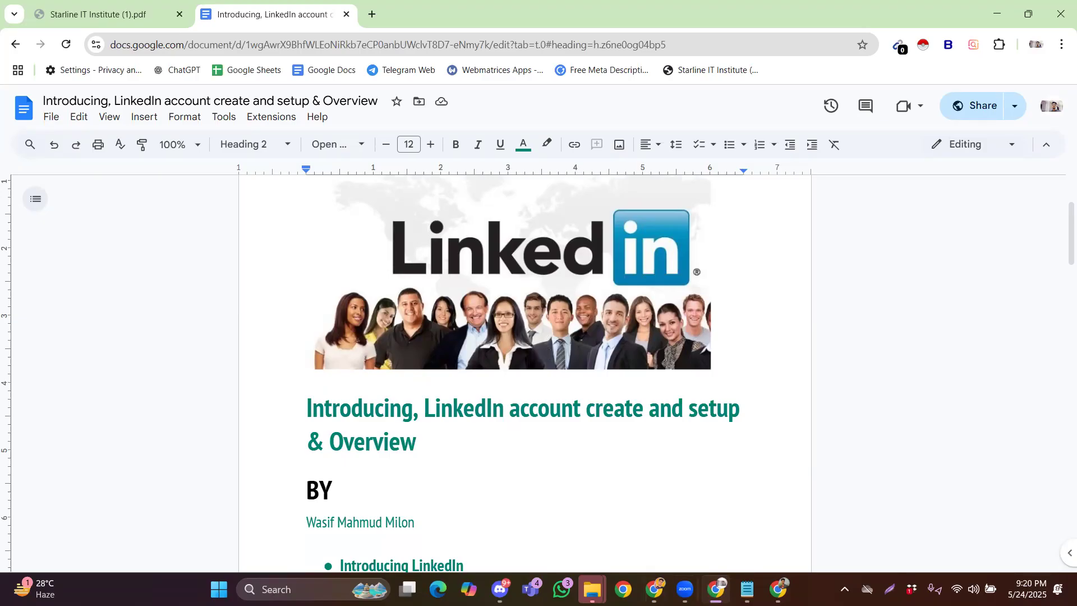
pyautogui.moveTo(684, 588)
pyautogui.click(778, 540)
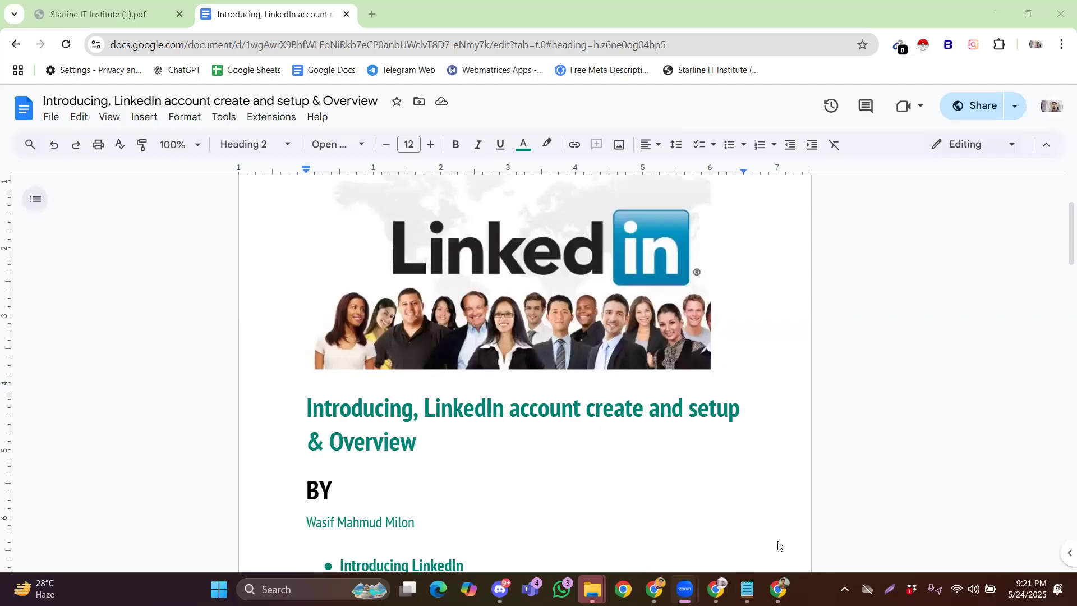
pyautogui.click(719, 586)
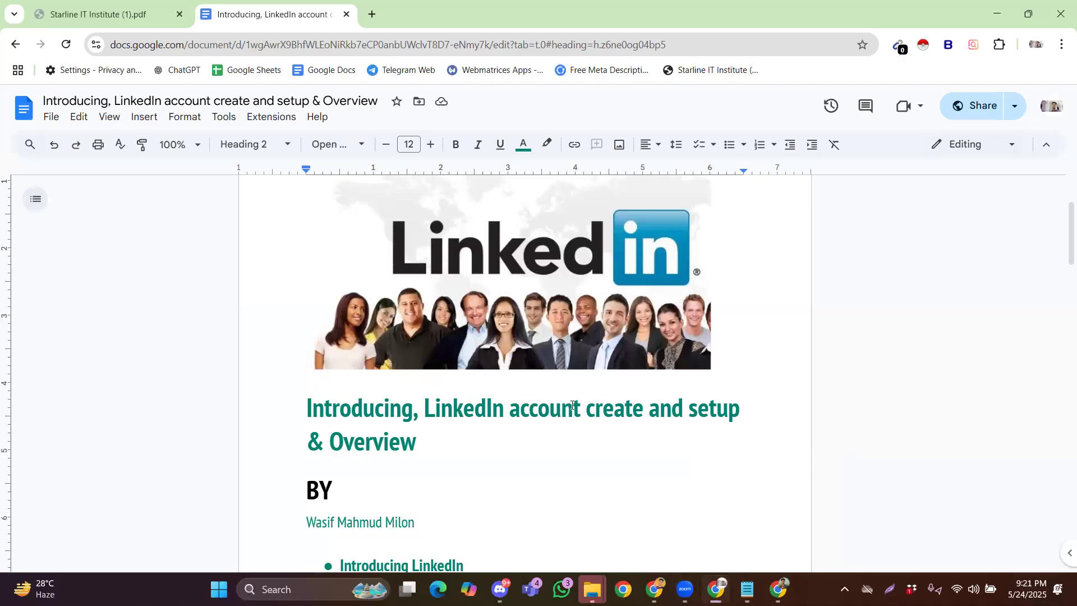
# Scroll down to the Introducing LinkedIn bullet and its Bengali paragraph
pyautogui.scroll(-2, 392, 382)
pyautogui.scroll(-5, 259, 383)
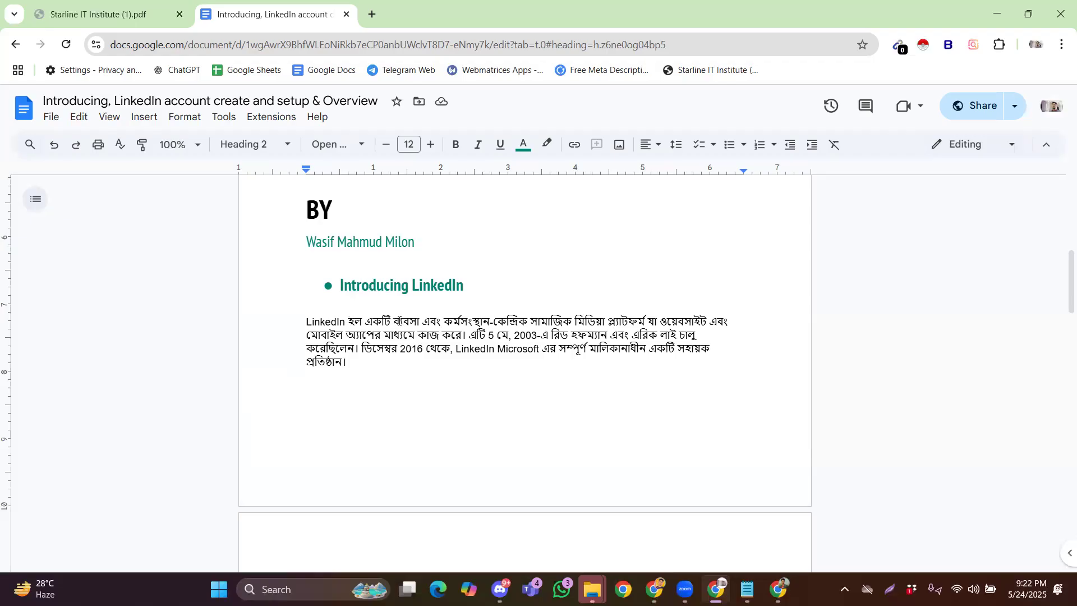
# Highlight a Bengali phrase in the overview paragraph's first sentence, then clear the selection
pyautogui.moveTo(395, 321); pyautogui.dragTo(526, 322)
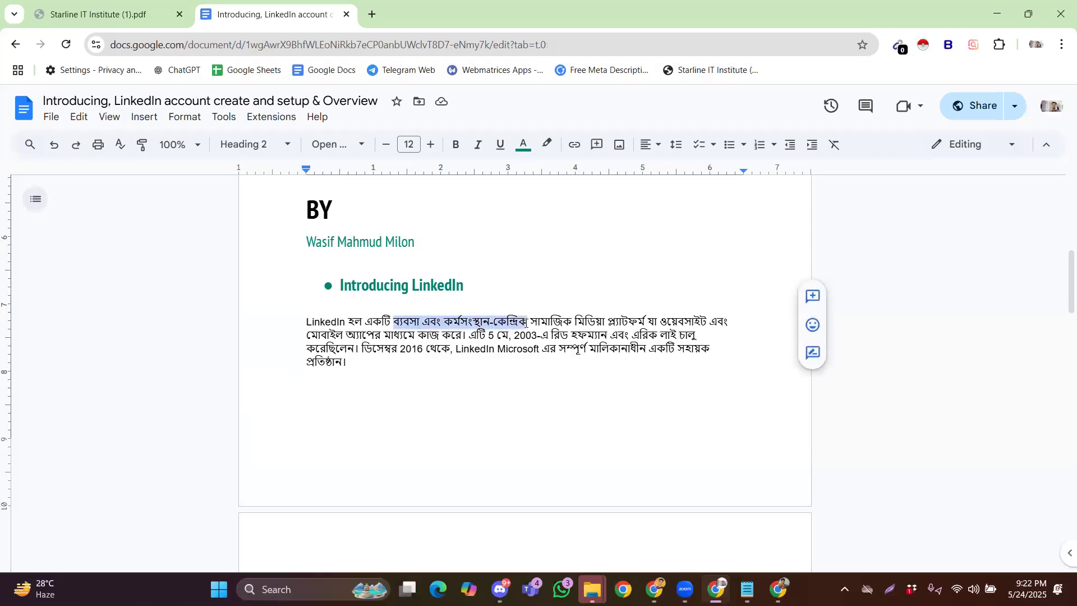
pyautogui.click(494, 322)
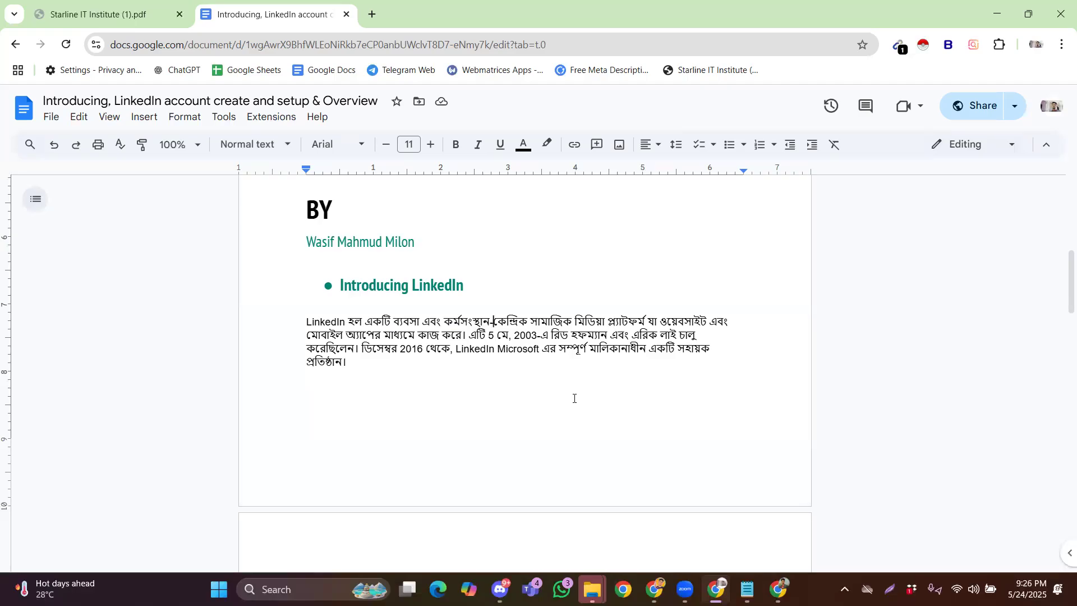
pyautogui.scroll(-4, 533, 394)
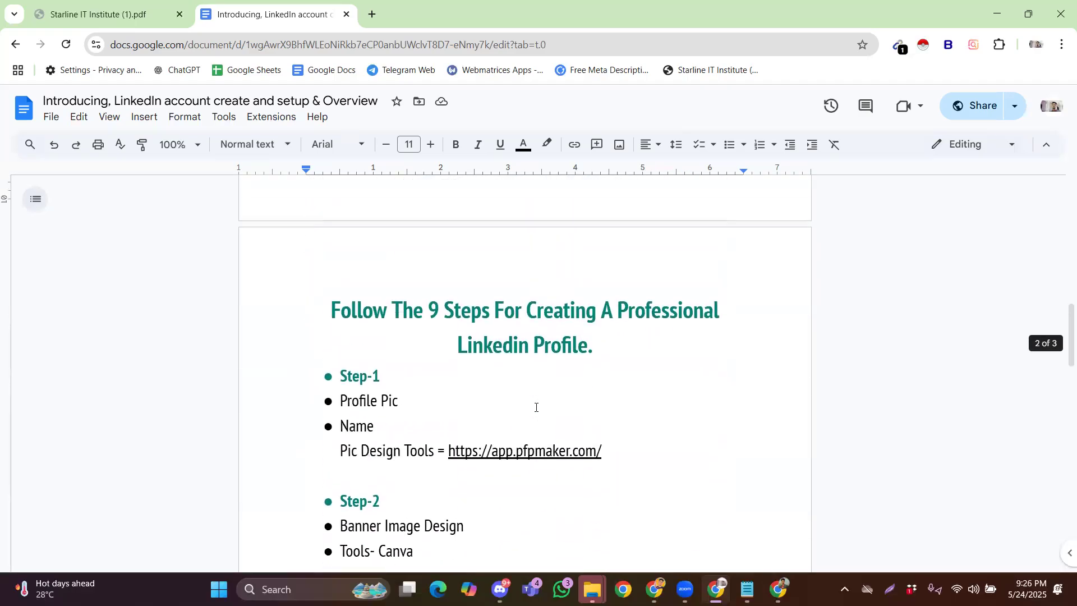
pyautogui.scroll(5, 533, 406)
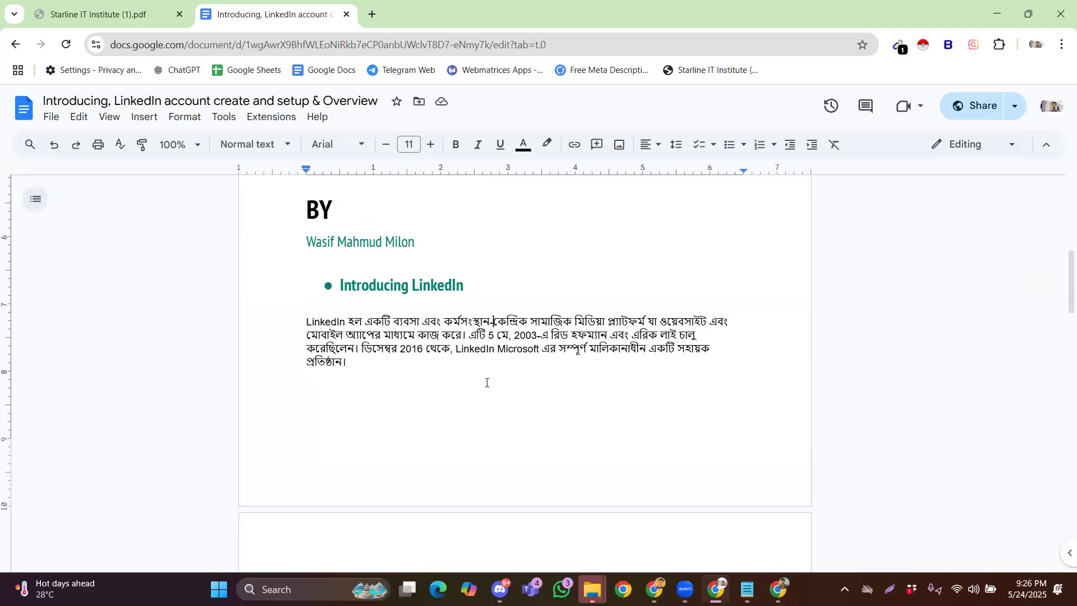
pyautogui.scroll(-5, 508, 409)
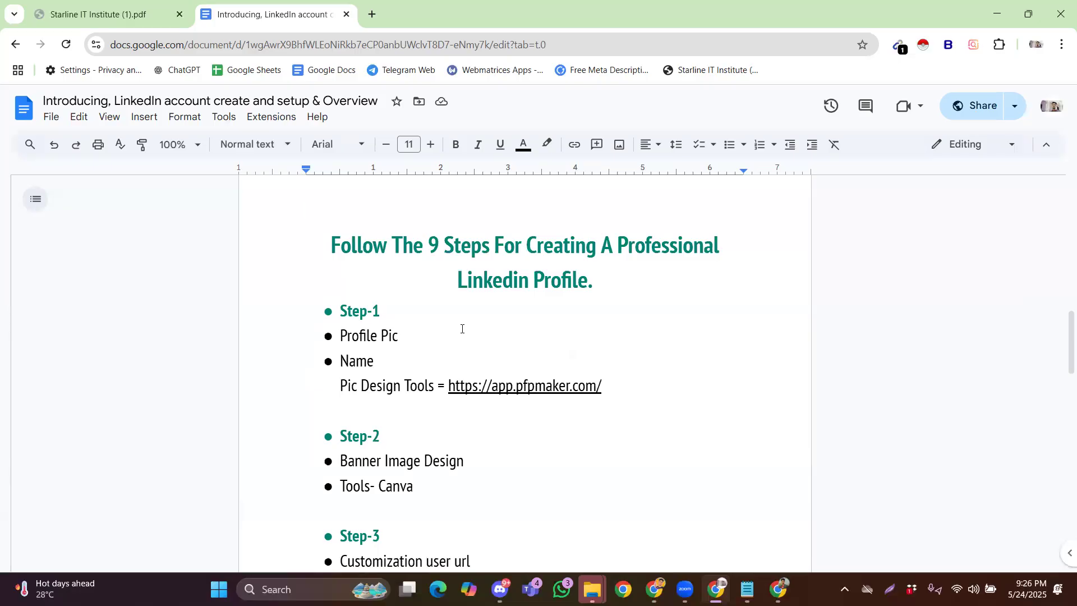
pyautogui.scroll(-15, 455, 365)
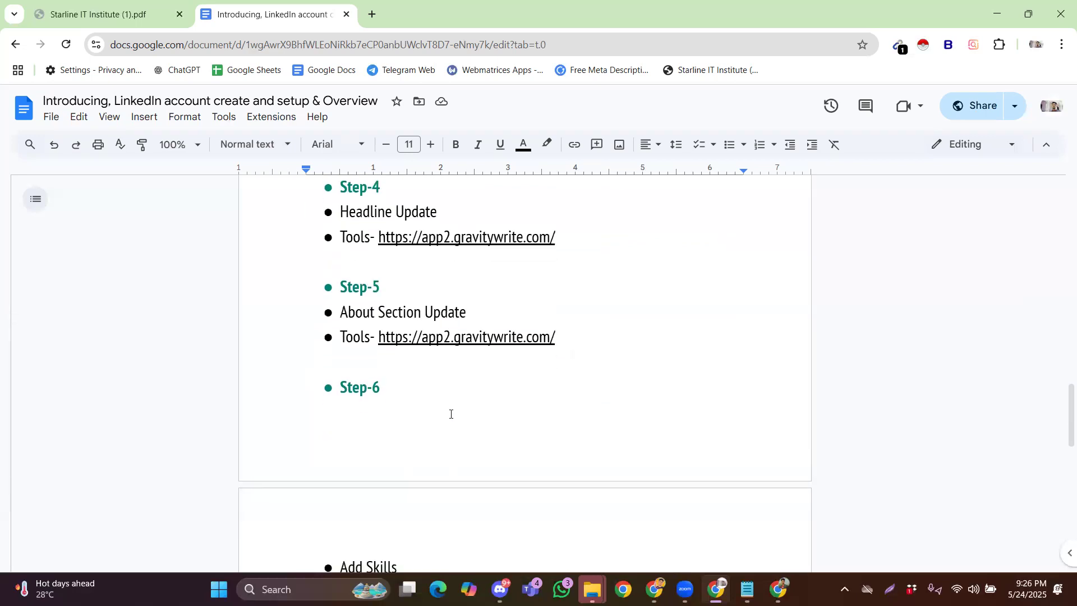
pyautogui.scroll(15, 454, 406)
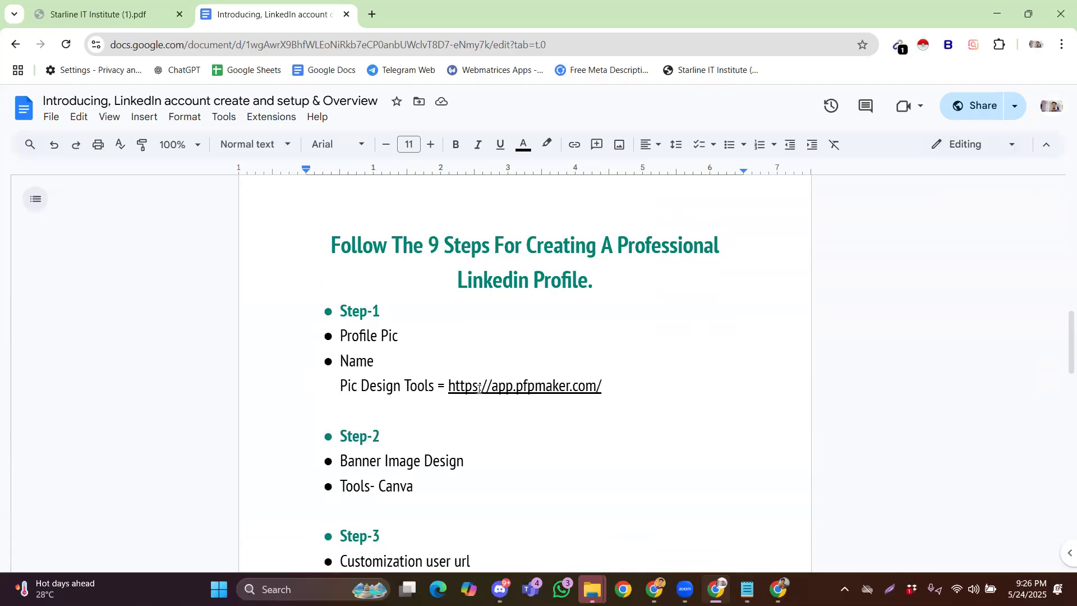
pyautogui.scroll(-1, 477, 395)
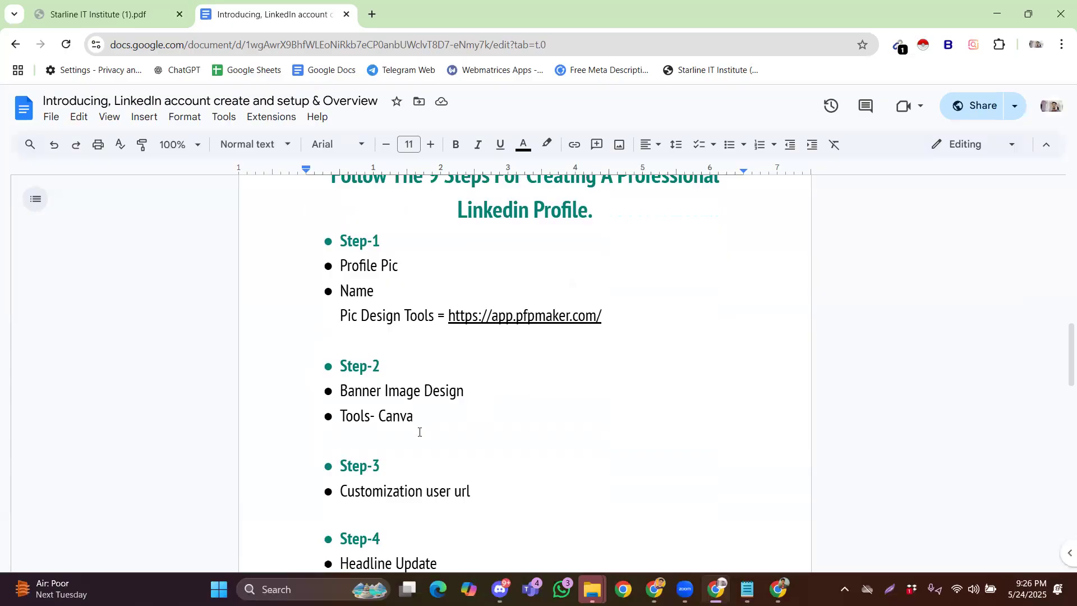
pyautogui.scroll(-1, 418, 431)
pyautogui.scroll(-1, 419, 431)
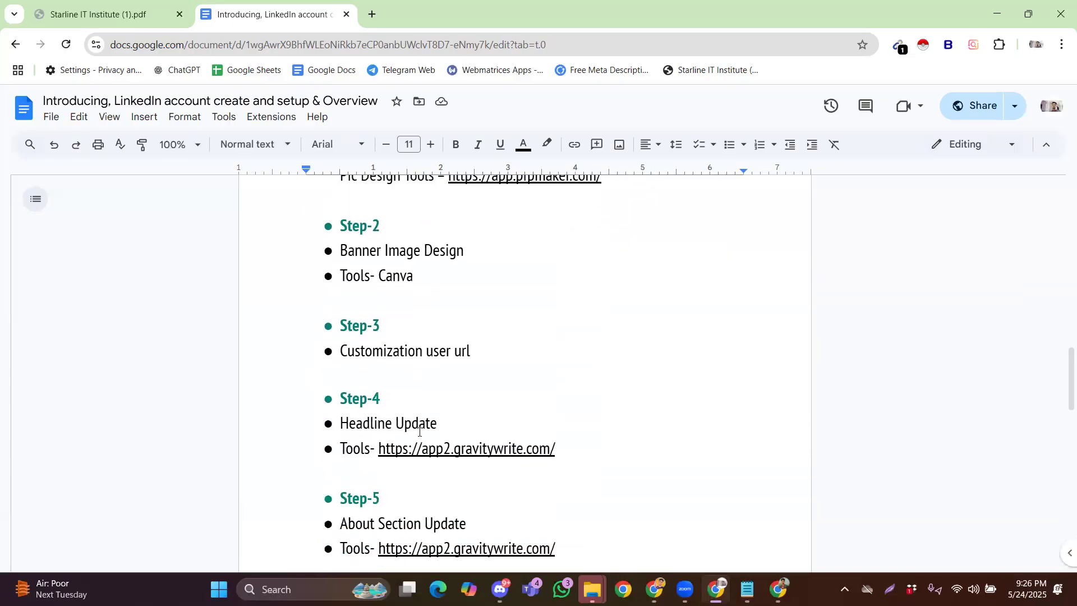
pyautogui.scroll(-6, 419, 432)
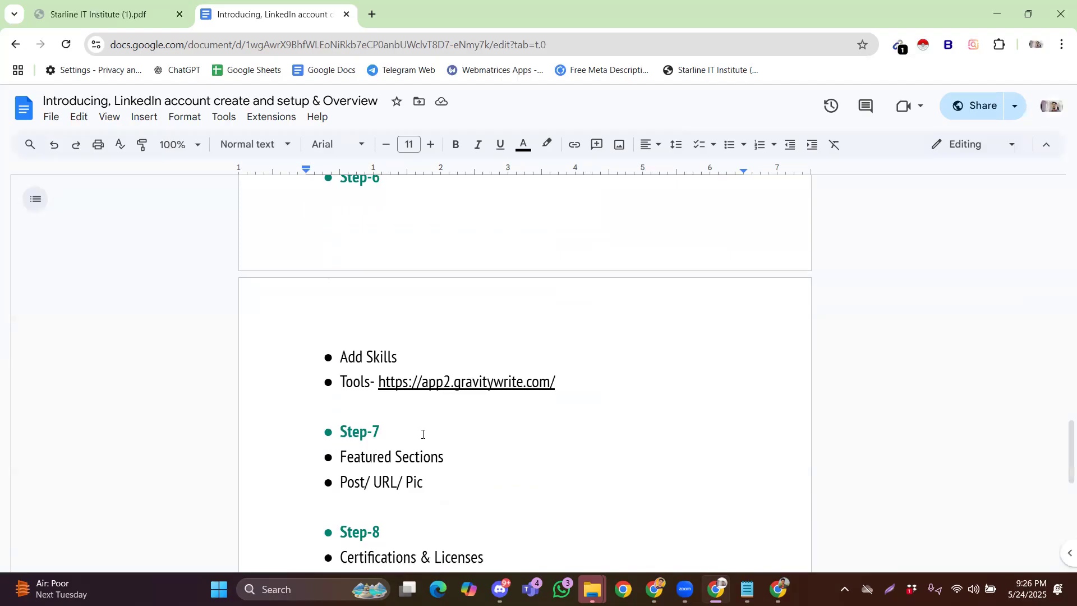
pyautogui.scroll(-2, 422, 434)
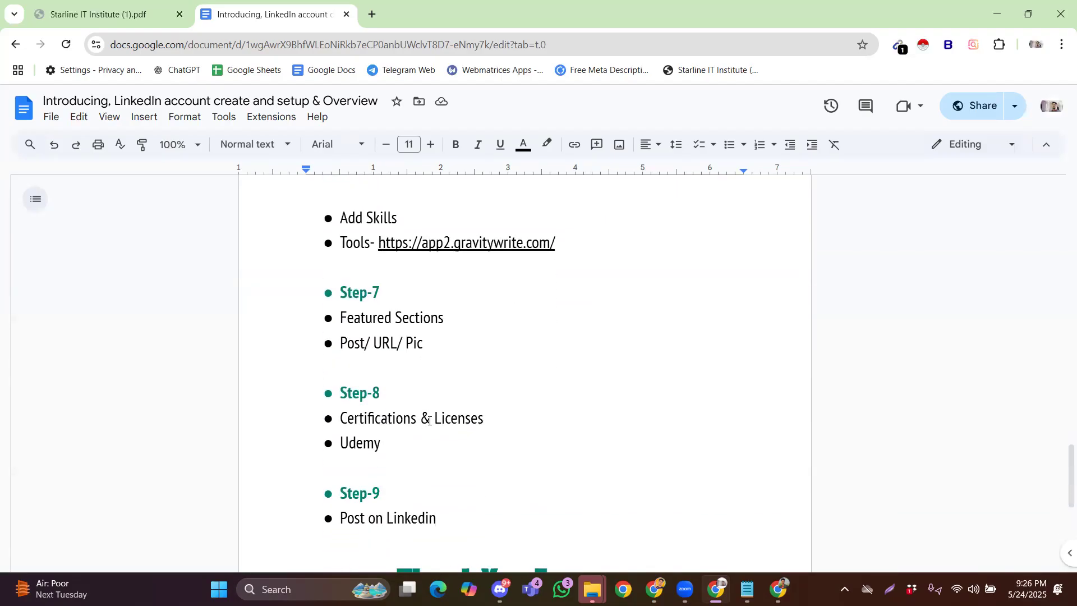
pyautogui.scroll(-2, 429, 448)
pyautogui.scroll(7, 431, 451)
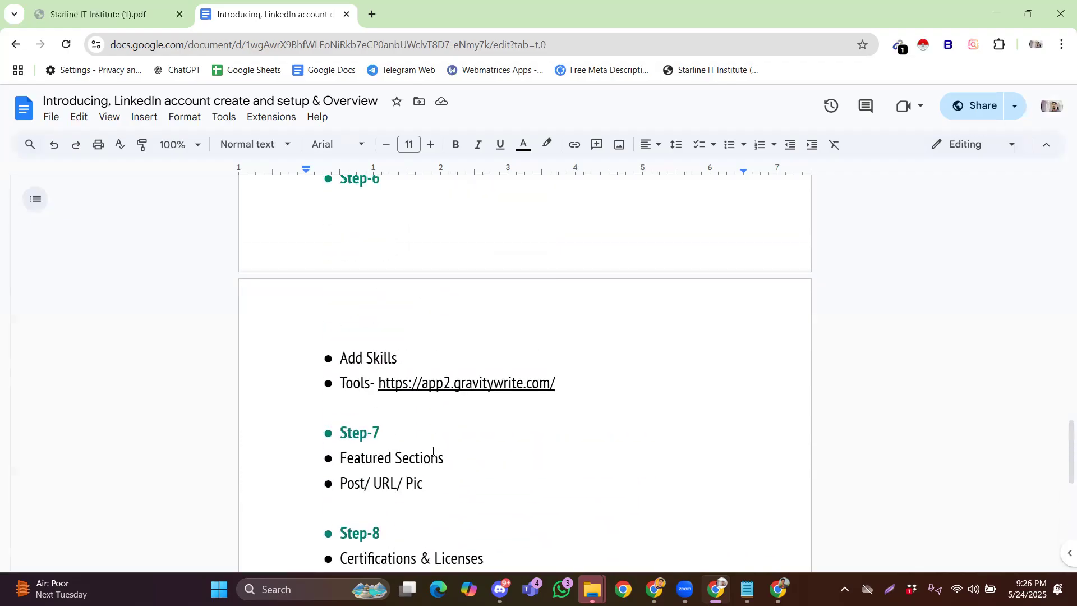
pyautogui.scroll(5, 433, 451)
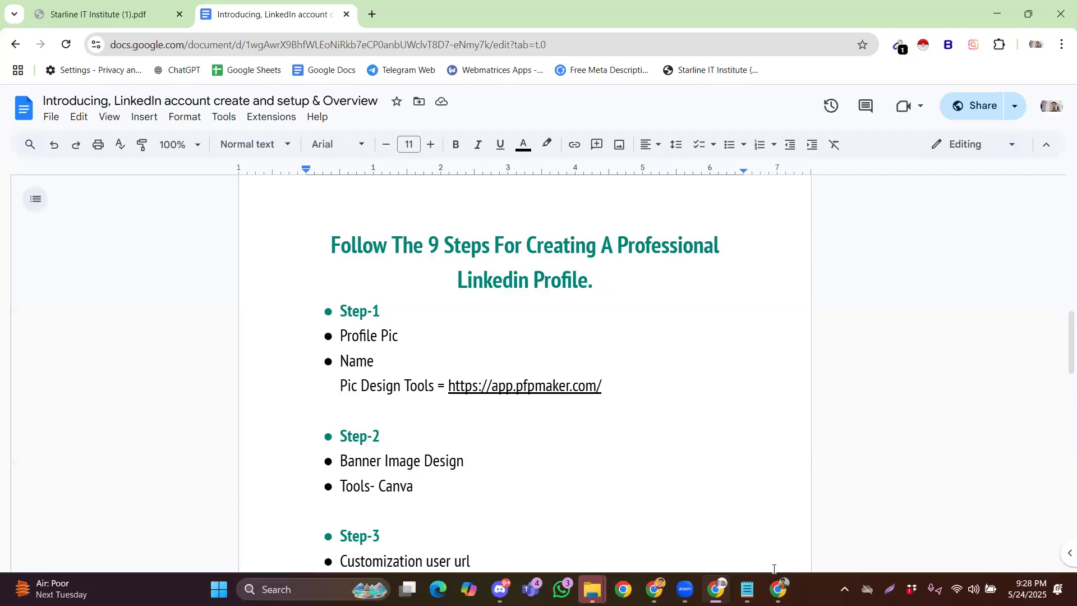
# In the other Chrome window, search 'linkedin account' from the address bar to reach LinkedIn
pyautogui.click(778, 589)
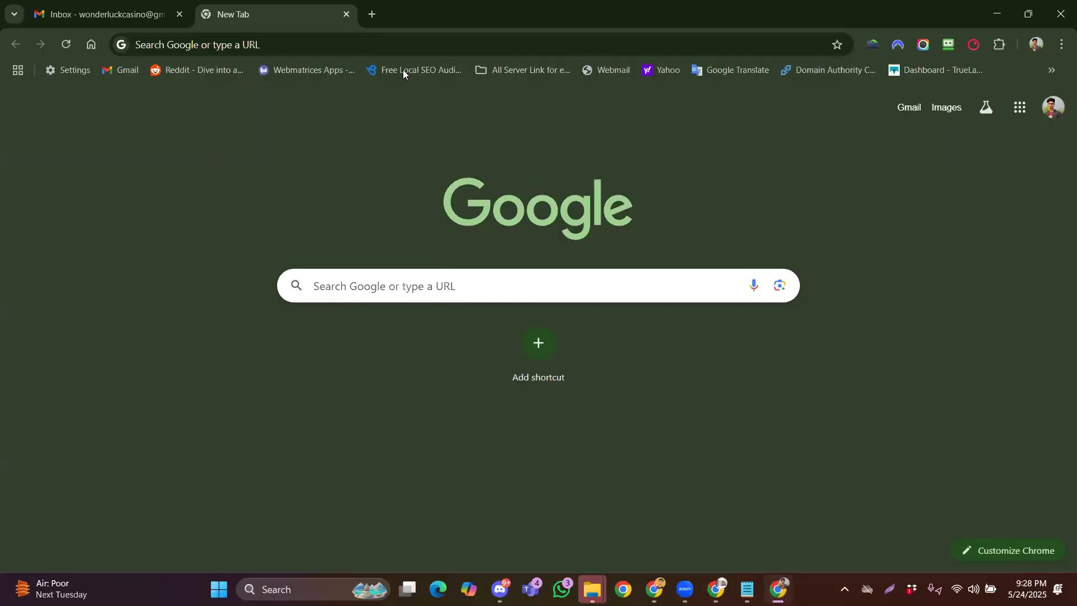
pyautogui.click(401, 48)
pyautogui.write('li')
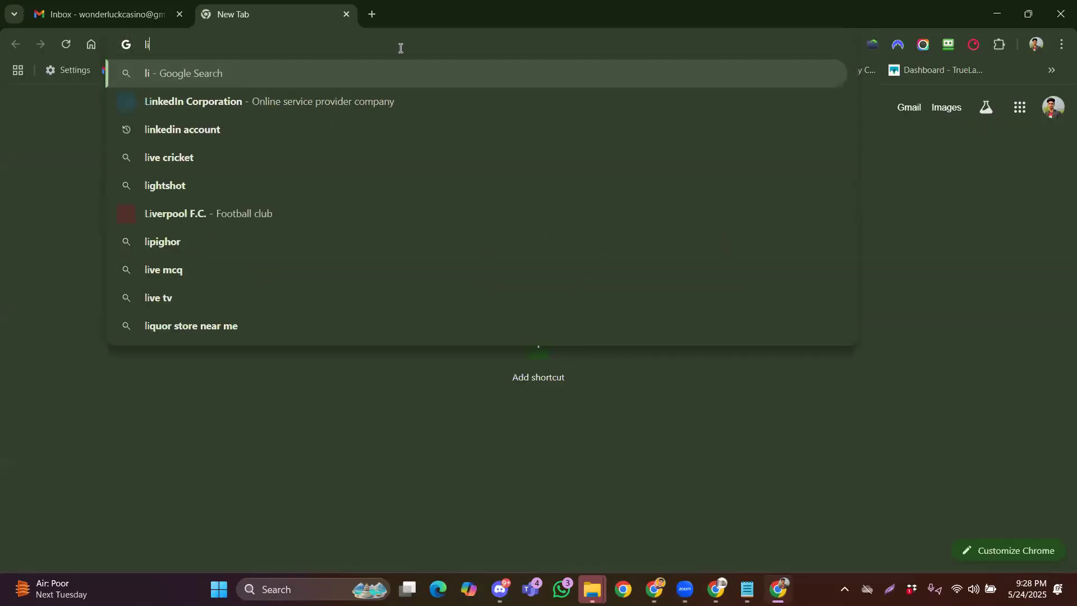
pyautogui.click(317, 128)
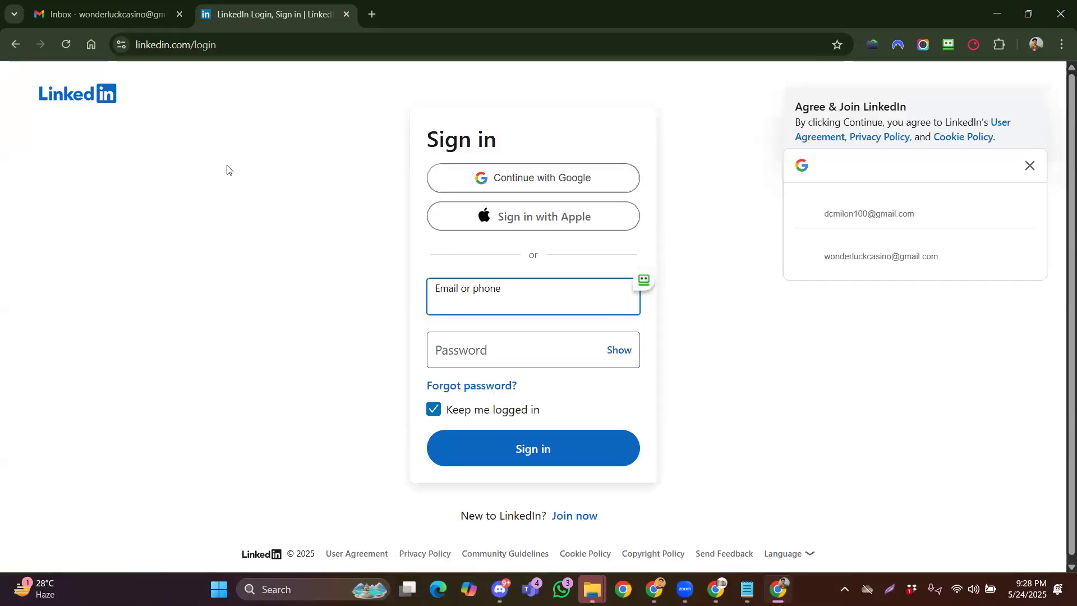
# Dismiss the Google sign-in prompt and open LinkedIn's new-account sign-up form
pyautogui.click(1028, 167)
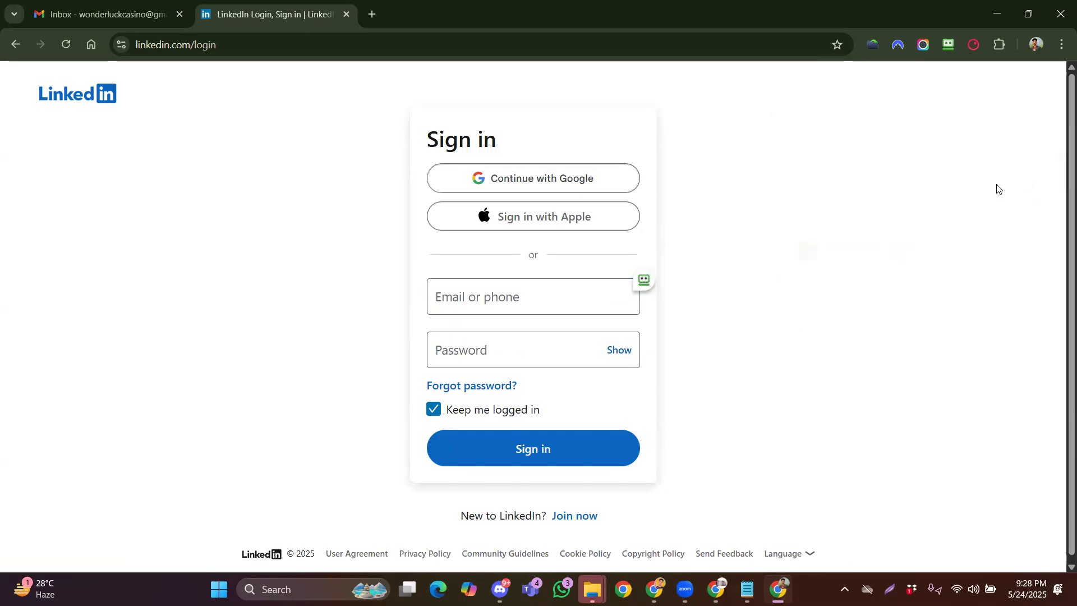
pyautogui.scroll(-1, 782, 322)
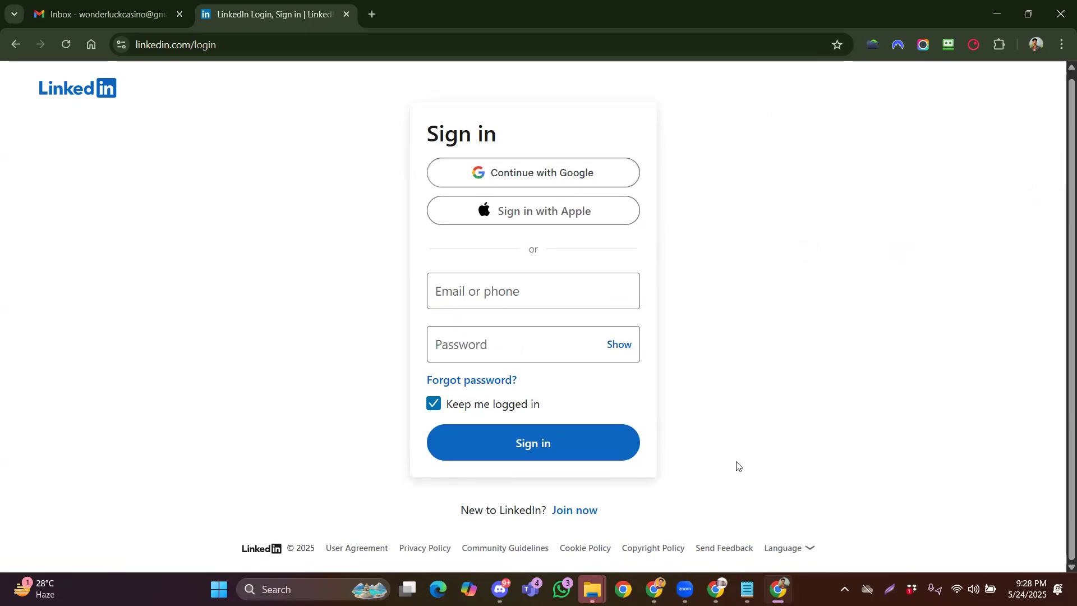
pyautogui.click(583, 518)
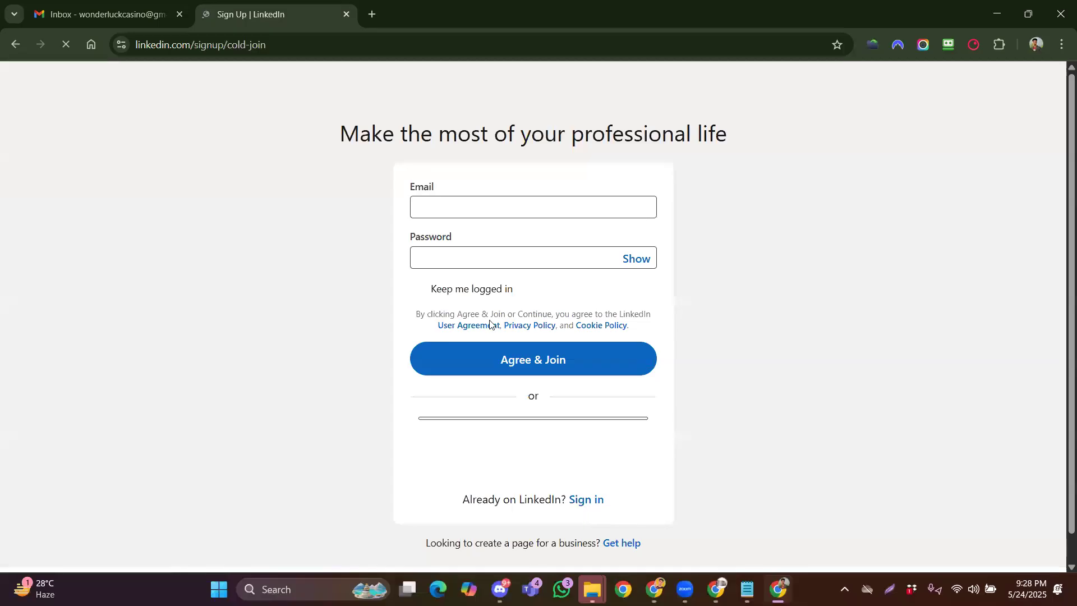
pyautogui.click(451, 211)
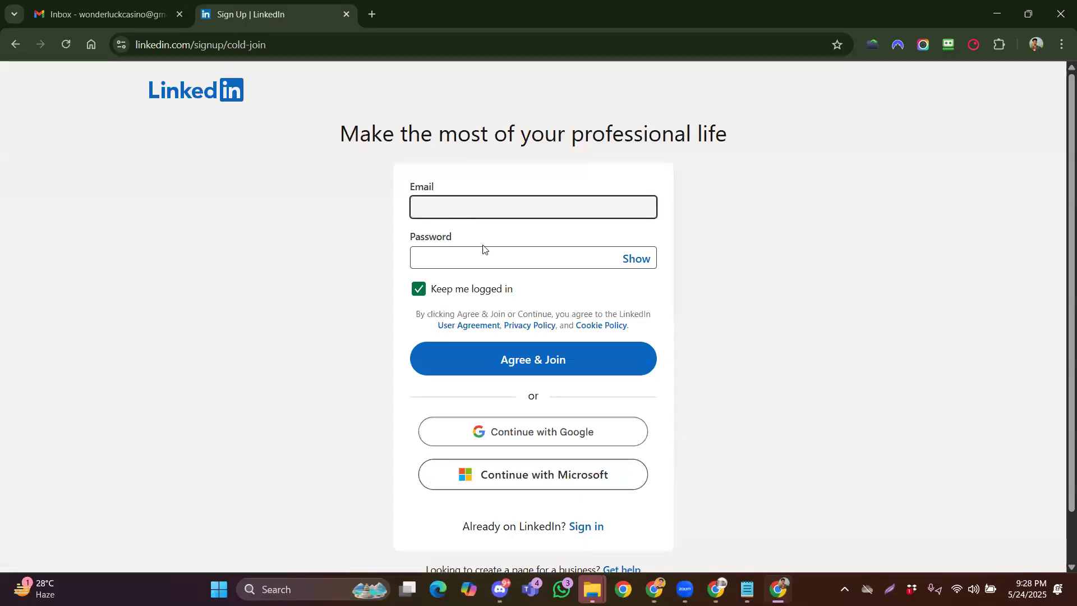
# Copy the account e-mail from Gmail into LinkedIn's Email field and enter a password
pyautogui.click(101, 8)
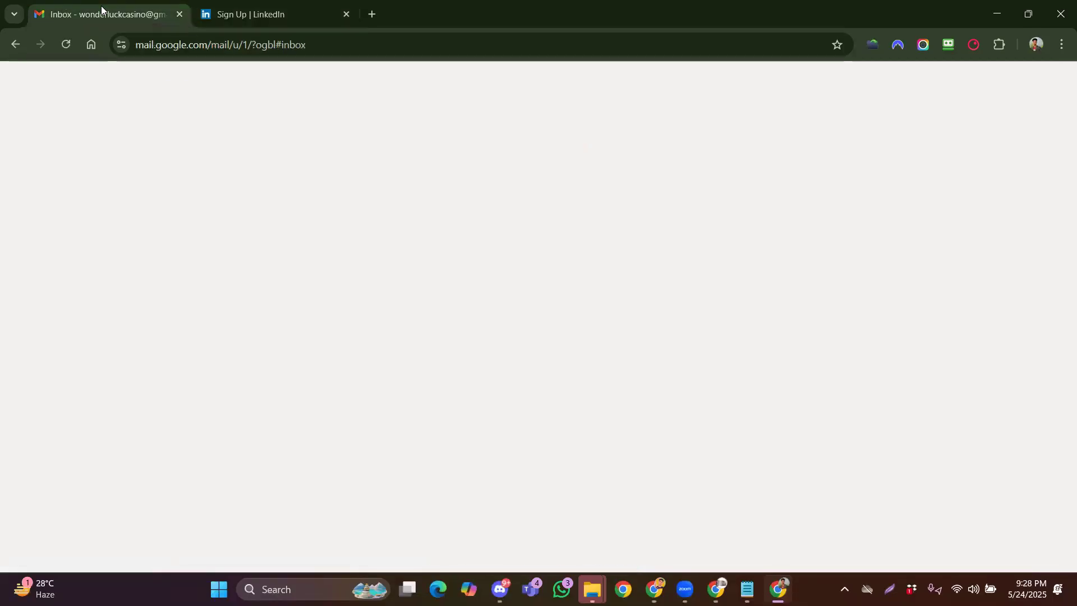
pyautogui.click(1055, 97)
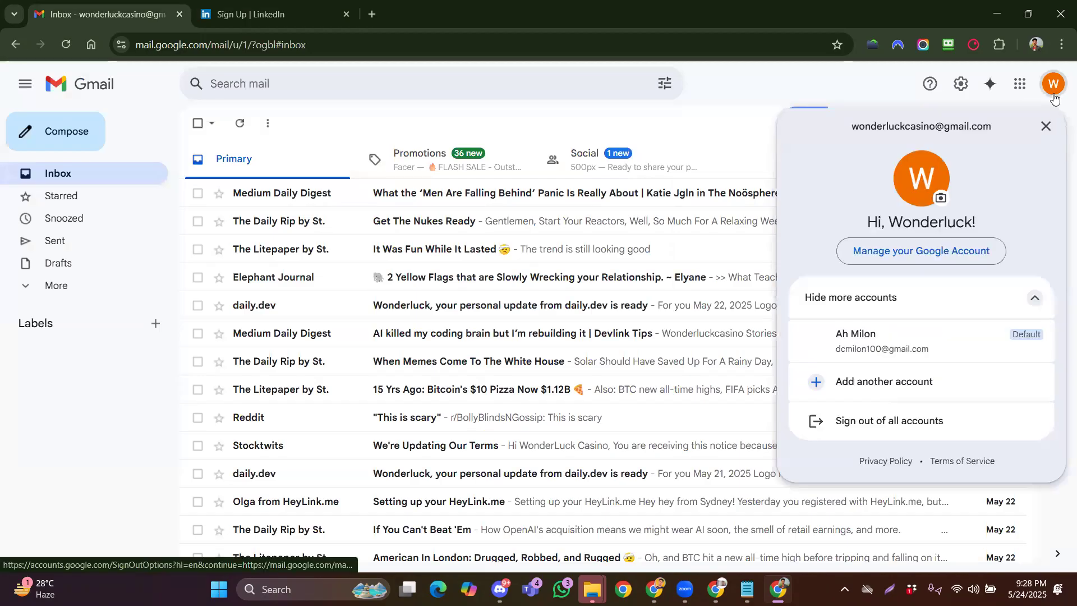
pyautogui.tripleClick(921, 126)
pyautogui.rightClick(926, 124)
pyautogui.click(831, 141)
pyautogui.click(264, 15)
pyautogui.hotkey('ctrl', 'v')
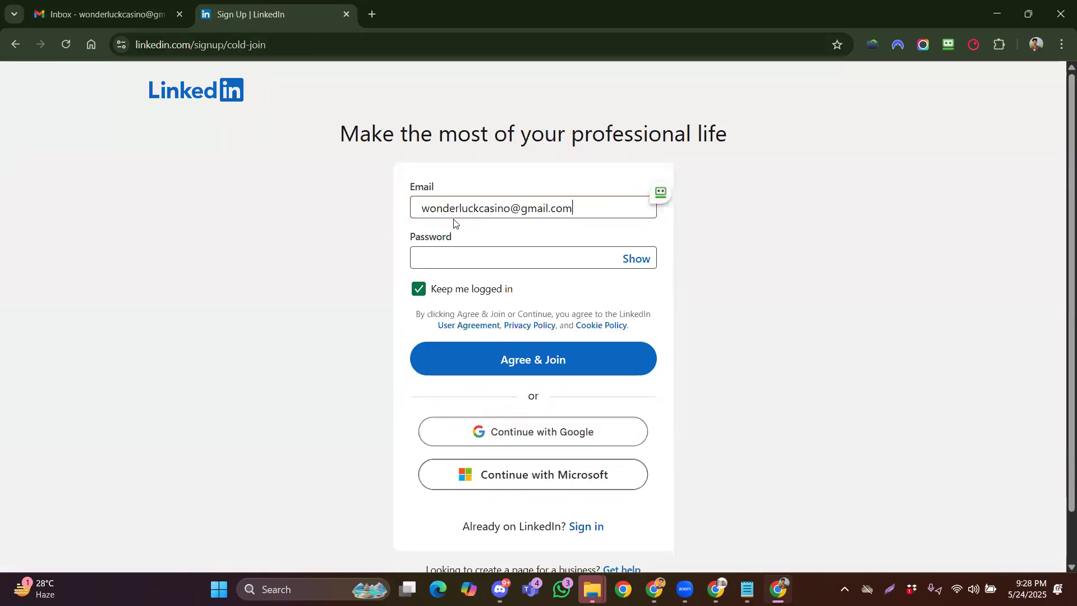
pyautogui.click(442, 260)
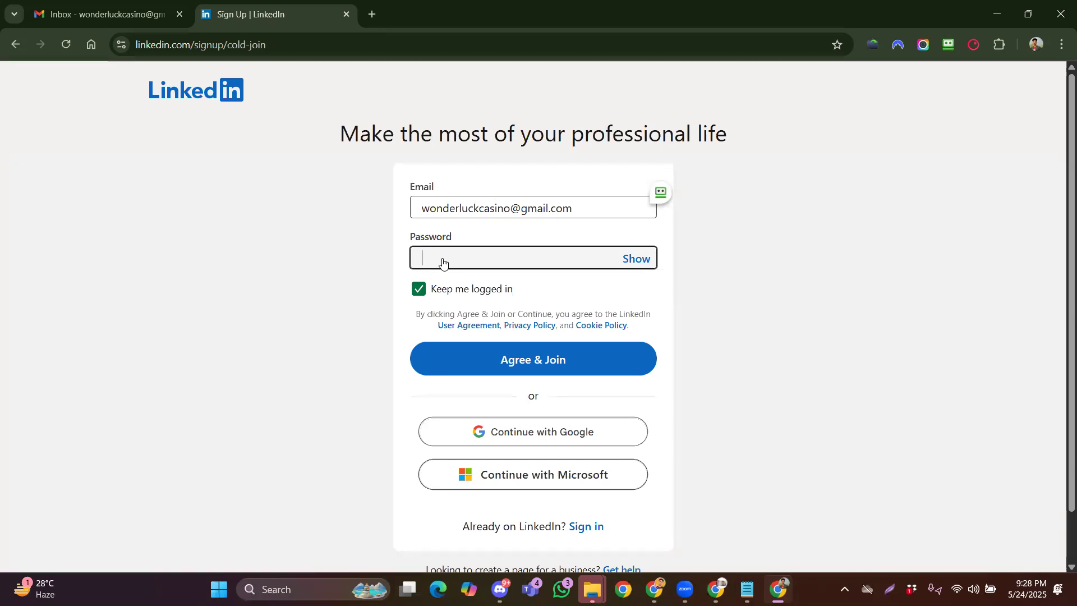
pyautogui.write('••••••••')
# Agree & Join, then submit the user's first and last name using the corrected surname spelling
pyautogui.click(553, 370)
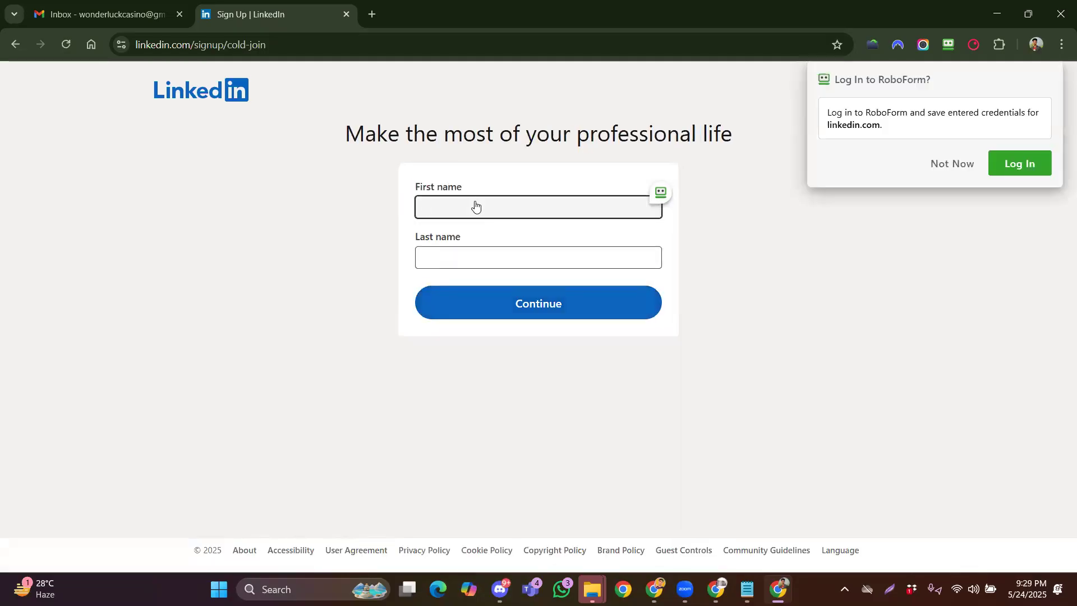
pyautogui.click(934, 166)
pyautogui.click(527, 209)
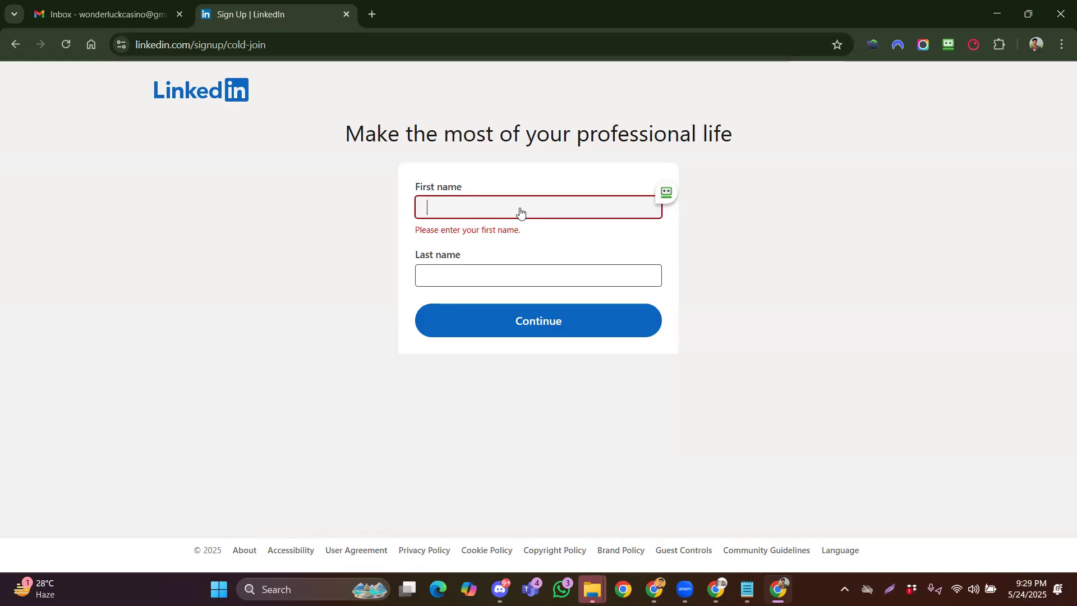
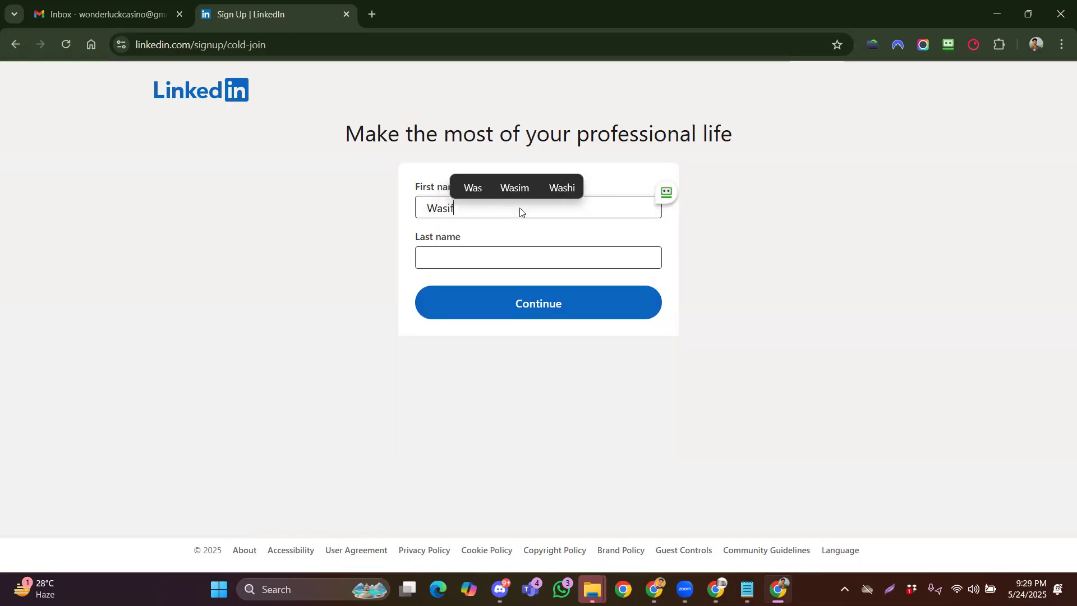
pyautogui.click(504, 262)
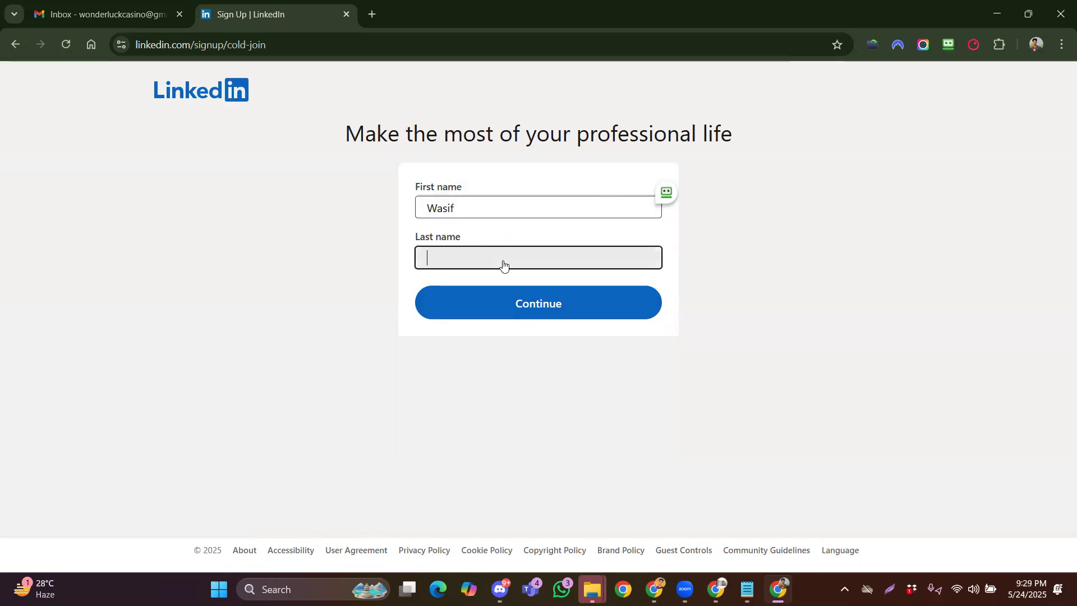
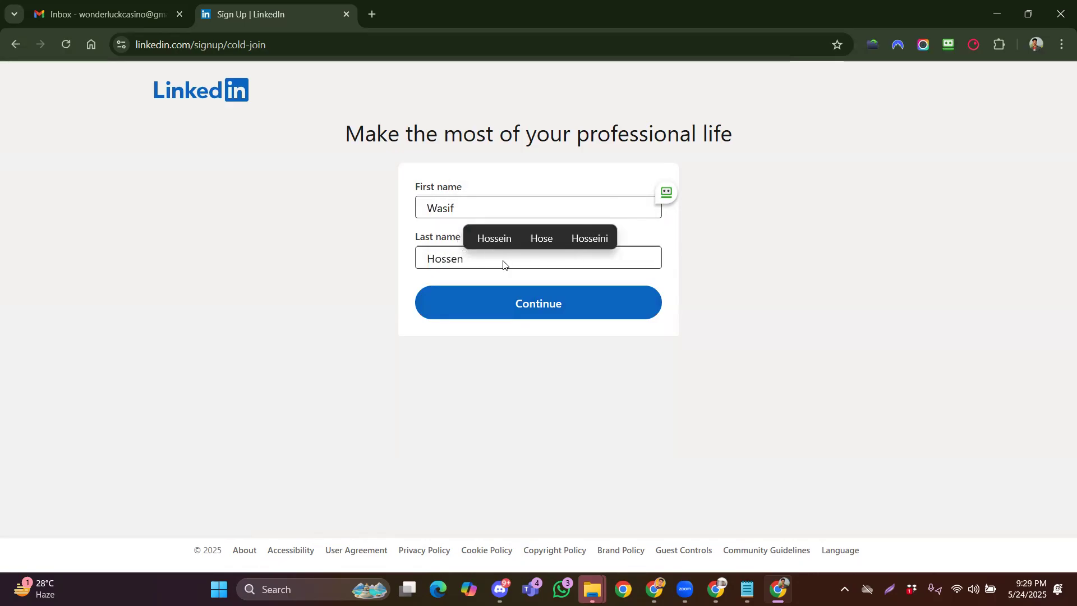
pyautogui.click(494, 240)
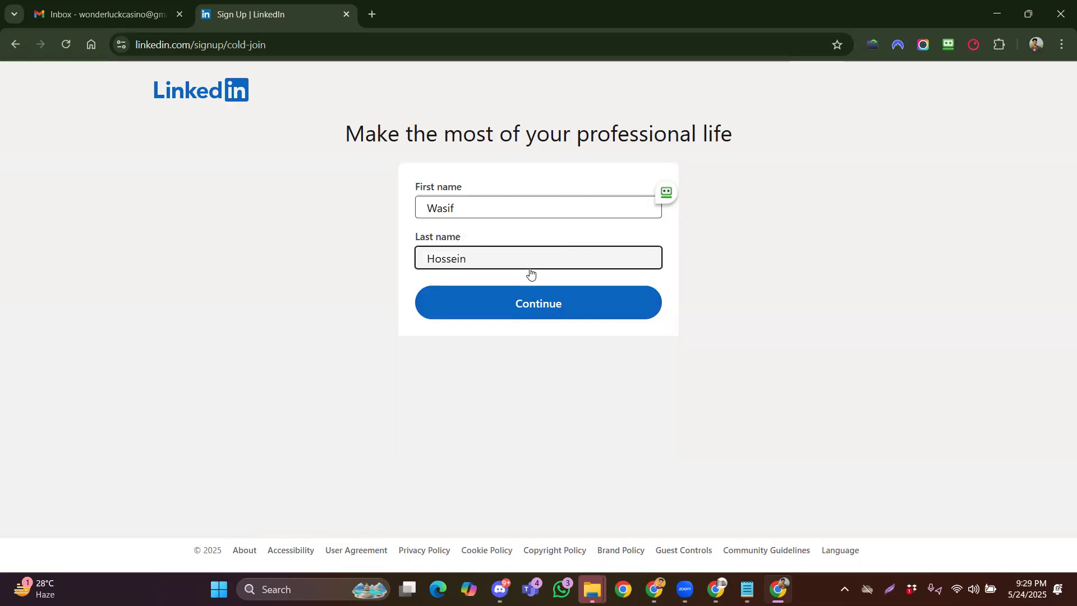
pyautogui.click(530, 304)
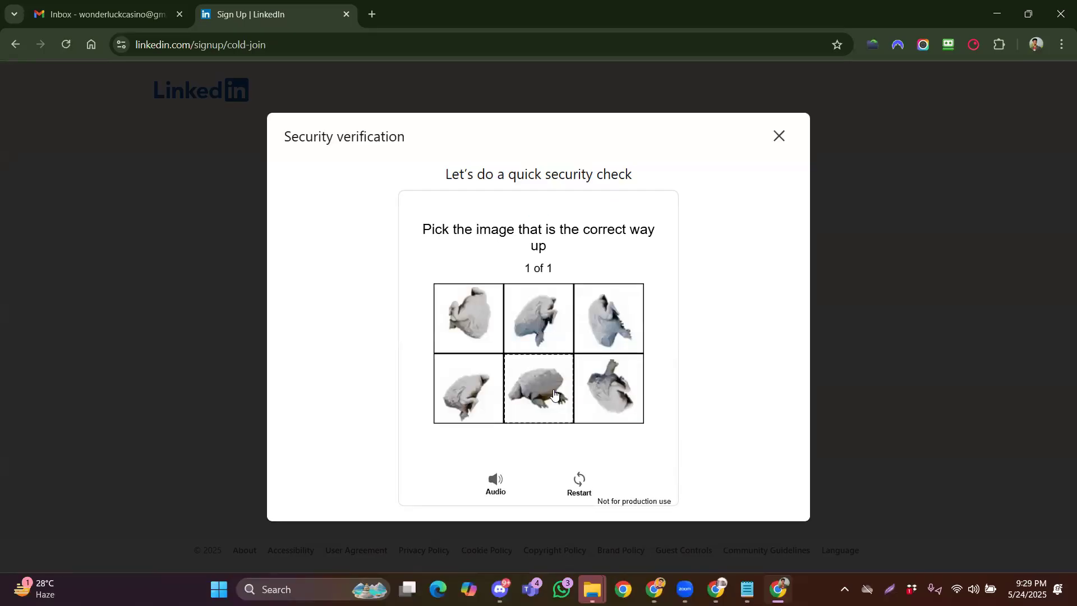
# Pass the security check by choosing the upright image tile
pyautogui.click(546, 394)
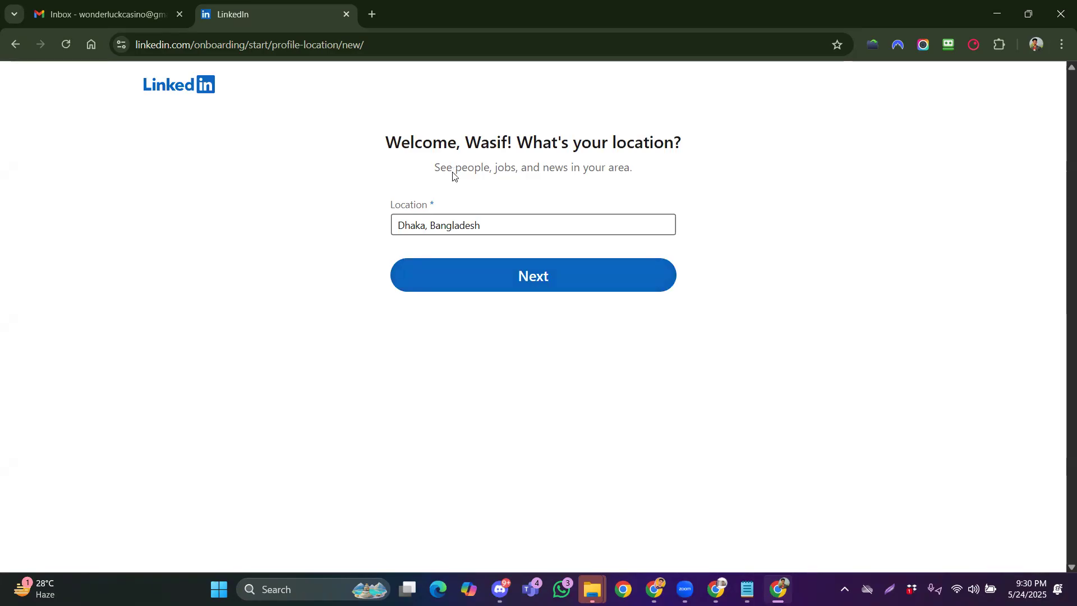
# Set the profile location to Dhaka, Bangladesh and move on
pyautogui.click(464, 227)
pyautogui.click(464, 243)
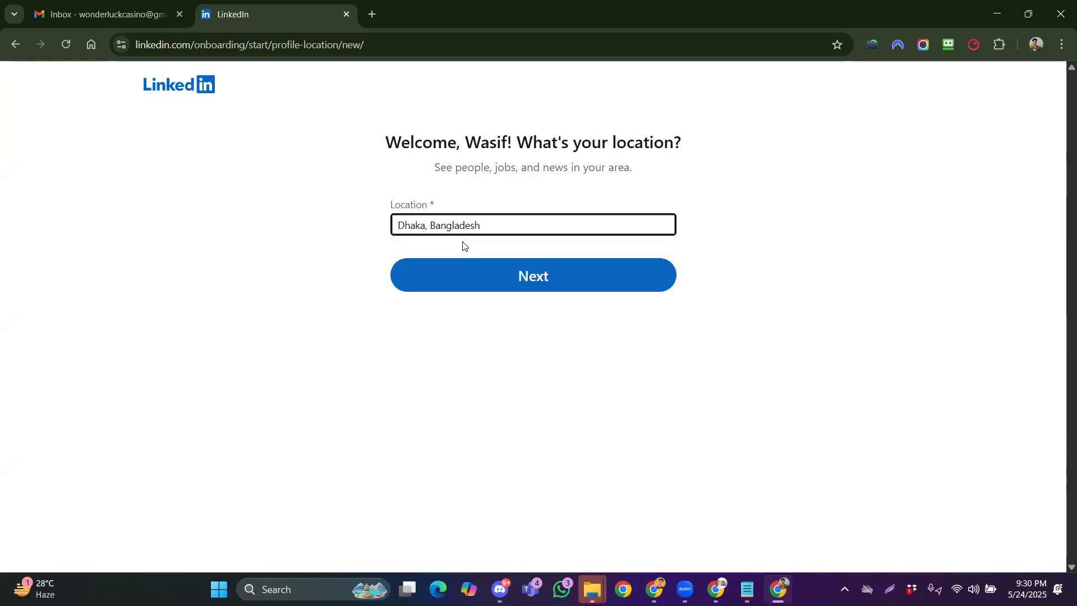
pyautogui.click(537, 279)
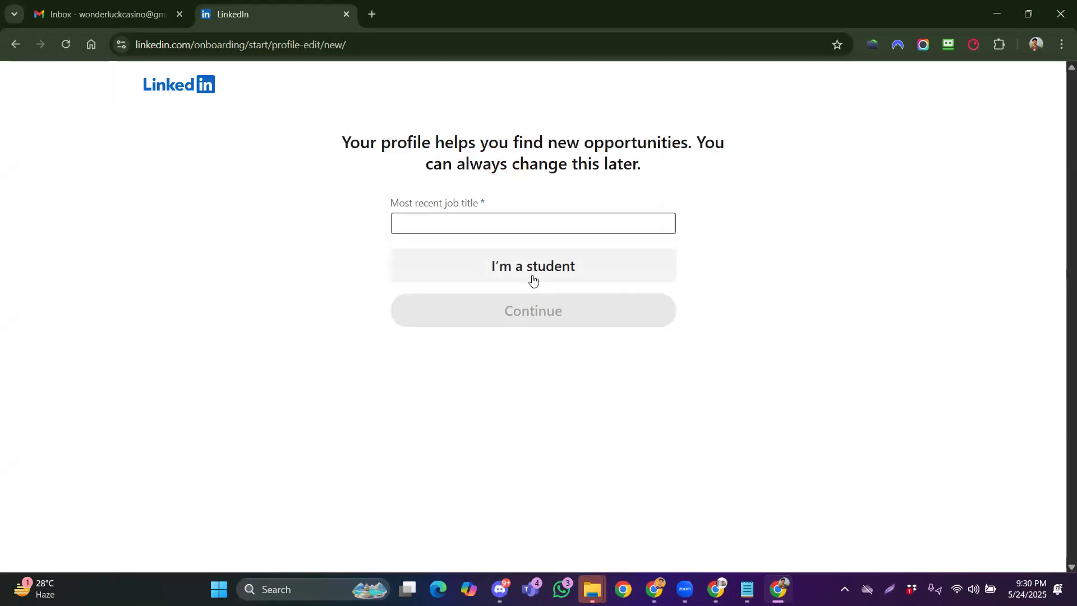
# Enter the latest job as Search Engine Optimization Specialist, Freelance, at Fiverr
pyautogui.click(457, 232)
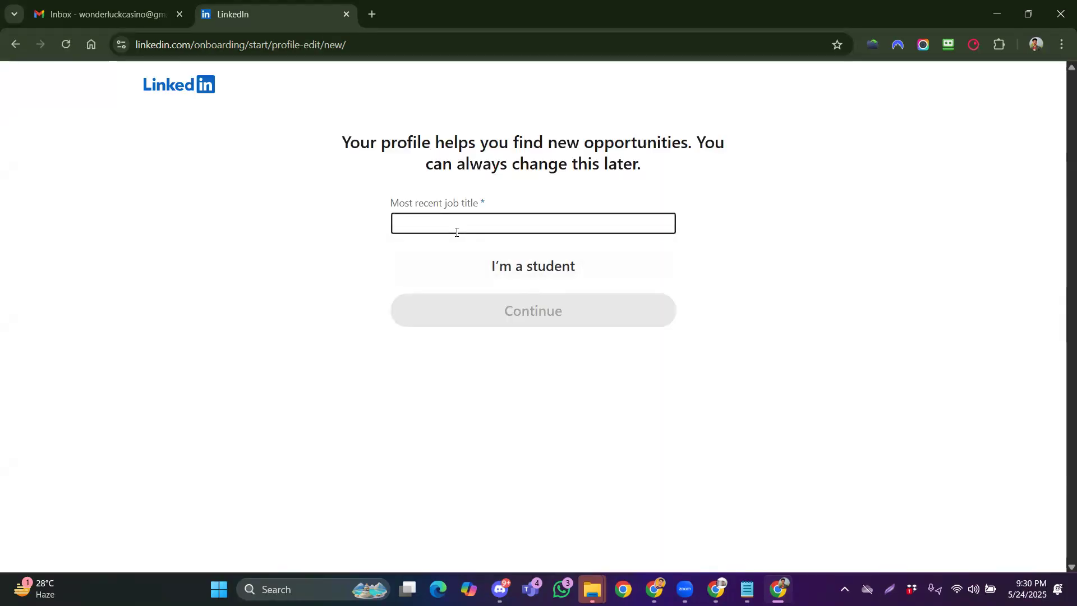
pyautogui.click(392, 171)
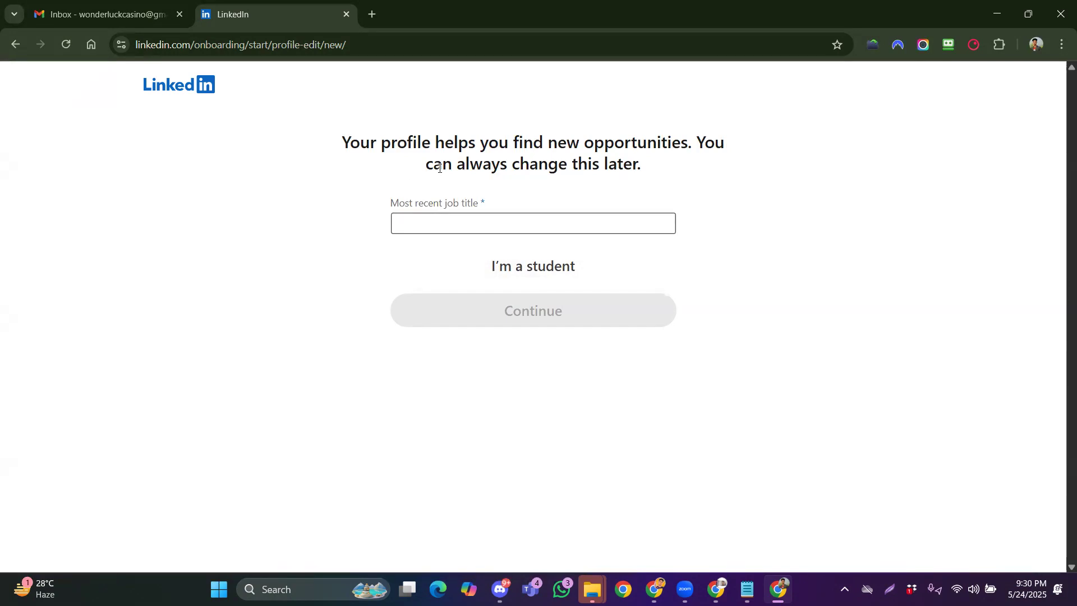
pyautogui.click(481, 218)
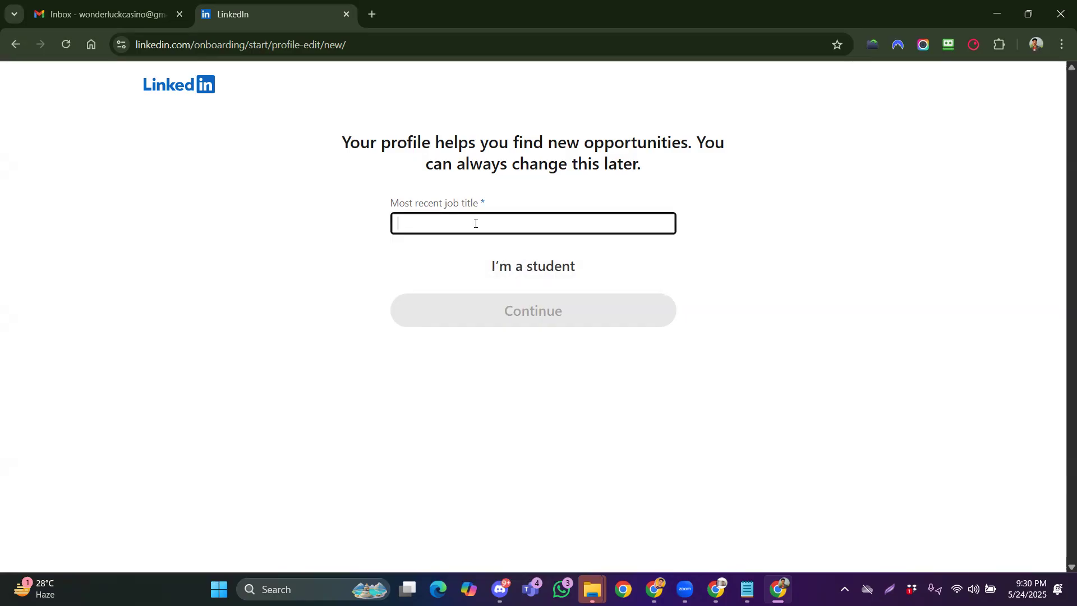
pyautogui.write('SEo')
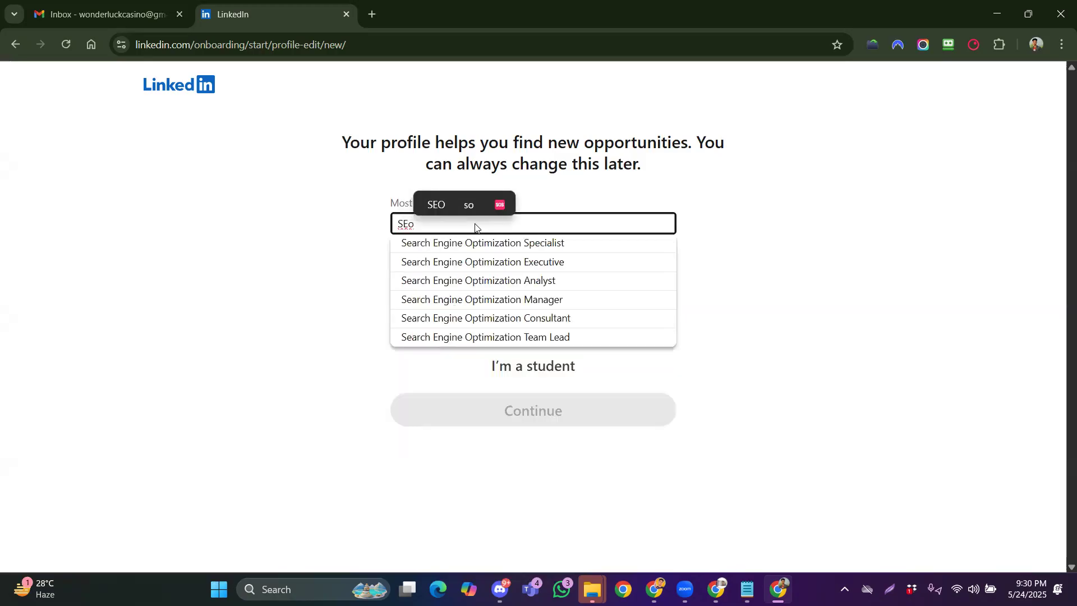
pyautogui.click(522, 247)
pyautogui.click(454, 275)
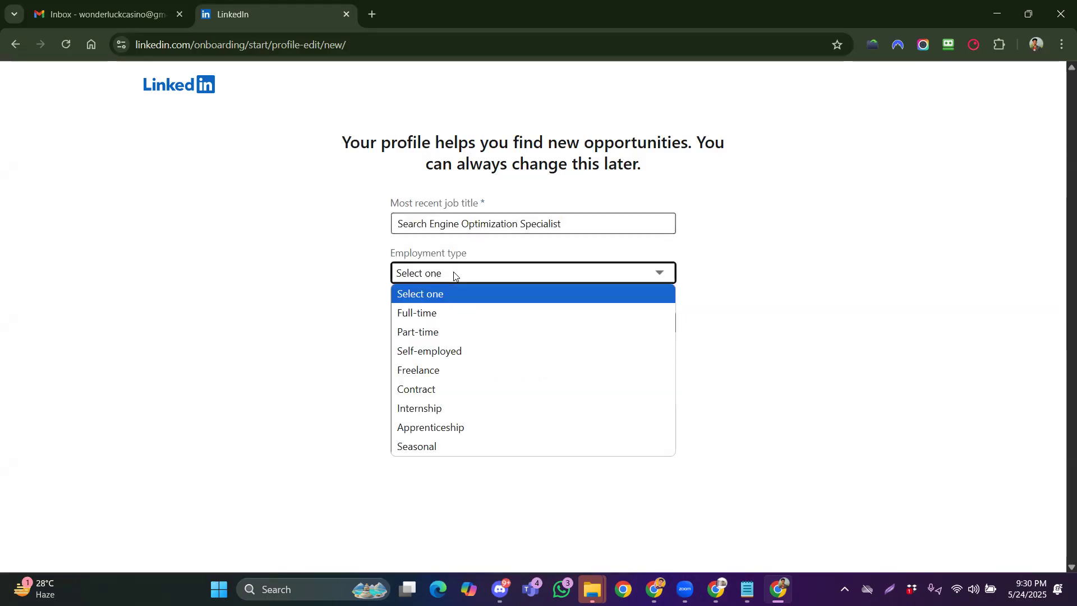
pyautogui.click(449, 372)
pyautogui.click(455, 322)
pyautogui.write('Fiverr')
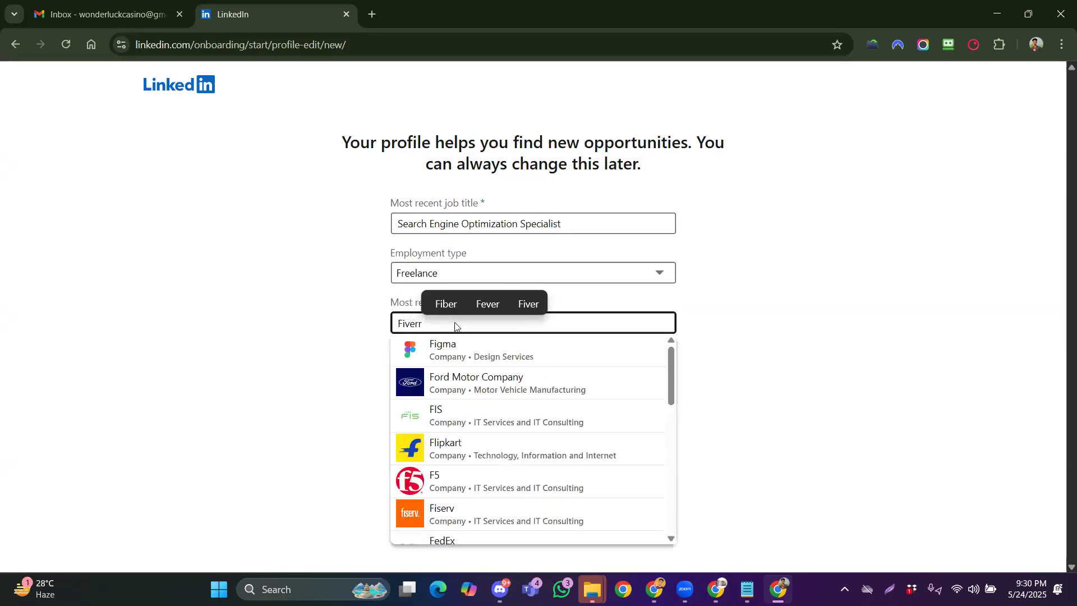
pyautogui.click(451, 350)
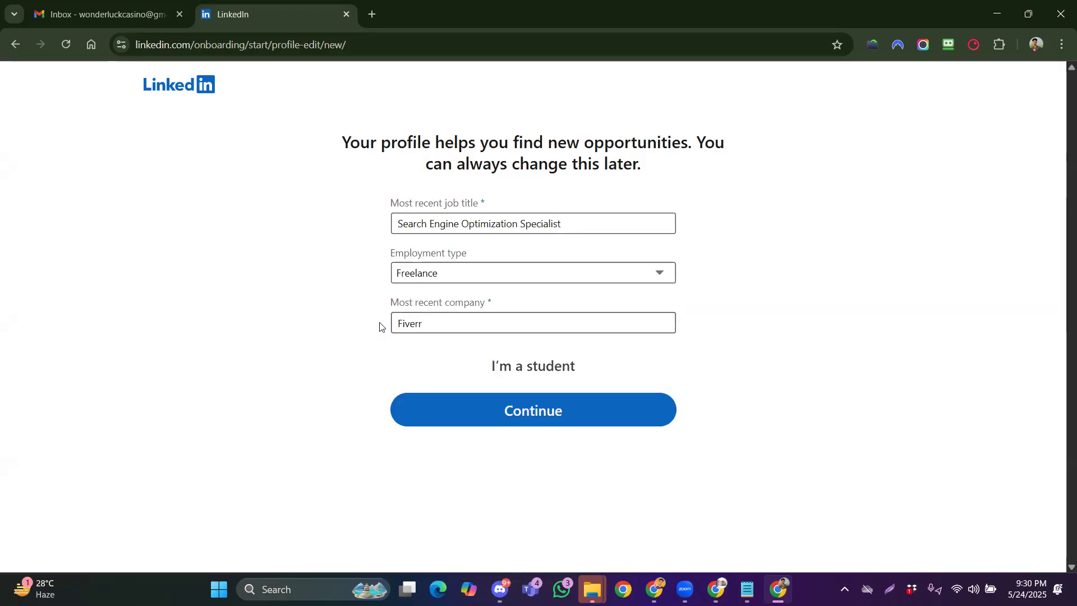
pyautogui.click(500, 410)
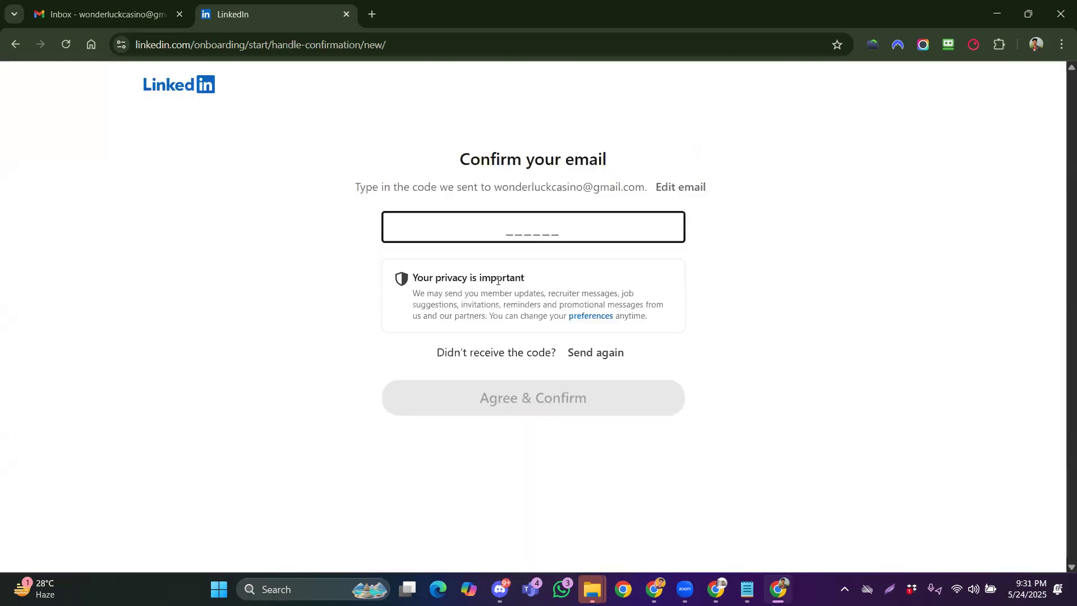
pyautogui.moveTo(461, 162); pyautogui.dragTo(636, 167)
pyautogui.click(425, 187)
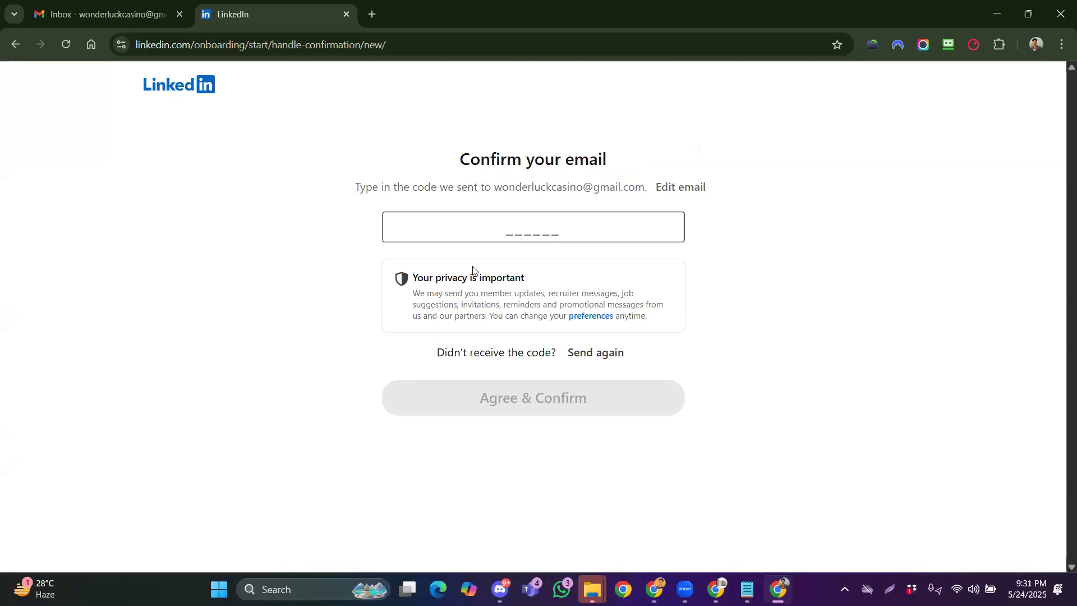
# Copy the code from LinkedIn's confirmation e-mail in Gmail into LinkedIn's code field
pyautogui.click(127, 15)
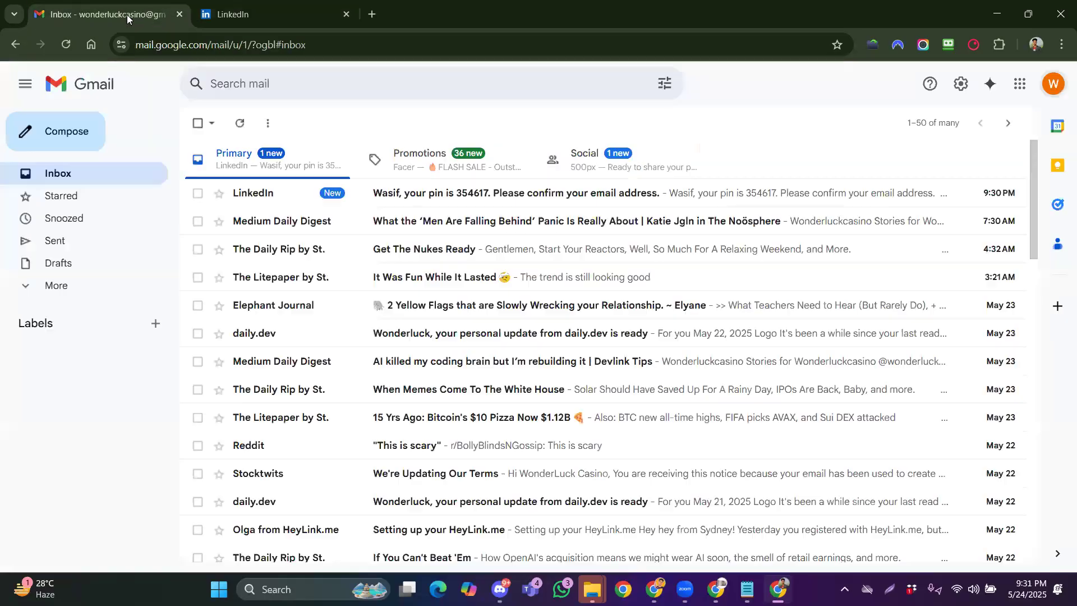
pyautogui.click(424, 196)
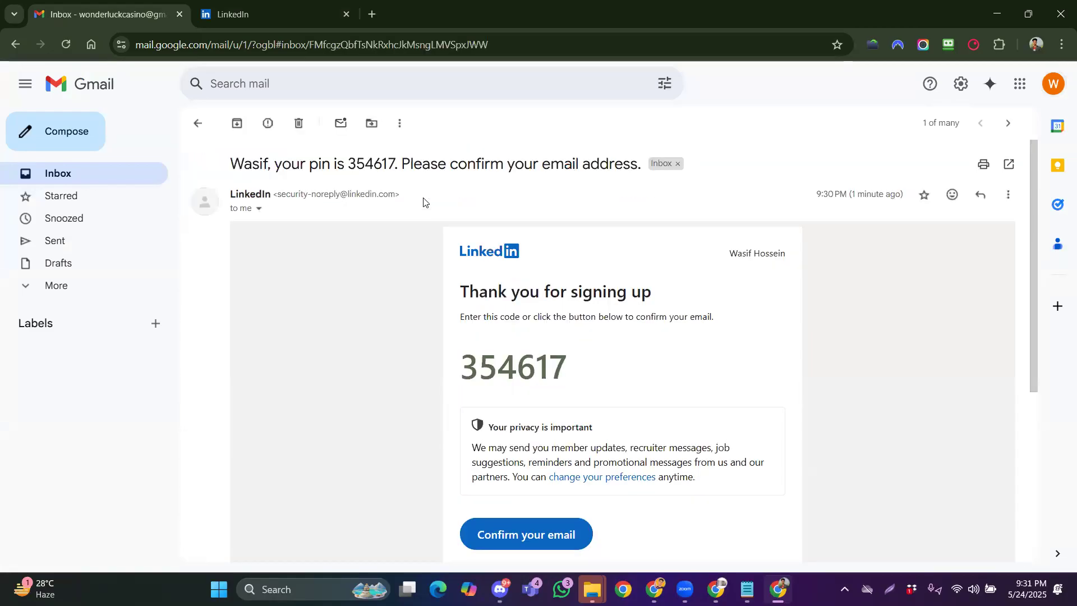
pyautogui.moveTo(461, 364); pyautogui.dragTo(566, 362)
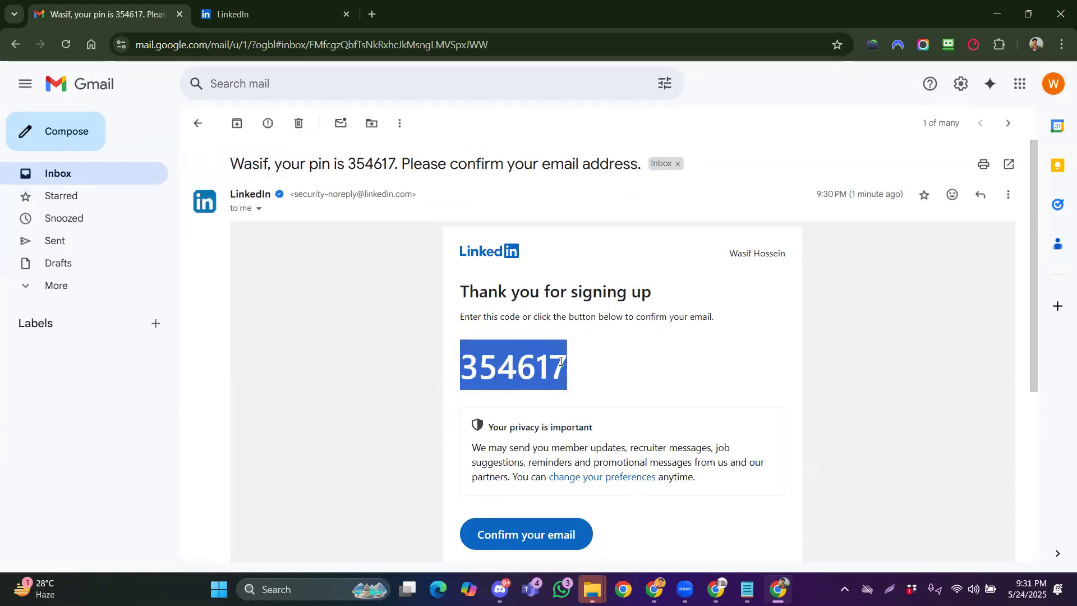
pyautogui.rightClick(547, 362)
pyautogui.click(594, 163)
pyautogui.click(269, 14)
pyautogui.click(485, 232)
pyautogui.hotkey('ctrl', 'v')
# Confirm the code, answer 'No, I'm not interested in any job opportunity', and continue
pyautogui.press('Return')
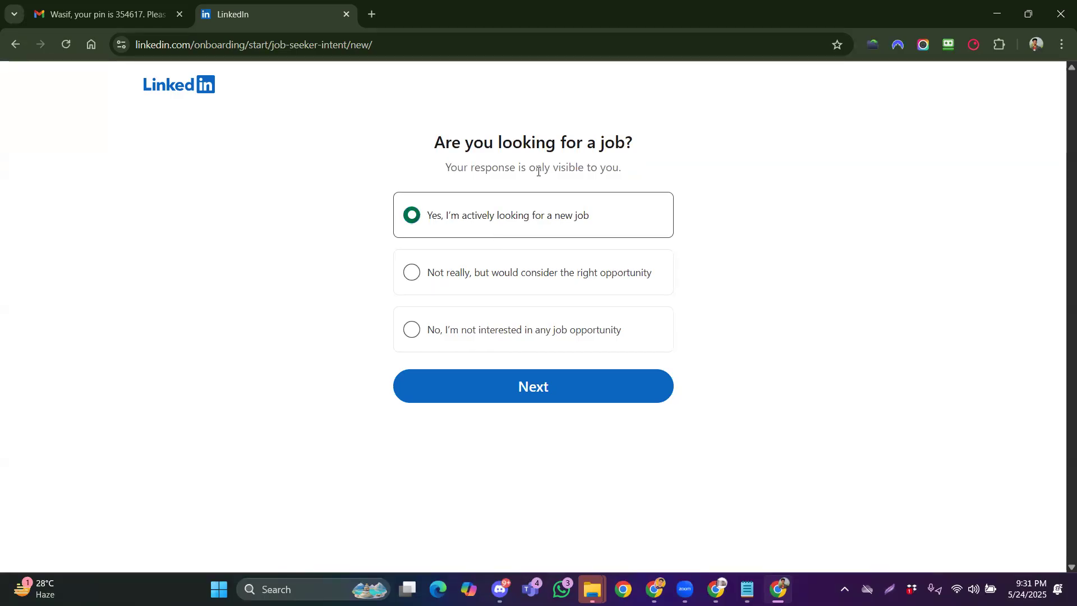
pyautogui.click(418, 331)
pyautogui.click(508, 399)
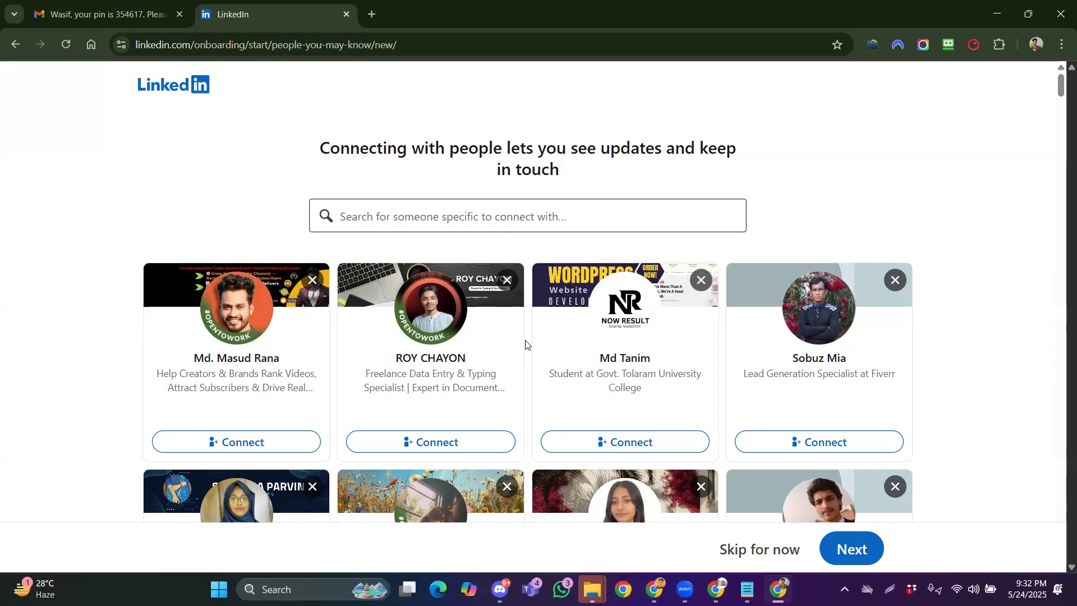
# Send connection requests to the third suggestion, the high-school student and the digital marketer
pyautogui.scroll(-1, 525, 344)
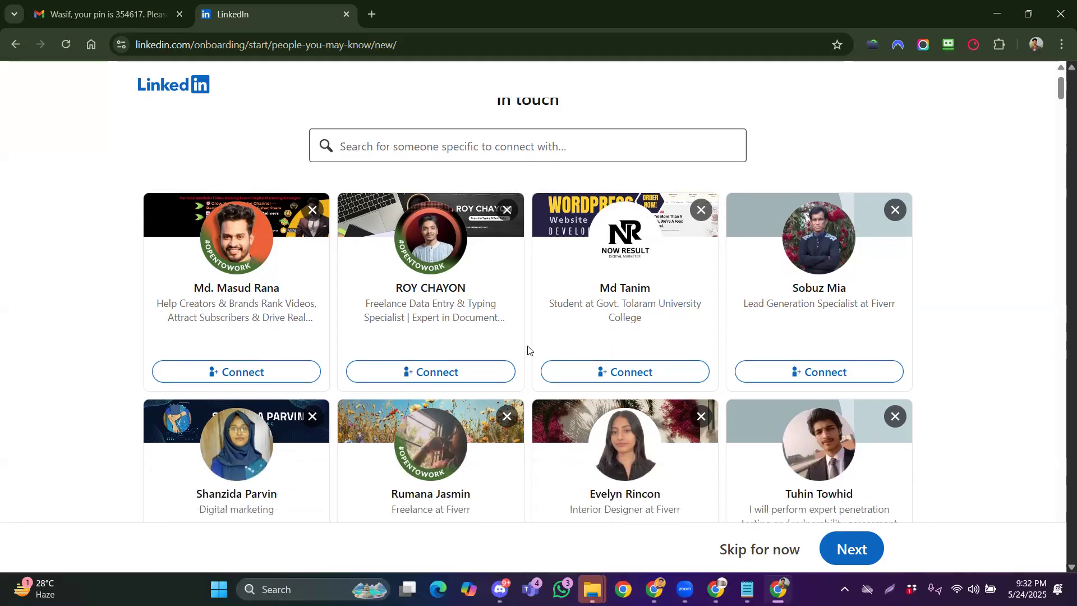
pyautogui.click(585, 373)
pyautogui.scroll(-2, 585, 372)
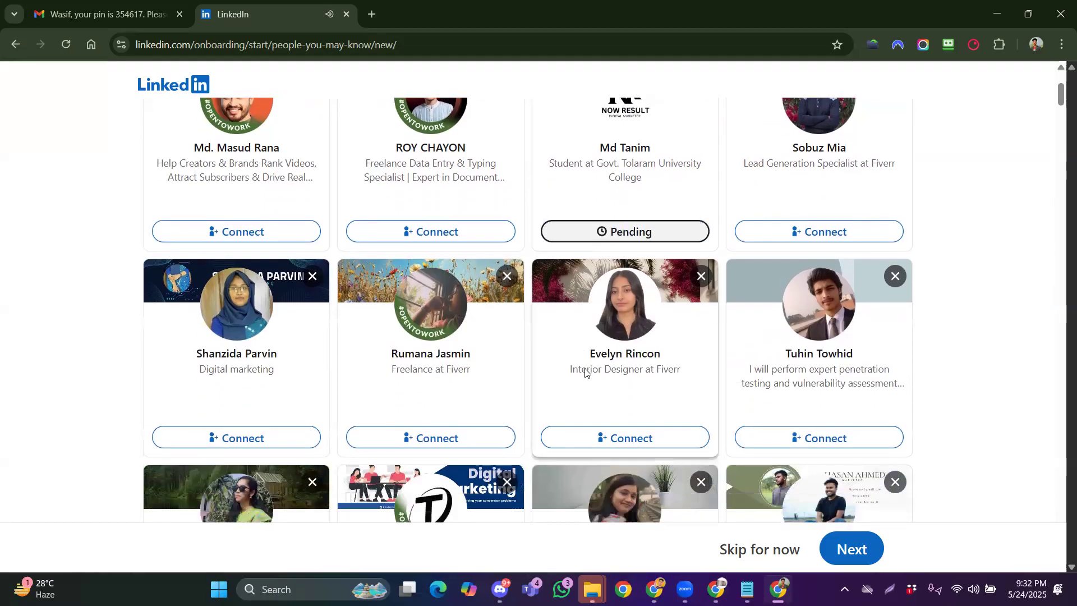
pyautogui.scroll(-2, 584, 374)
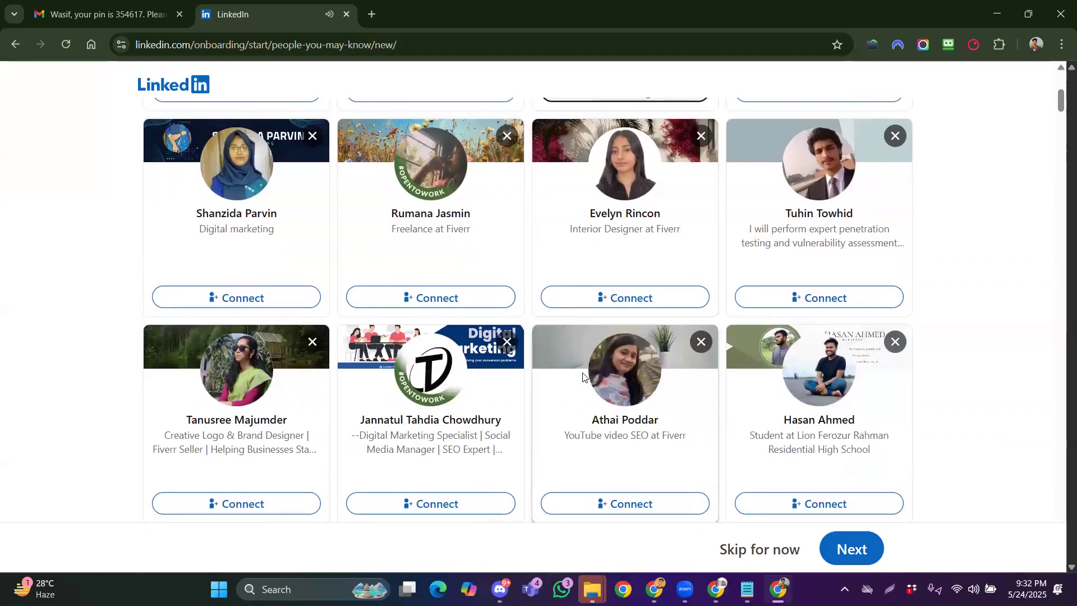
pyautogui.scroll(-1, 584, 375)
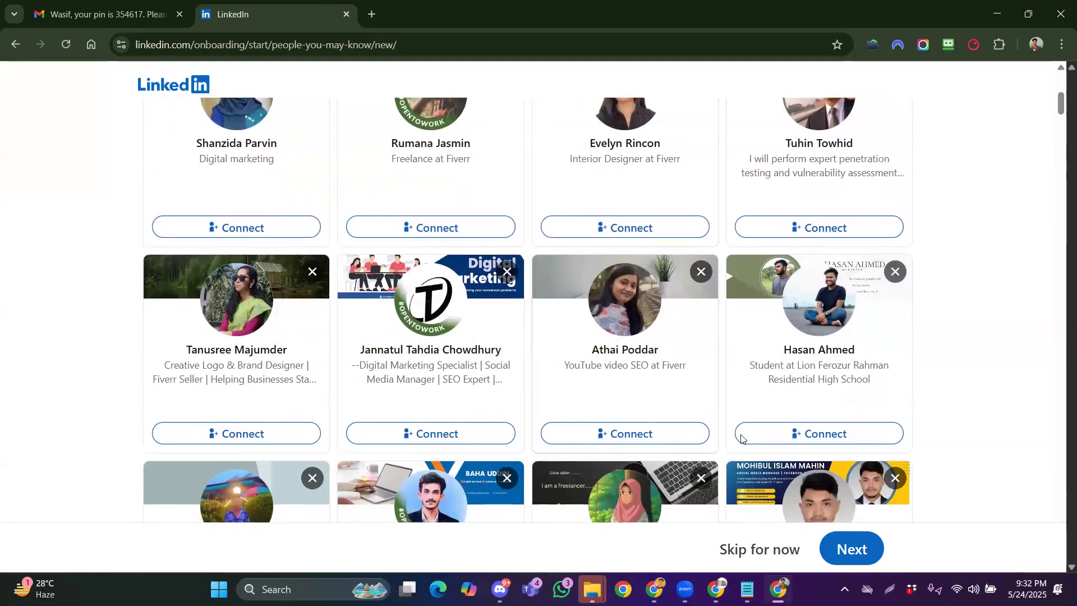
pyautogui.click(772, 433)
pyautogui.scroll(-2, 720, 416)
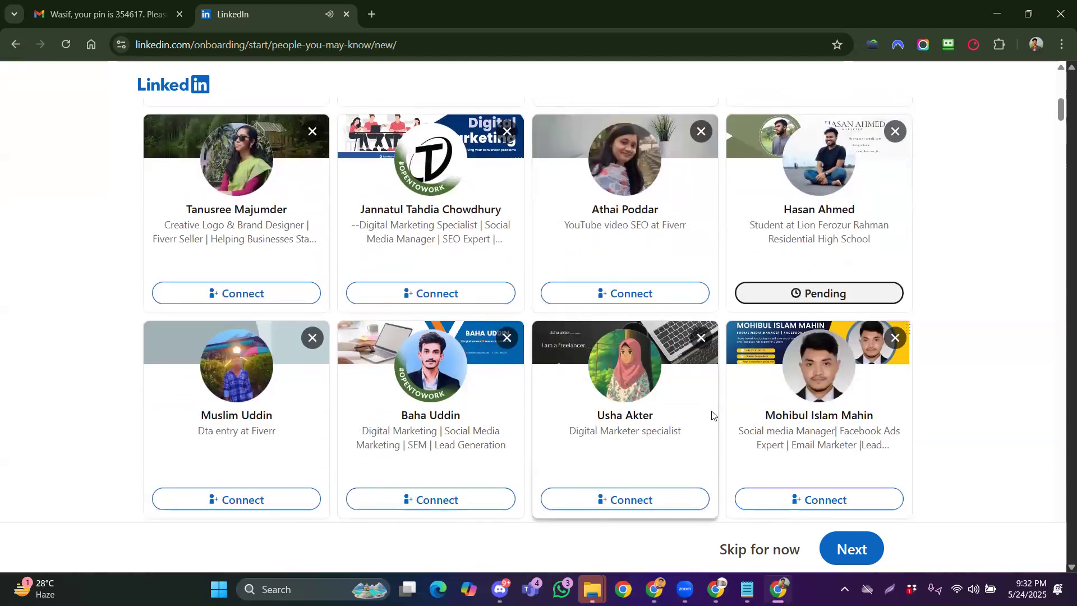
pyautogui.click(389, 498)
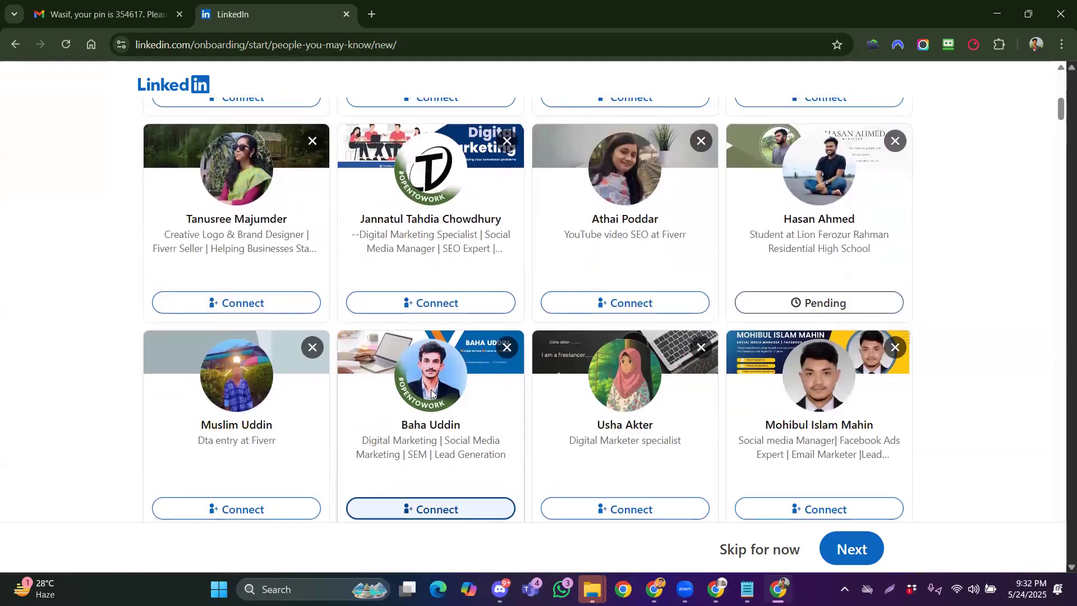
# Connect with the interior designer and the first suggestion, then advance to the photo step
pyautogui.scroll(-2, 430, 389)
pyautogui.scroll(7, 430, 389)
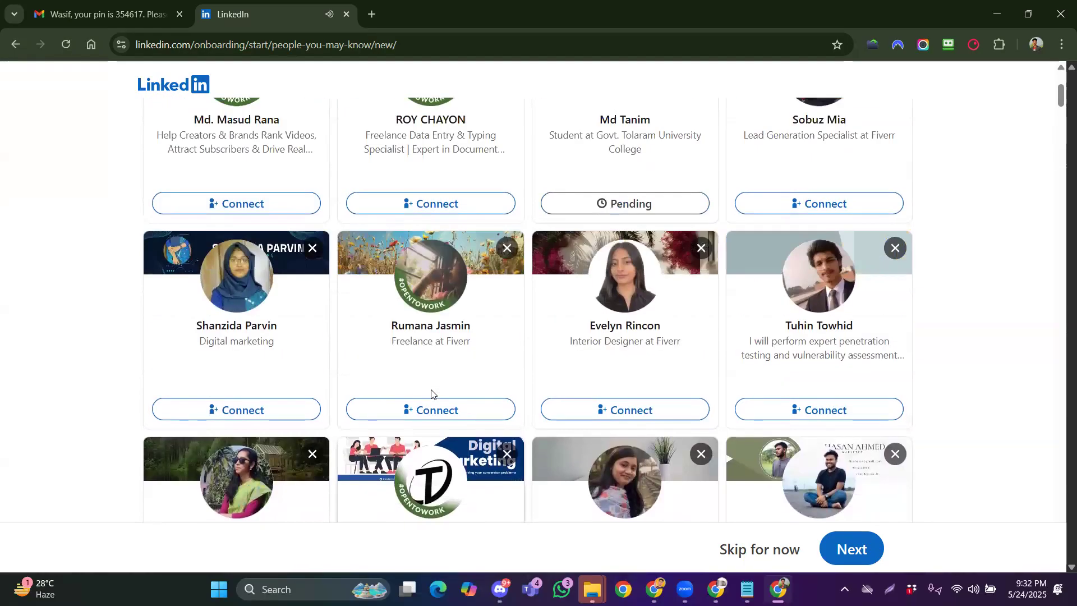
pyautogui.click(544, 400)
pyautogui.scroll(4, 527, 387)
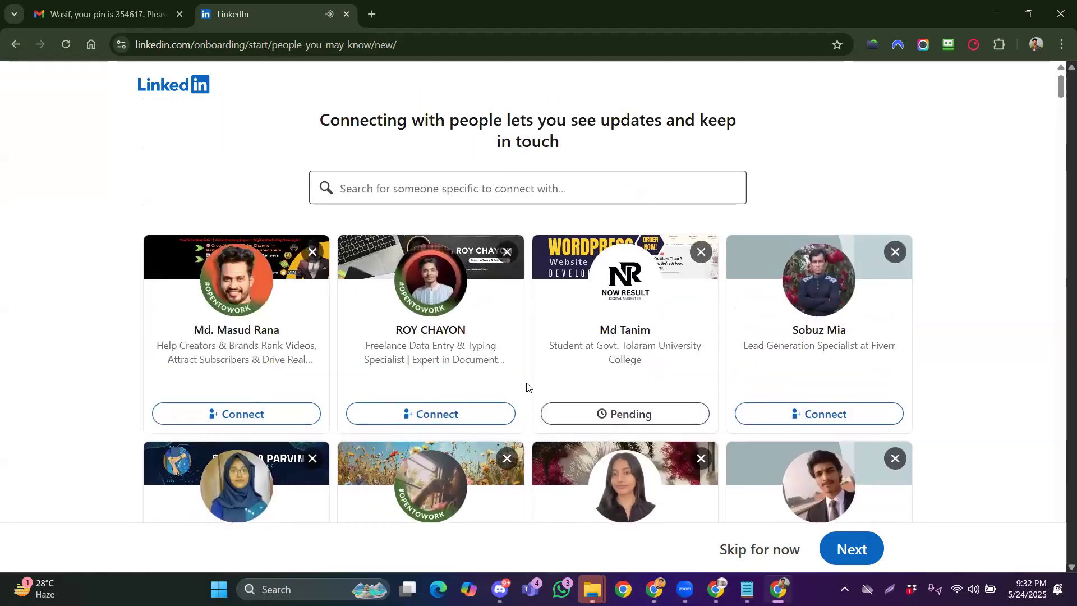
pyautogui.click(296, 419)
pyautogui.scroll(-7, 65, 368)
pyautogui.click(844, 552)
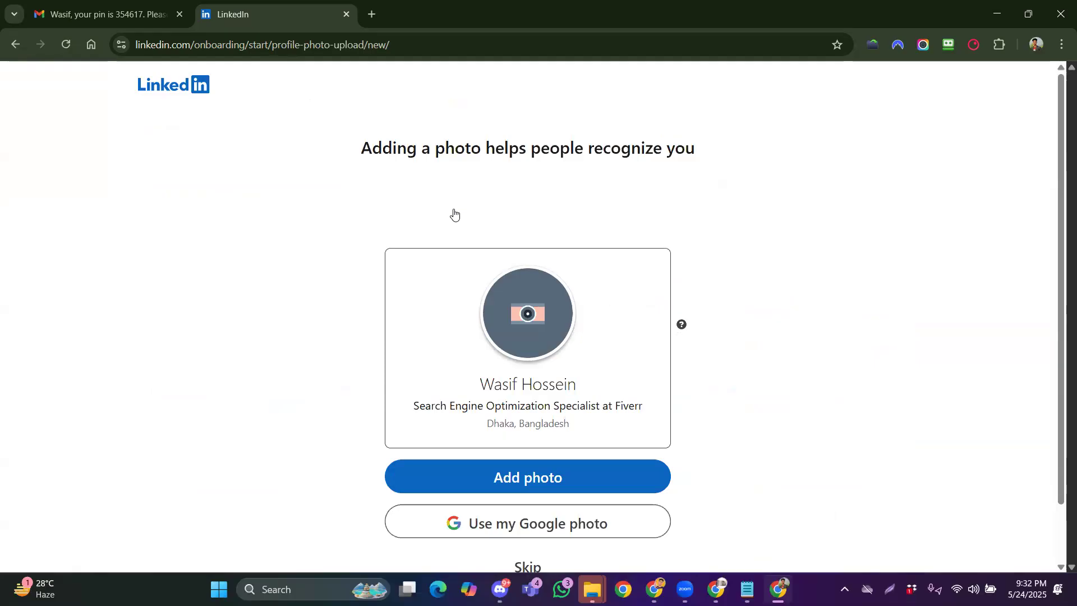
# Upload 'Profile picture' from Downloads as the profile photo, save it and continue
pyautogui.click(592, 476)
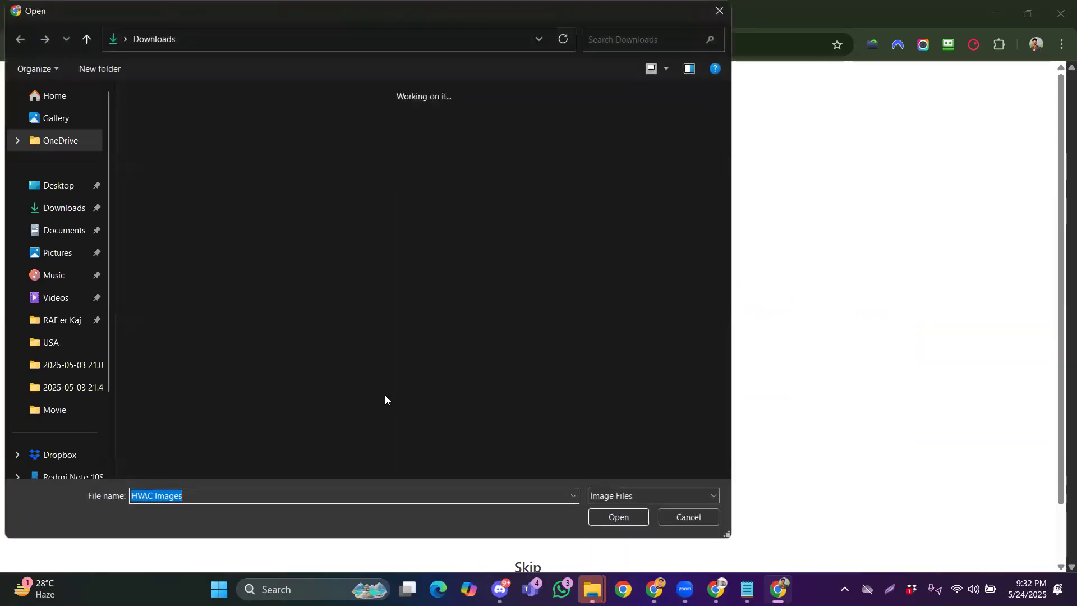
pyautogui.click(72, 209)
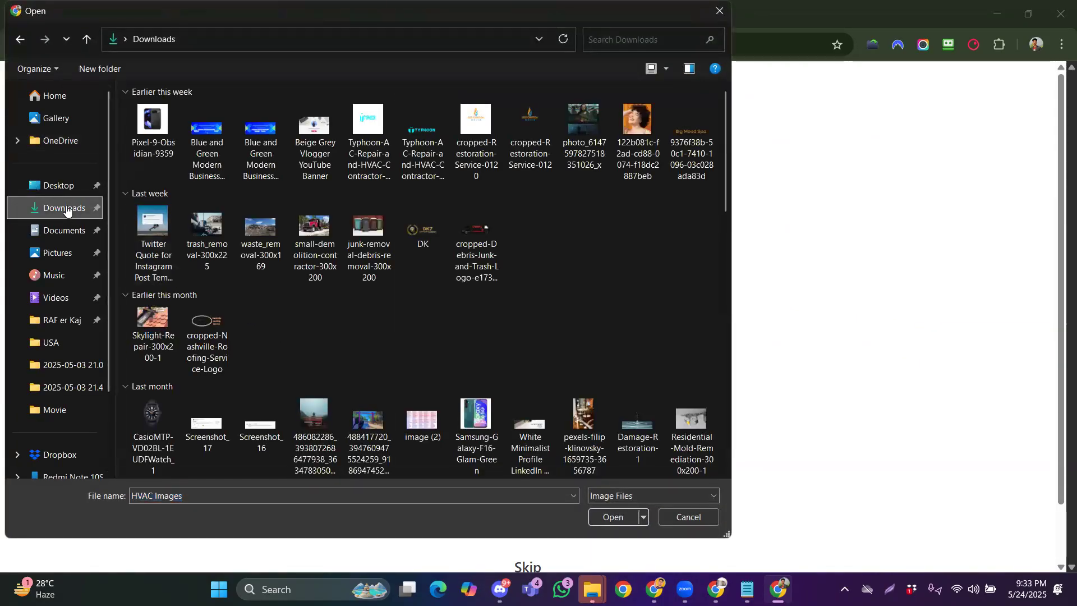
pyautogui.moveTo(726, 193); pyautogui.dragTo(707, 419)
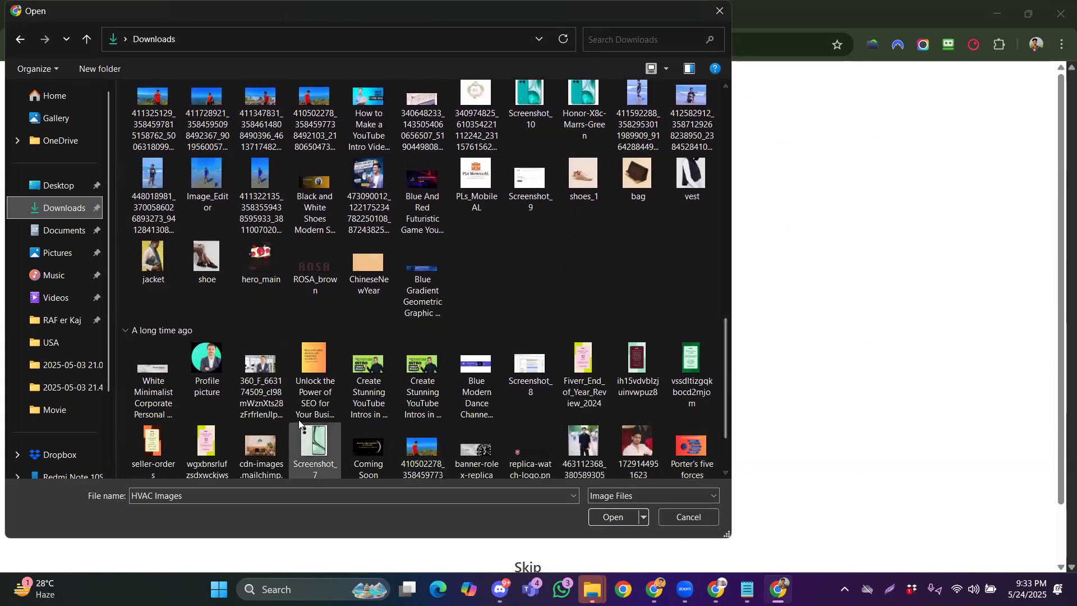
pyautogui.doubleClick(207, 364)
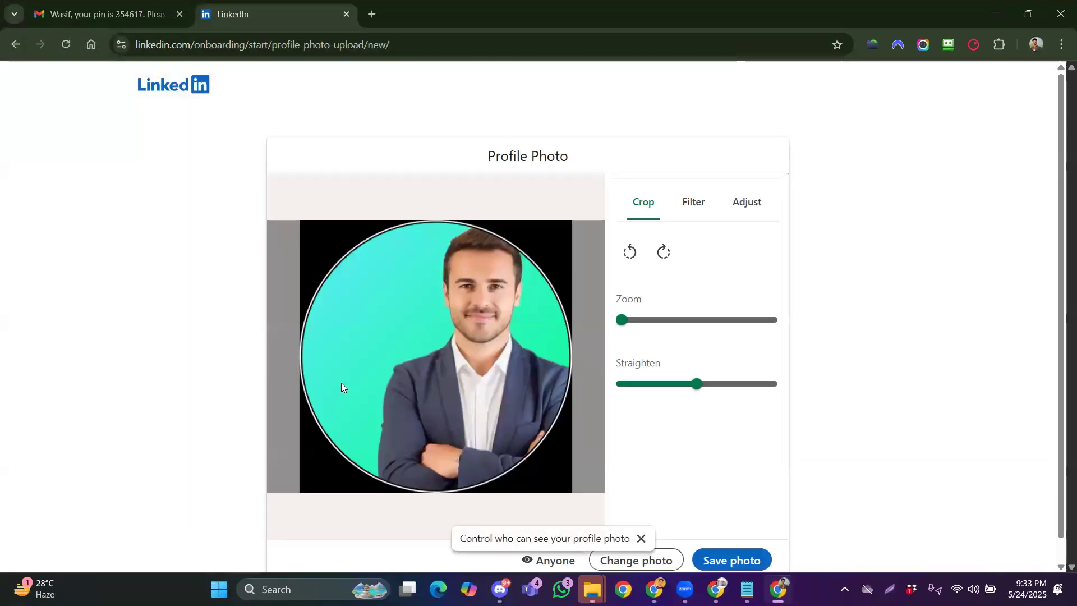
pyautogui.click(725, 539)
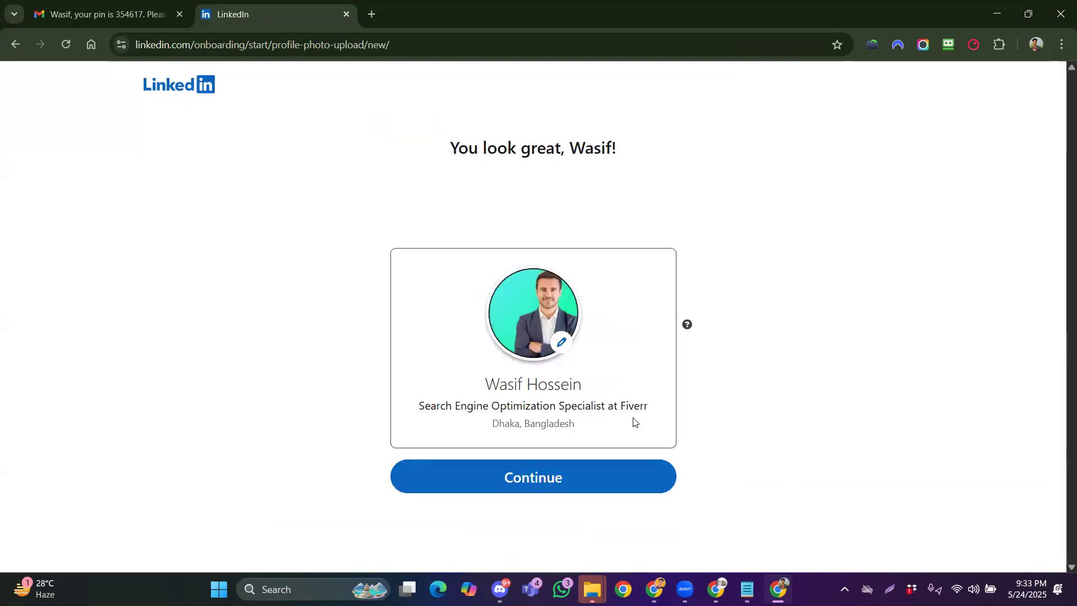
pyautogui.click(514, 485)
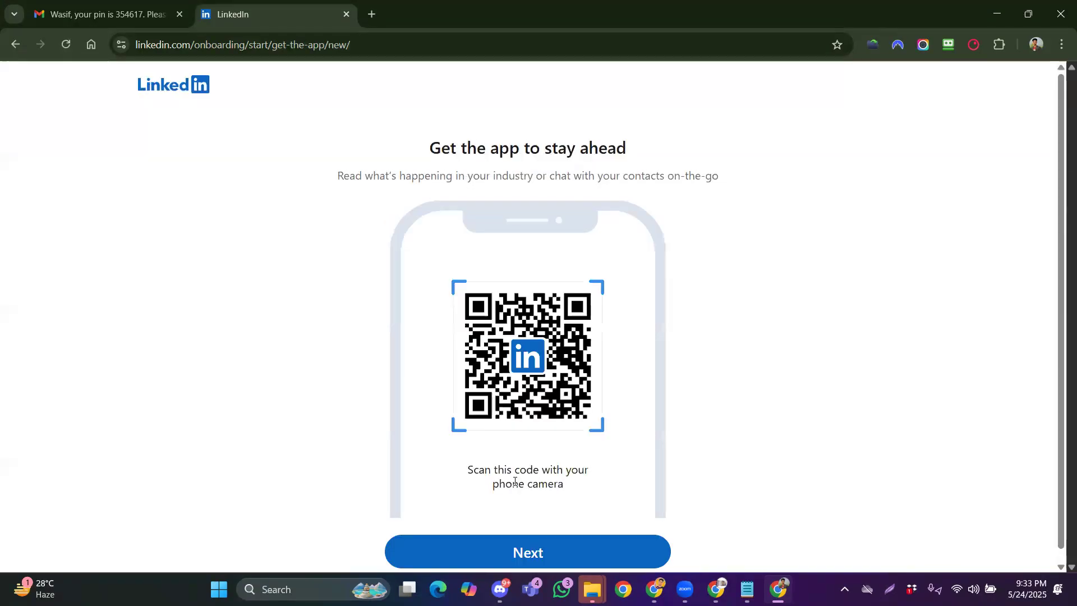
# Skip the Get the app QR-code step to reach the follow recommendations
pyautogui.scroll(-1, 536, 547)
pyautogui.click(469, 542)
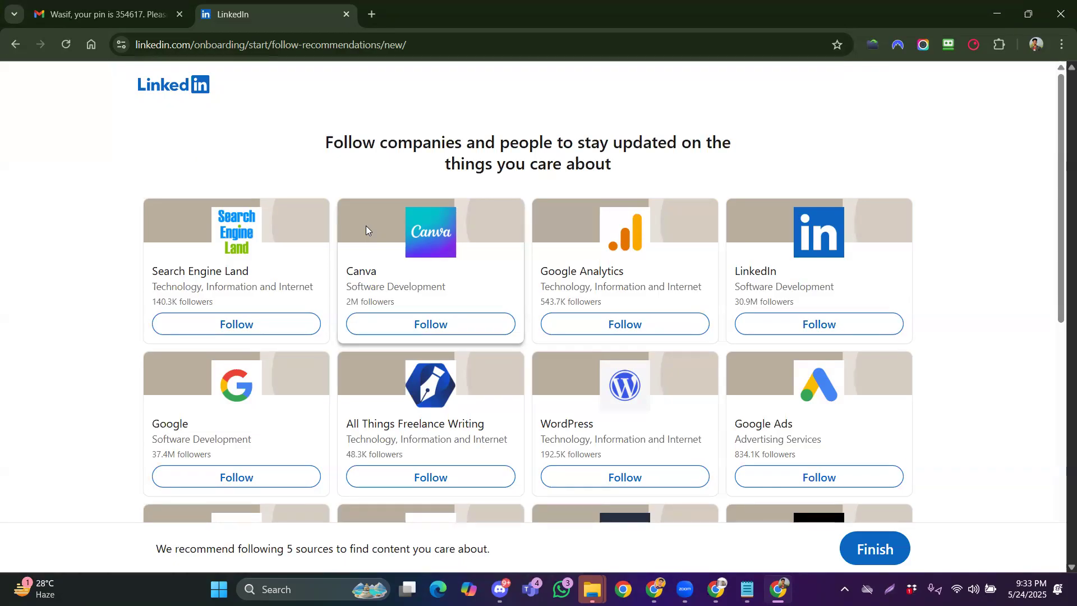
# Follow LinkedIn, Google, WordPress, Search Engine Land, Canva and Payoneer
pyautogui.click(759, 326)
pyautogui.click(224, 485)
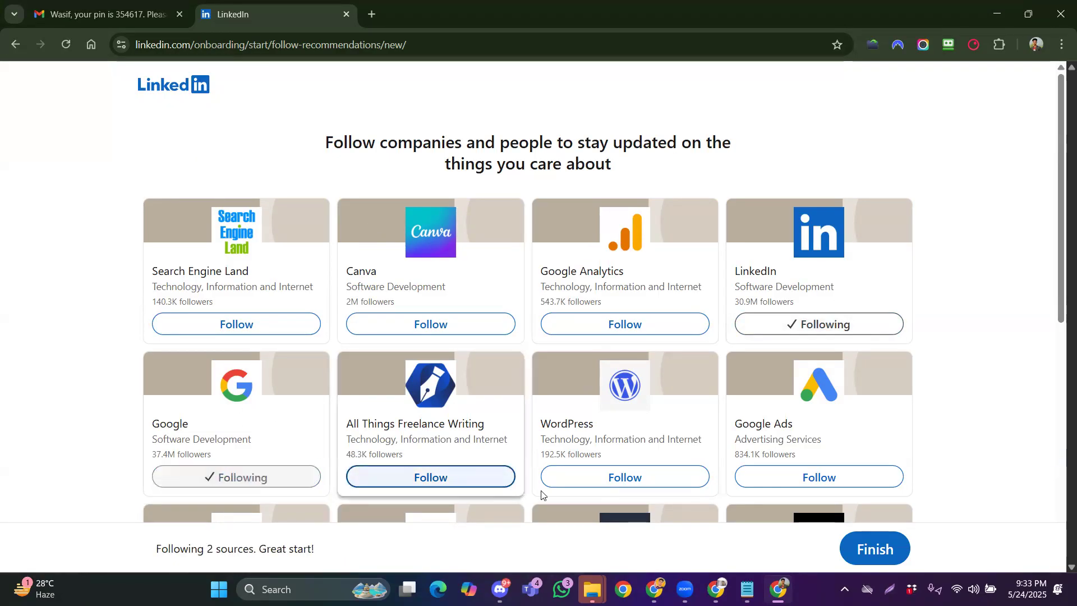
pyautogui.click(565, 475)
pyautogui.click(241, 323)
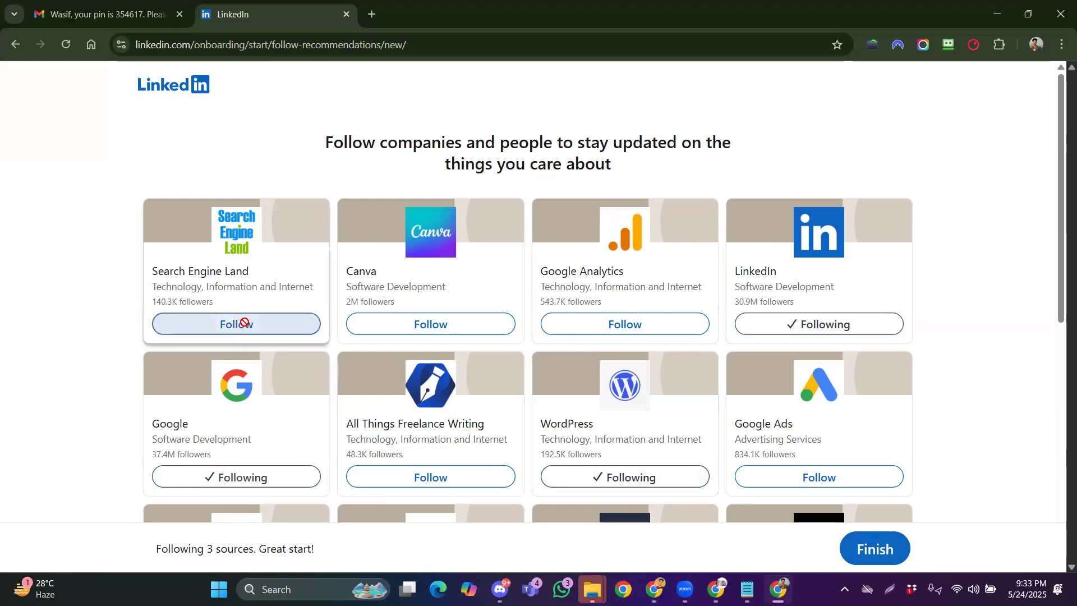
pyautogui.click(377, 328)
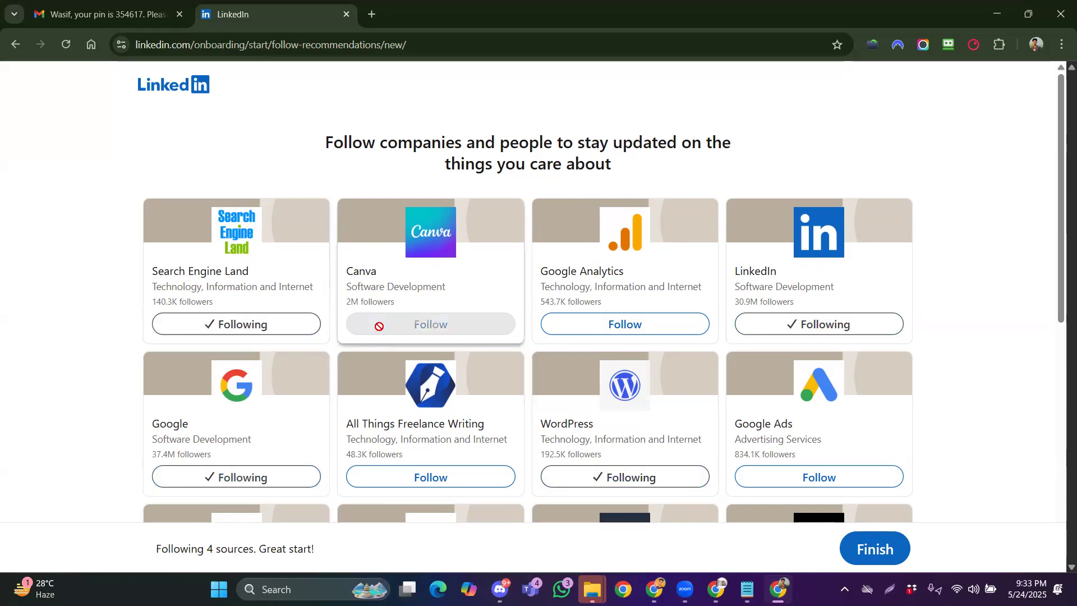
pyautogui.scroll(-4, 498, 384)
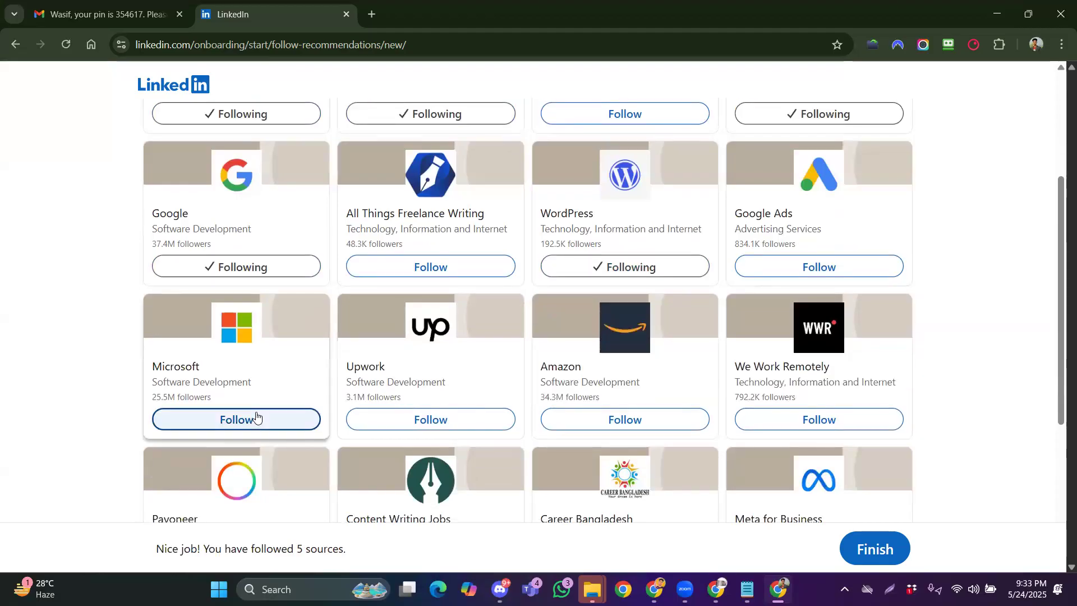
pyautogui.scroll(-3, 403, 398)
pyautogui.click(263, 364)
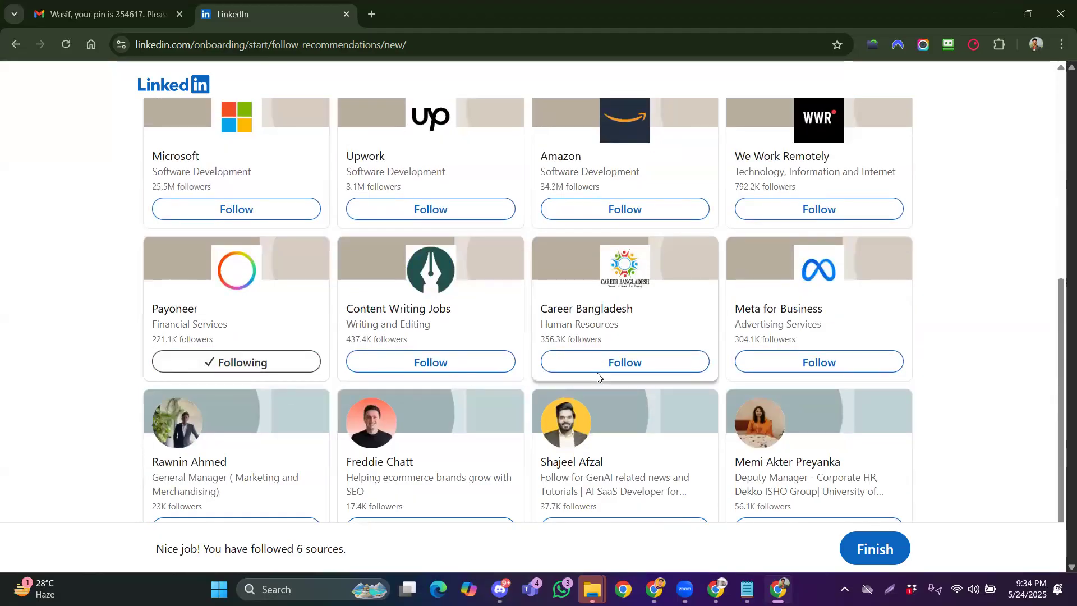
# Follow Meta for Business, We Work Remotely, Amazon, Upwork, All Things Freelance Writing, Google Analytics and Google Ads
pyautogui.scroll(-1, 597, 372)
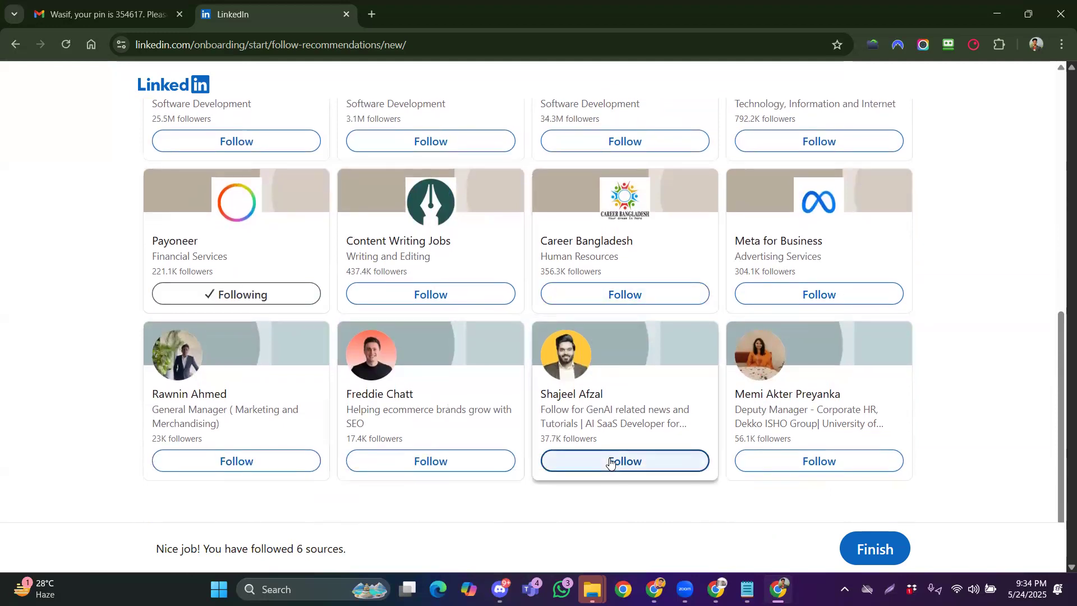
pyautogui.scroll(2, 707, 433)
pyautogui.click(780, 435)
pyautogui.scroll(2, 704, 422)
pyautogui.click(766, 431)
pyautogui.click(598, 424)
pyautogui.click(477, 423)
pyautogui.scroll(1, 337, 391)
pyautogui.scroll(2, 337, 390)
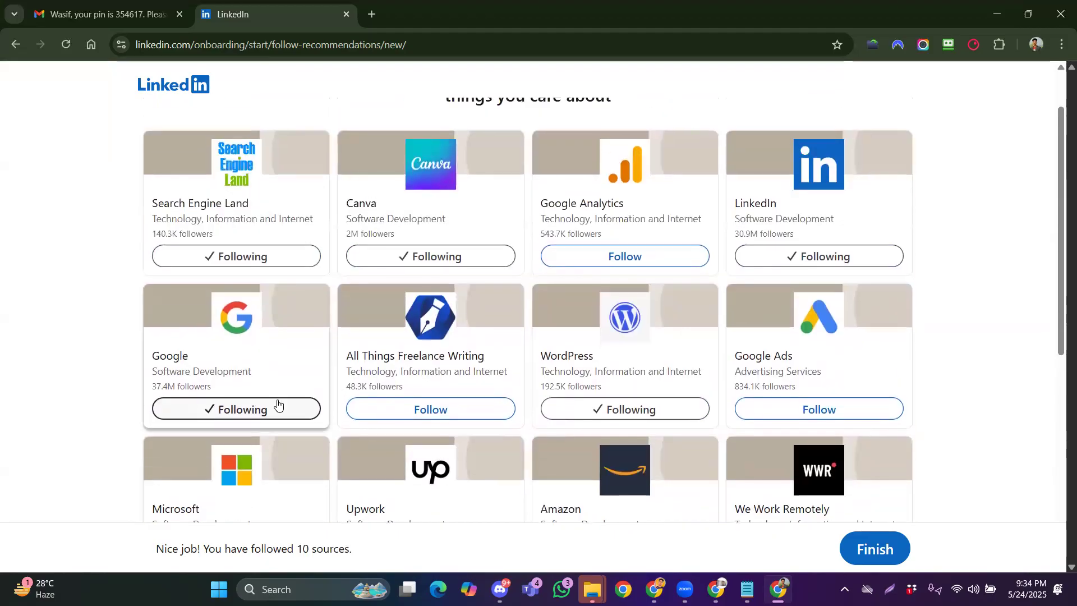
pyautogui.click(394, 413)
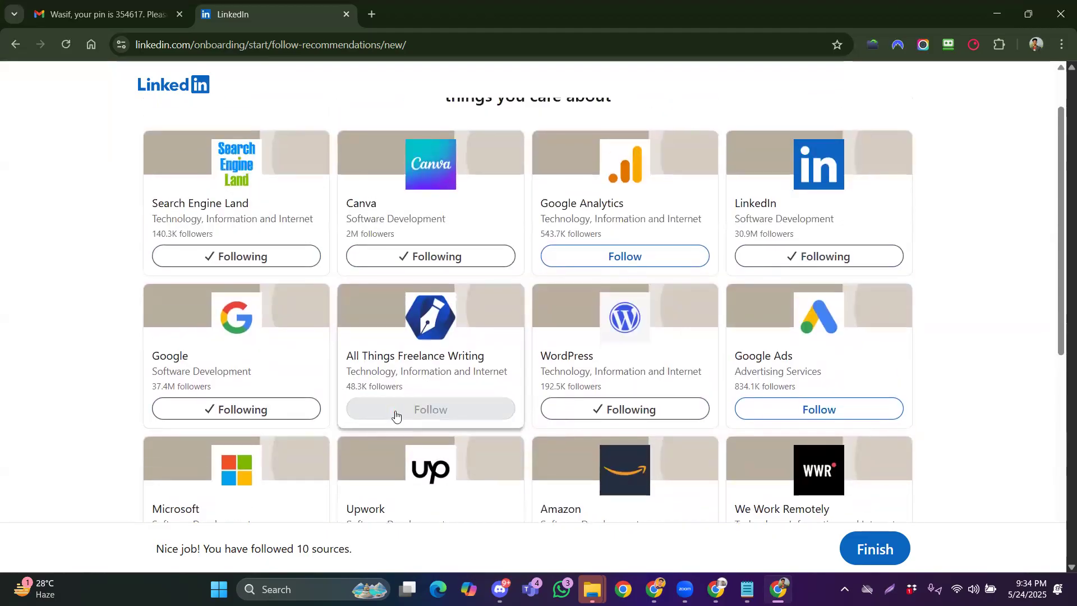
pyautogui.scroll(1, 395, 415)
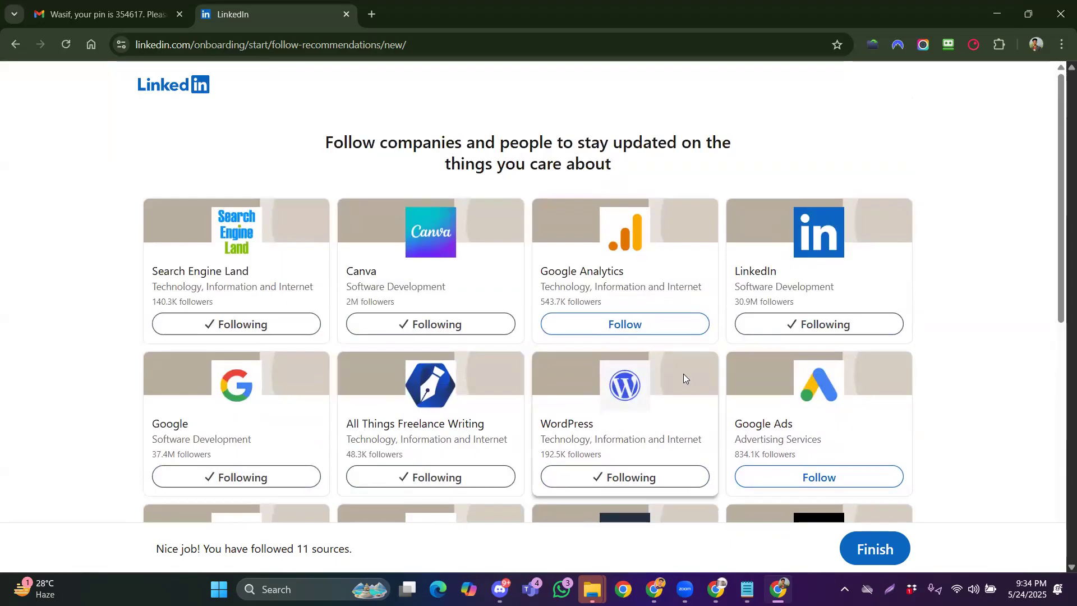
pyautogui.click(606, 329)
pyautogui.scroll(-2, 696, 423)
pyautogui.click(758, 412)
pyautogui.scroll(-2, 709, 414)
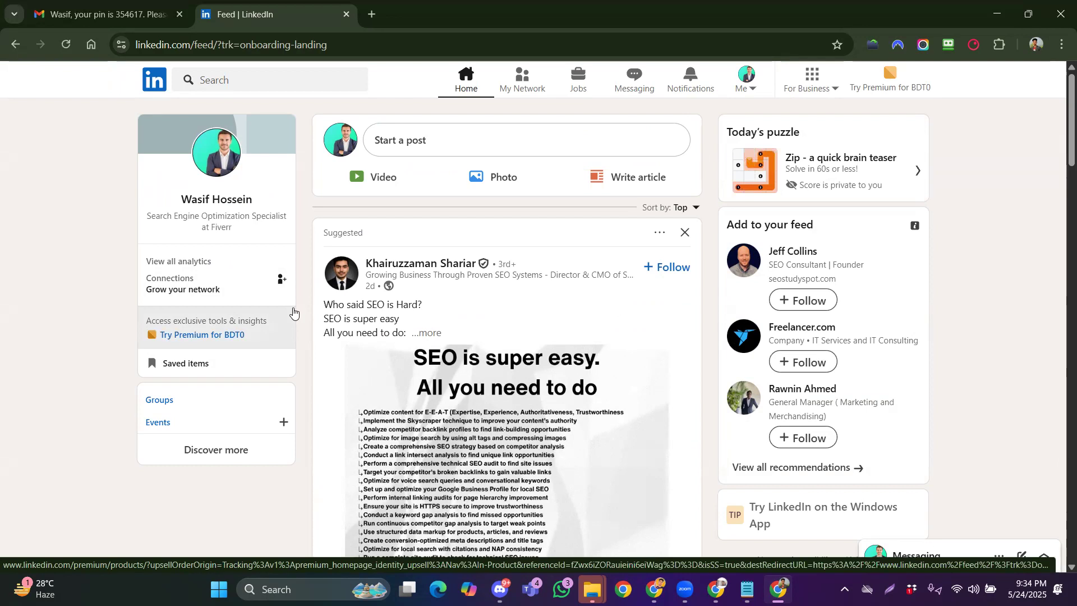
# Review the checklist's Step-2 'Banner Image Design with Canva', then return to LinkedIn
pyautogui.click(710, 580)
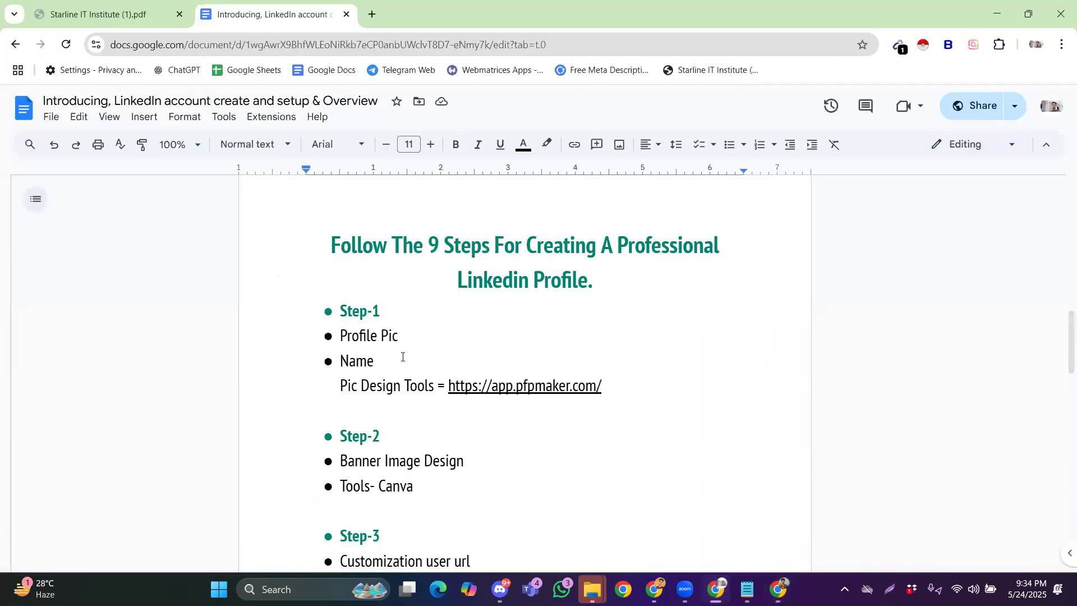
pyautogui.scroll(-3, 366, 388)
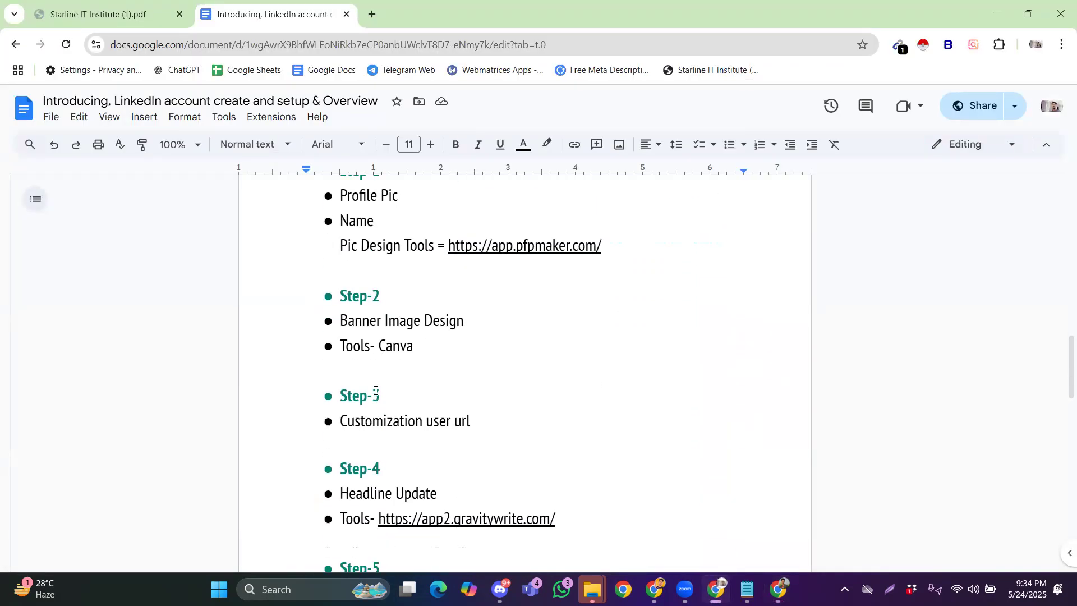
pyautogui.moveTo(344, 318); pyautogui.dragTo(460, 320)
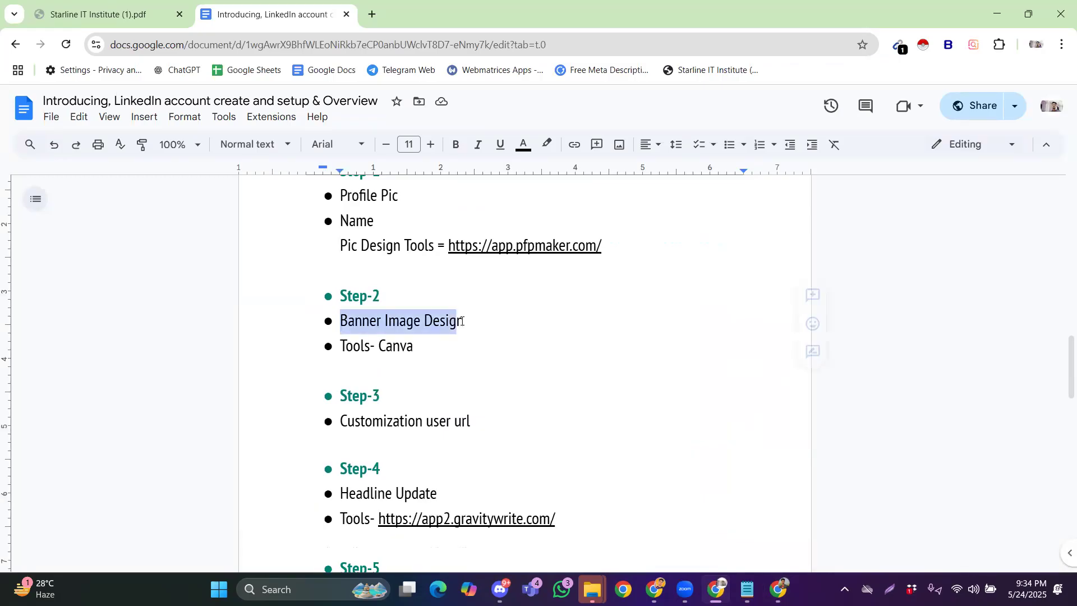
pyautogui.click(419, 319)
pyautogui.scroll(-1, 420, 320)
pyautogui.scroll(1, 420, 319)
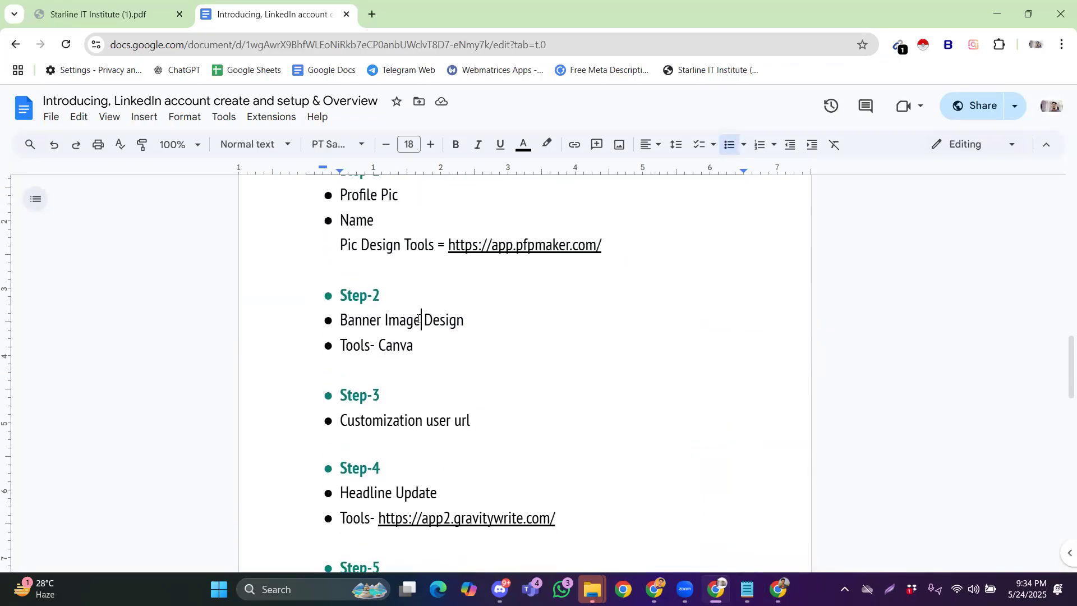
pyautogui.hotkey('alt', 'Tab')
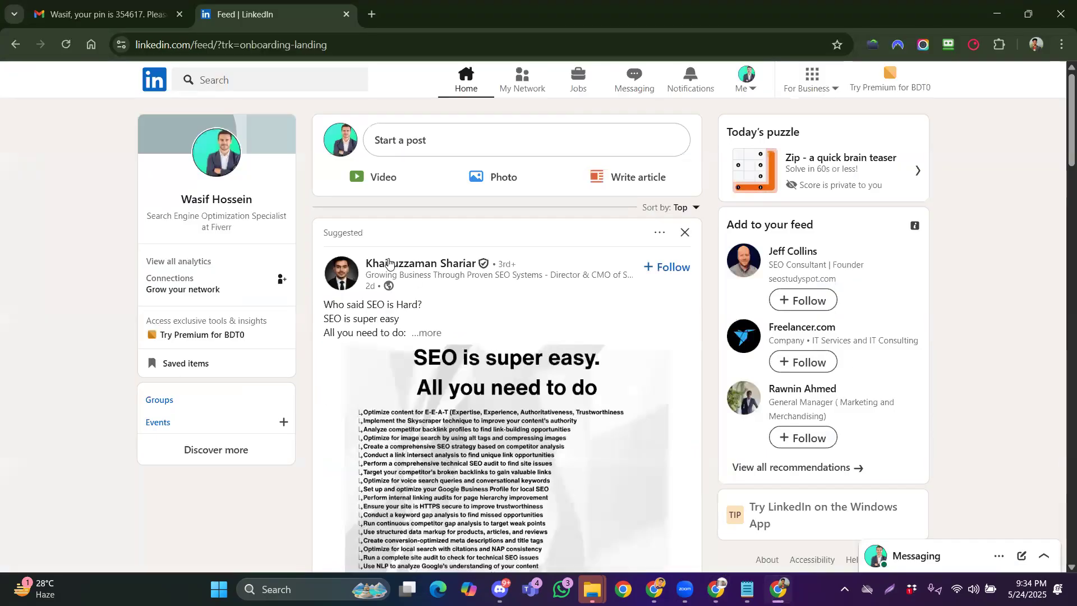
# Open your own LinkedIn profile from the Me menu and dismiss the verification reminder
pyautogui.click(746, 79)
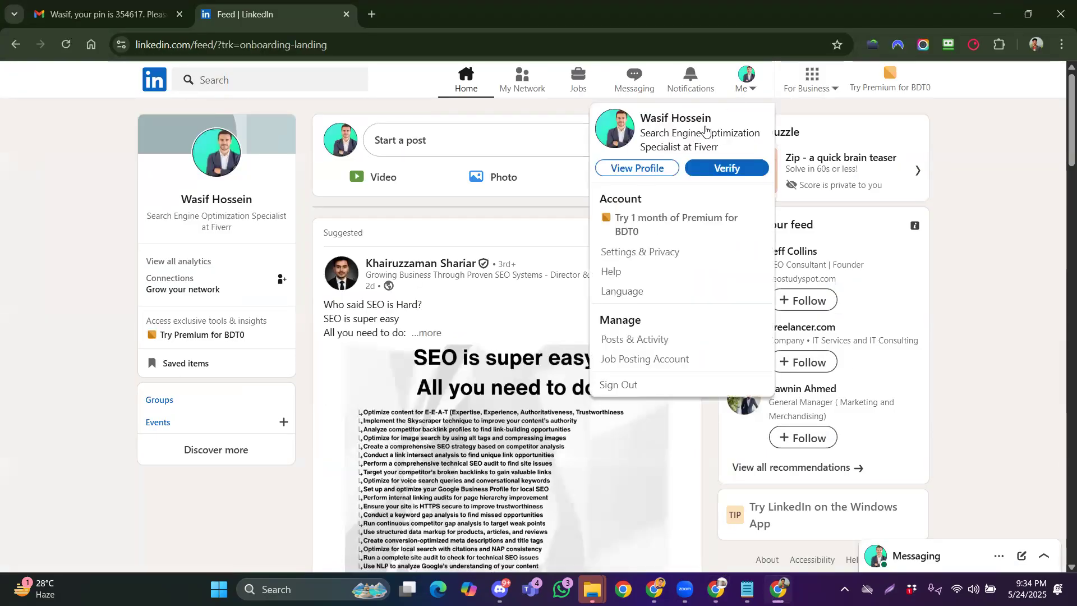
pyautogui.click(637, 167)
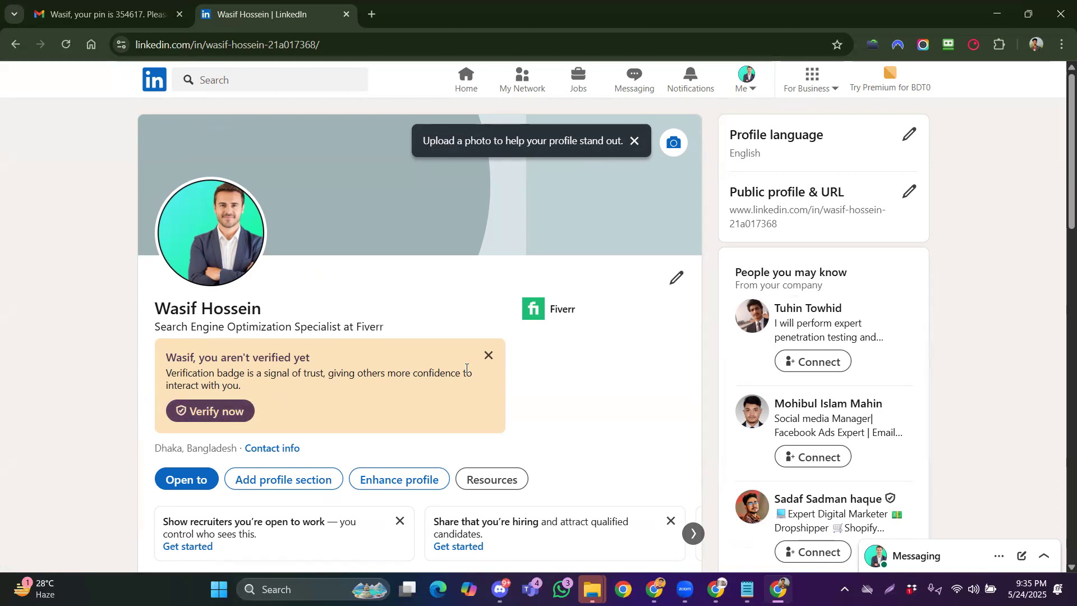
pyautogui.click(486, 357)
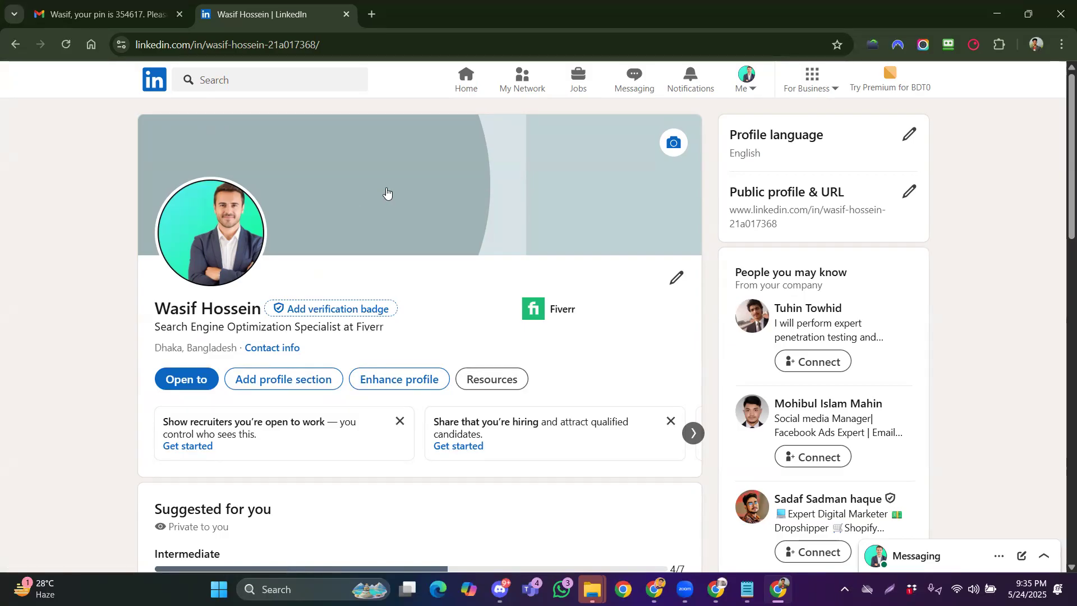
# Go to canva.com in a new tab and open the White Minimalist Profile LinkedIn Banner design
pyautogui.hotkey('alt', 'Tab')
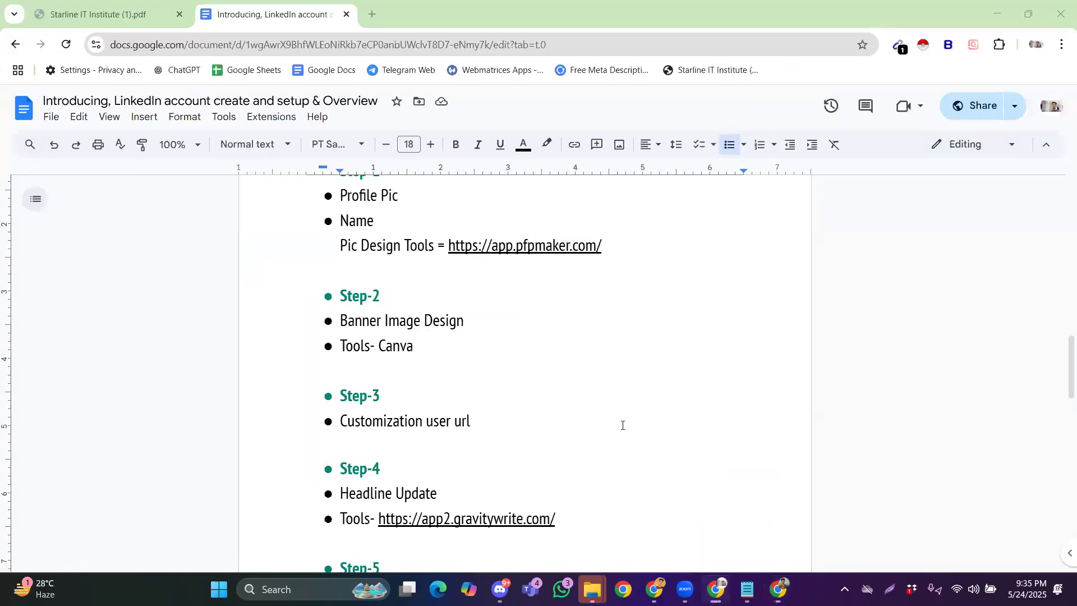
pyautogui.hotkey('ctrl', 't')
pyautogui.write('x')
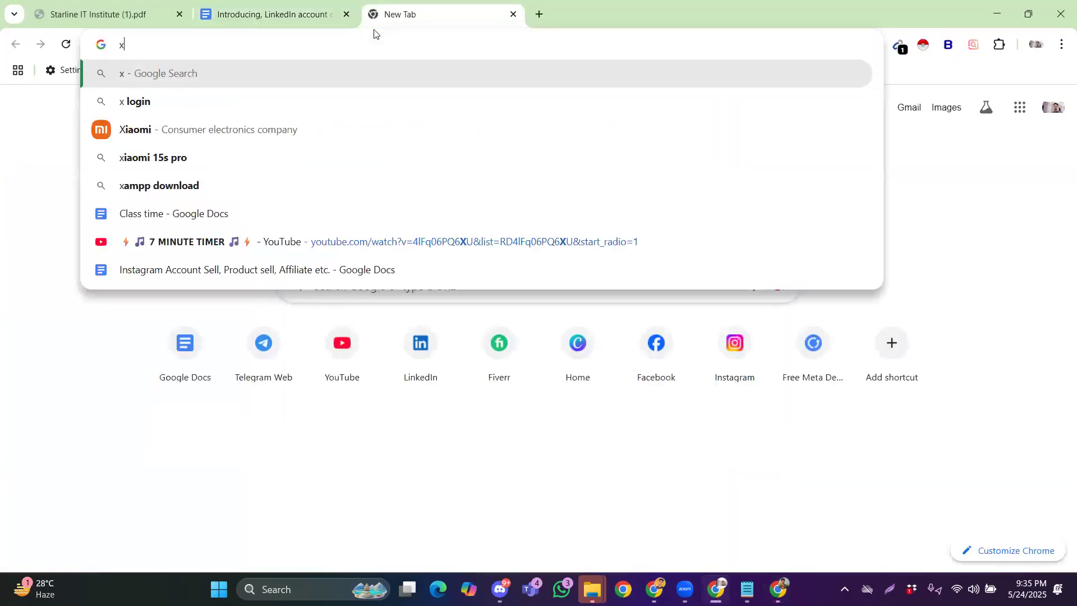
pyautogui.press('BackSpace')
pyautogui.write('c')
pyautogui.press('Return')
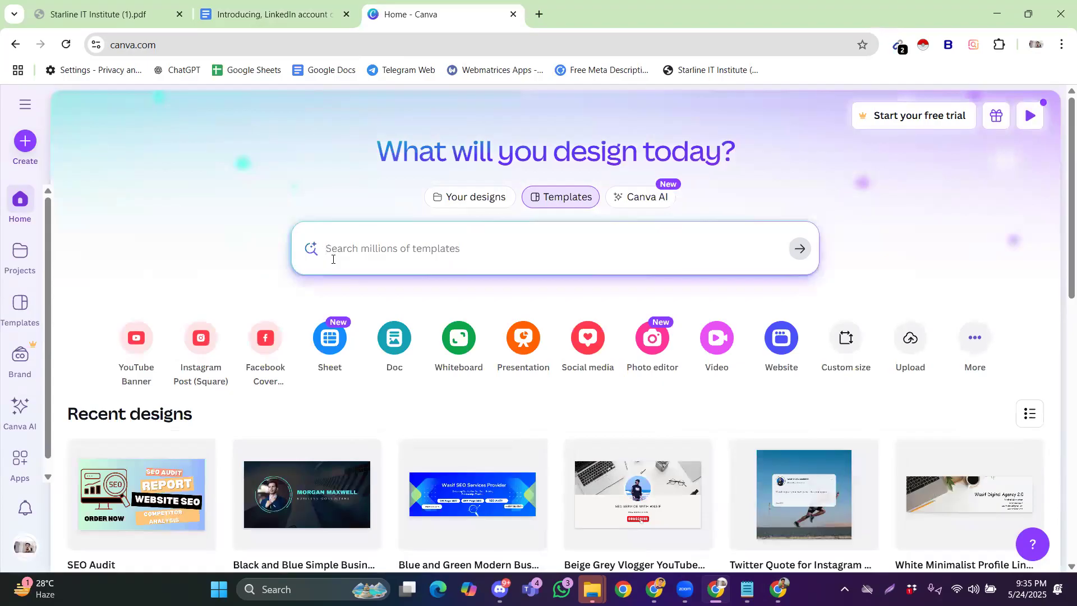
pyautogui.scroll(-2, 359, 314)
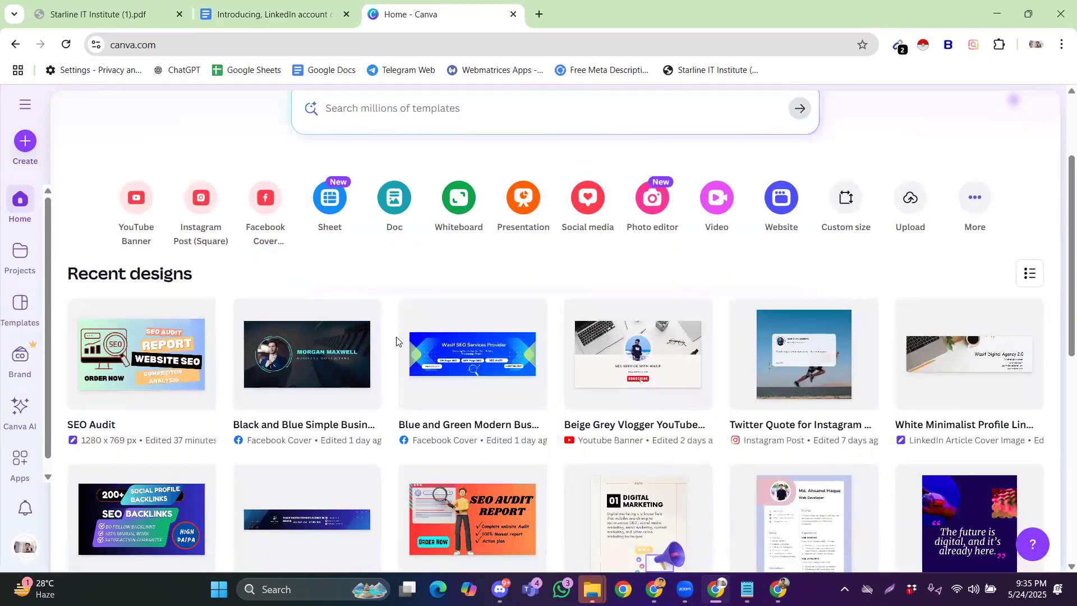
pyautogui.click(958, 389)
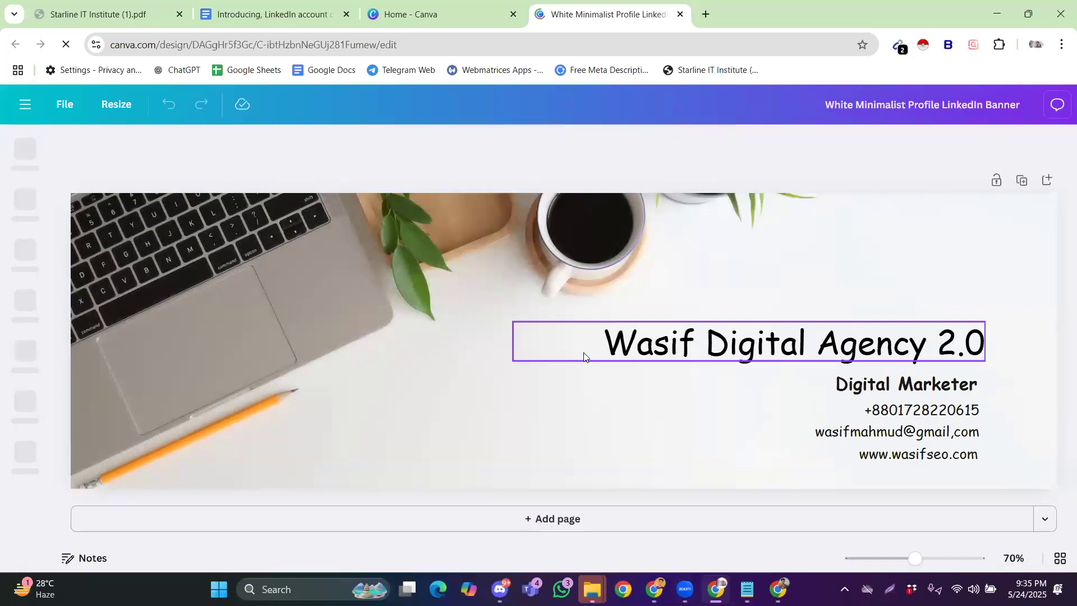
# Replace 'Digital Agency 2.0' in the banner title with the owner's surname
pyautogui.click(683, 350)
pyautogui.click(683, 351)
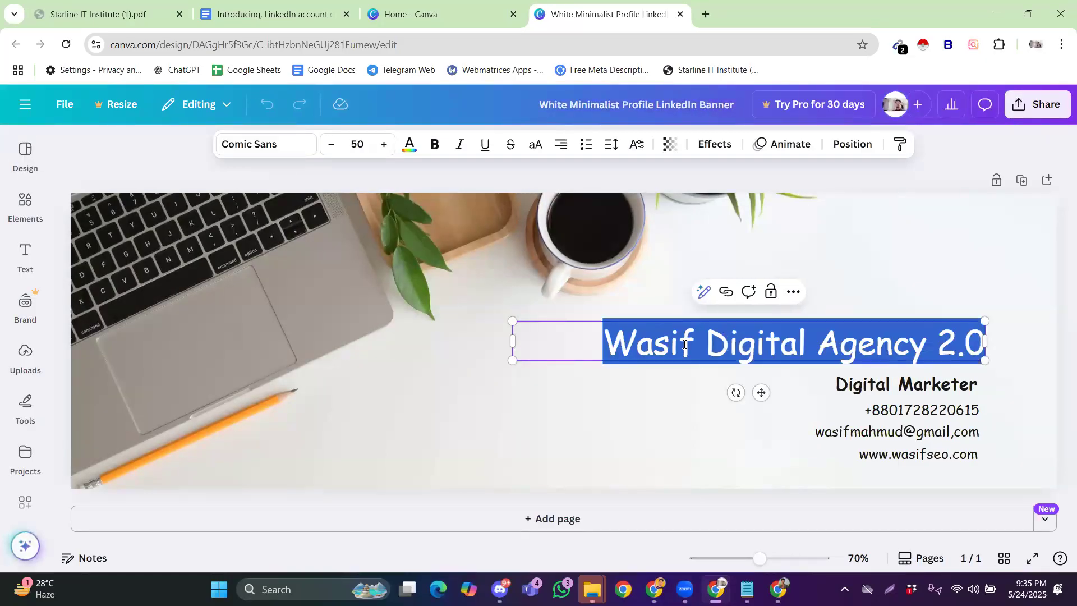
pyautogui.moveTo(708, 345); pyautogui.dragTo(839, 345)
pyautogui.moveTo(995, 342)
pyautogui.mouseDown()
pyautogui.moveTo(956, 343)
pyautogui.moveTo(976, 341)
pyautogui.mouseUp()
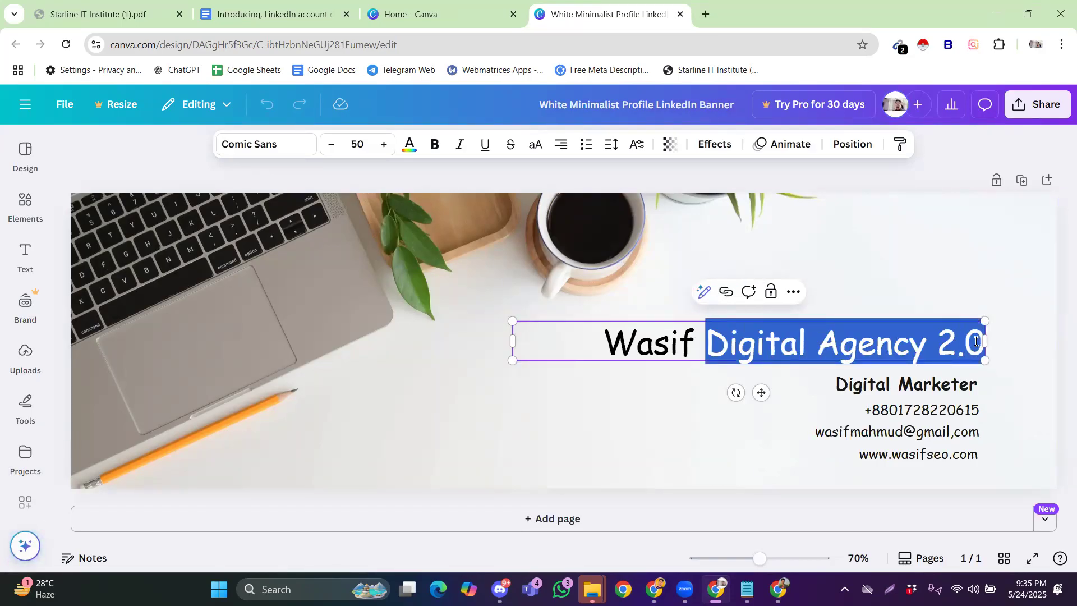
pyautogui.write('Hossein')
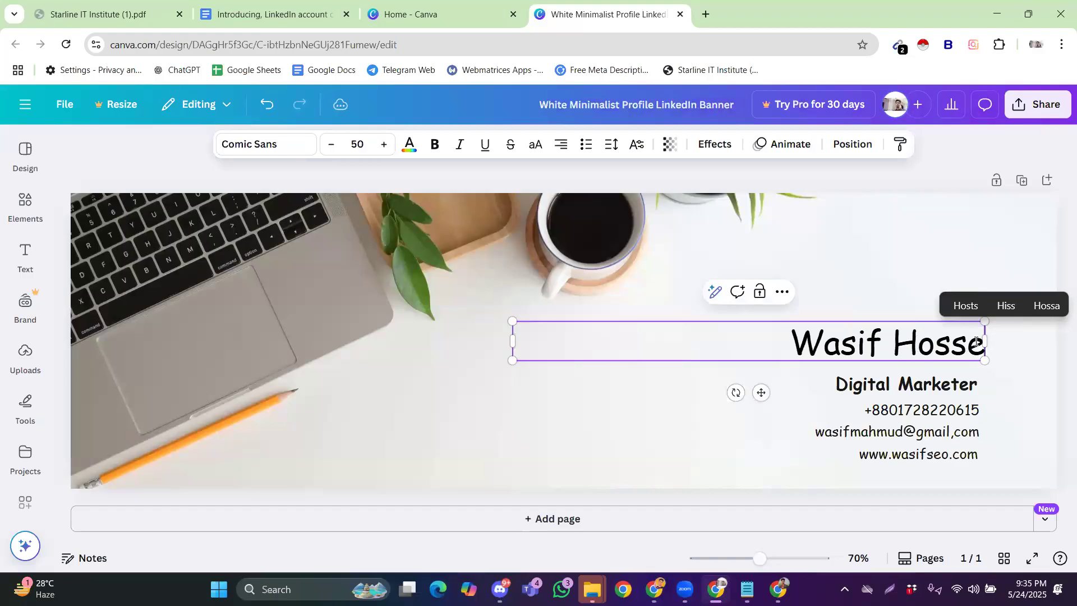
pyautogui.click(1019, 360)
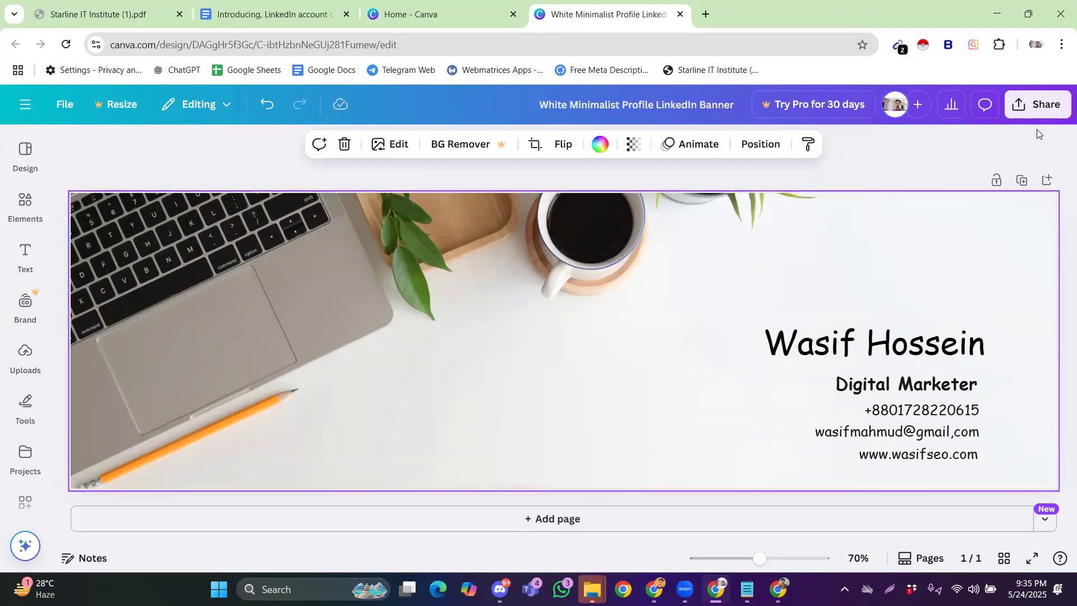
# Download the banner as a PNG via Share > Download
pyautogui.click(1041, 108)
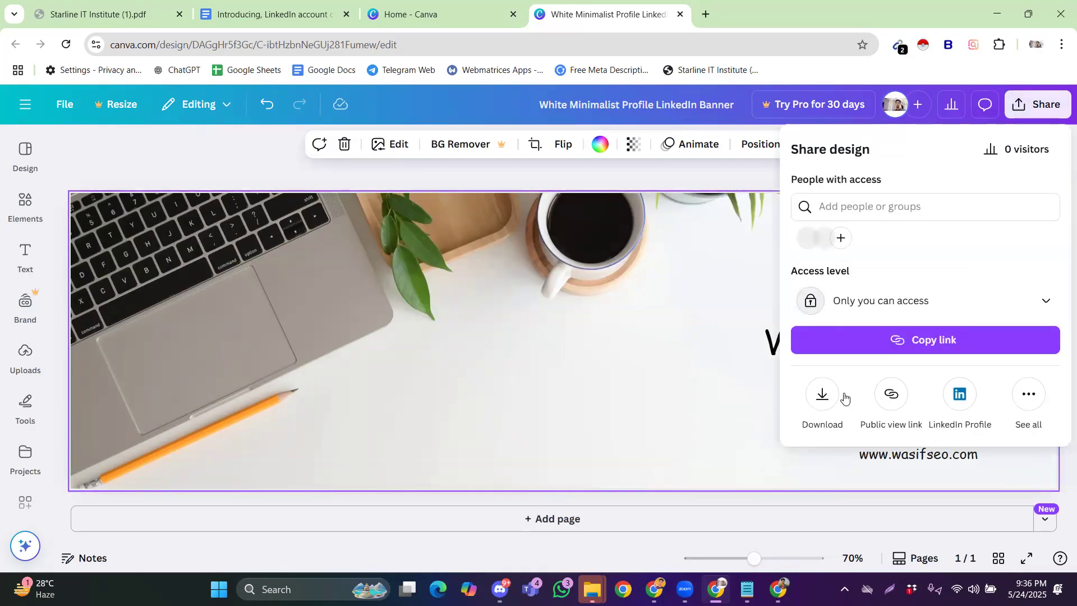
pyautogui.click(823, 396)
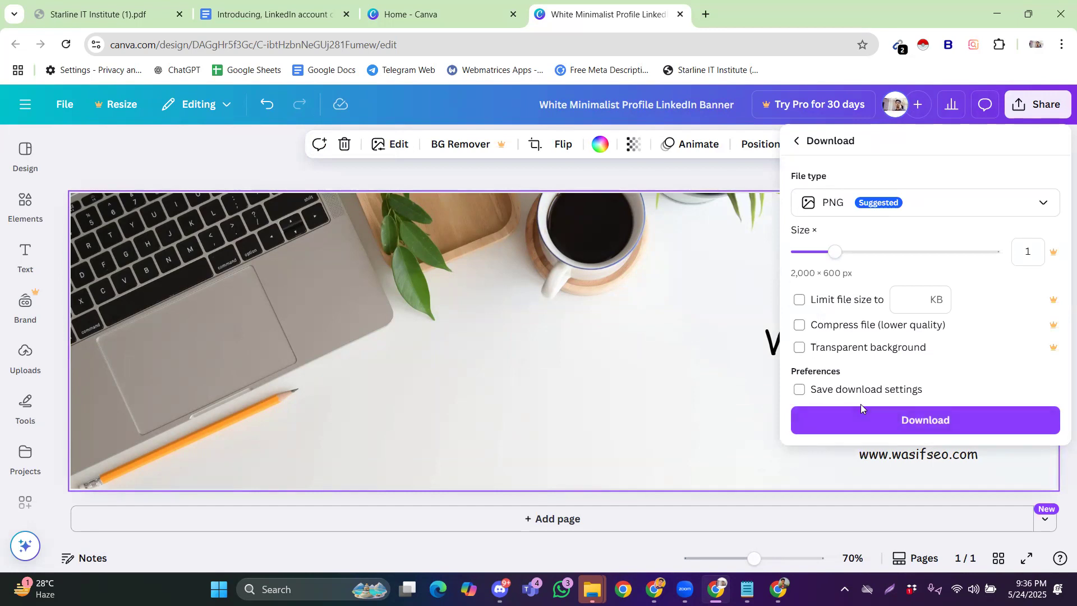
pyautogui.click(848, 425)
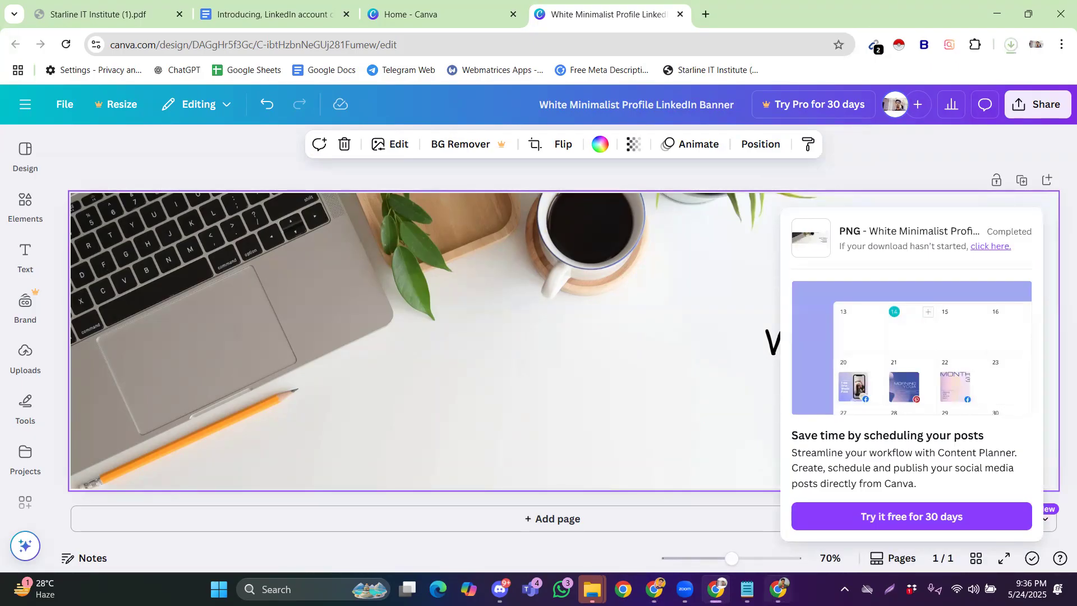
pyautogui.click(778, 589)
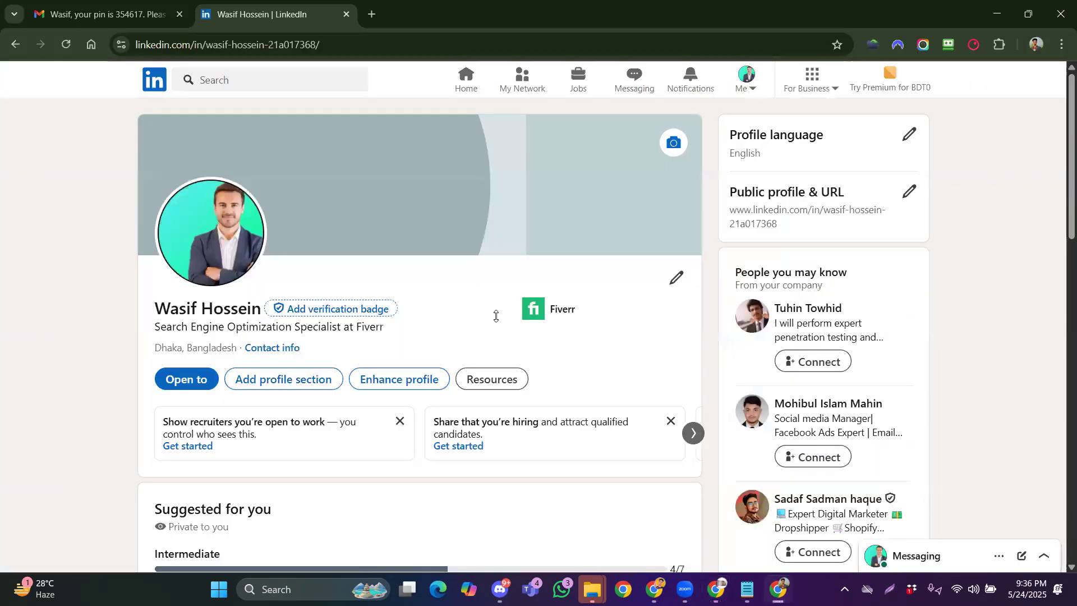
# Upload the downloaded Canva banner as the profile cover image, crop it and apply
pyautogui.click(671, 146)
pyautogui.click(365, 215)
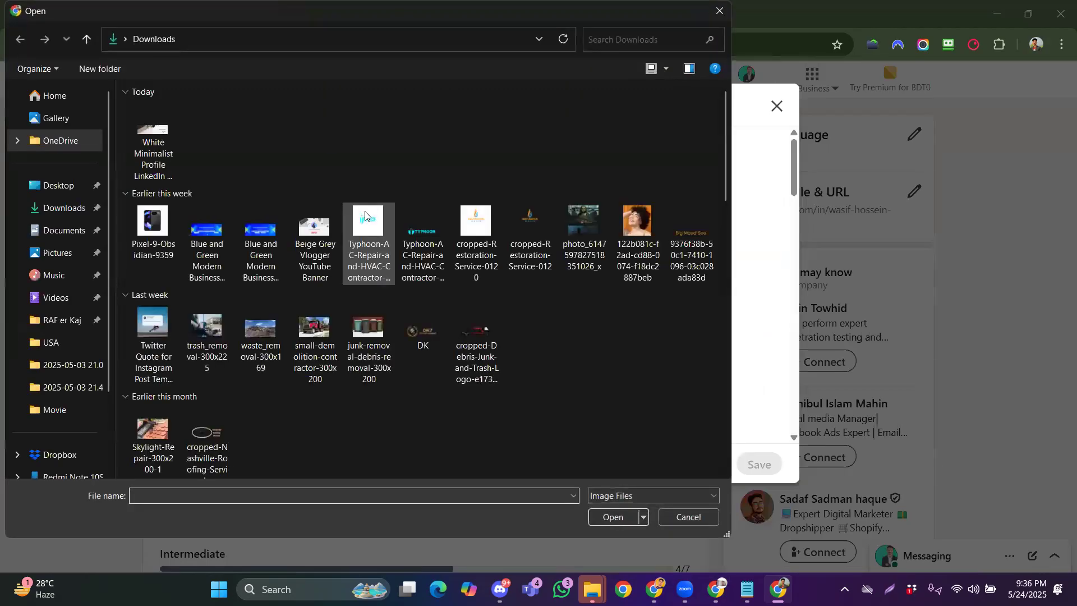
pyautogui.doubleClick(153, 141)
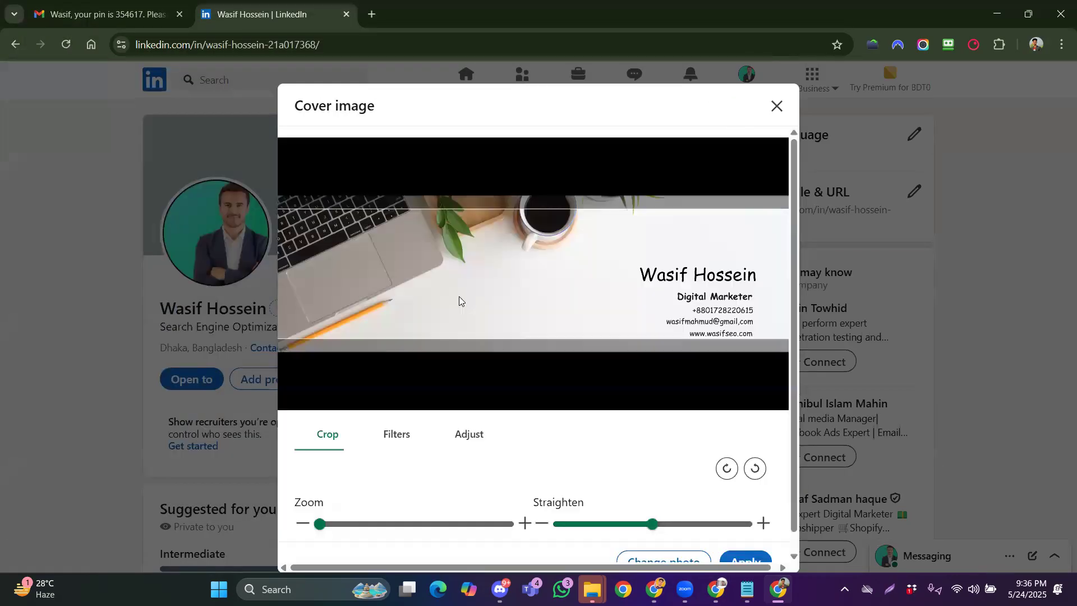
pyautogui.scroll(-1, 564, 297)
pyautogui.moveTo(578, 260)
pyautogui.mouseDown()
pyautogui.moveTo(580, 249)
pyautogui.moveTo(577, 270)
pyautogui.moveTo(581, 244)
pyautogui.moveTo(579, 258)
pyautogui.mouseUp()
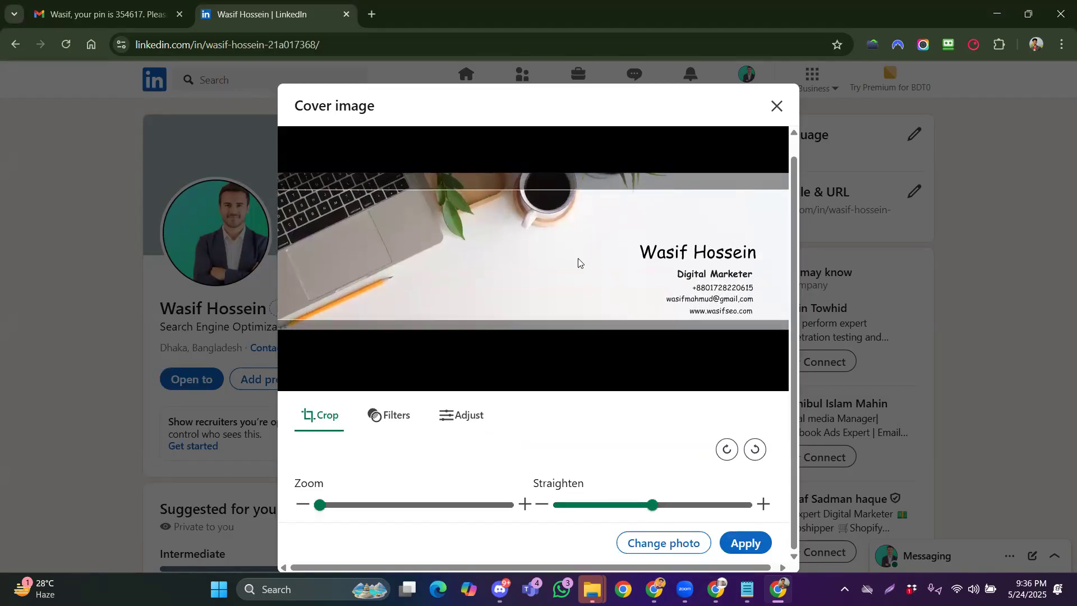
pyautogui.click(745, 541)
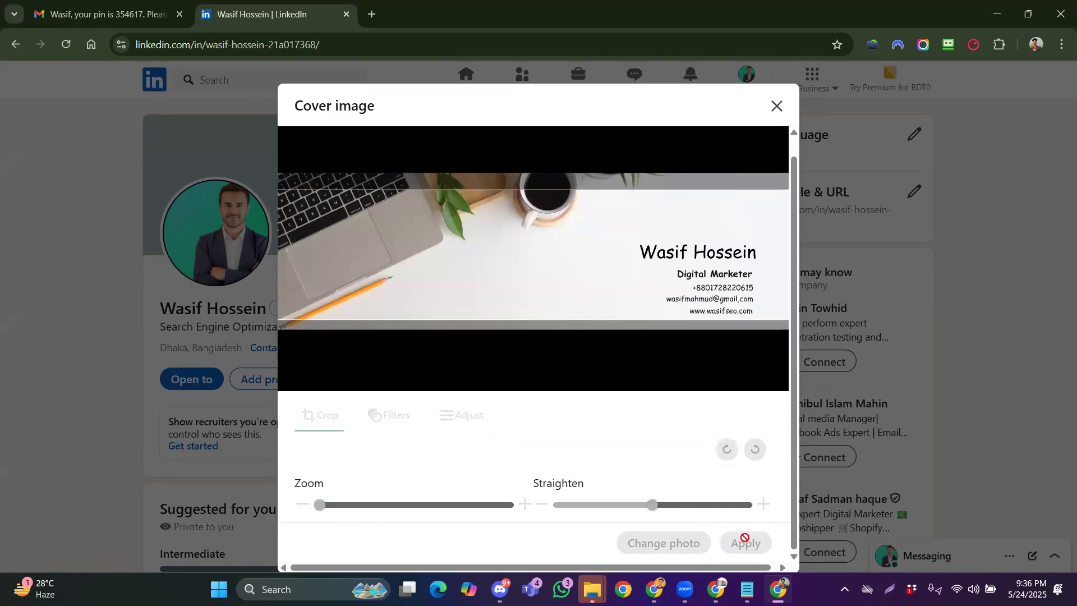
pyautogui.click(745, 542)
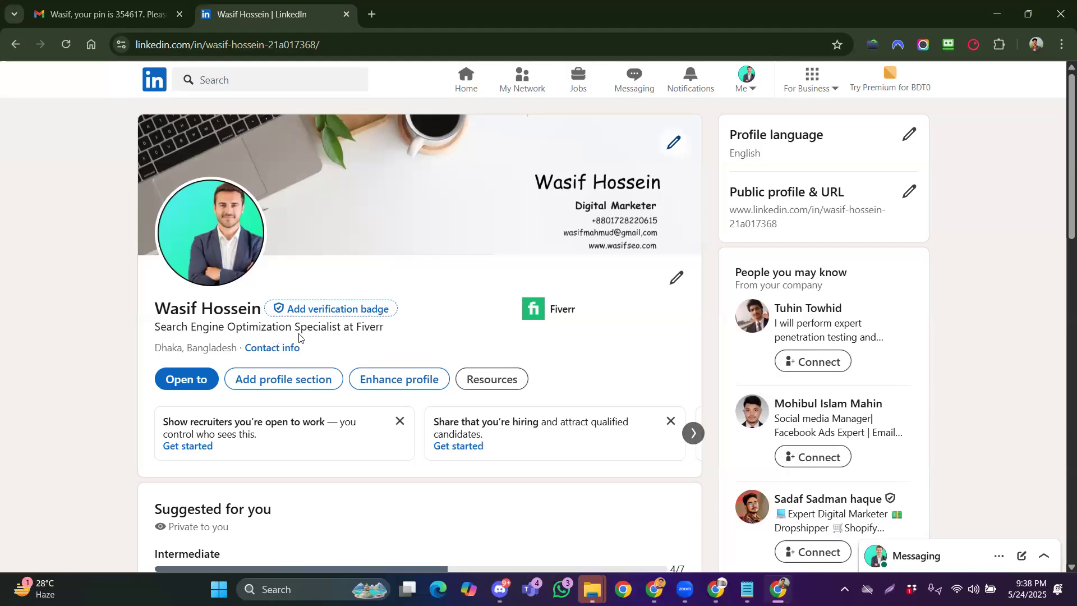
pyautogui.moveTo(377, 330); pyautogui.dragTo(226, 328)
pyautogui.click(226, 328)
pyautogui.click(713, 588)
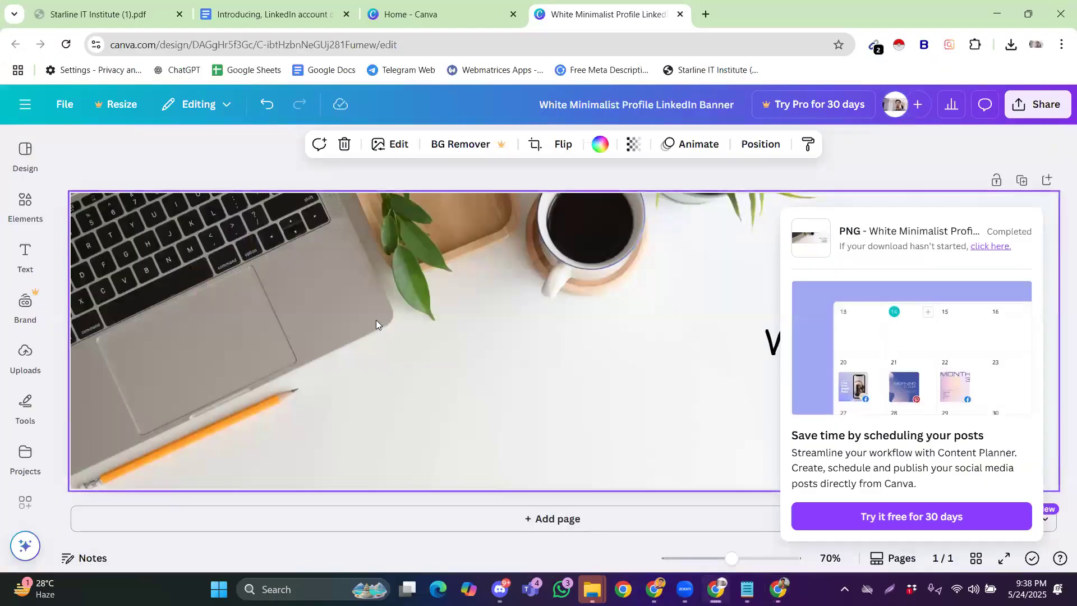
pyautogui.click(359, 22)
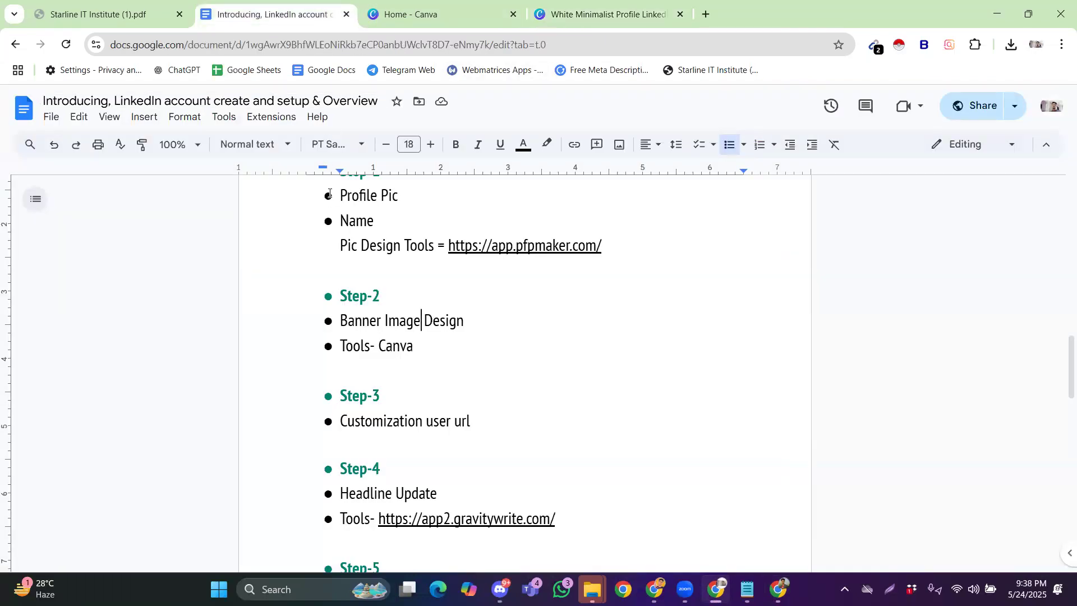
pyautogui.moveTo(414, 344); pyautogui.dragTo(364, 332)
pyautogui.click(386, 321)
pyautogui.scroll(-1, 436, 414)
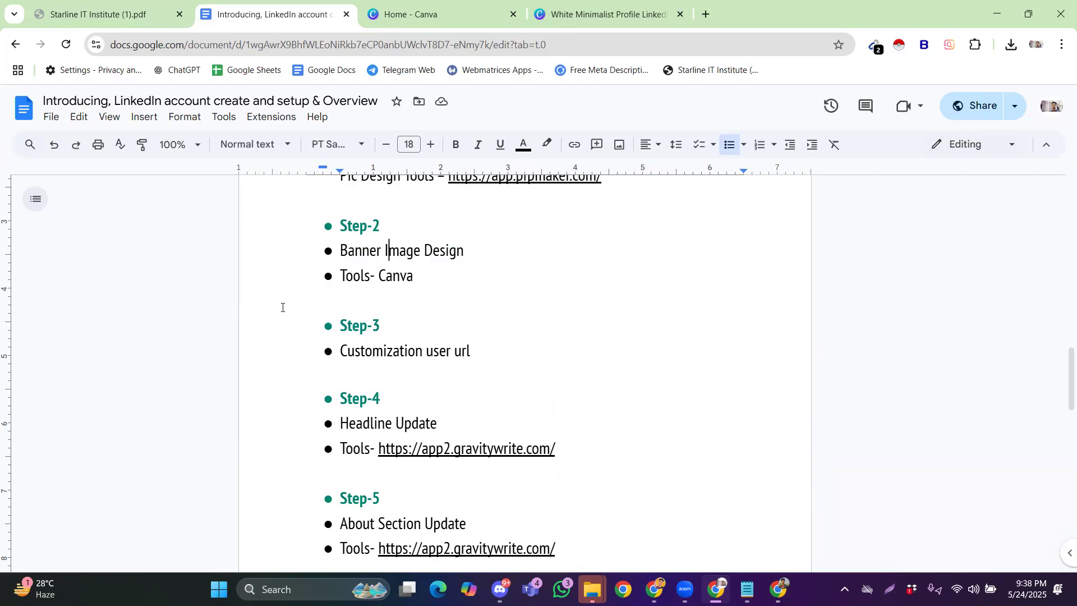
pyautogui.click(778, 589)
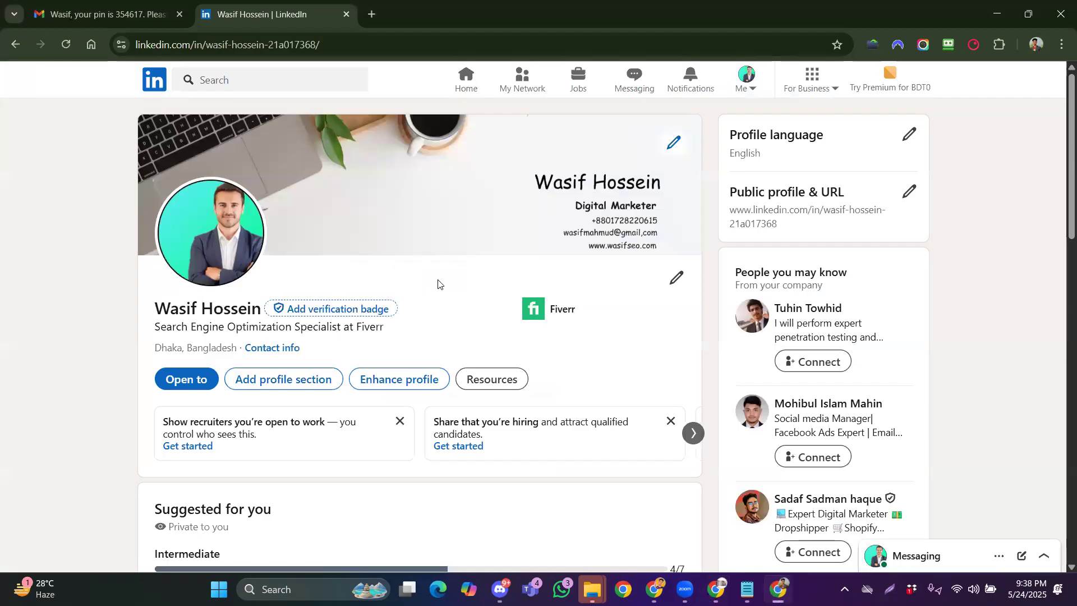
pyautogui.click(298, 45)
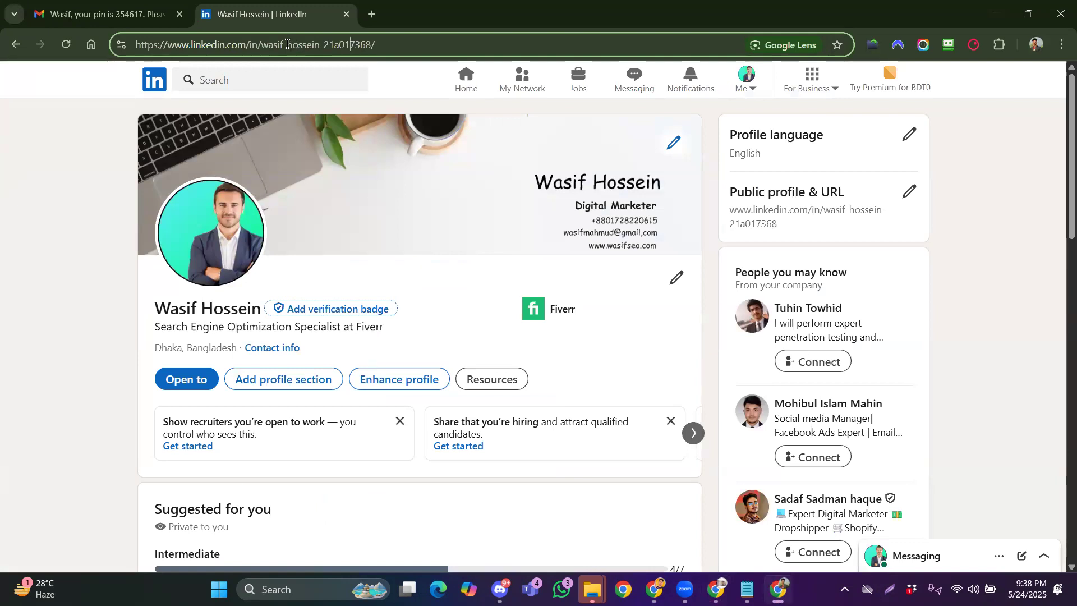
pyautogui.moveTo(286, 44); pyautogui.dragTo(318, 45)
pyautogui.click(320, 45)
pyautogui.moveTo(381, 44)
pyautogui.mouseDown()
pyautogui.moveTo(268, 47)
pyautogui.moveTo(375, 40)
pyautogui.mouseUp()
pyautogui.click(268, 46)
pyautogui.click(354, 42)
# Remove the numeric suffix from the custom public profile URL and save it
pyautogui.click(909, 192)
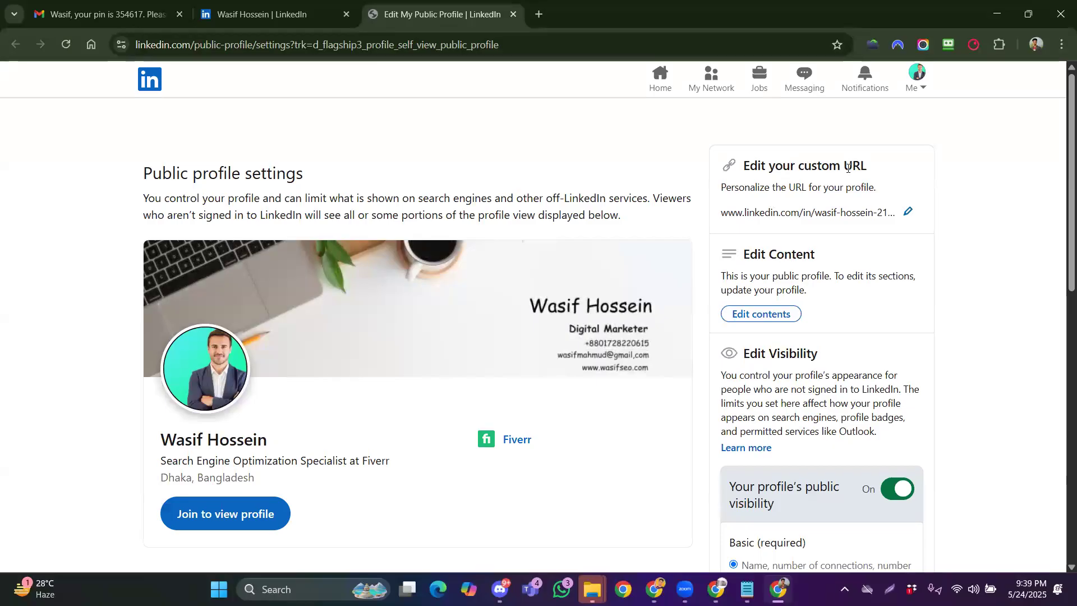
pyautogui.click(908, 211)
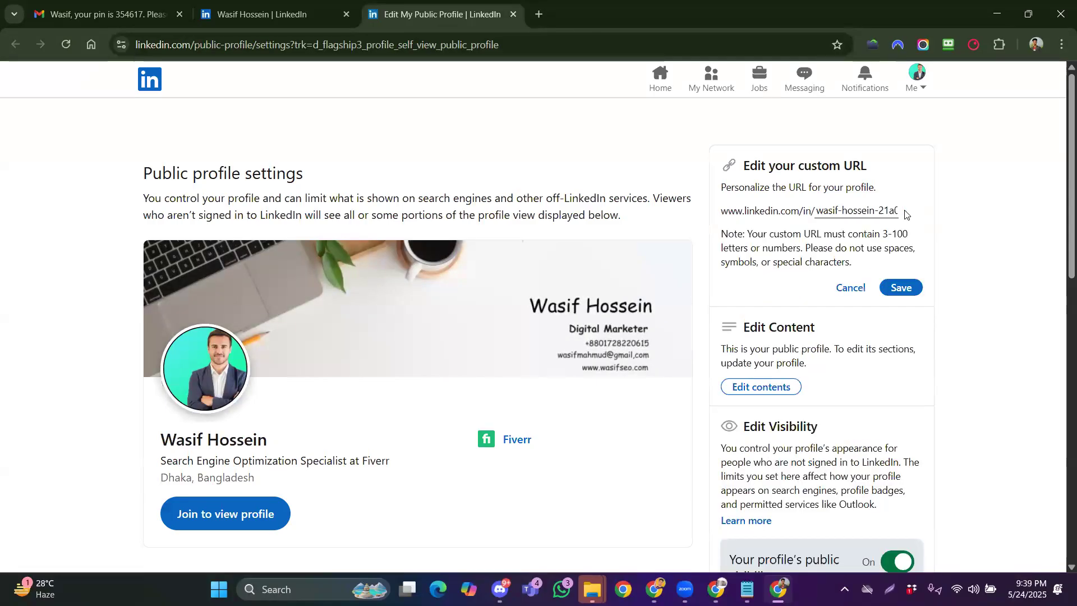
pyautogui.moveTo(878, 209); pyautogui.dragTo(930, 216)
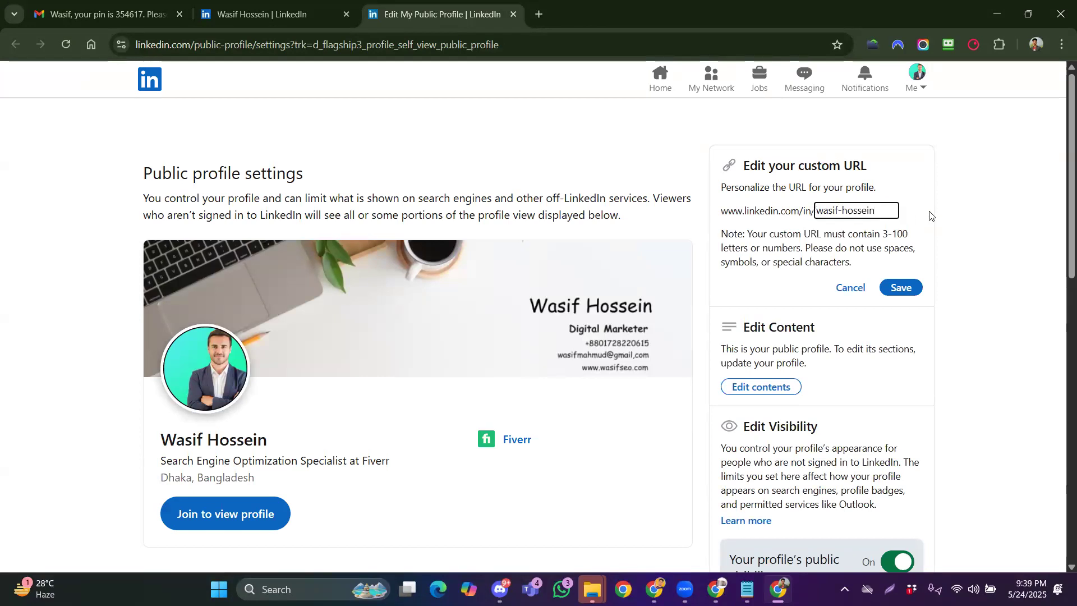
pyautogui.click(841, 232)
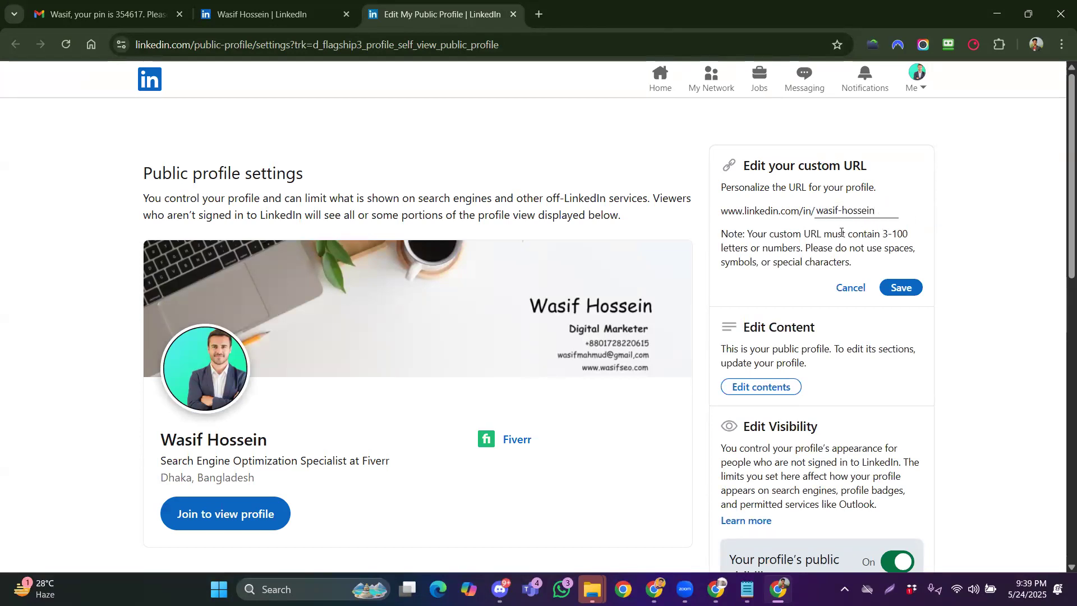
pyautogui.click(897, 285)
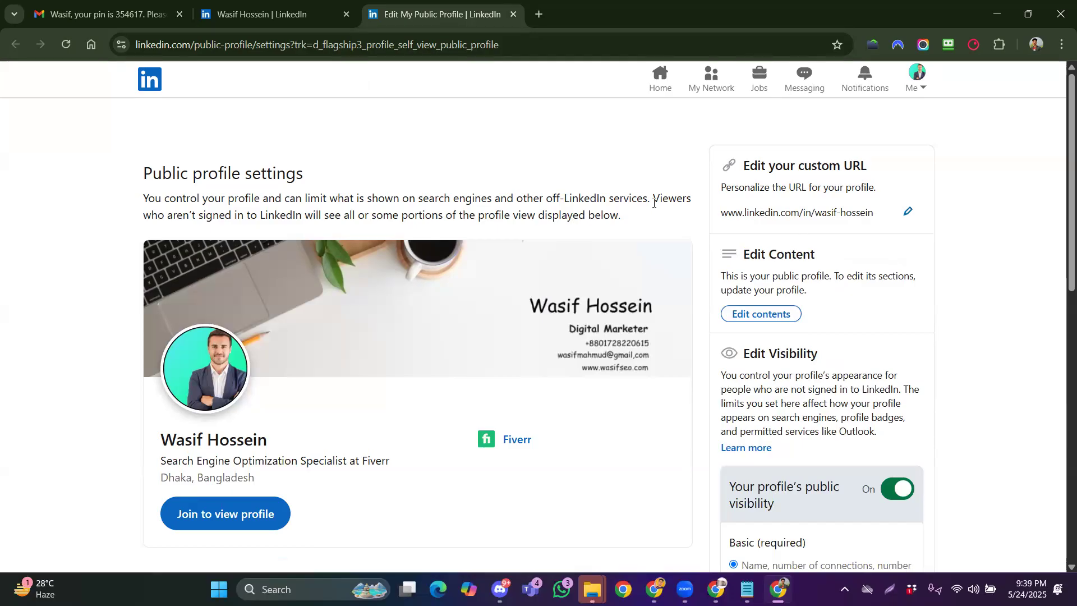
# View the profile at its new address and compare the old and new profile URLs across tabs
pyautogui.click(915, 84)
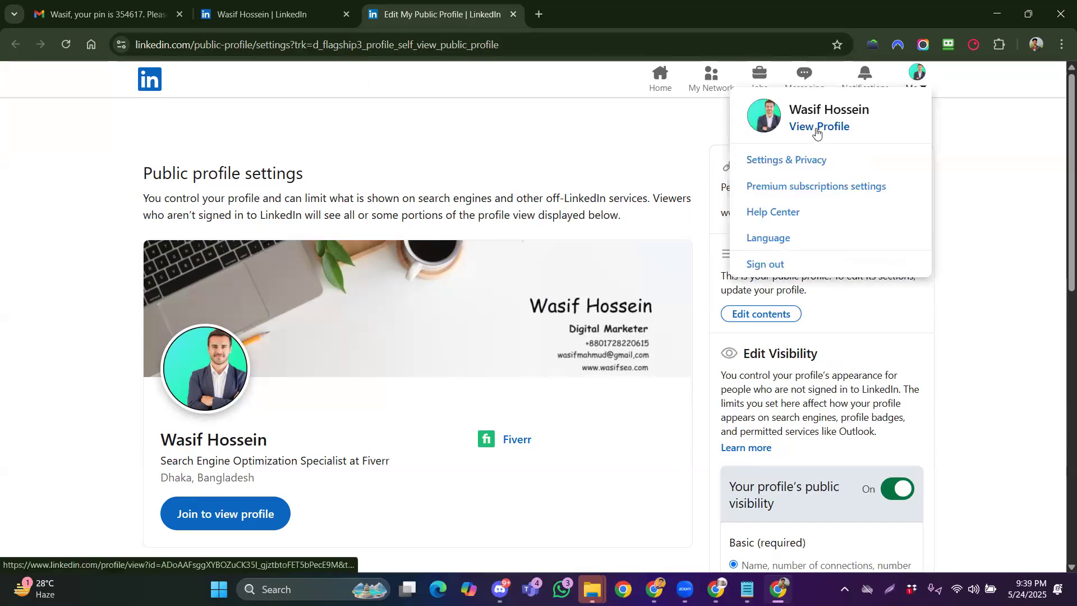
pyautogui.click(808, 129)
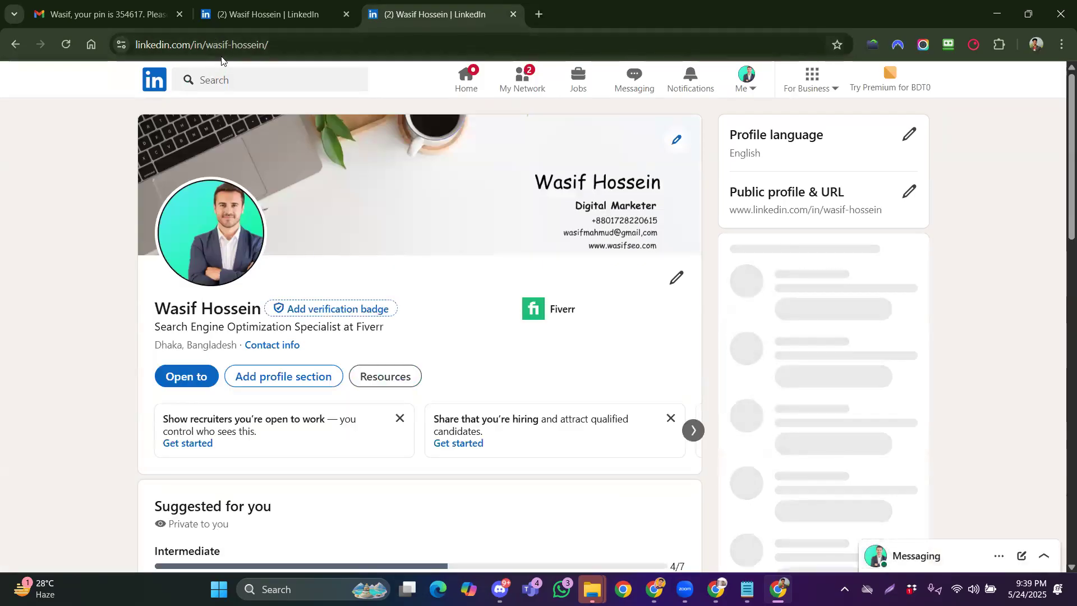
pyautogui.click(263, 16)
pyautogui.click(260, 46)
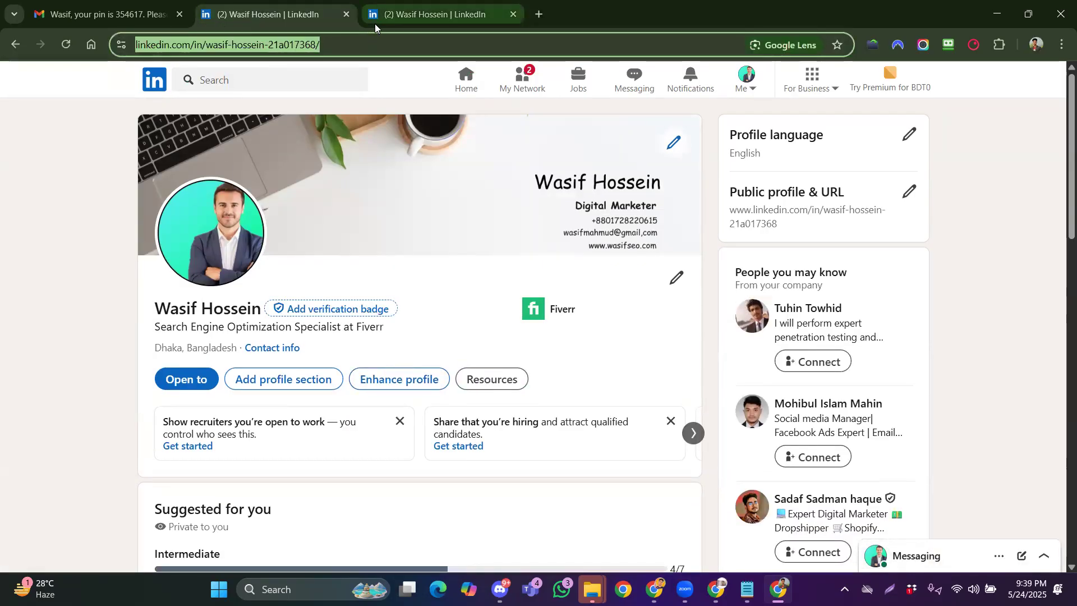
pyautogui.click(374, 20)
pyautogui.click(223, 49)
pyautogui.click(279, 48)
pyautogui.click(279, 22)
pyautogui.click(251, 47)
pyautogui.moveTo(250, 45); pyautogui.dragTo(349, 45)
pyautogui.click(320, 46)
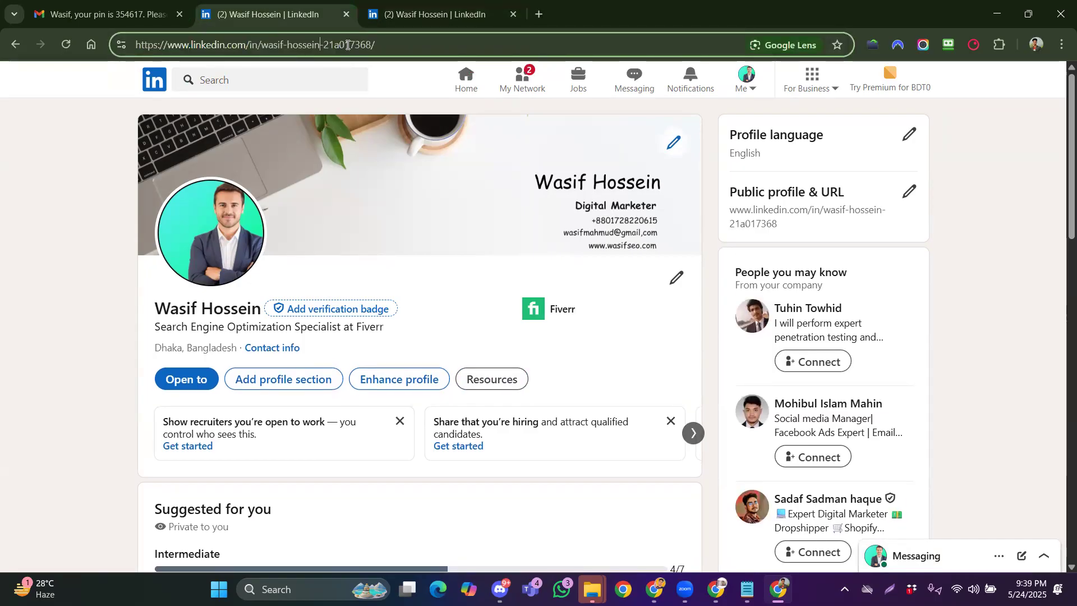
pyautogui.click(379, 22)
pyautogui.moveTo(261, 46); pyautogui.dragTo(312, 45)
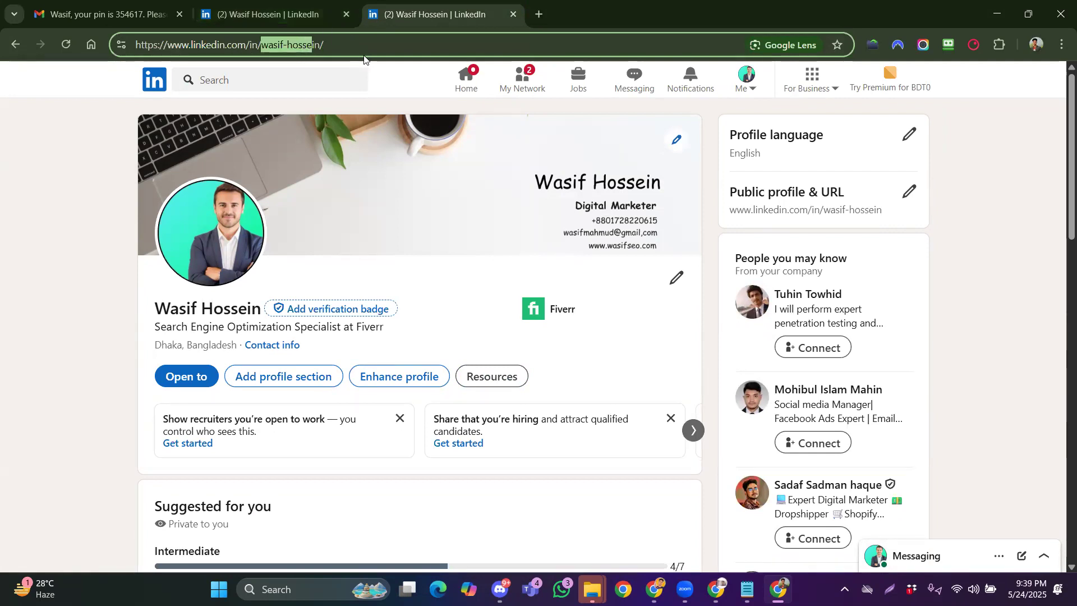
# Ignore the In the Loop and Amazon News invitations, close the old tab, and reopen the profile
pyautogui.click(531, 84)
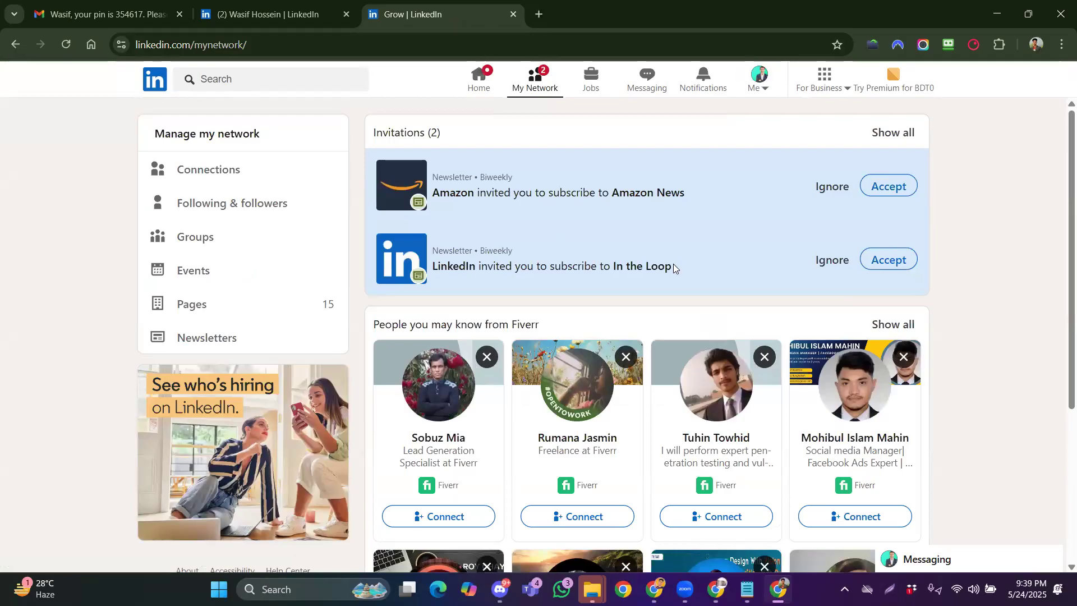
pyautogui.click(832, 258)
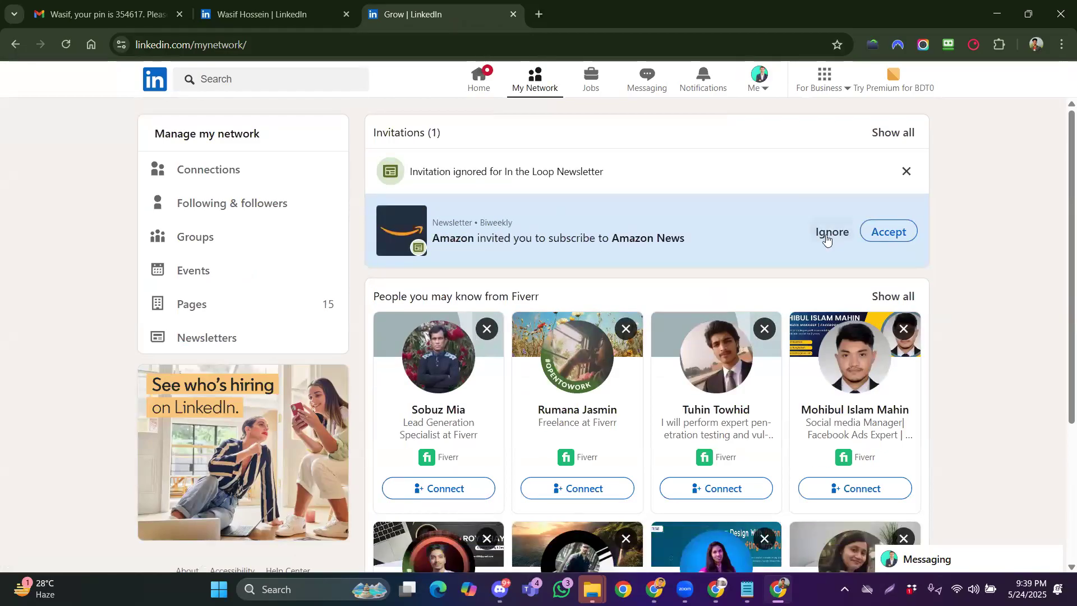
pyautogui.click(831, 233)
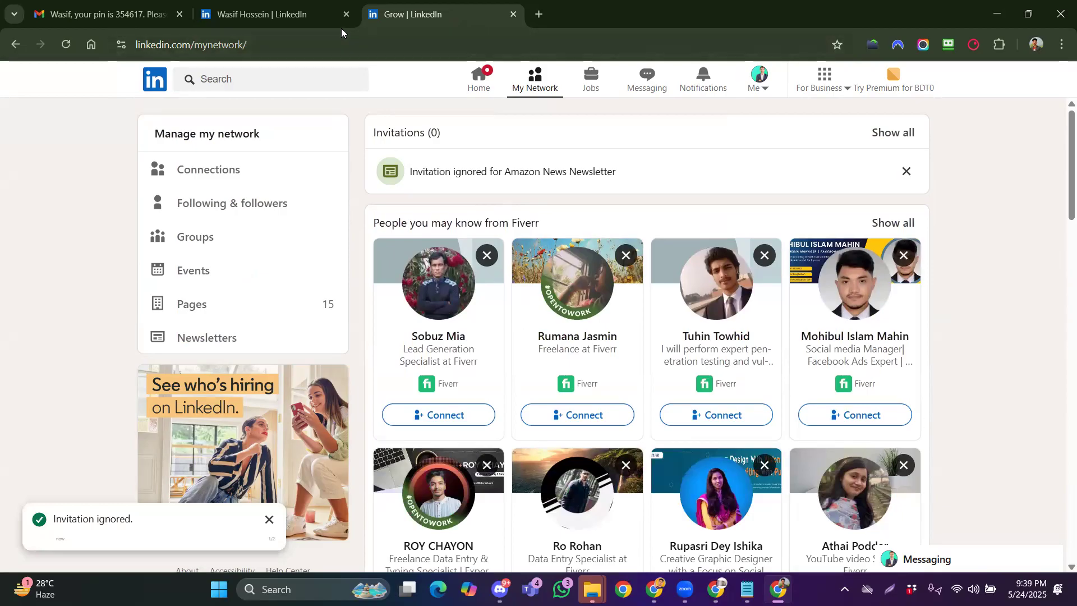
pyautogui.click(345, 14)
pyautogui.click(758, 87)
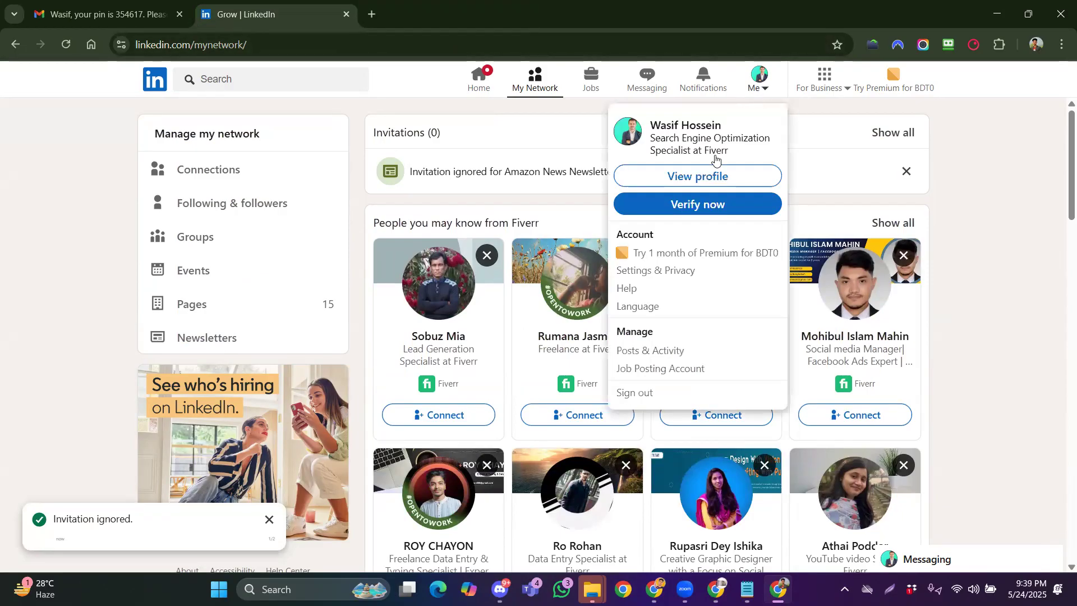
pyautogui.click(701, 177)
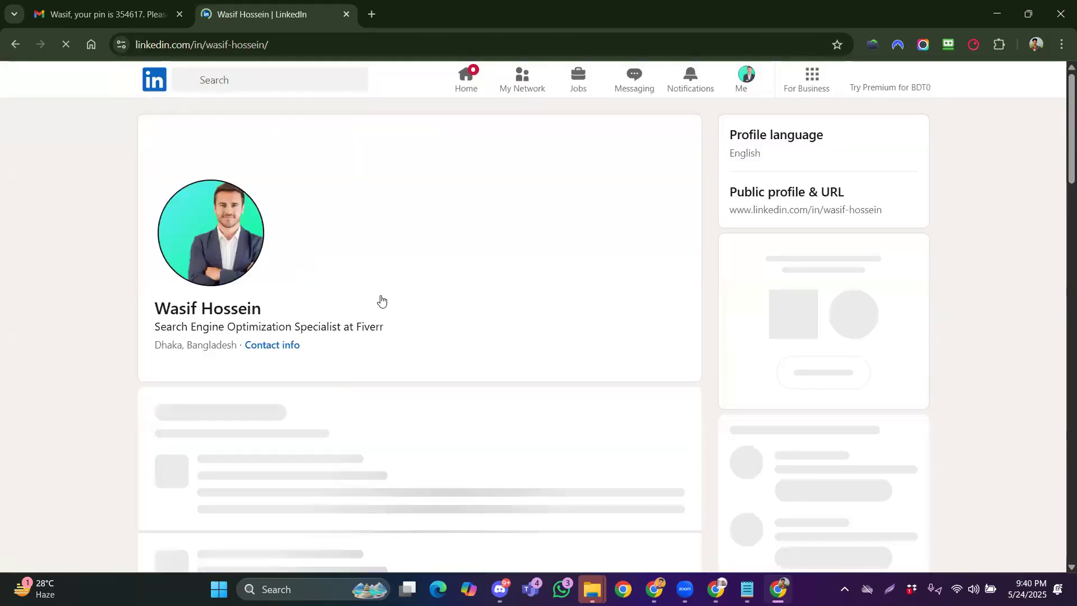
# Follow the Step-4 'Headline Update' GravityWrite link in the Google Docs checklist
pyautogui.click(717, 587)
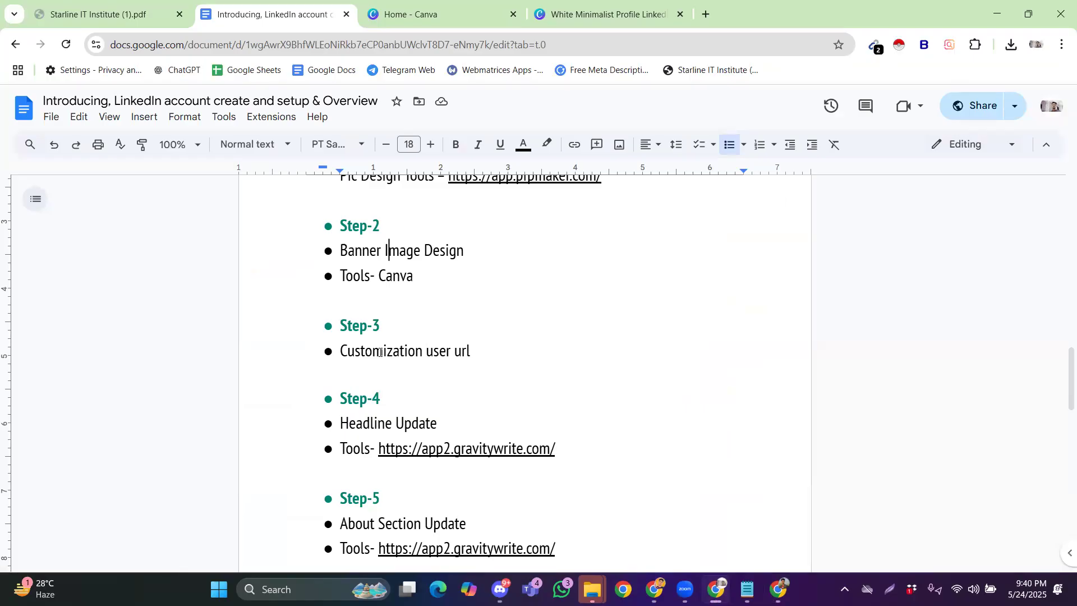
pyautogui.scroll(-1, 380, 353)
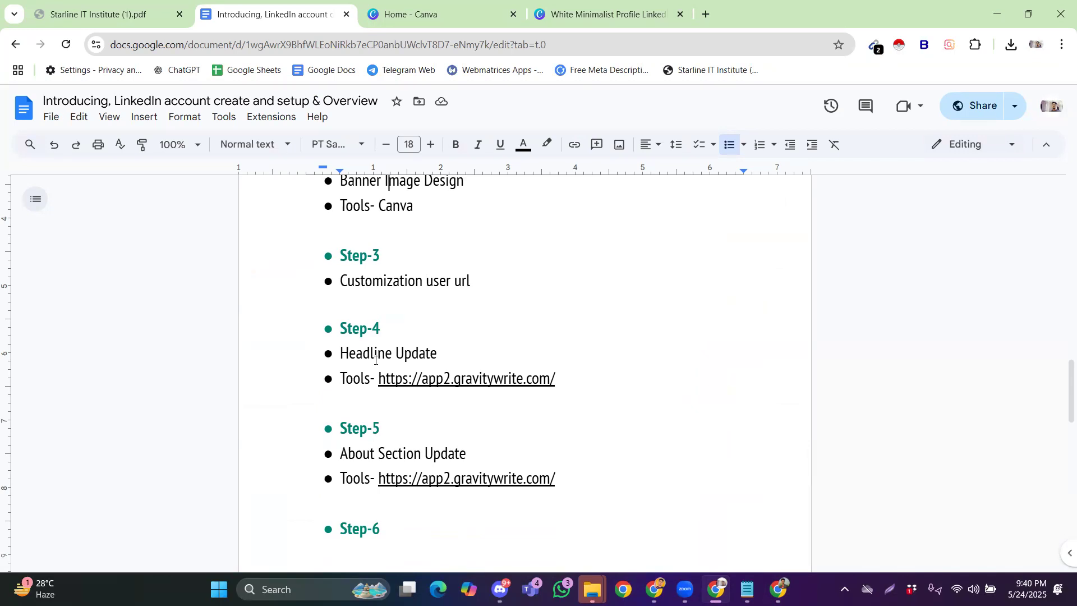
pyautogui.scroll(-1, 375, 371)
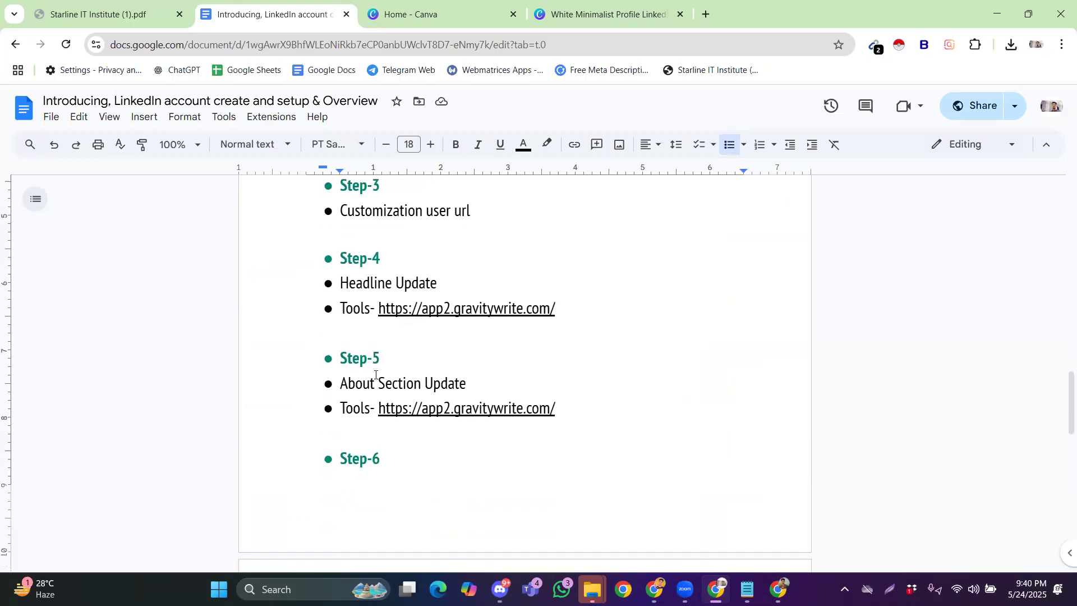
pyautogui.scroll(-5, 370, 380)
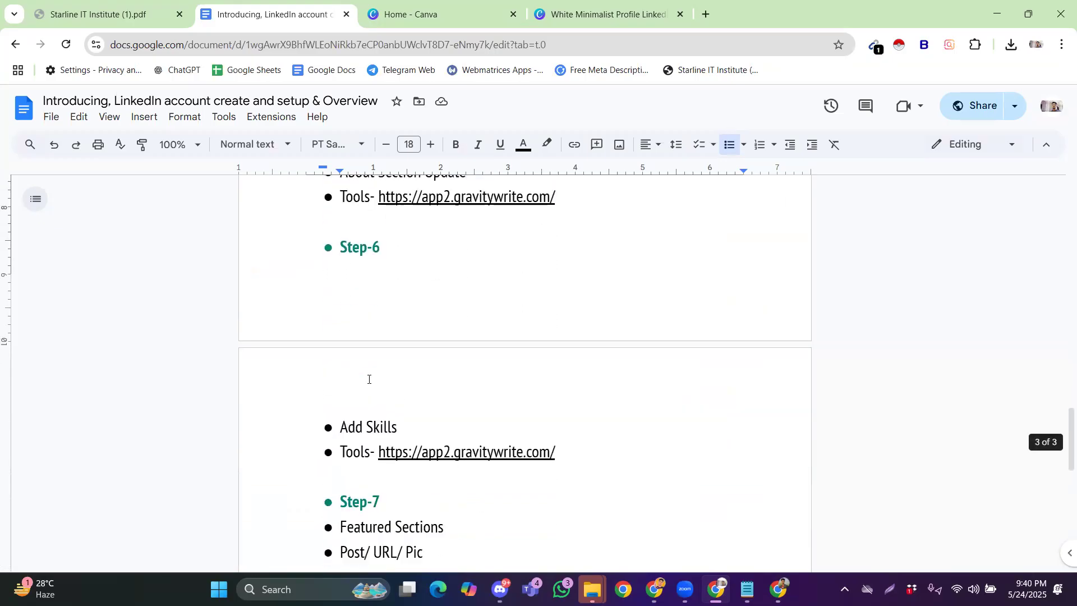
pyautogui.scroll(8, 368, 379)
pyautogui.scroll(-3, 358, 320)
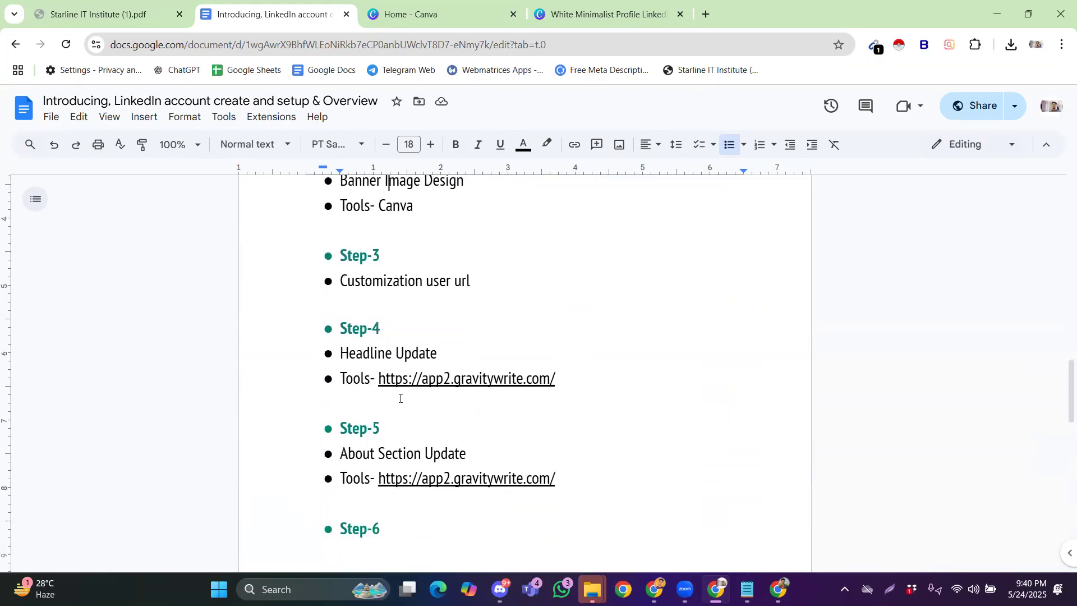
pyautogui.click(403, 382)
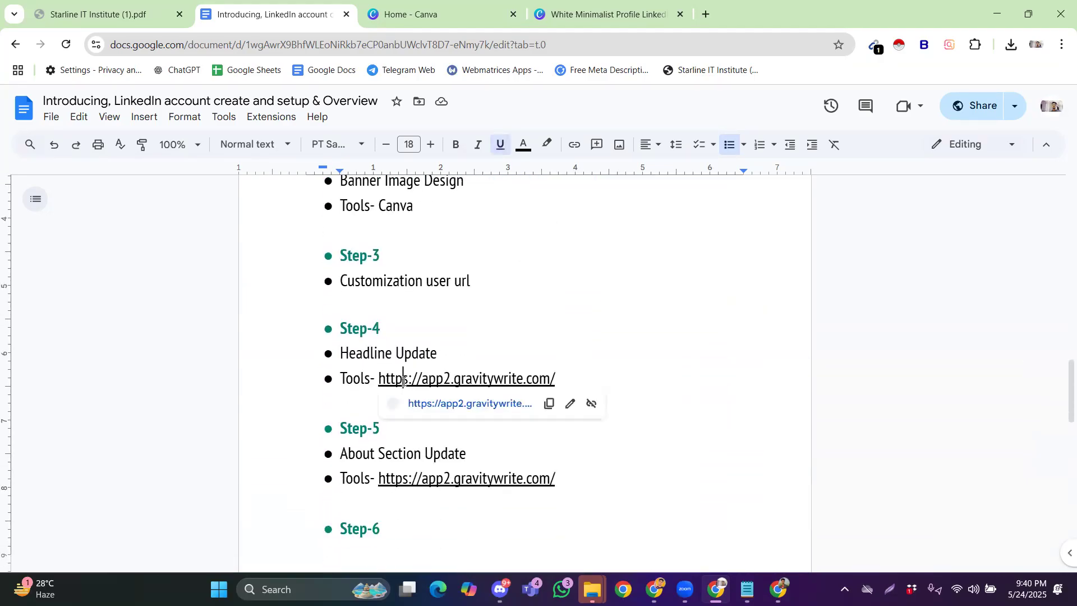
pyautogui.click(436, 404)
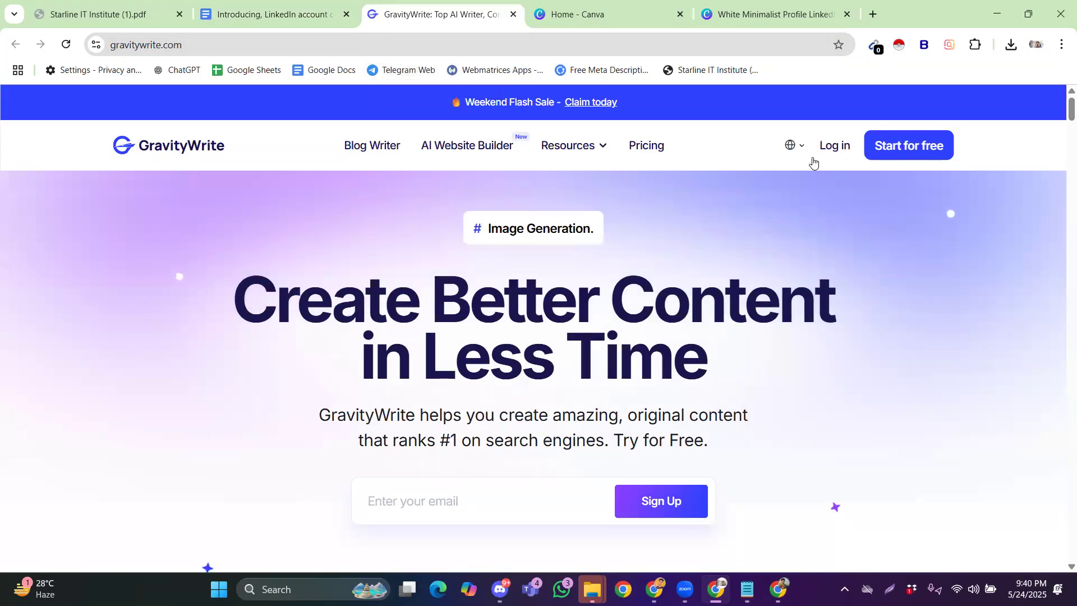
# Start a Google sign-in on GravityWrite, then close the Google account chooser tab
pyautogui.click(832, 147)
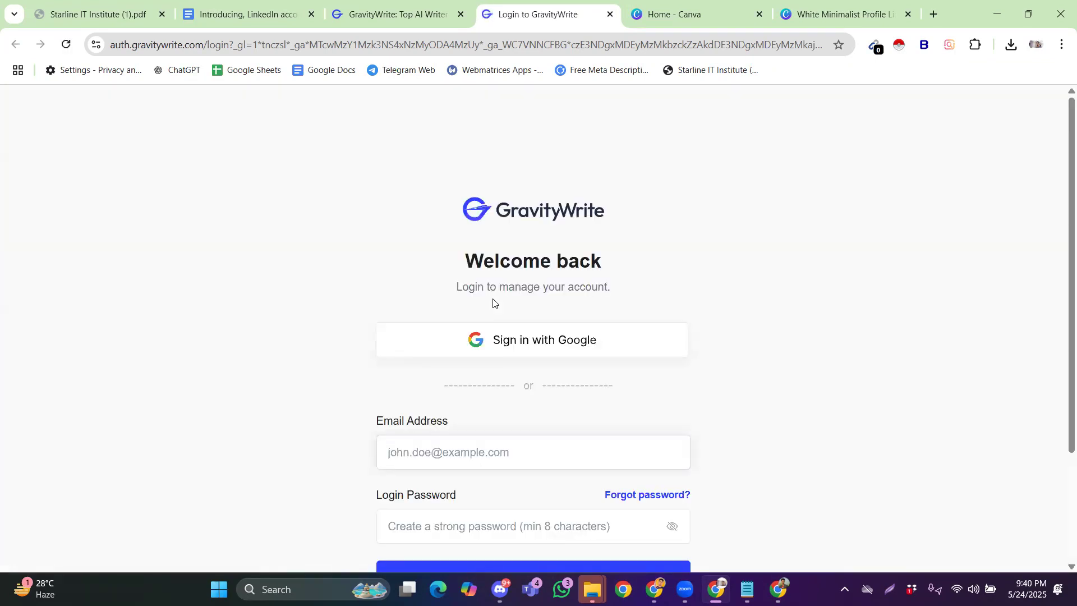
pyautogui.click(644, 348)
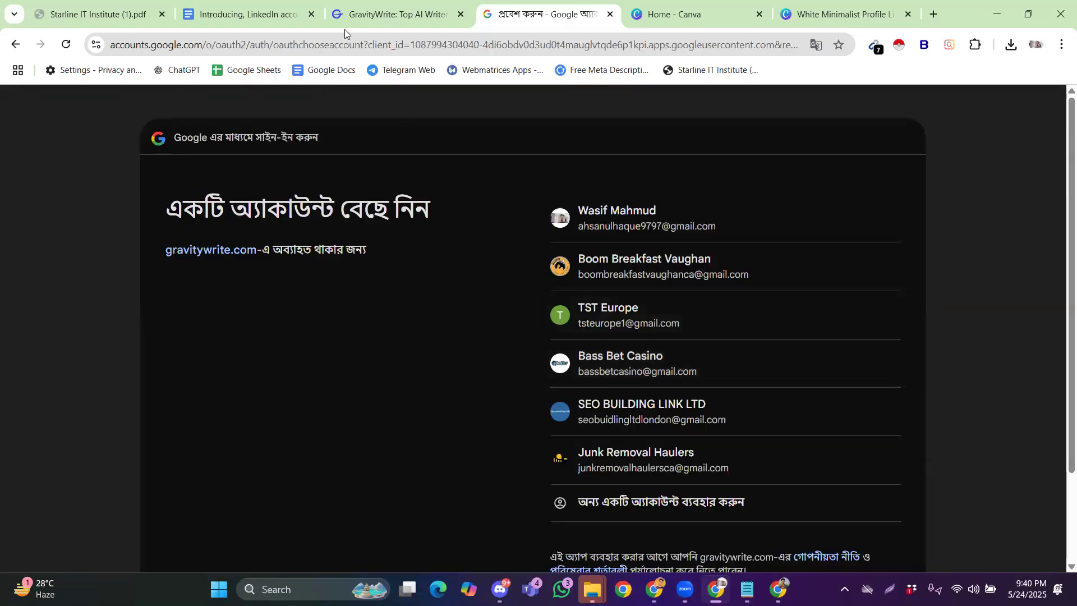
pyautogui.click(370, 14)
pyautogui.click(352, 47)
pyautogui.hotkey('ctrl', 'c')
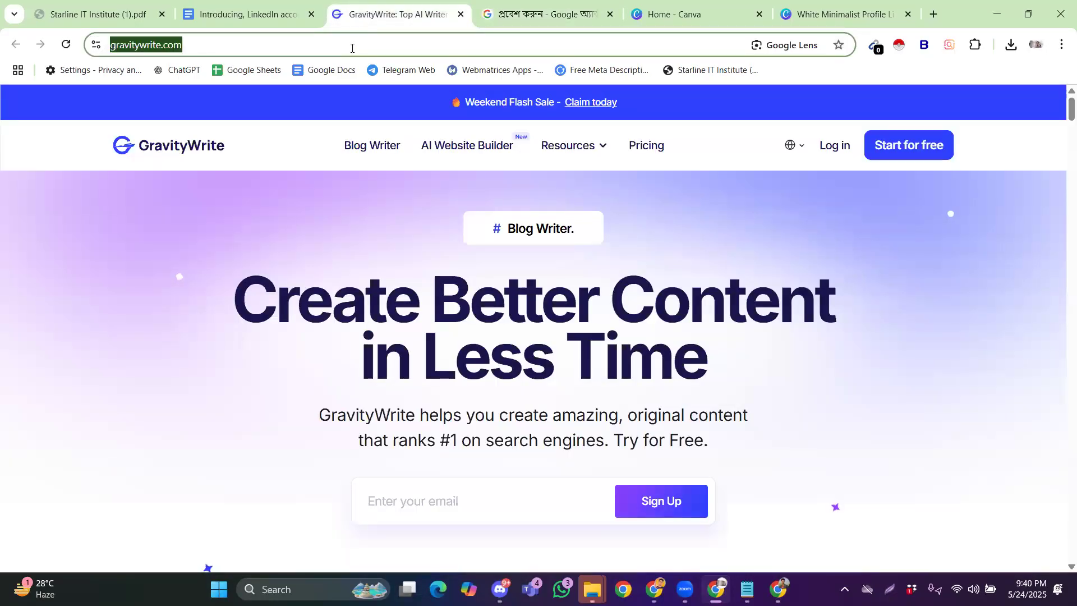
pyautogui.click(609, 19)
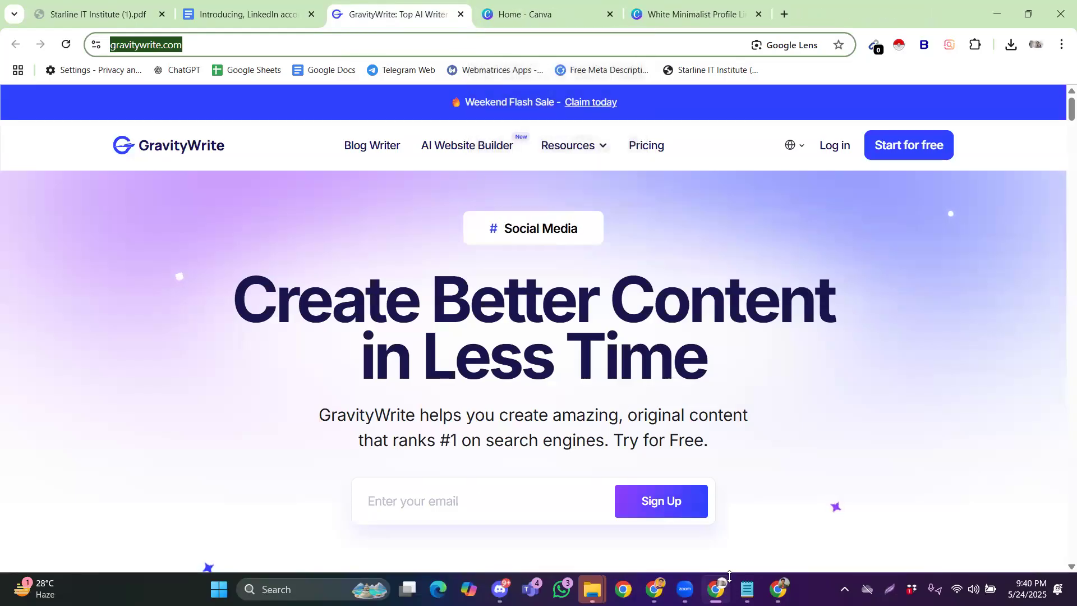
# Load gravitywrite.com in a new tab of the LinkedIn browser window
pyautogui.hotkey('alt', 'Tab')
pyautogui.hotkey('ctrl', 't')
pyautogui.hotkey('ctrl', 'v')
pyautogui.press('Return')
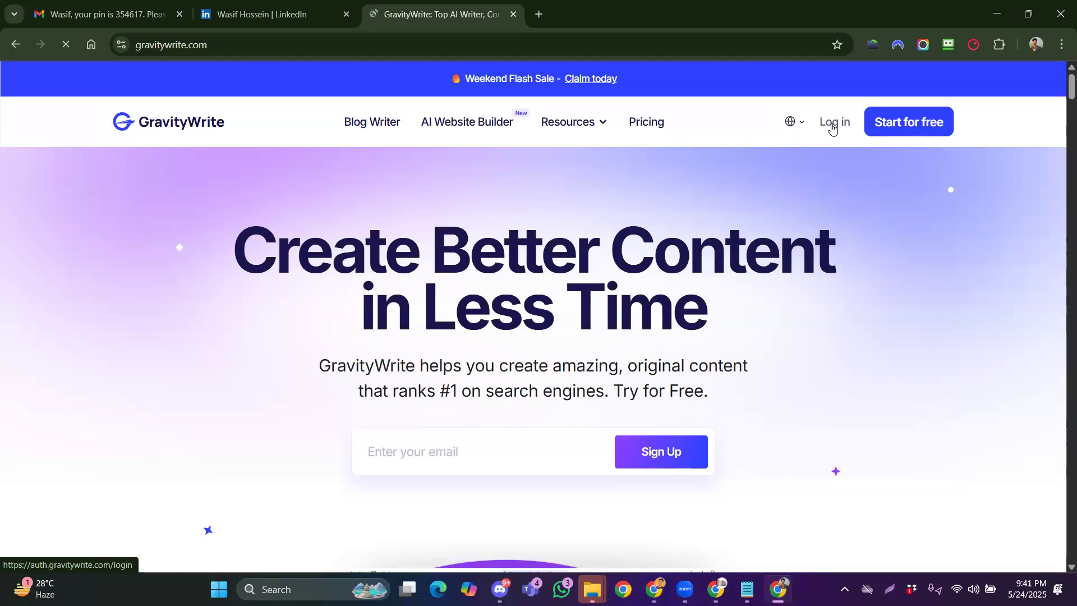
# Sign in to GravityWrite with the Google account
pyautogui.click(832, 125)
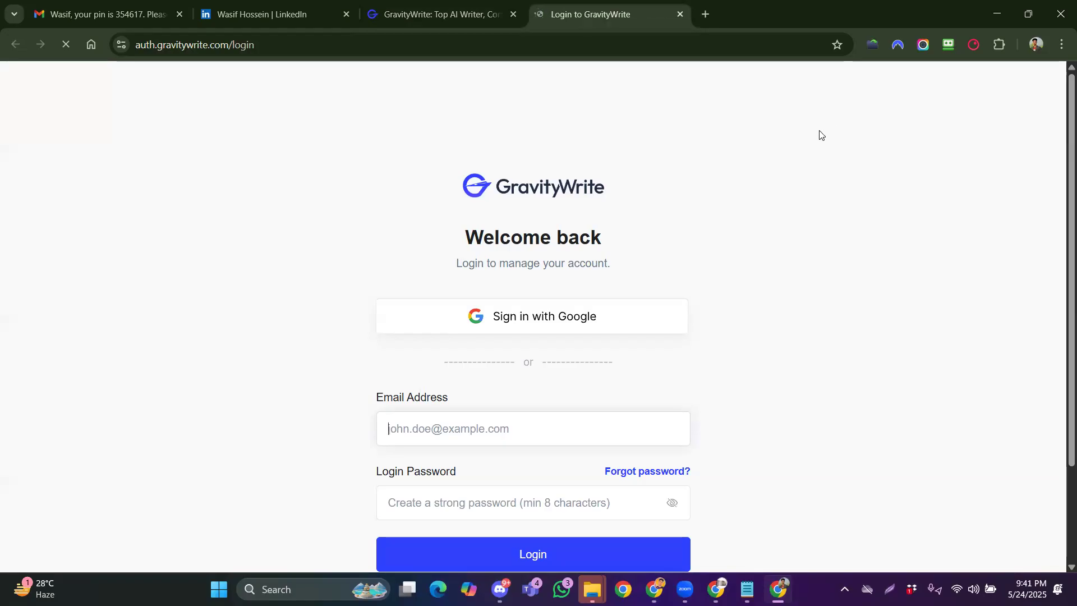
pyautogui.click(529, 321)
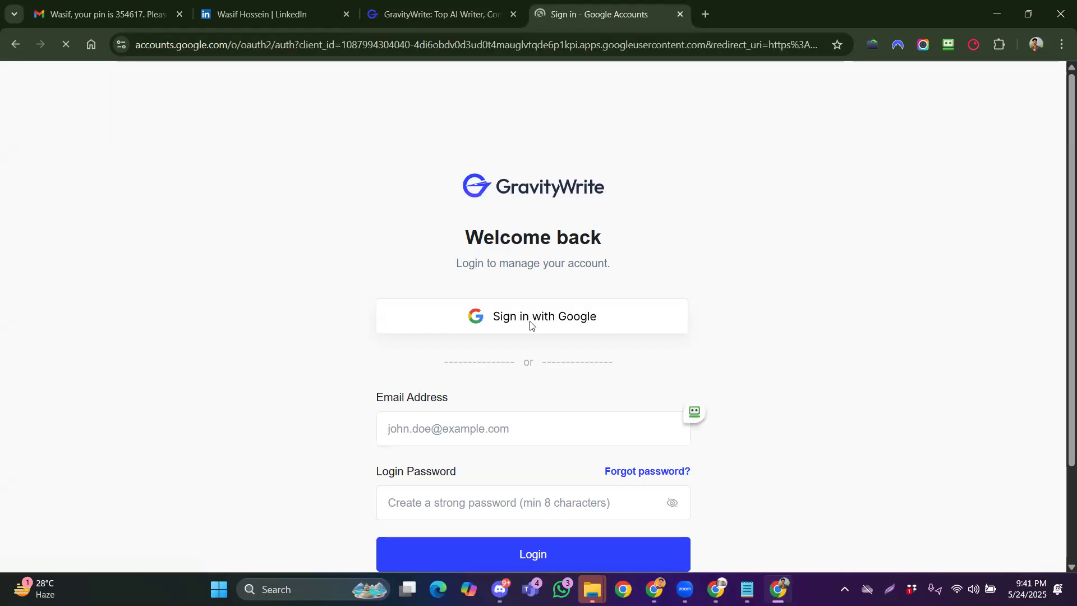
pyautogui.click(614, 287)
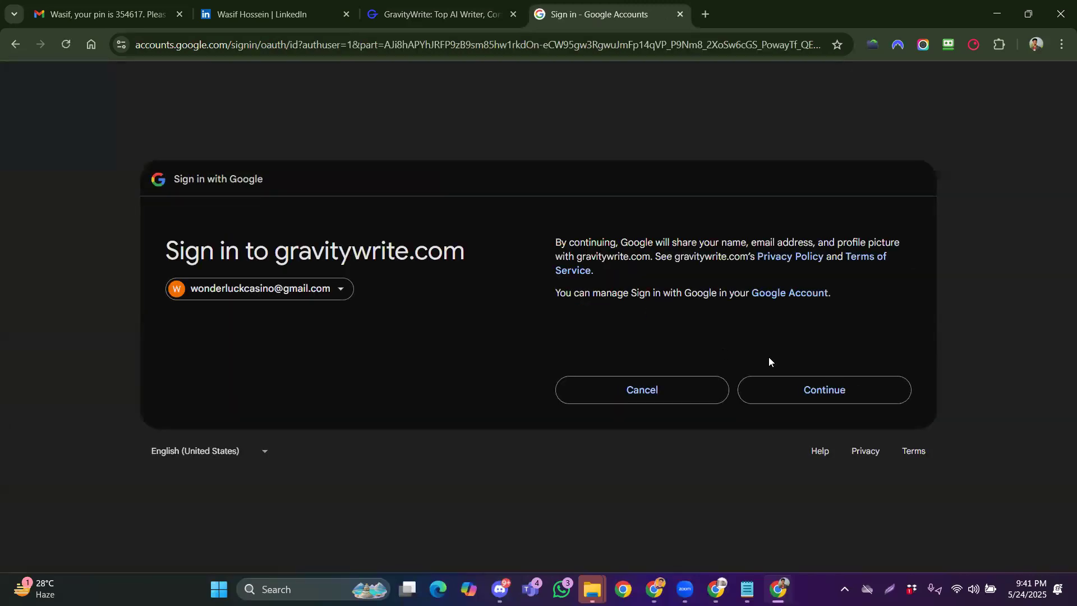
pyautogui.click(803, 391)
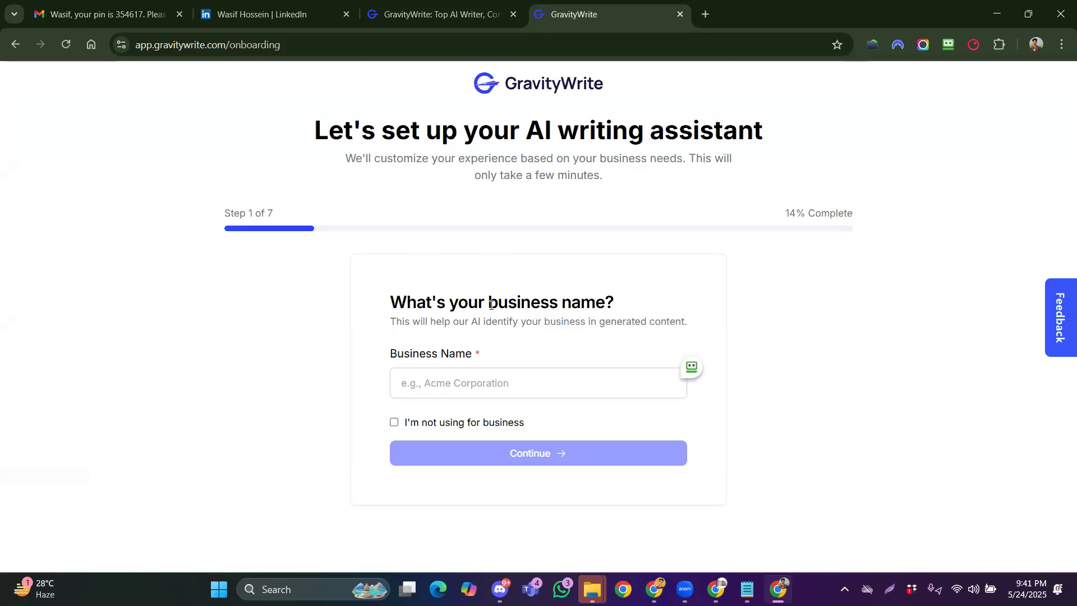
# Complete onboarding as a personal, English-language account and dismiss the flash-sale offer
pyautogui.click(393, 425)
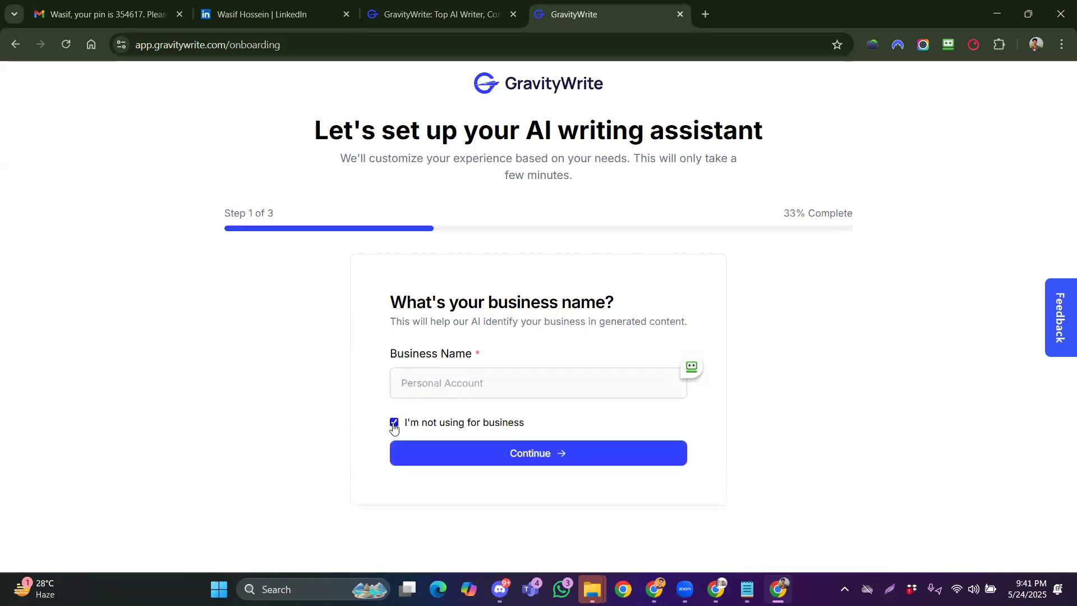
pyautogui.click(503, 457)
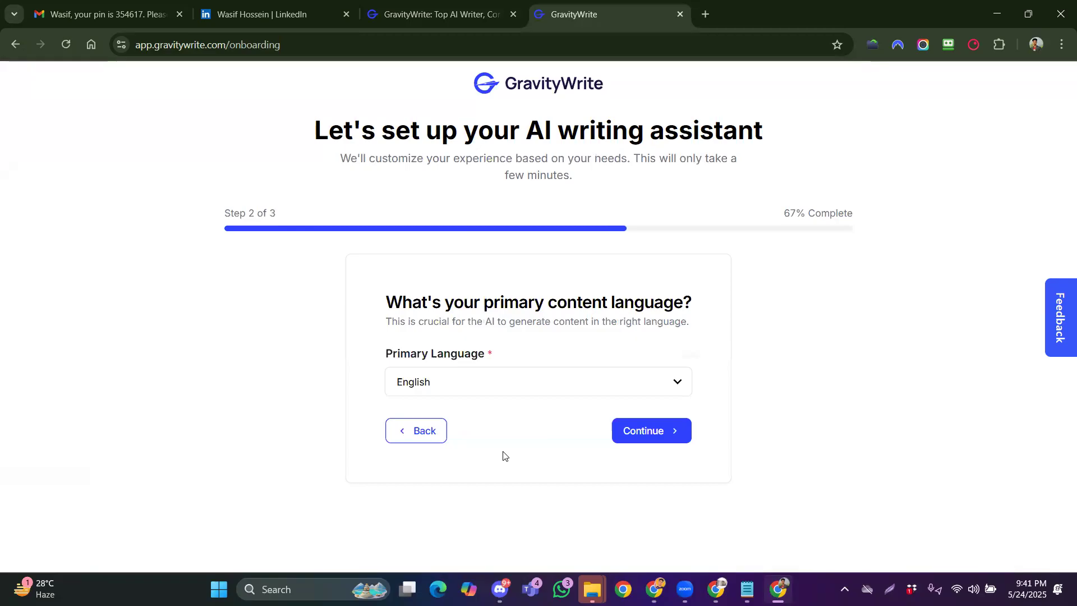
pyautogui.click(624, 433)
pyautogui.scroll(-2, 626, 434)
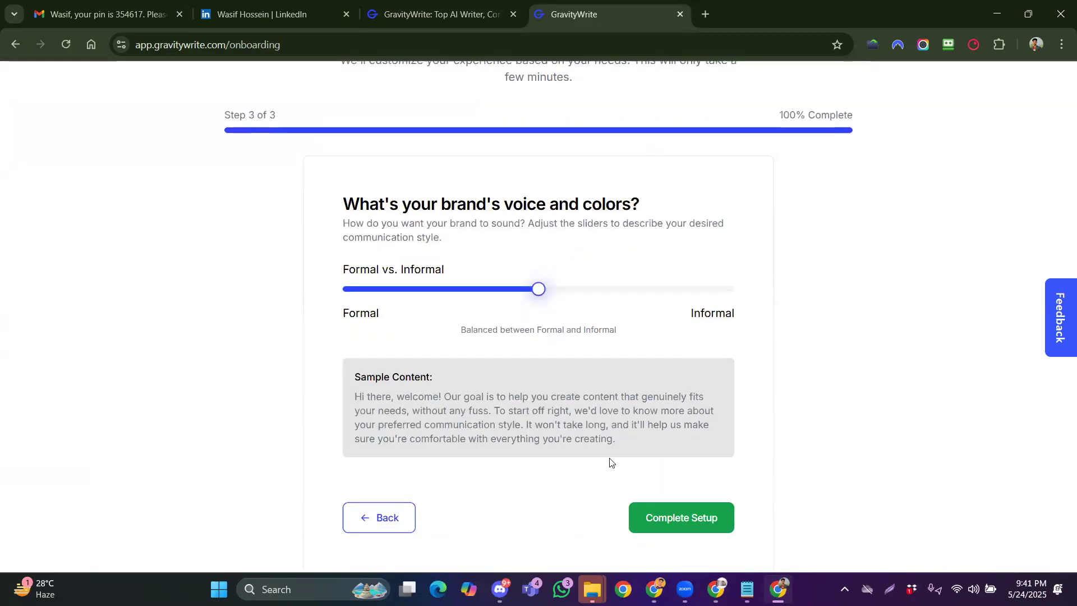
pyautogui.click(650, 519)
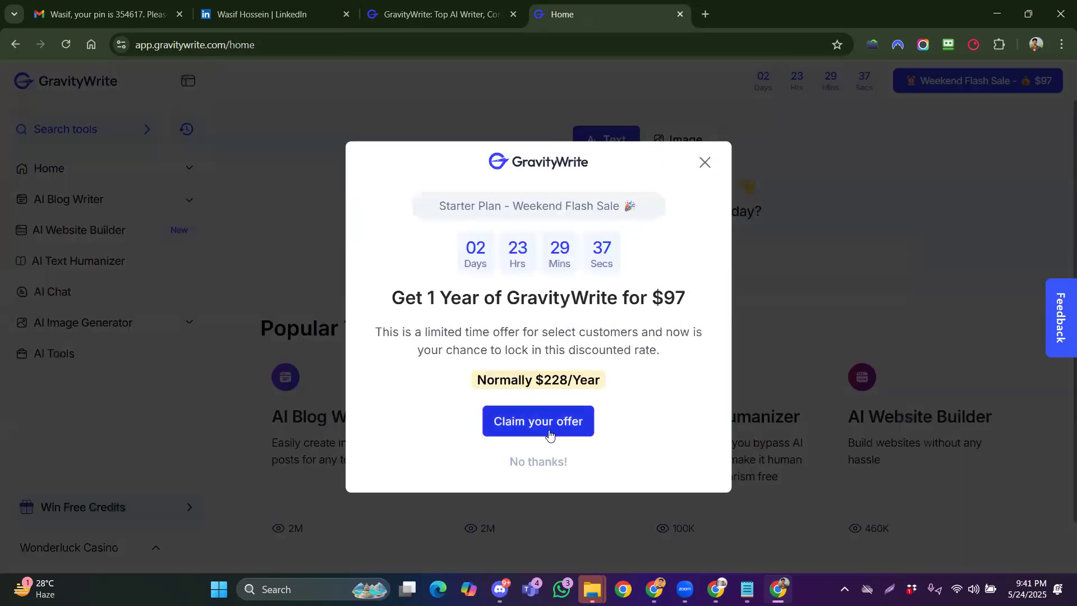
pyautogui.click(532, 462)
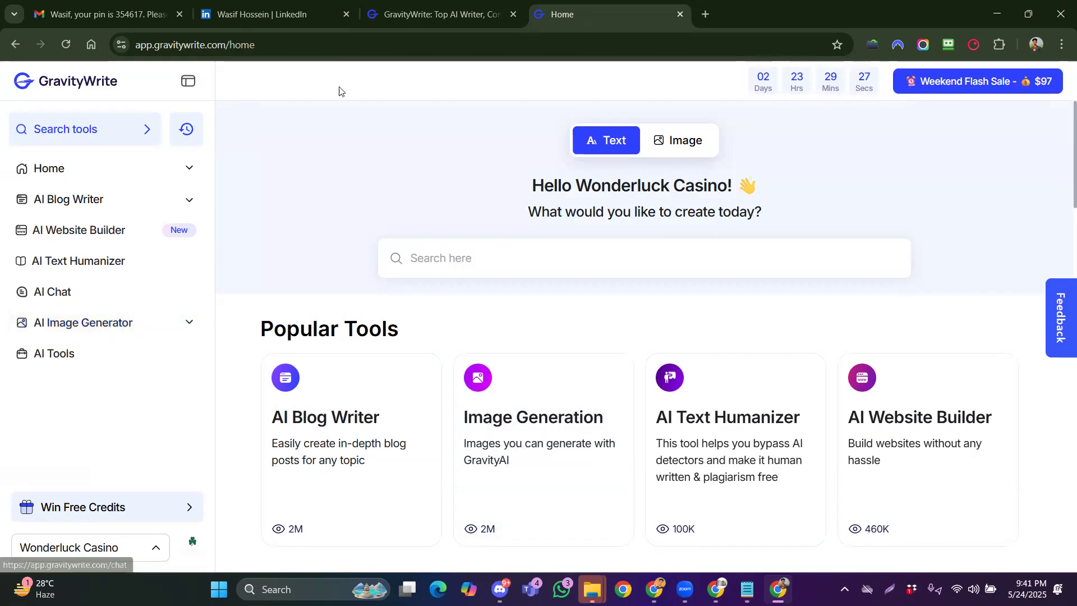
pyautogui.click(716, 589)
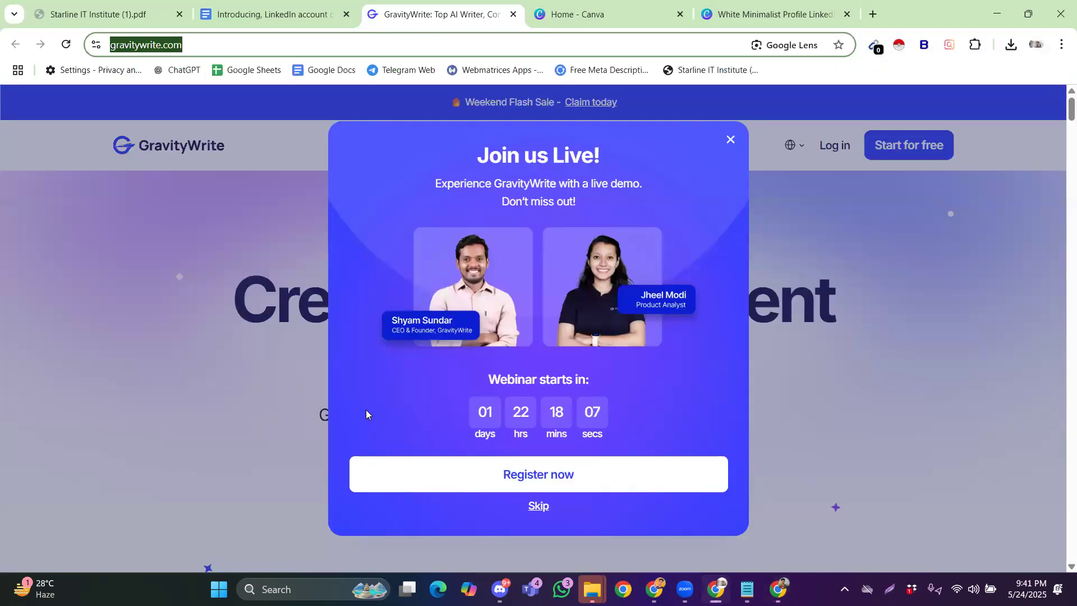
pyautogui.click(540, 506)
pyautogui.click(287, 25)
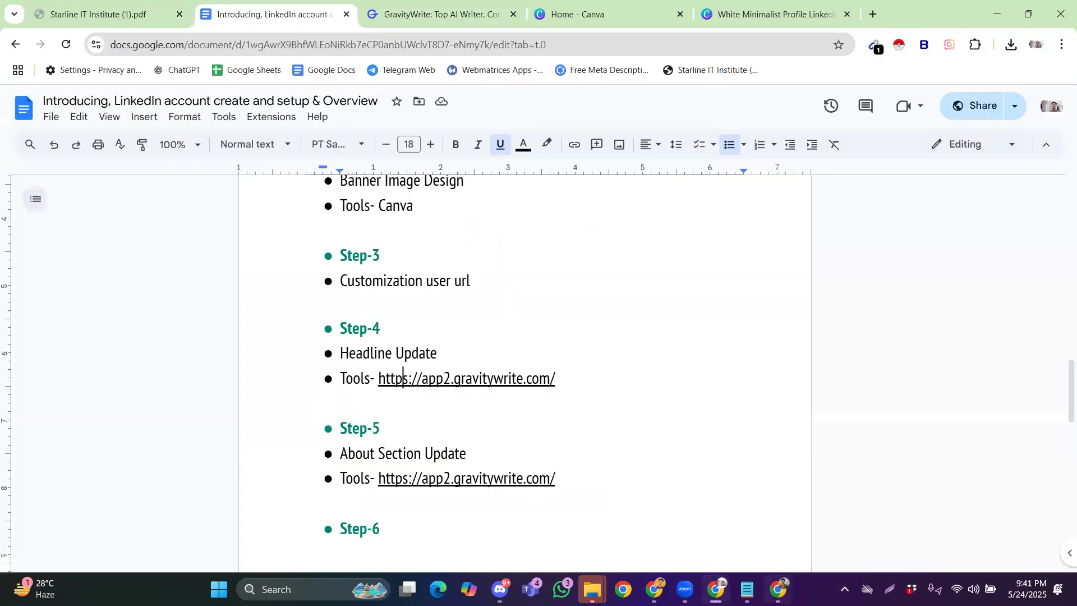
pyautogui.click(779, 589)
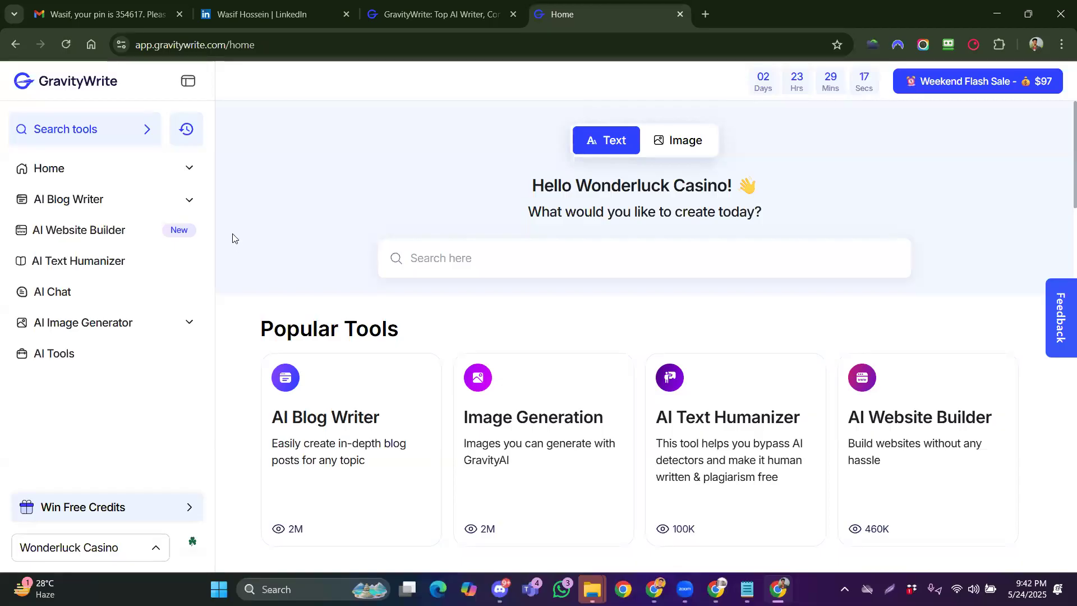
pyautogui.click(94, 355)
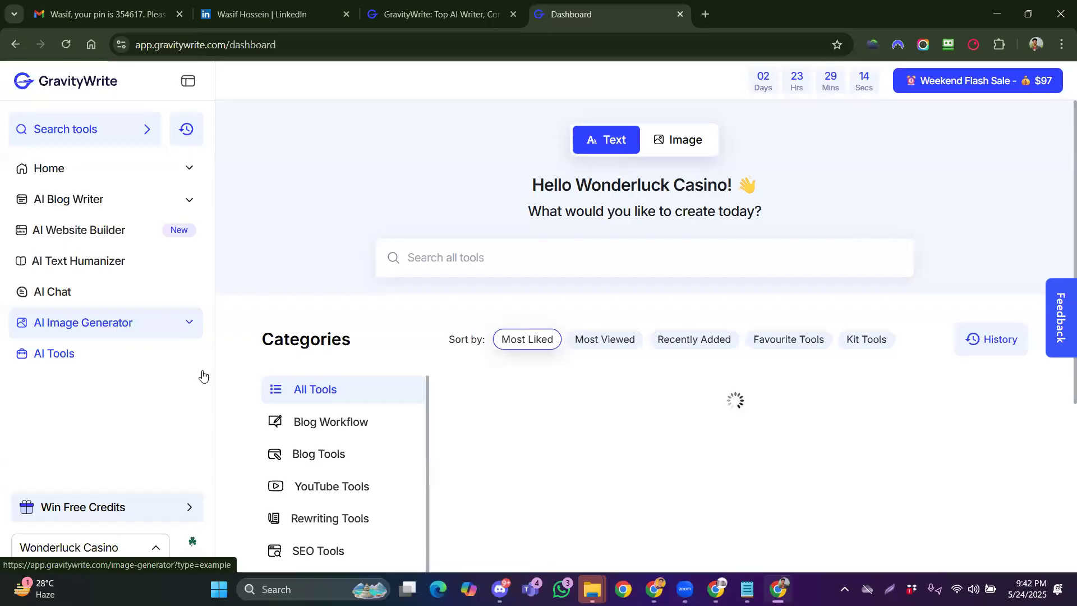
pyautogui.scroll(-5, 296, 427)
pyautogui.scroll(-5, 375, 427)
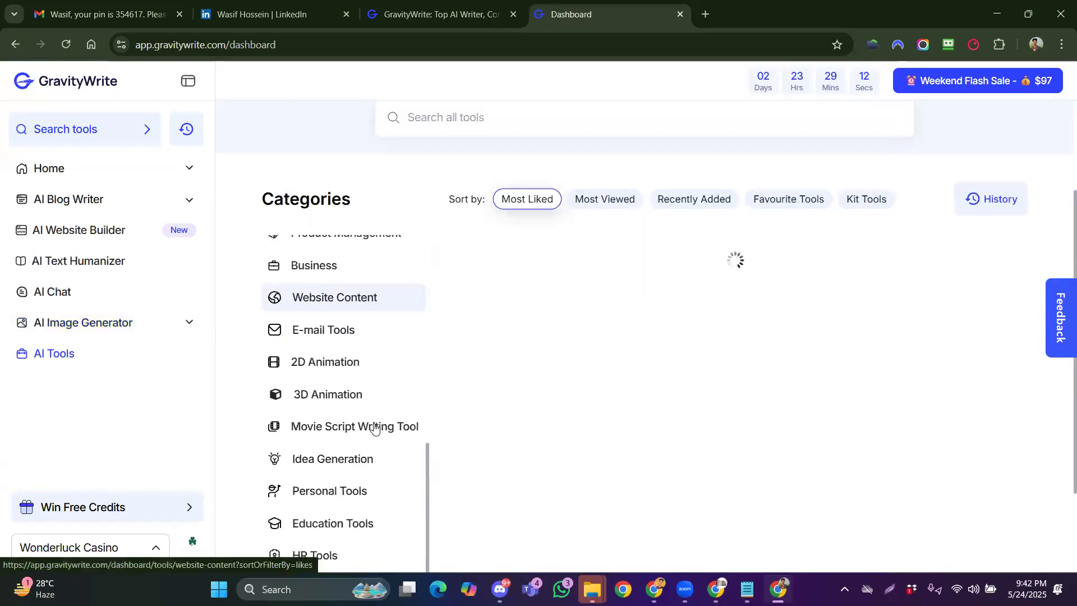
pyautogui.scroll(-5, 345, 459)
pyautogui.scroll(3, 344, 459)
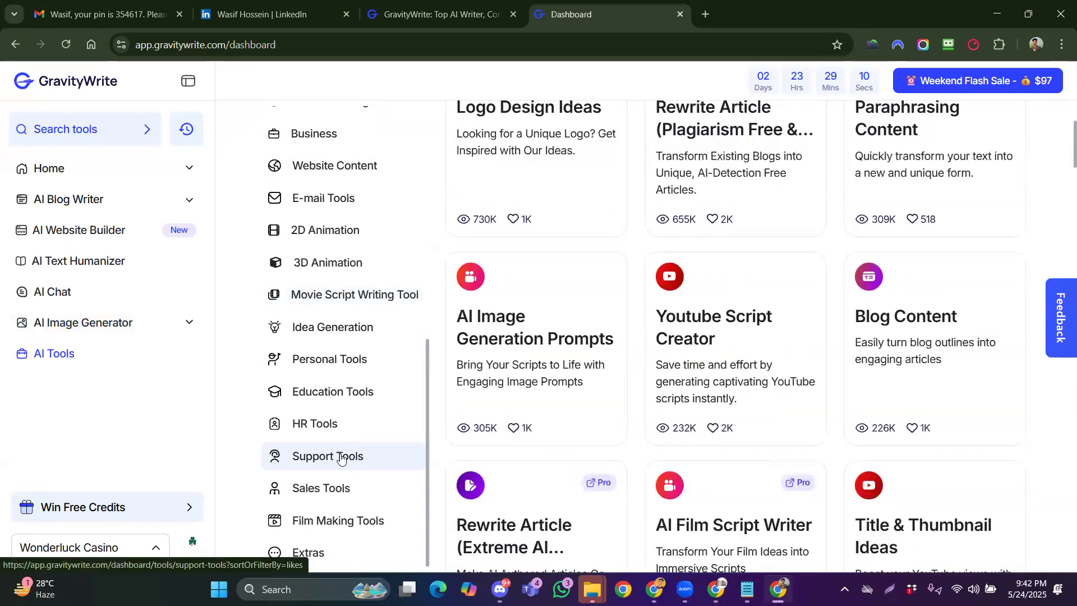
pyautogui.scroll(5, 348, 421)
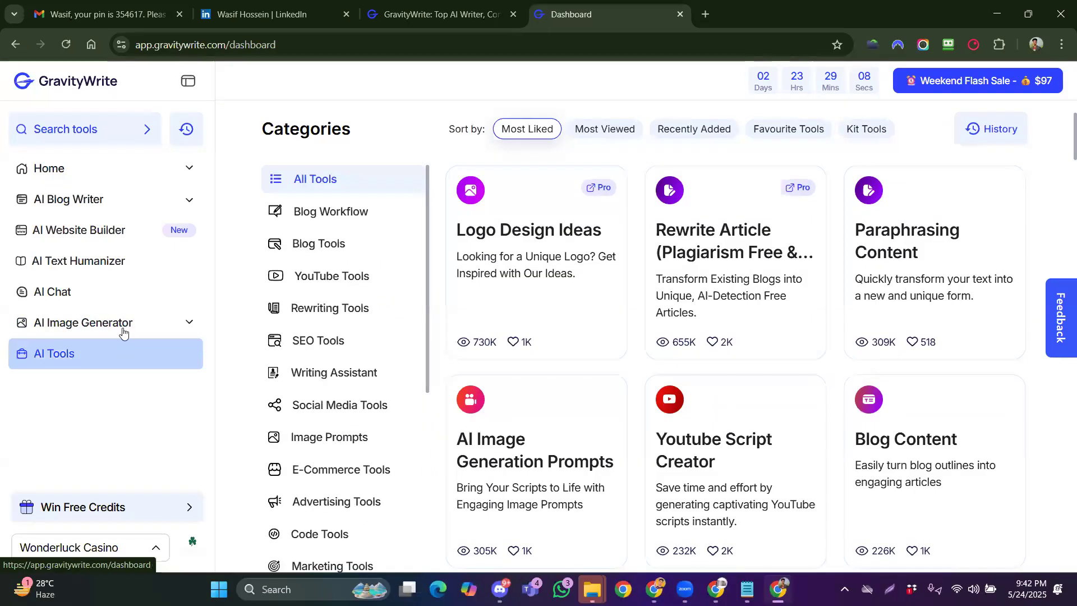
pyautogui.click(119, 176)
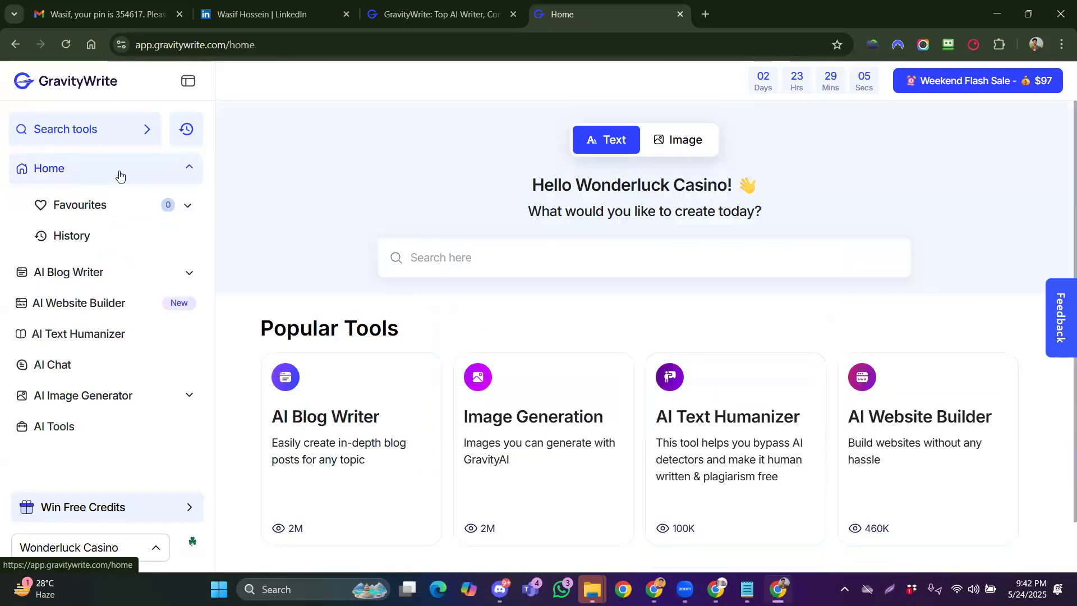
pyautogui.click(123, 281)
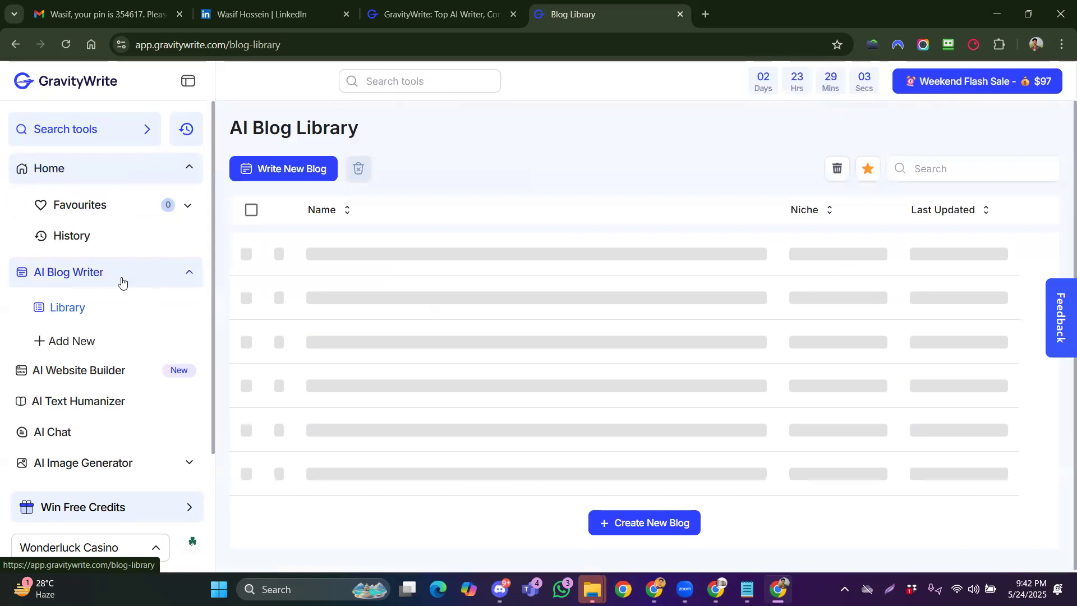
pyautogui.scroll(-1, 127, 314)
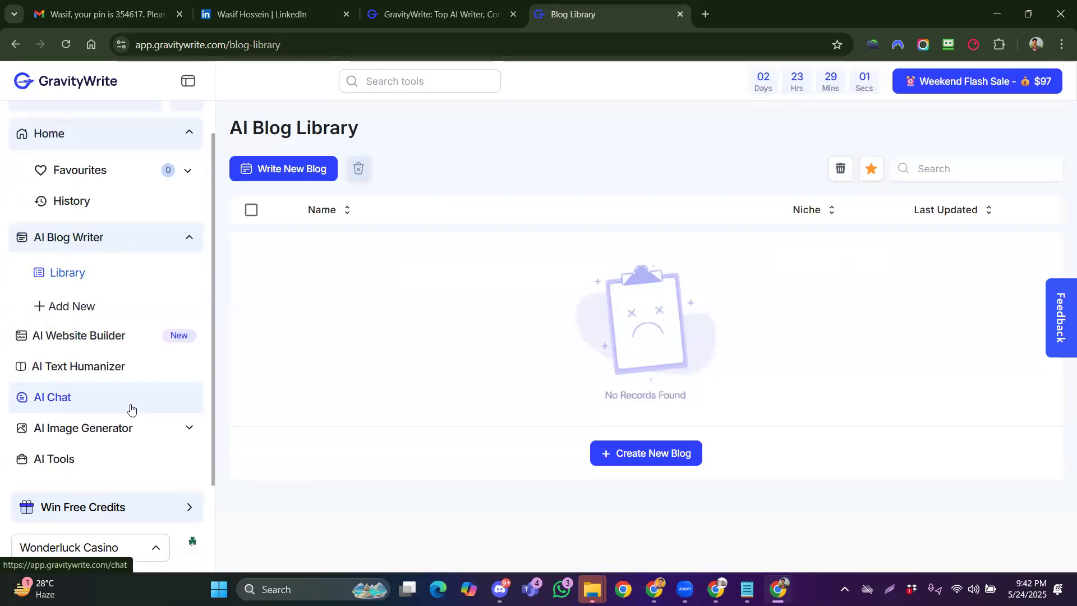
pyautogui.scroll(1, 151, 257)
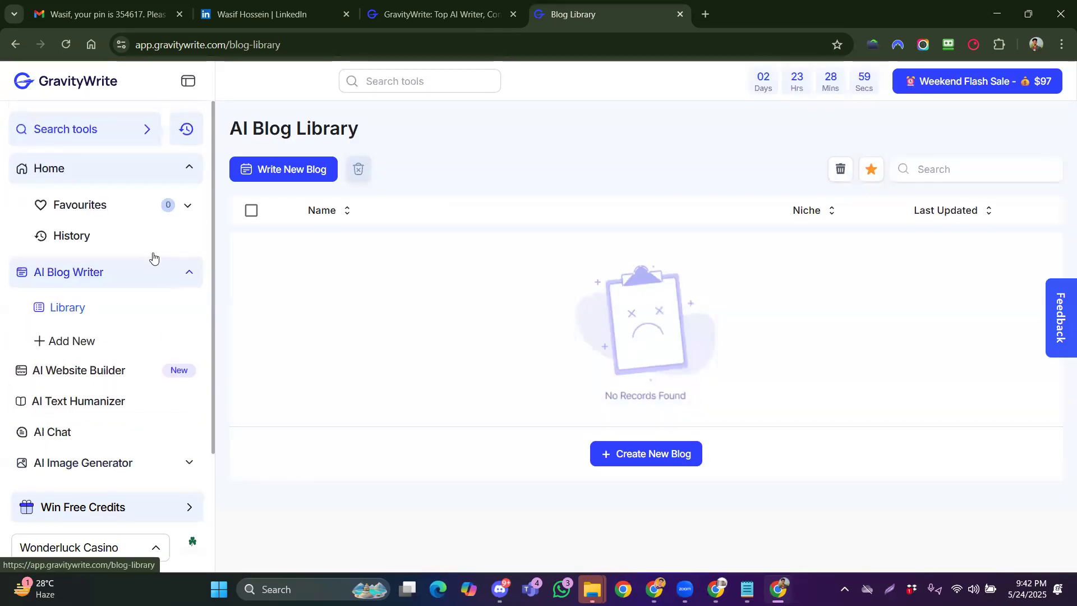
pyautogui.click(84, 171)
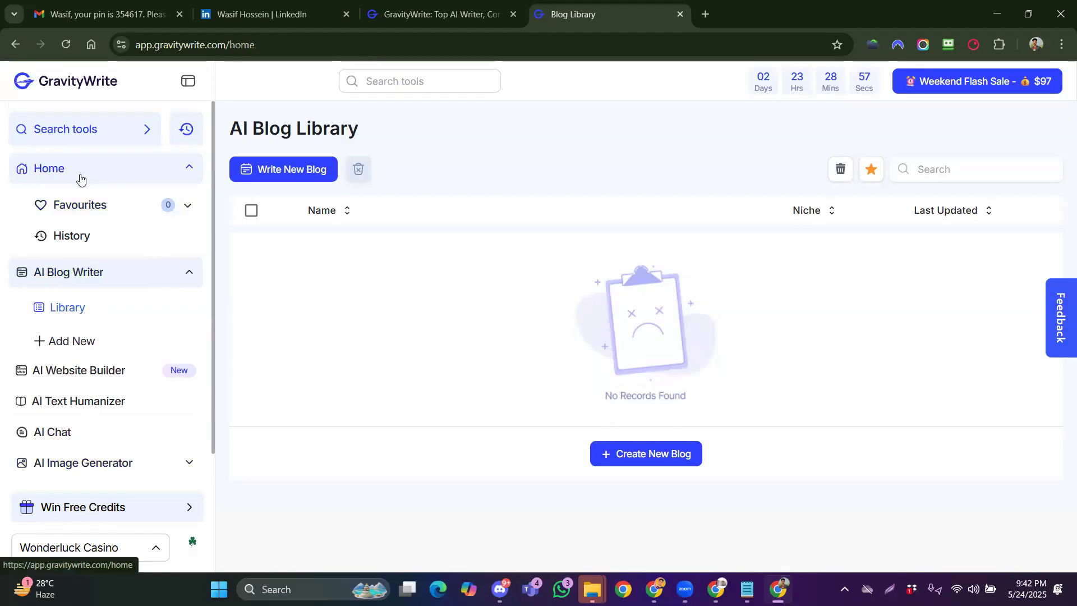
# Search GravityWrite's tools for 'linkedin' and open the LinkedIn Profile Builder
pyautogui.click(96, 131)
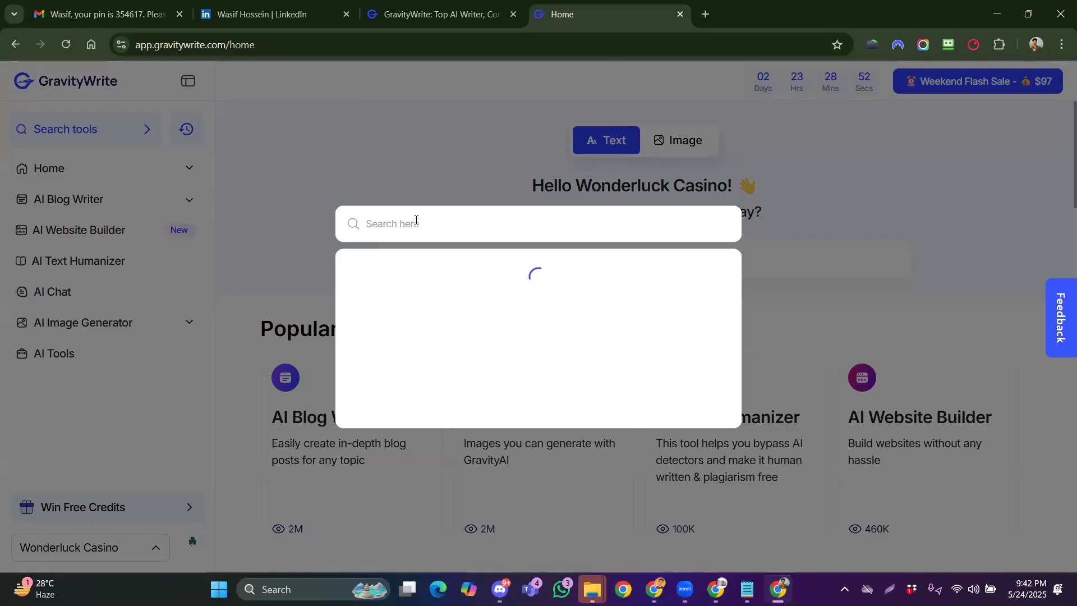
pyautogui.click(255, 24)
pyautogui.doubleClick(153, 48)
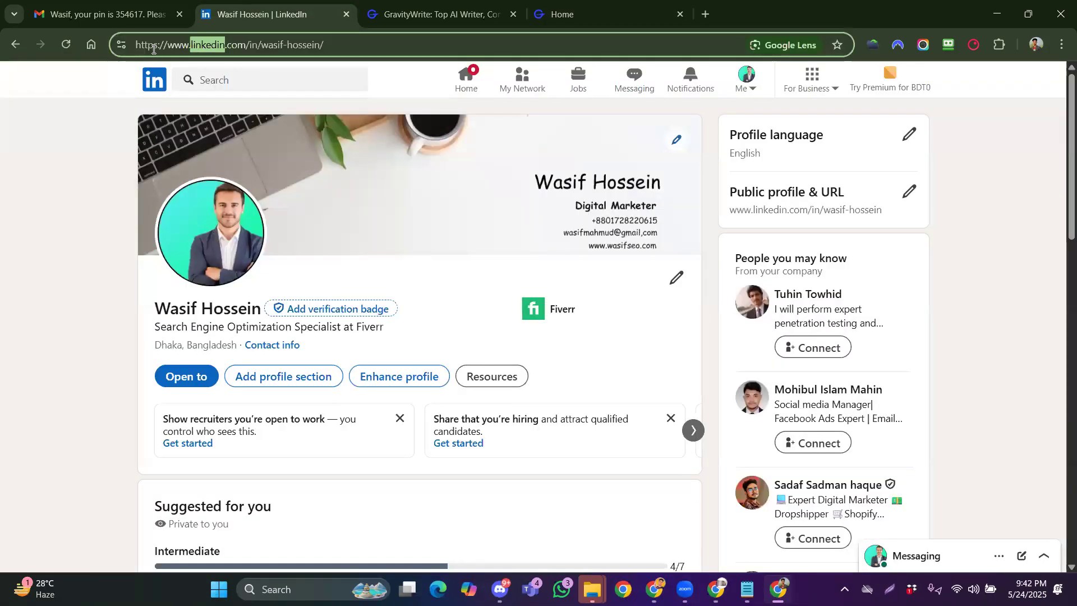
pyautogui.click(432, 14)
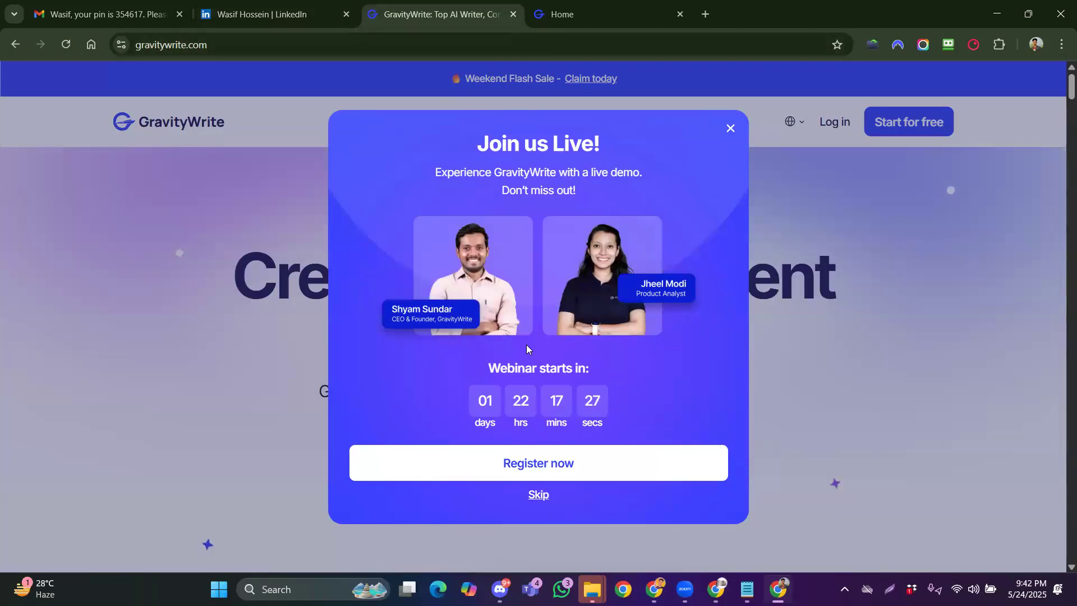
pyautogui.click(729, 127)
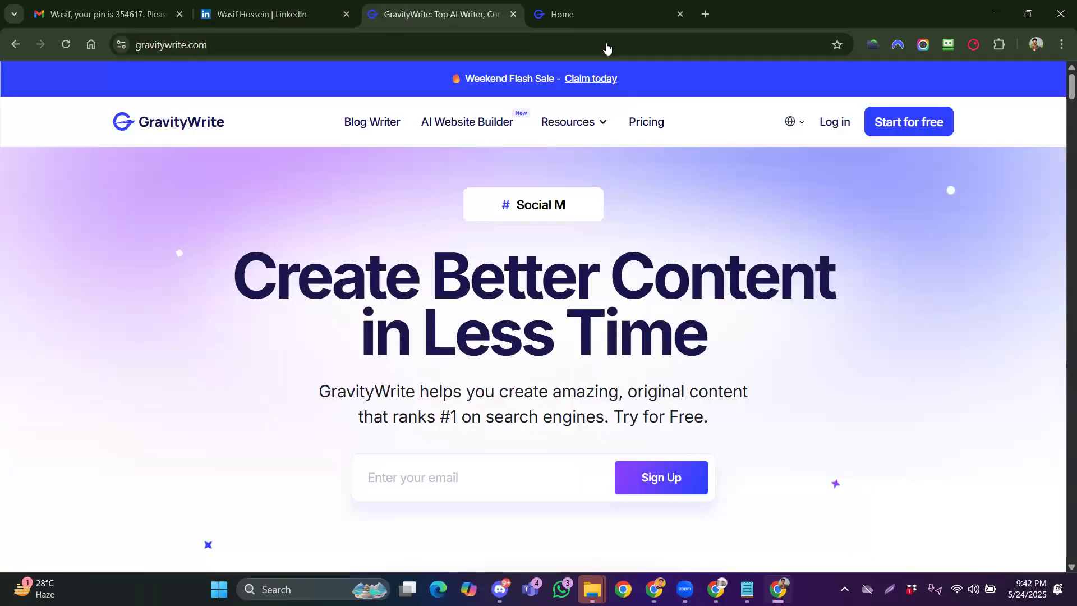
pyautogui.click(558, 24)
pyautogui.write('linkedin')
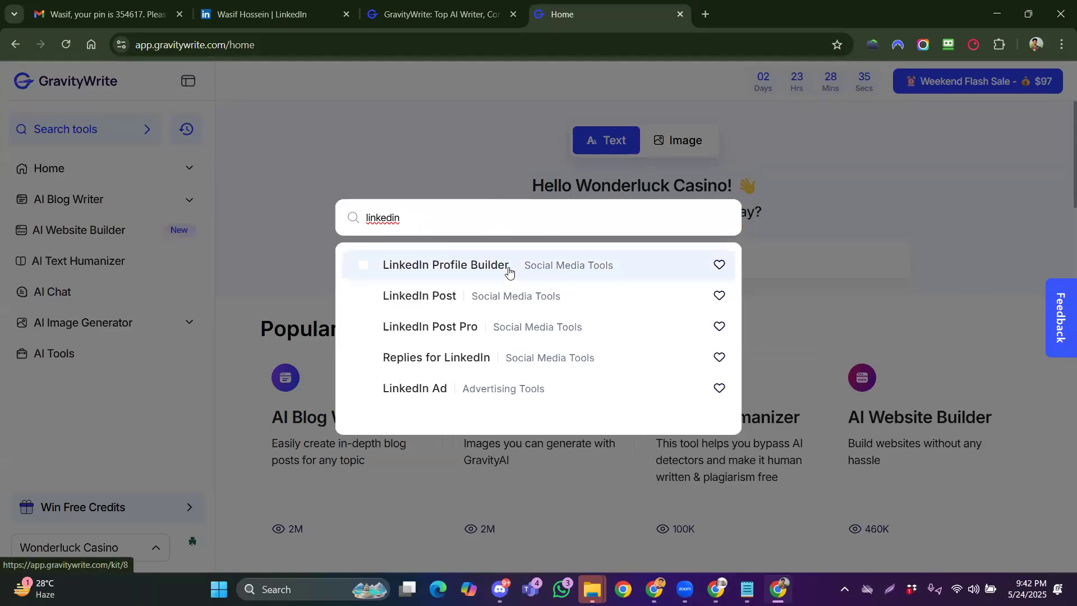
pyautogui.click(433, 269)
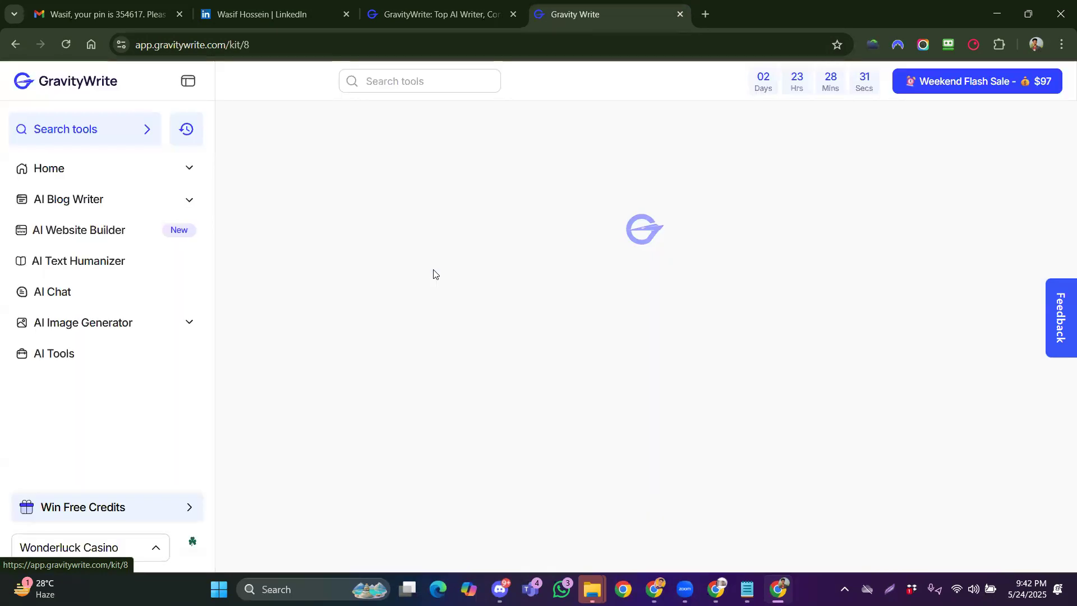
# Close the spare landing-page tab and copy the profile owner's name into Profile Name
pyautogui.click(513, 14)
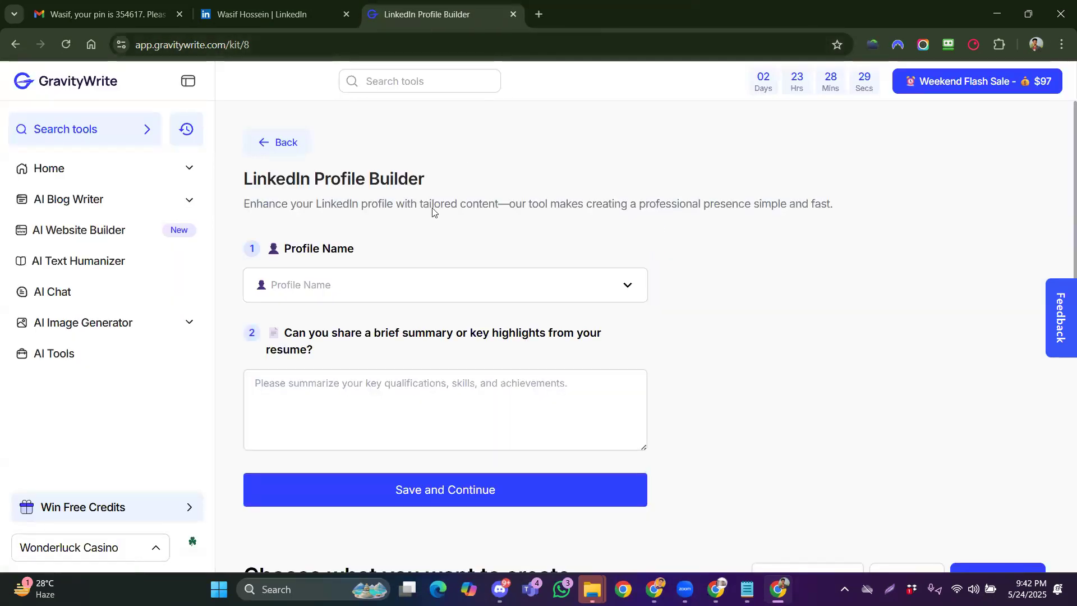
pyautogui.click(263, 14)
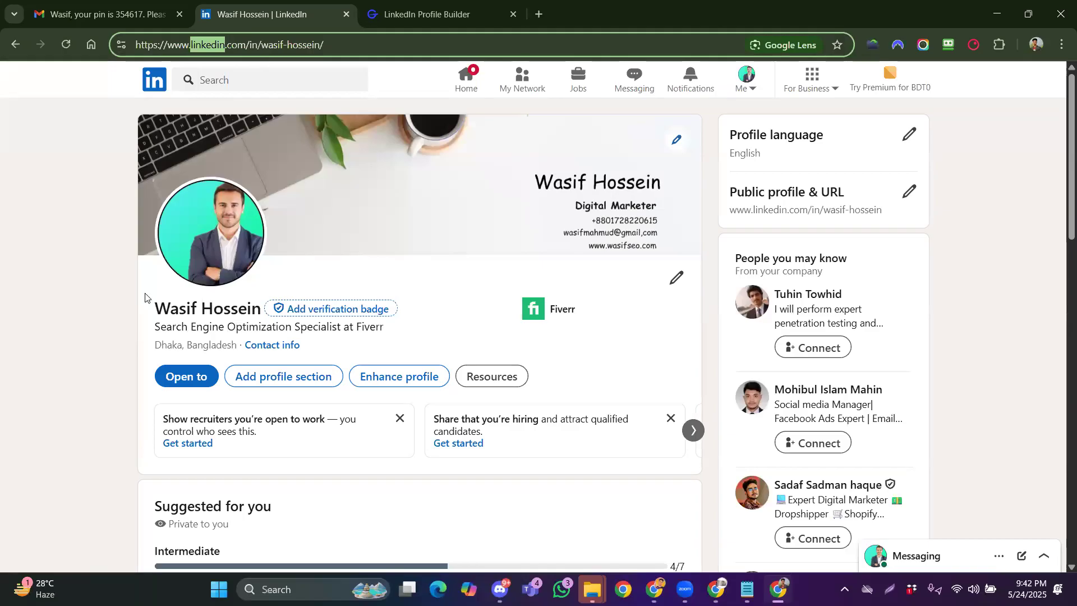
pyautogui.moveTo(151, 308); pyautogui.dragTo(262, 308)
pyautogui.rightClick(233, 311)
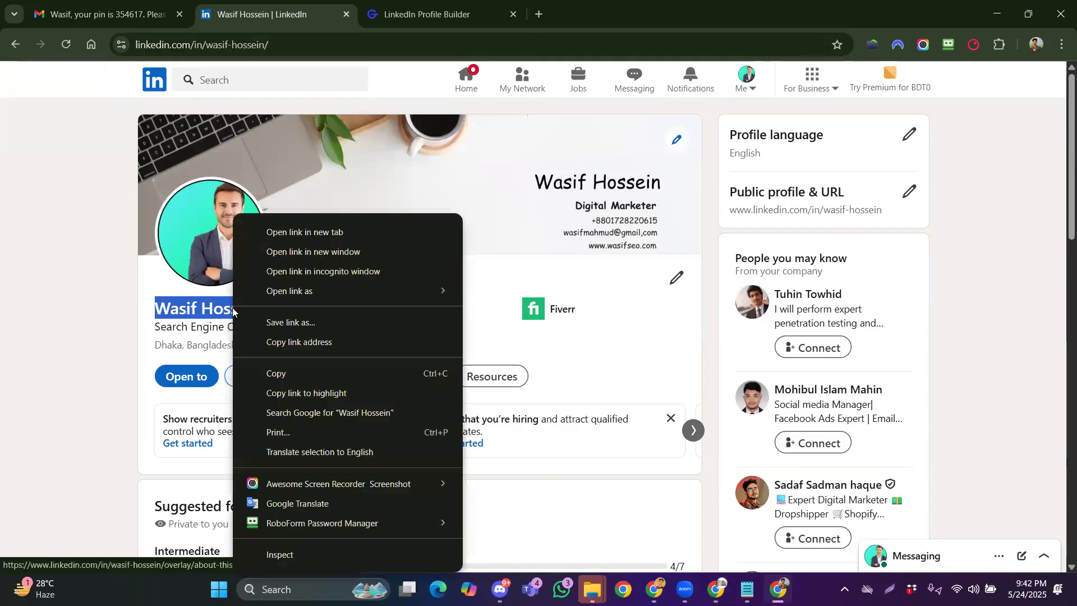
pyautogui.click(303, 373)
pyautogui.click(388, 22)
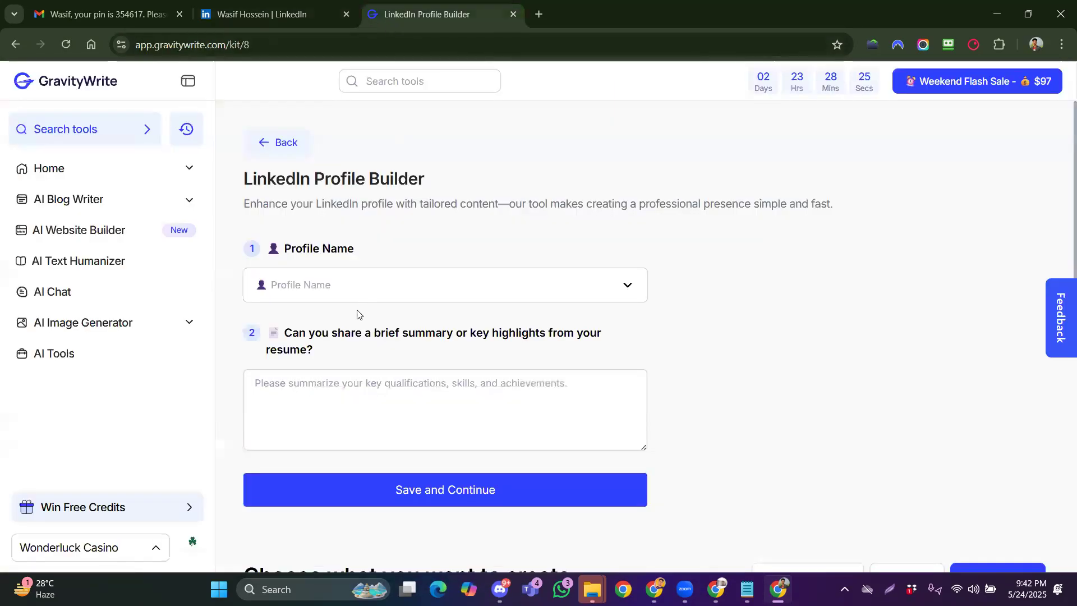
pyautogui.click(313, 285)
pyautogui.rightClick(313, 285)
pyautogui.click(366, 382)
pyautogui.click(373, 337)
# Paste 'Search Engine Optimization Specialist' from the LinkedIn headline as the resume summary and save
pyautogui.click(353, 401)
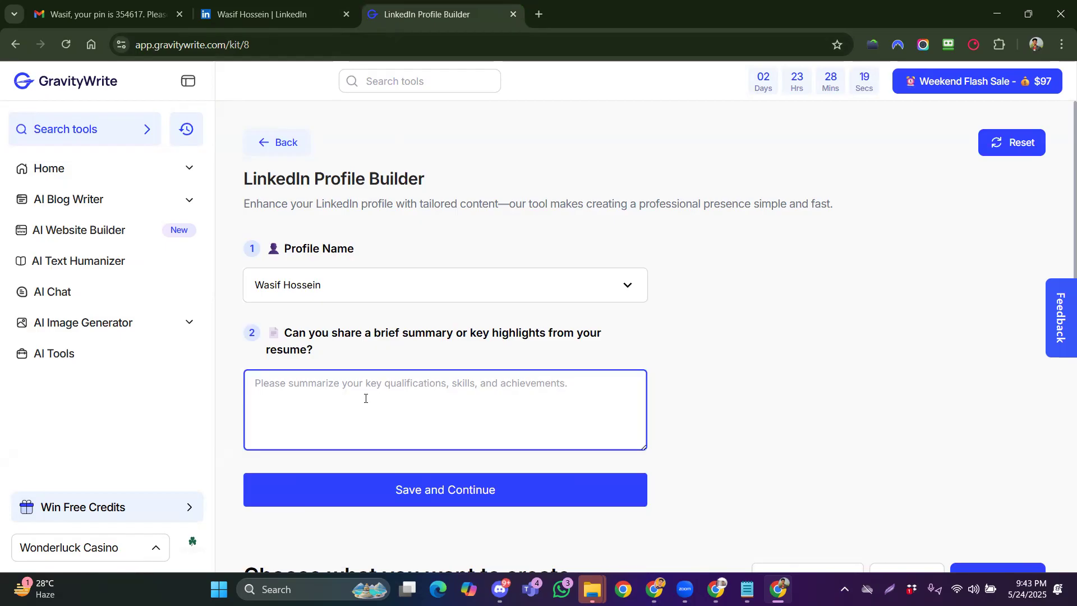
pyautogui.click(284, 15)
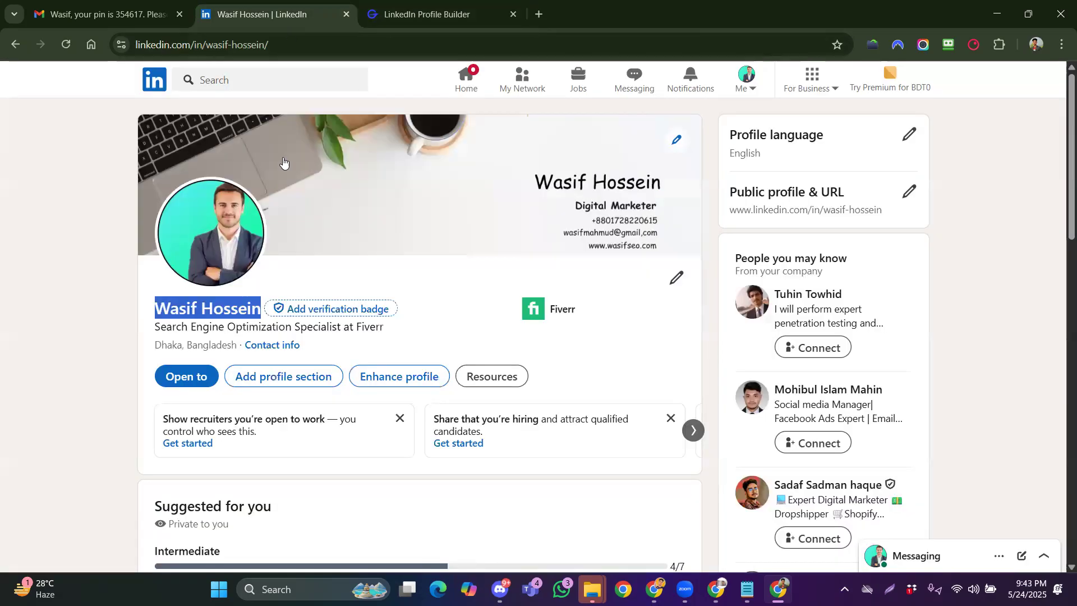
pyautogui.moveTo(156, 327); pyautogui.dragTo(341, 329)
pyautogui.rightClick(340, 329)
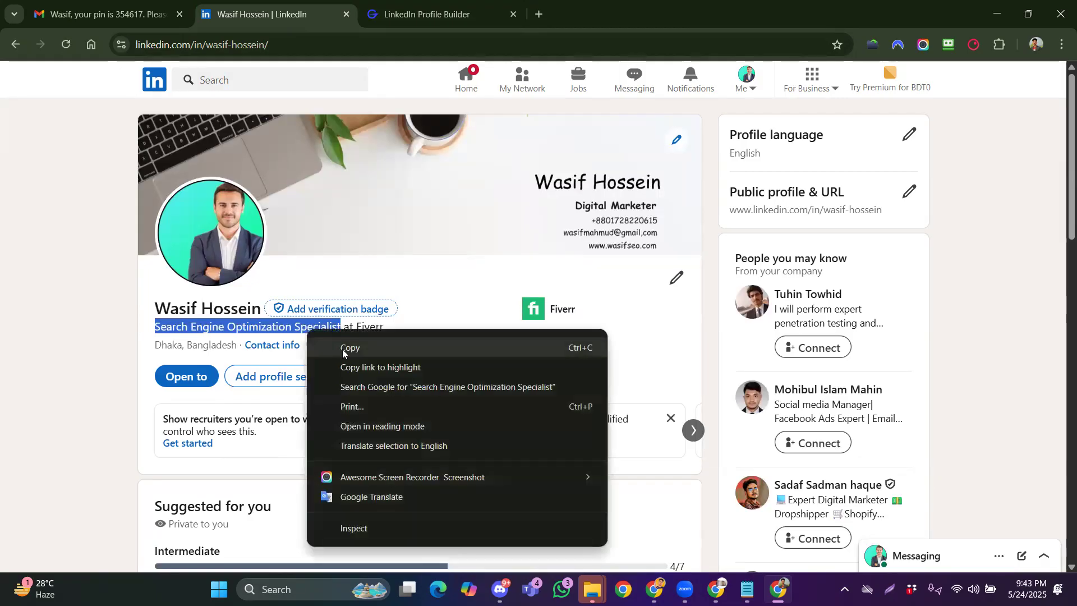
pyautogui.click(345, 348)
pyautogui.click(372, 19)
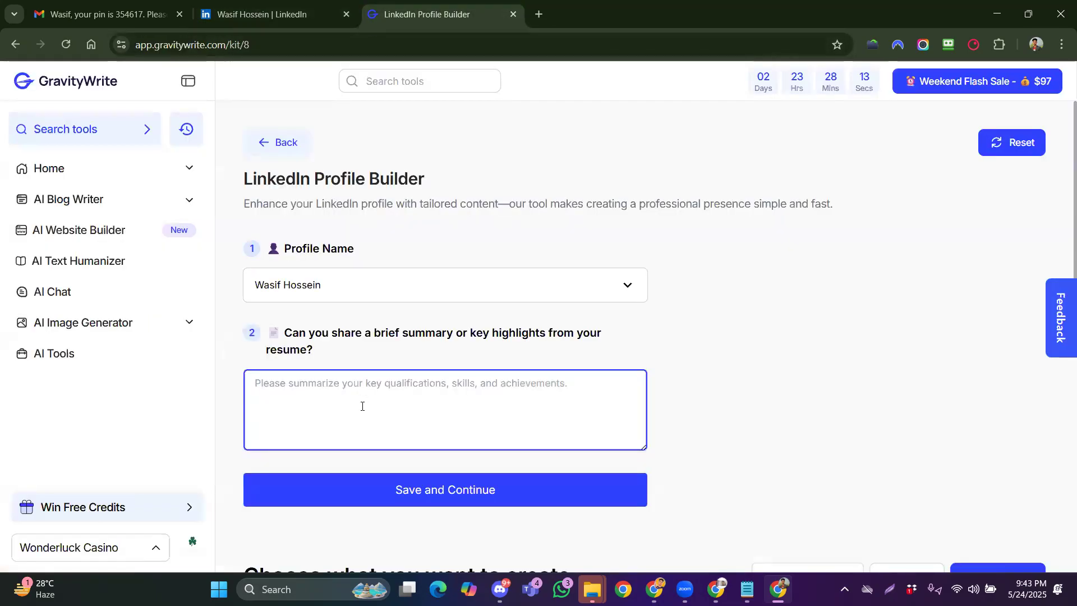
pyautogui.hotkey('ctrl', 'v')
pyautogui.click(460, 492)
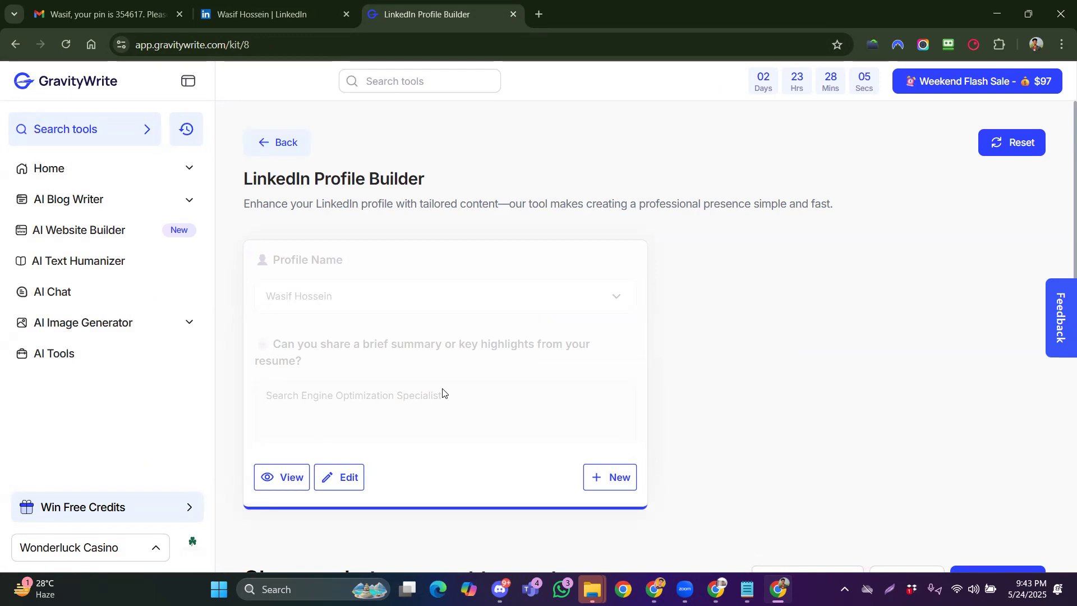
pyautogui.scroll(-5, 442, 392)
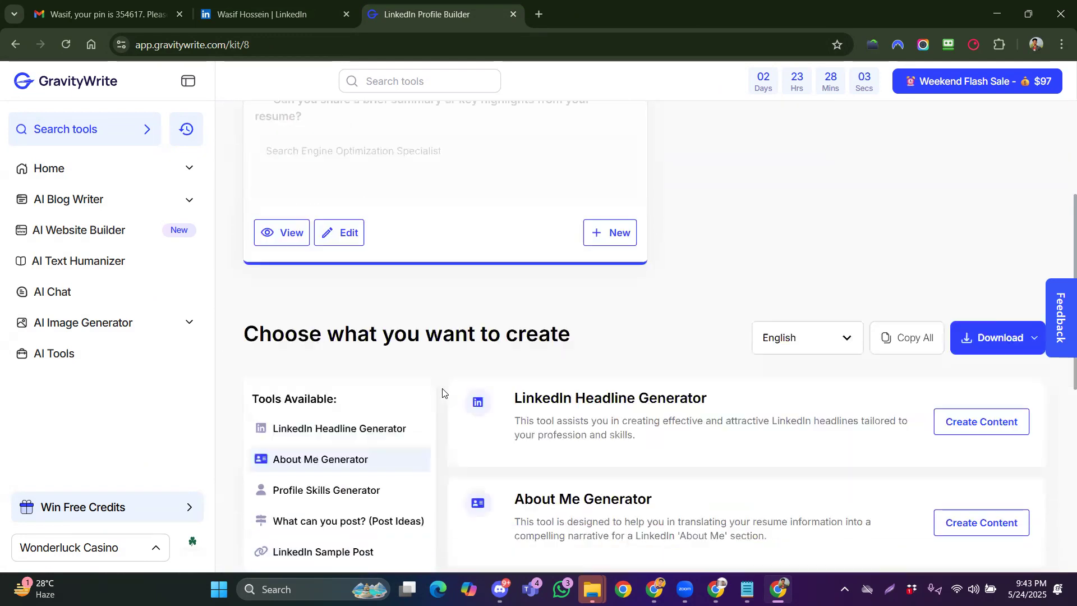
pyautogui.scroll(2, 470, 392)
pyautogui.scroll(-5, 470, 394)
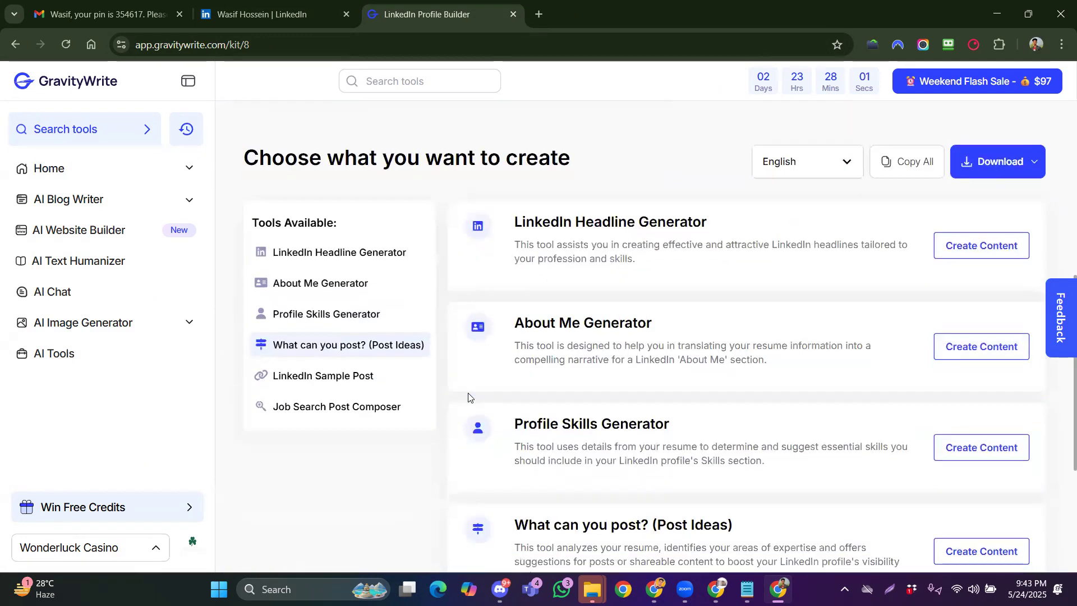
pyautogui.scroll(1, 504, 264)
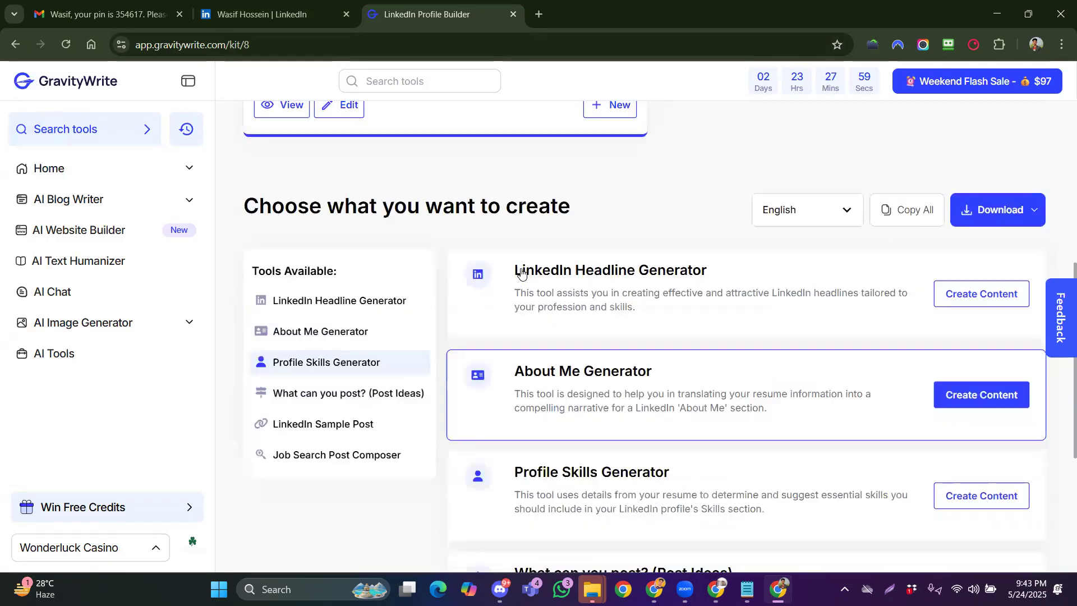
pyautogui.scroll(-1, 474, 303)
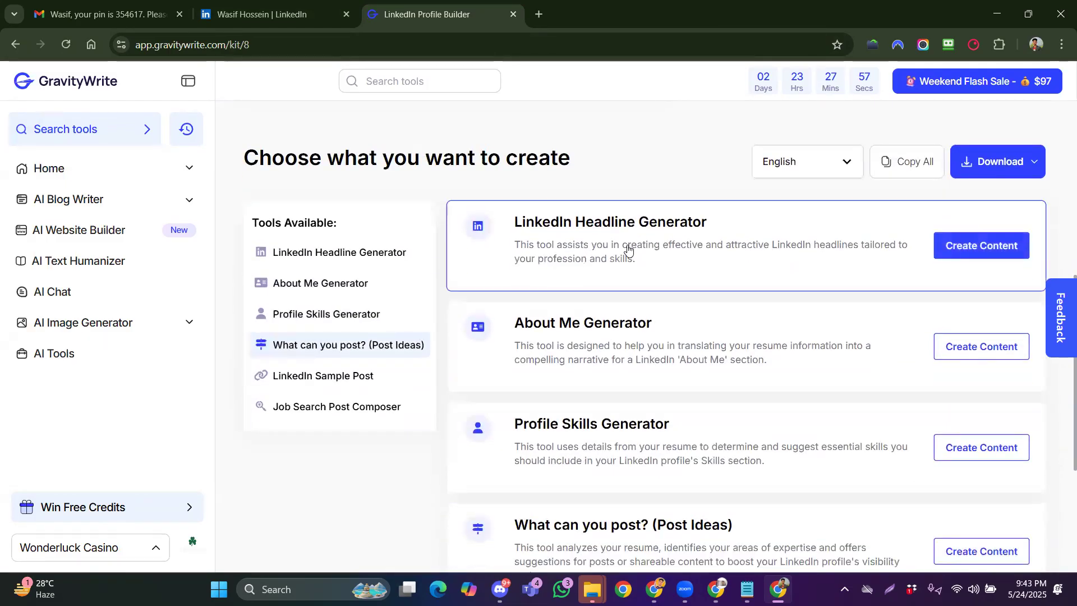
pyautogui.scroll(-1, 599, 354)
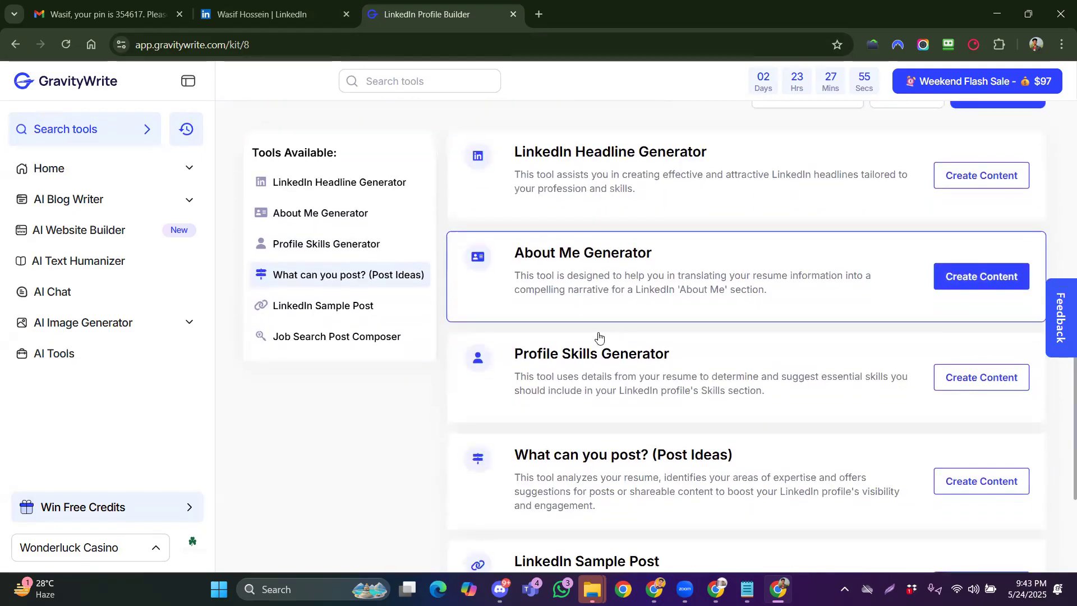
pyautogui.scroll(-2, 595, 380)
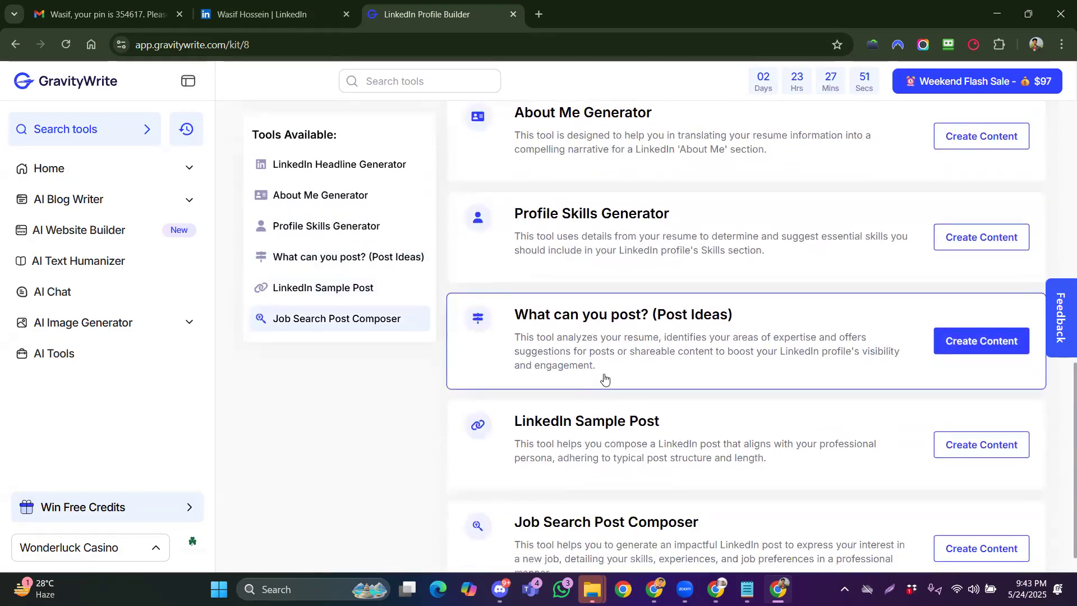
pyautogui.scroll(-1, 644, 370)
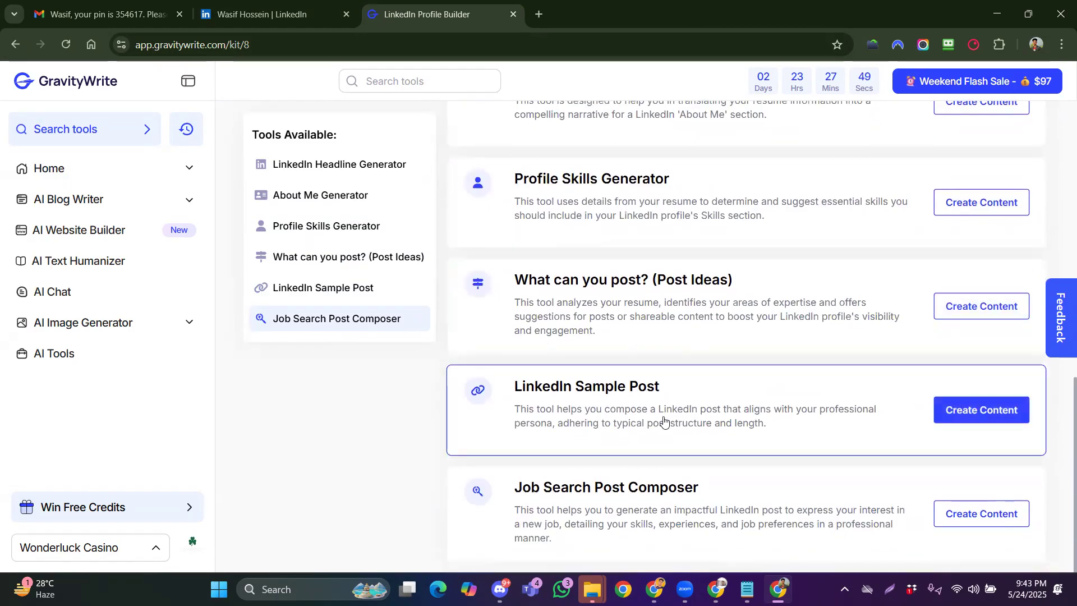
pyautogui.scroll(4, 663, 421)
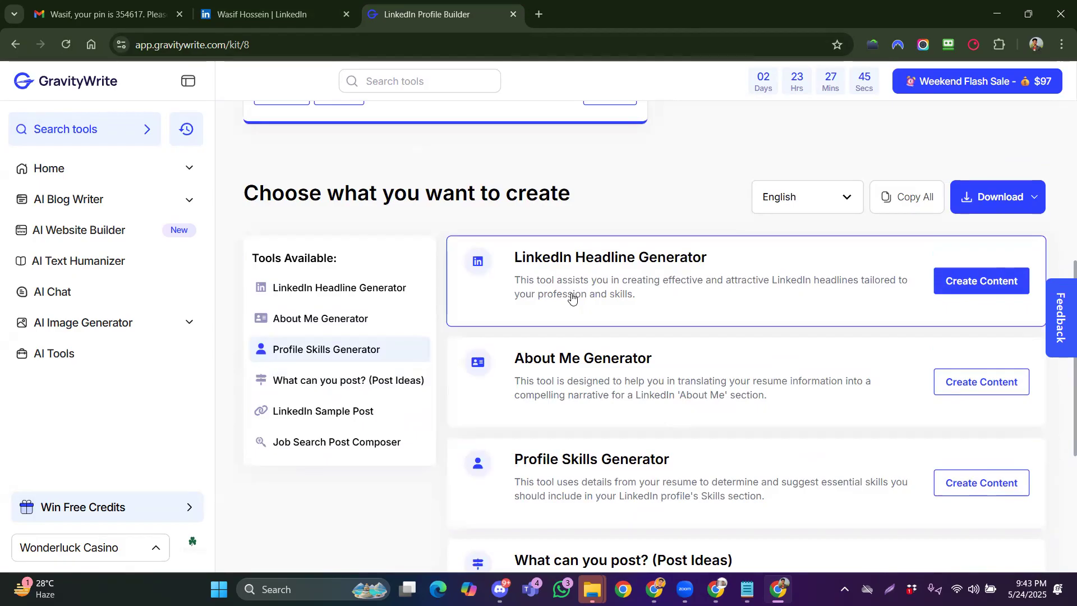
# Generate ten SEO headline suggestions, copy the first one, and return to LinkedIn
pyautogui.click(982, 280)
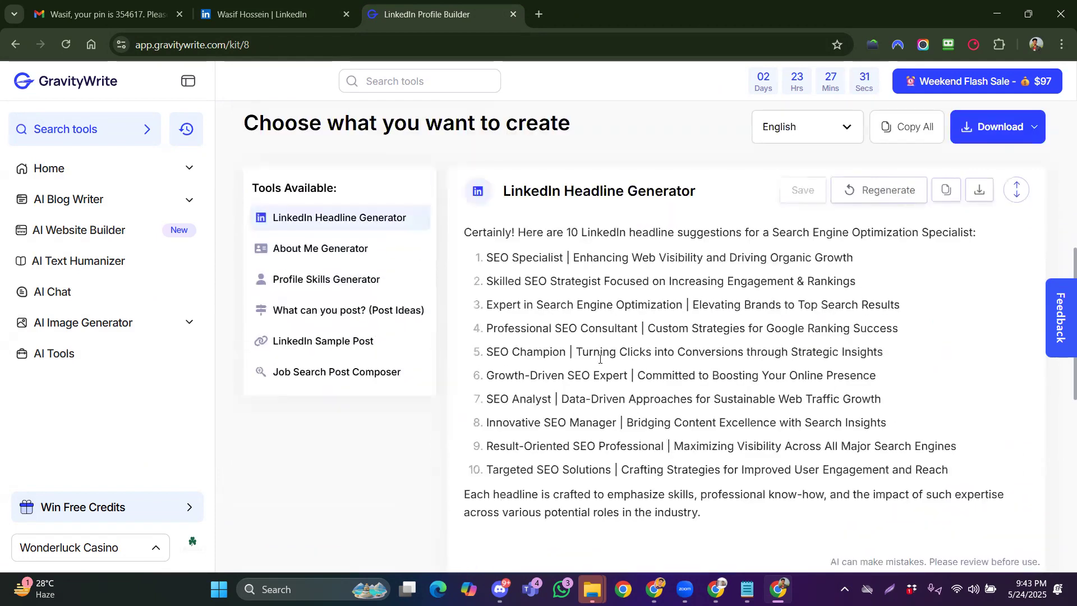
pyautogui.moveTo(494, 256); pyautogui.dragTo(855, 258)
pyautogui.rightClick(569, 344)
pyautogui.click(504, 294)
pyautogui.moveTo(504, 294); pyautogui.dragTo(871, 295)
pyautogui.hotkey('ctrl', 'c')
pyautogui.rightClick(820, 295)
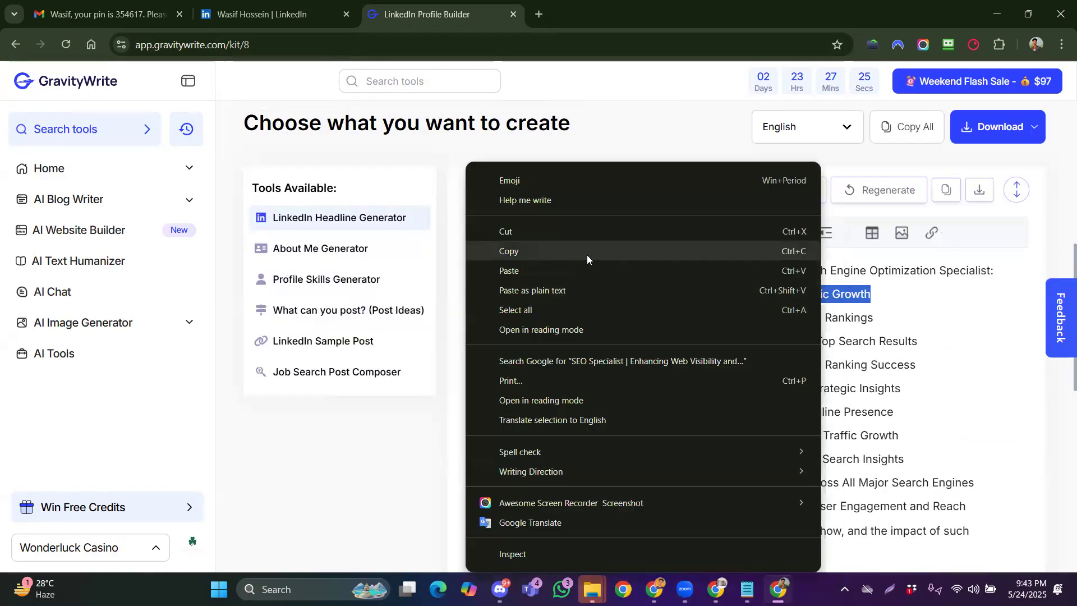
pyautogui.click(586, 254)
pyautogui.click(269, 14)
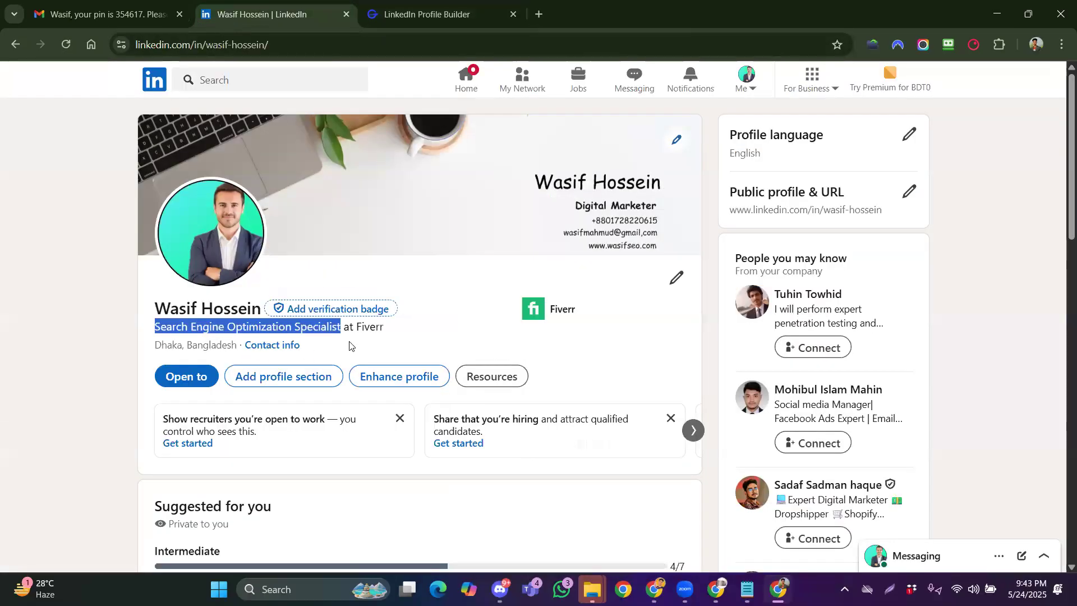
# Replace the headline with 'SEO Specialist | Enhancing Web Visibility and Driving Organic Growth' and save, declining verification
pyautogui.click(674, 279)
pyautogui.click(669, 283)
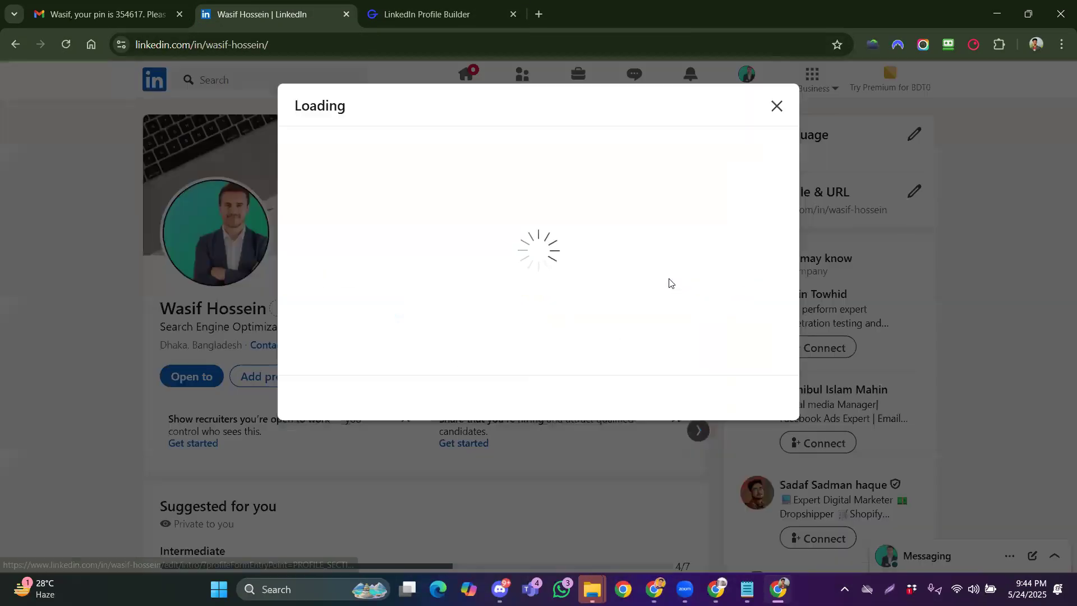
pyautogui.scroll(-3, 415, 353)
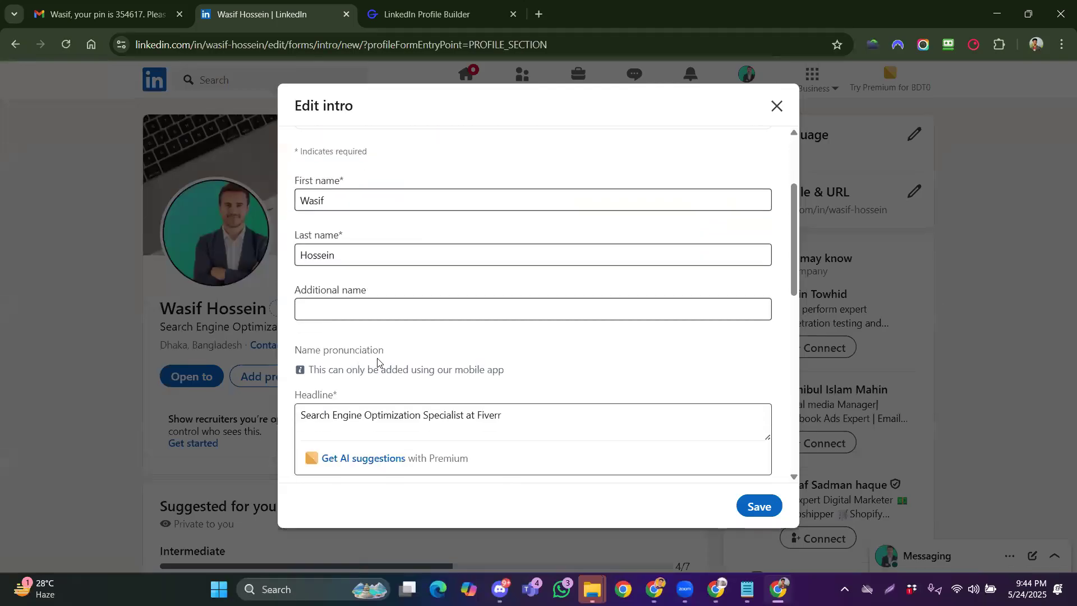
pyautogui.scroll(-3, 321, 286)
pyautogui.tripleClick(323, 274)
pyautogui.rightClick(351, 273)
pyautogui.click(367, 271)
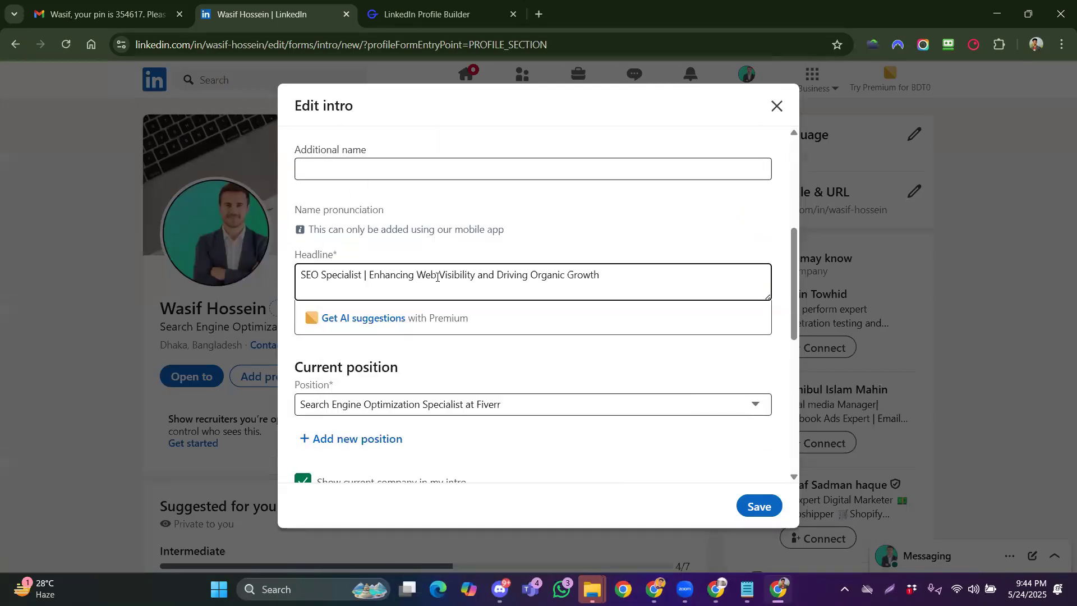
pyautogui.scroll(-8, 499, 421)
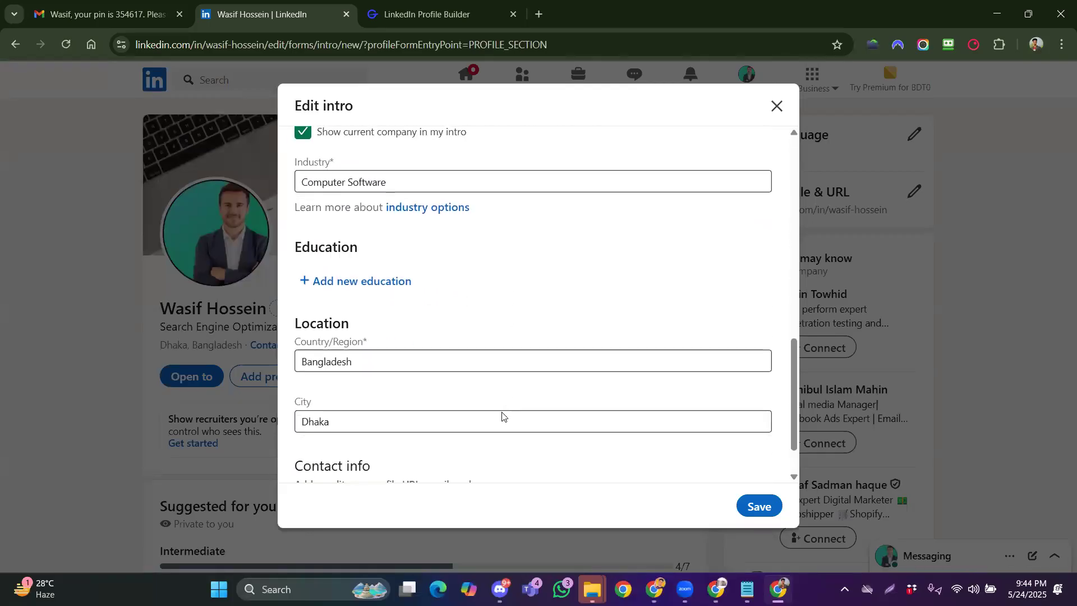
pyautogui.click(758, 506)
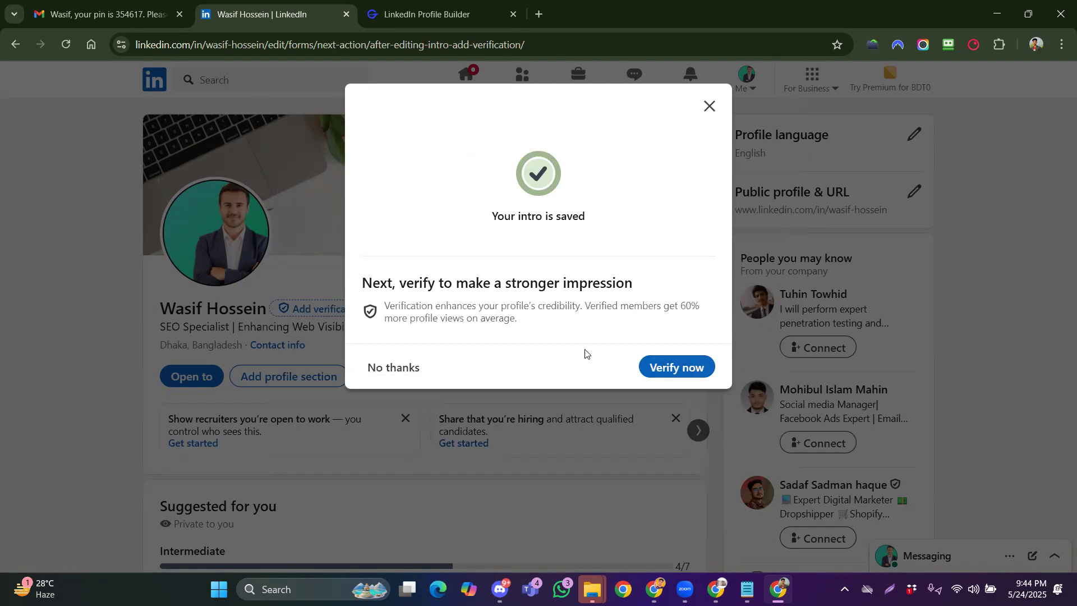
pyautogui.click(398, 372)
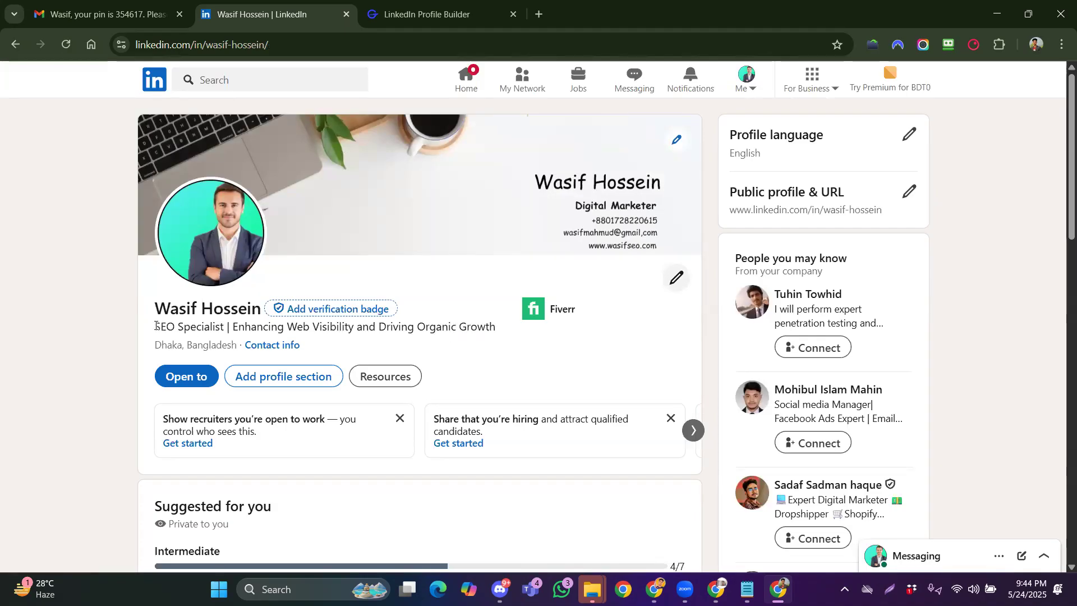
pyautogui.moveTo(156, 326); pyautogui.dragTo(226, 328)
pyautogui.moveTo(300, 327); pyautogui.dragTo(201, 327)
pyautogui.click(493, 330)
pyautogui.click(229, 326)
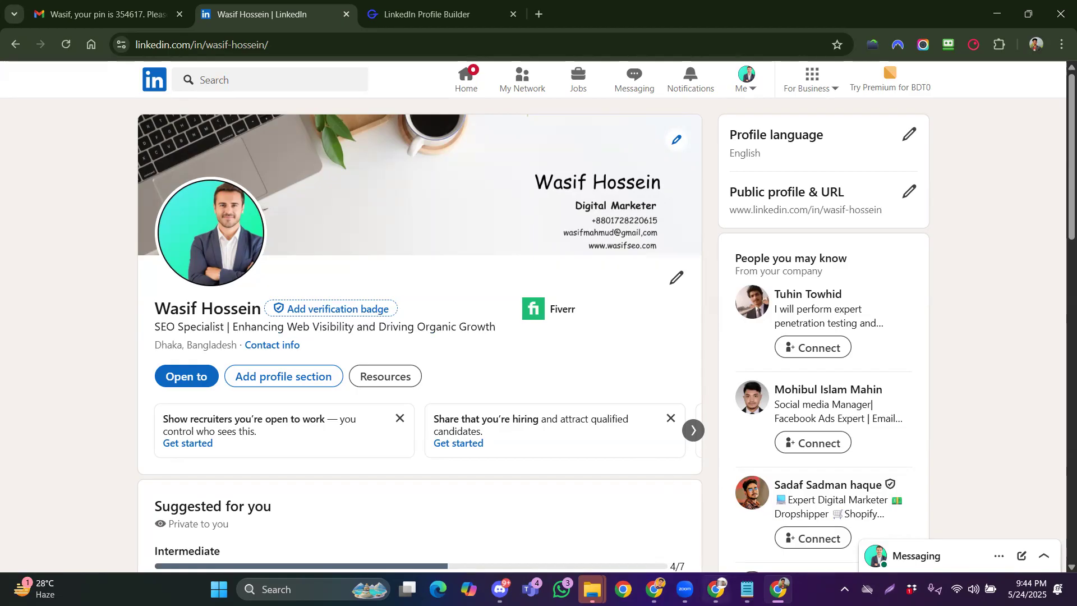
pyautogui.hotkey('alt', 'Tab')
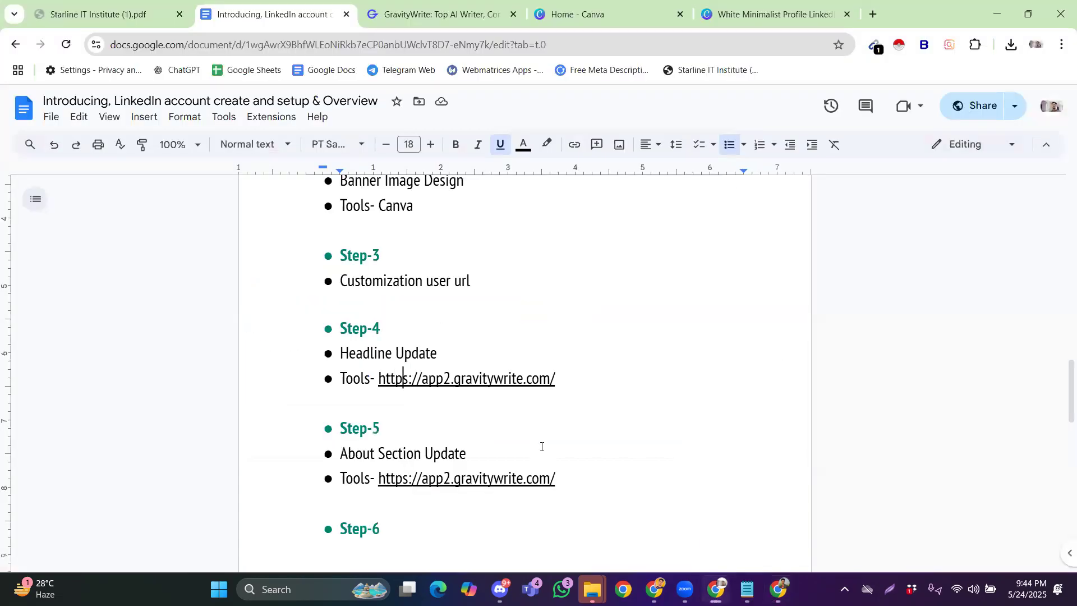
pyautogui.hotkey('alt', 'Tab')
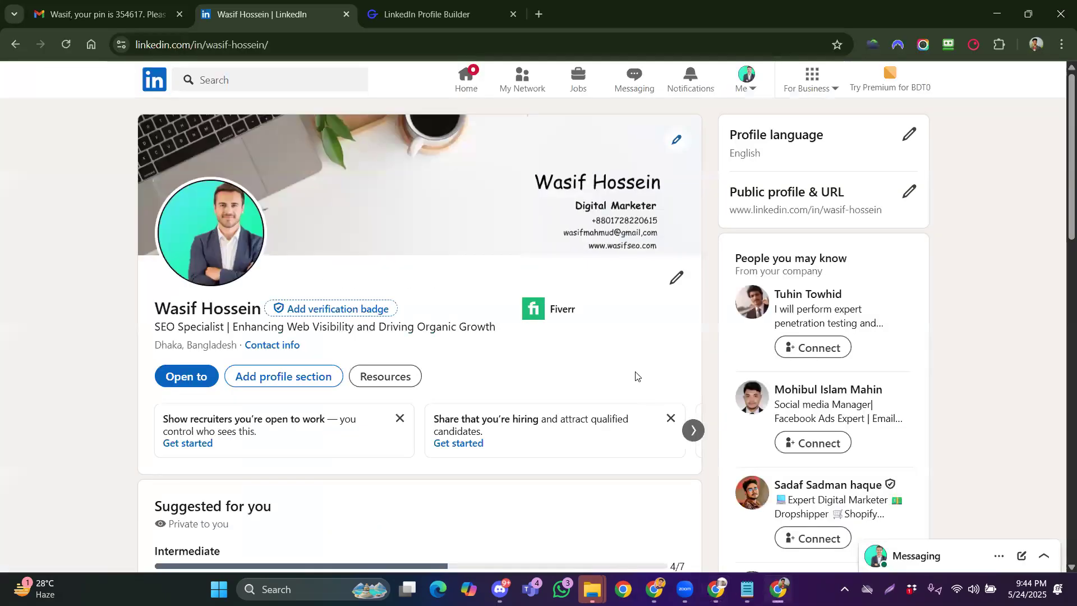
# Generate three About Me drafts for the SEO Specialist profile and review the output
pyautogui.click(387, 17)
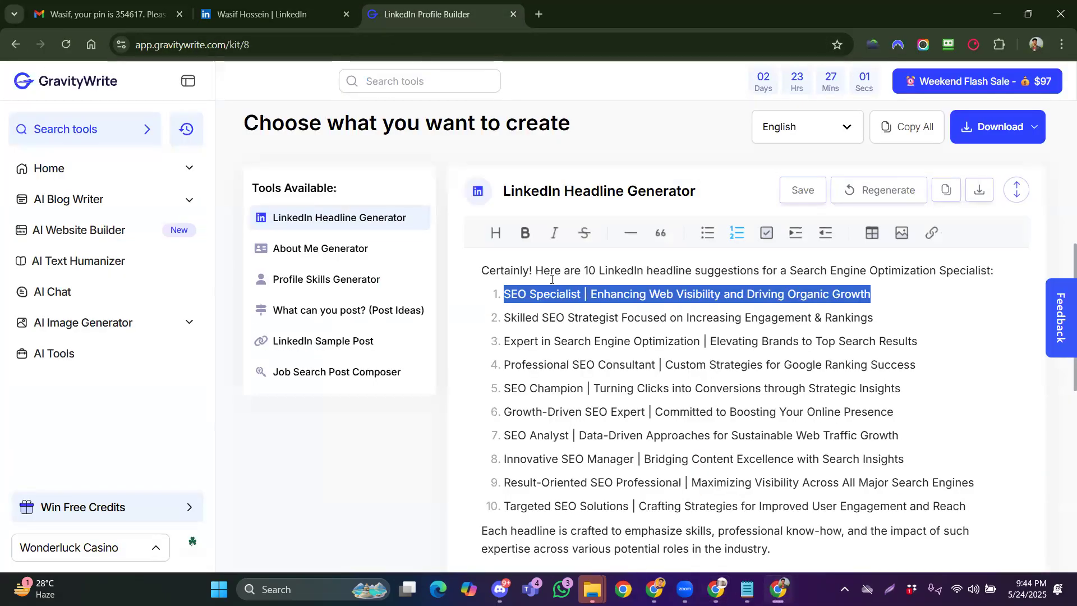
pyautogui.click(320, 249)
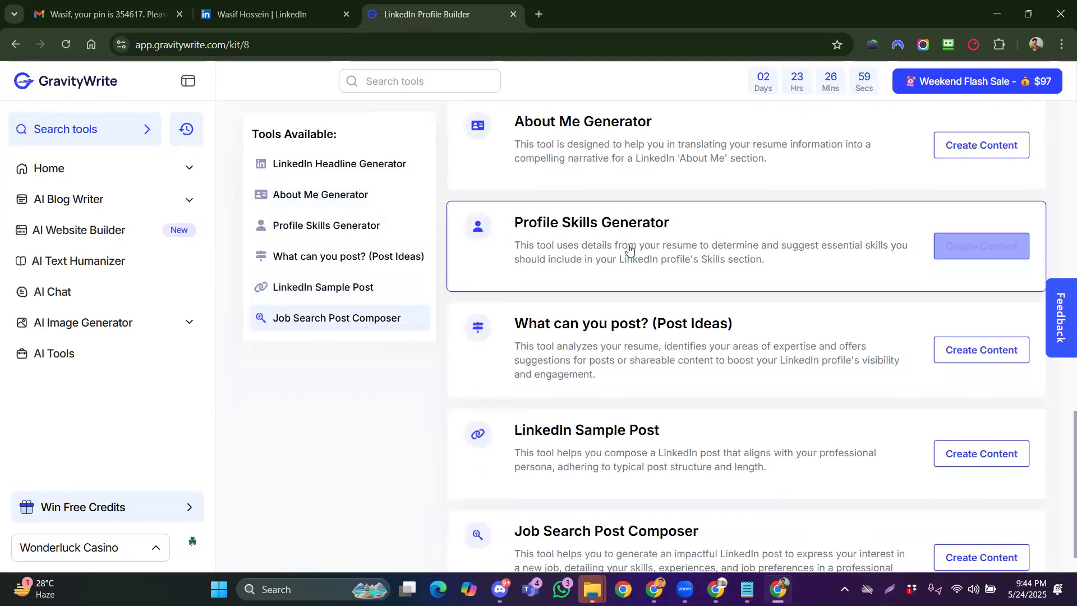
pyautogui.click(994, 216)
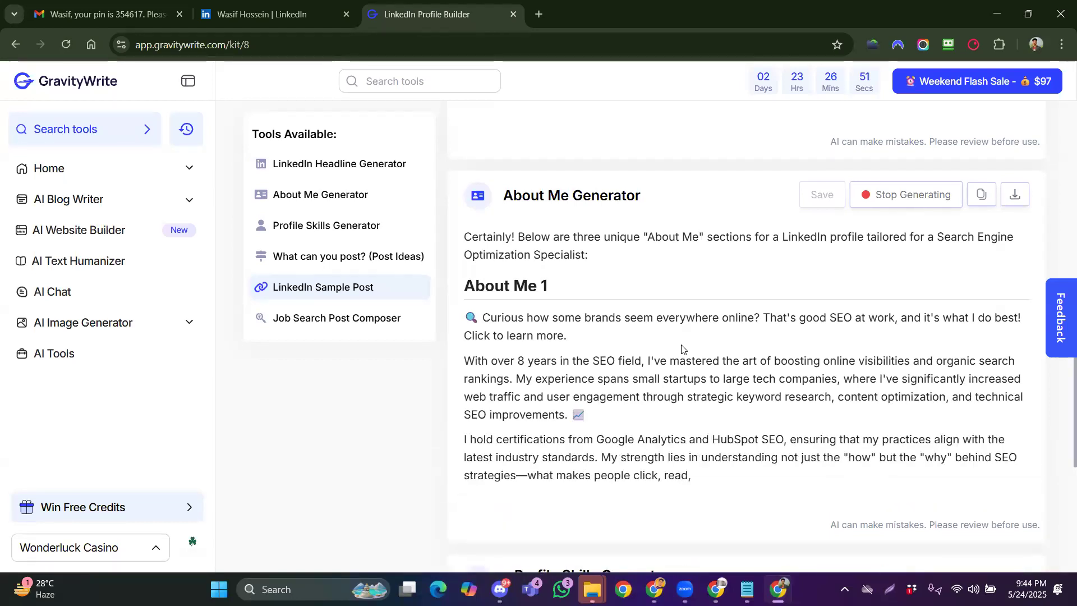
pyautogui.scroll(-1, 683, 349)
pyautogui.scroll(11, 679, 323)
pyautogui.scroll(-5, 679, 323)
pyautogui.scroll(2, 677, 328)
pyautogui.scroll(-1, 678, 327)
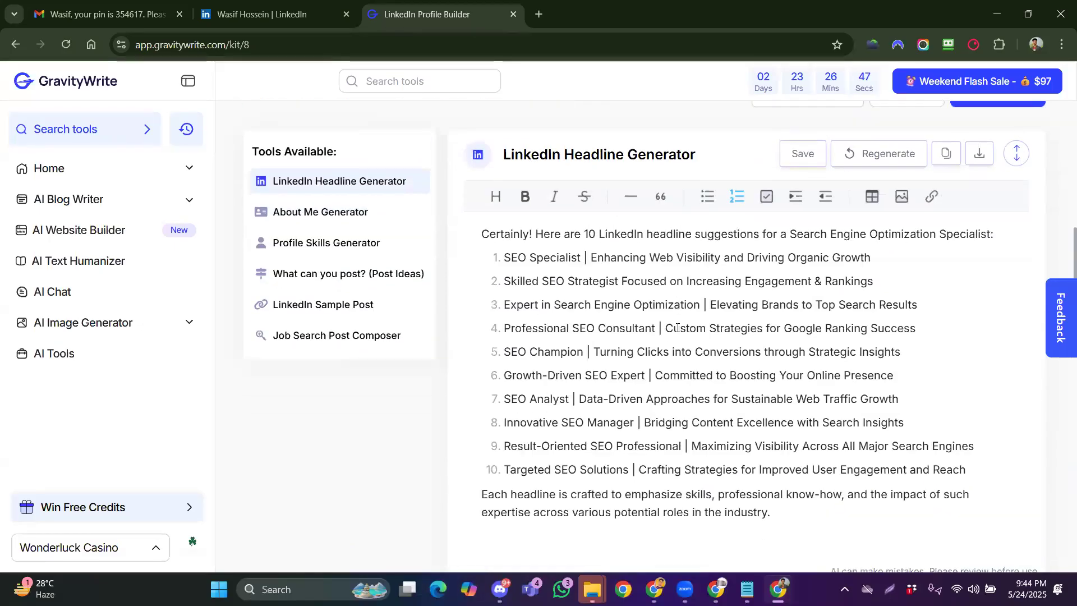
pyautogui.scroll(2, 683, 343)
pyautogui.scroll(-9, 683, 343)
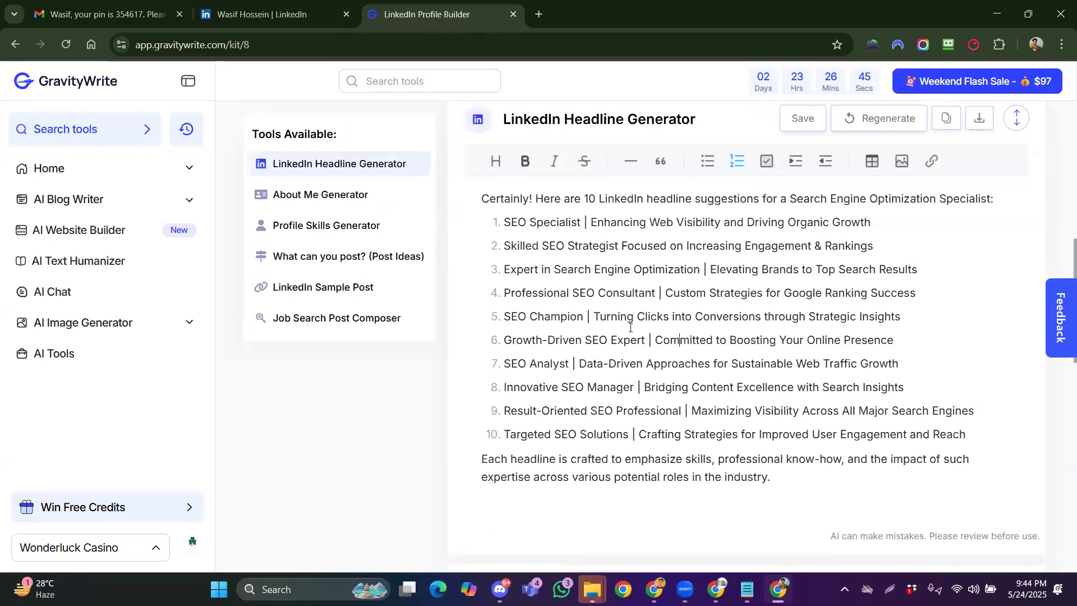
pyautogui.scroll(11, 630, 328)
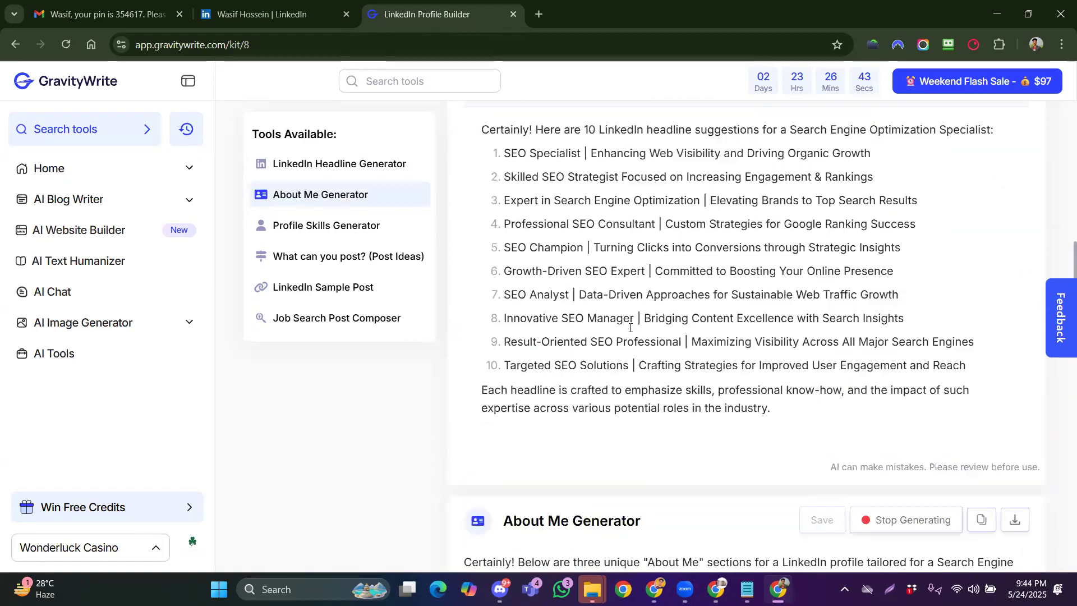
pyautogui.scroll(-9, 628, 337)
pyautogui.scroll(-2, 628, 337)
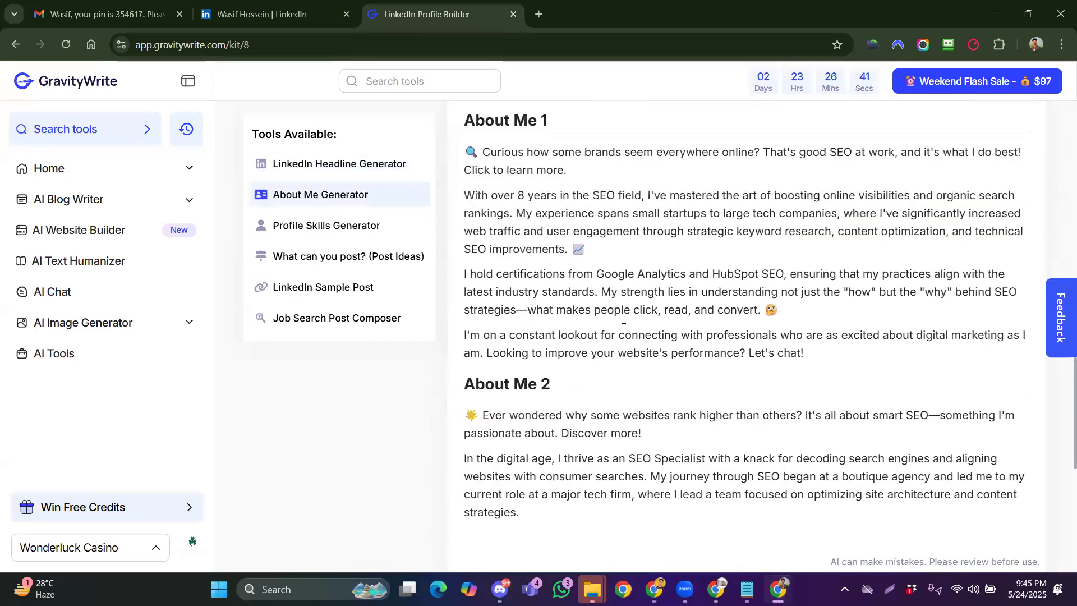
pyautogui.scroll(11, 626, 331)
pyautogui.scroll(-9, 619, 330)
pyautogui.scroll(11, 617, 320)
pyautogui.scroll(-8, 613, 308)
pyautogui.scroll(-1, 610, 305)
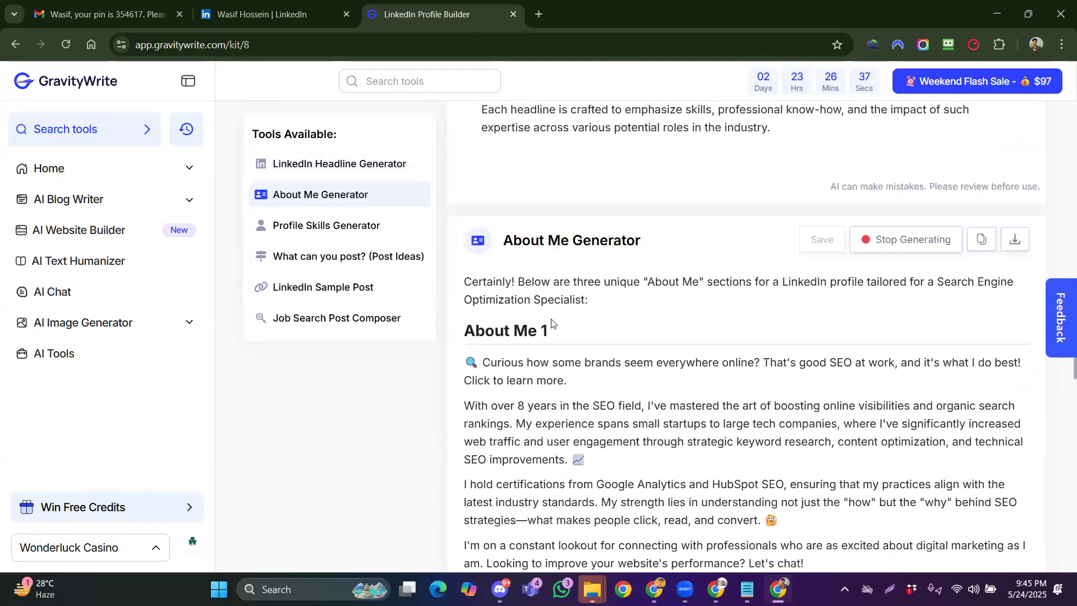
pyautogui.scroll(11, 560, 328)
pyautogui.scroll(-5, 588, 331)
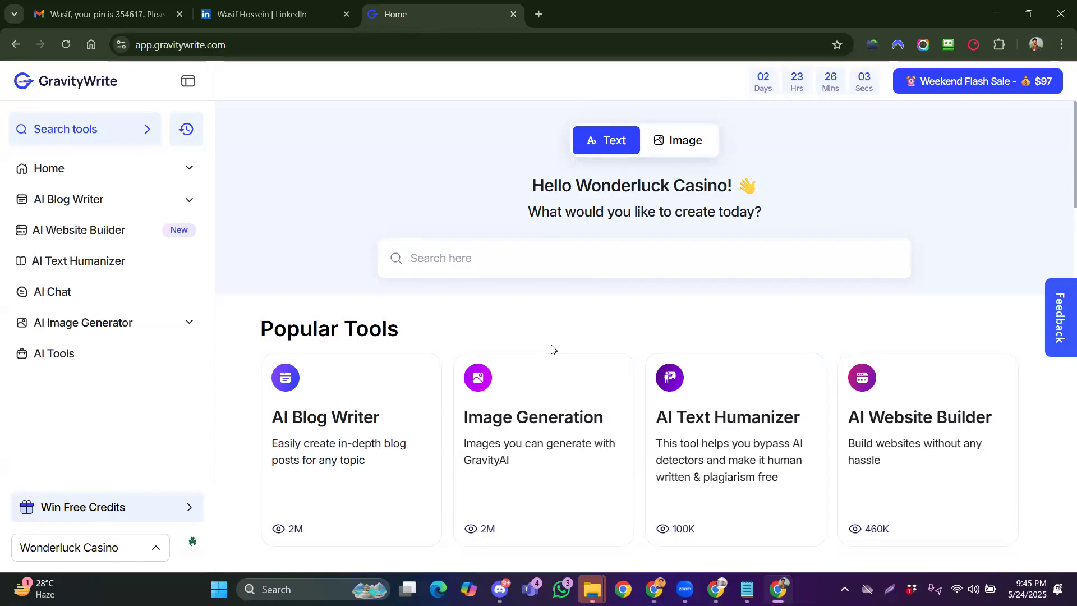
# Reopen the LinkedIn Profile Builder via a 'link' tool search and save its answers again
pyautogui.scroll(-7, 551, 350)
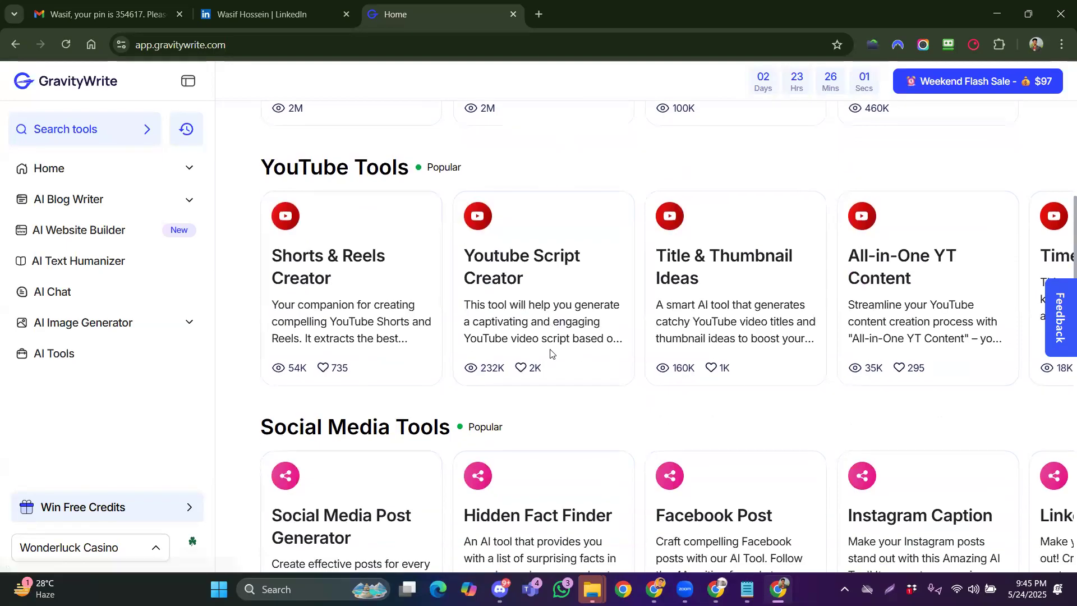
pyautogui.scroll(7, 551, 351)
pyautogui.click(480, 264)
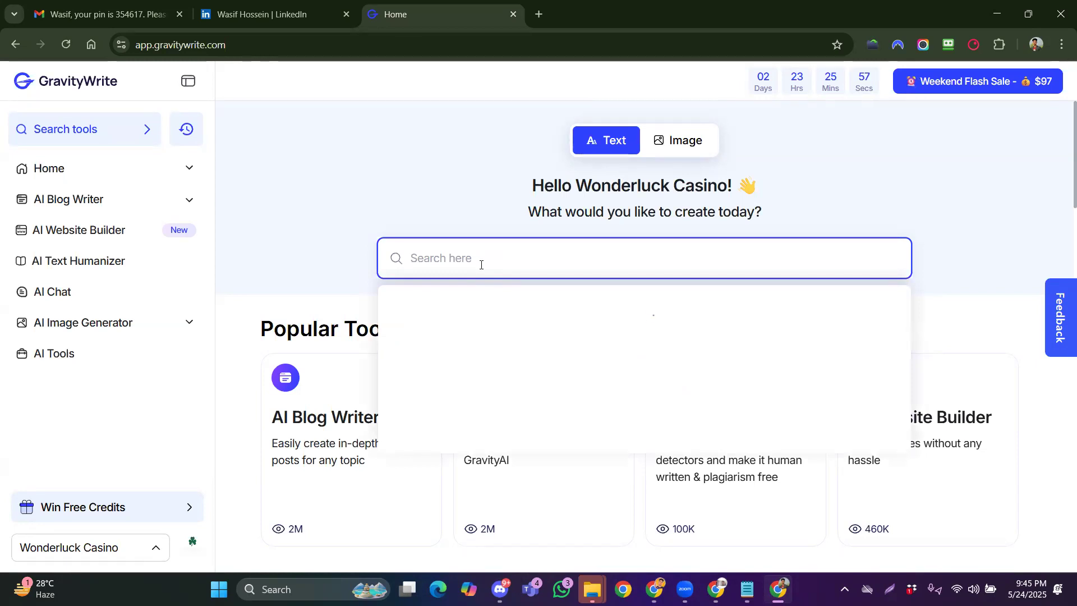
pyautogui.write('lin')
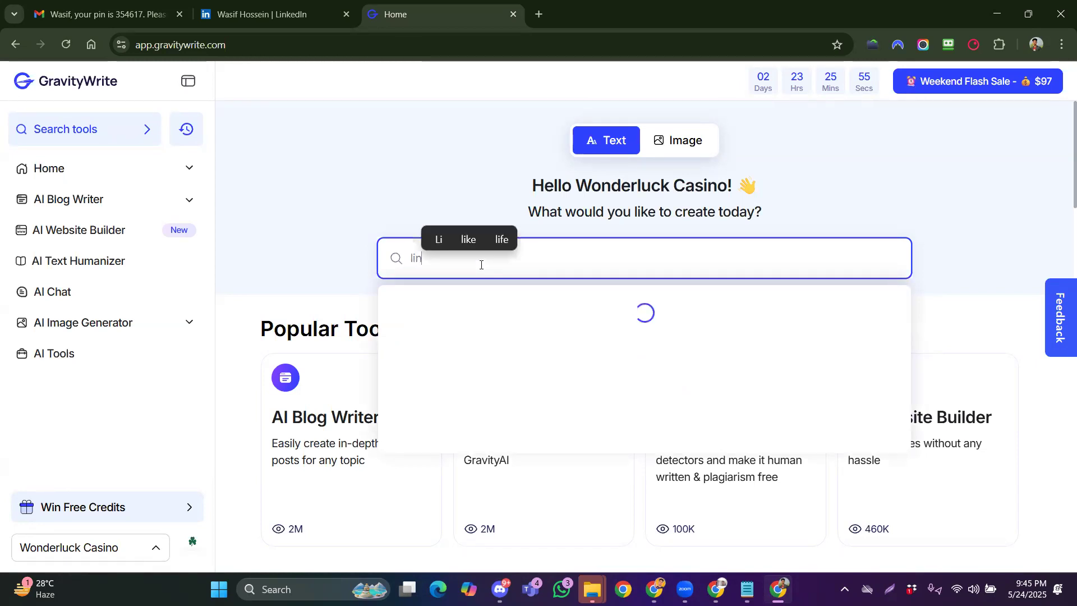
pyautogui.write('k')
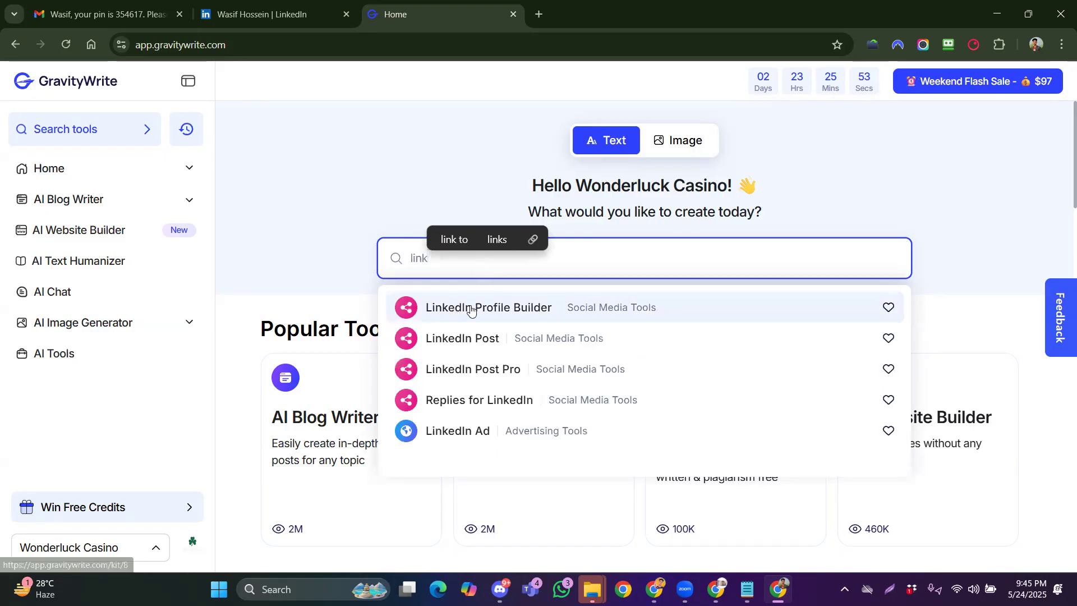
pyautogui.click(471, 310)
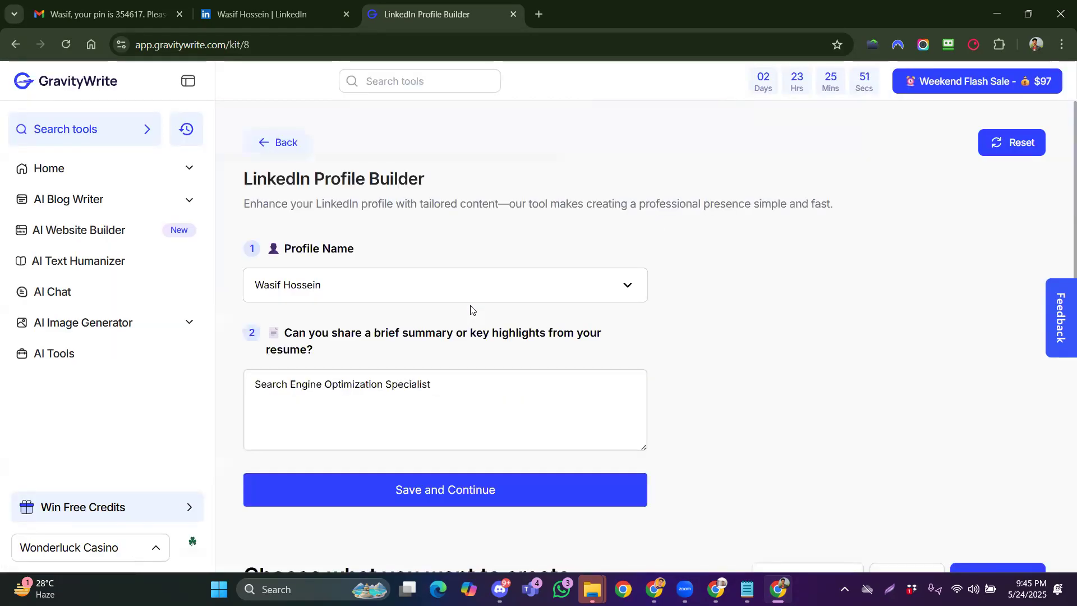
pyautogui.click(446, 489)
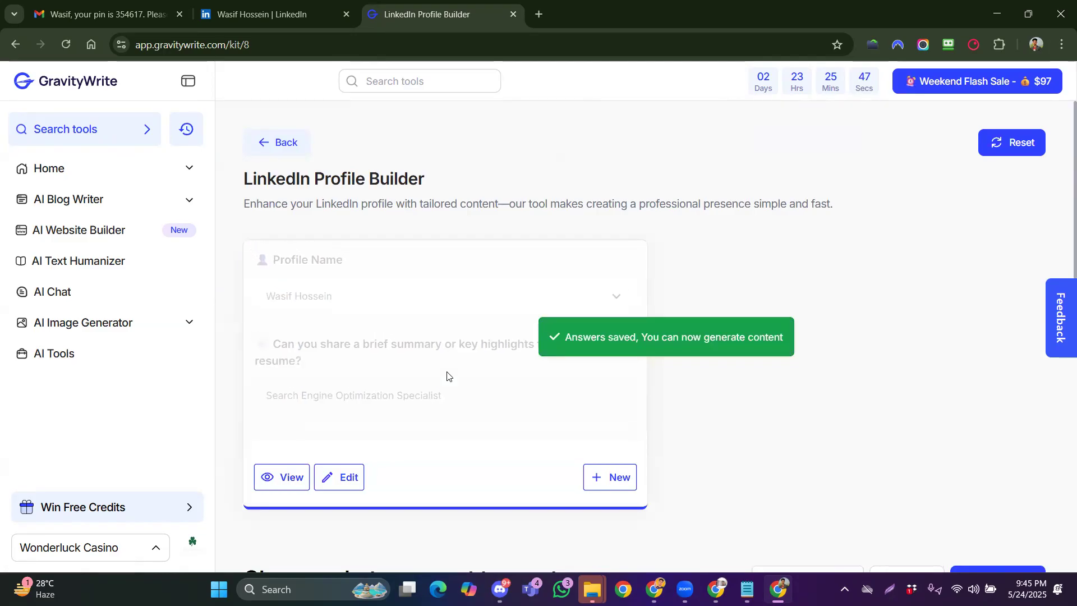
# Expand the About Me drafts, copy all four paragraphs of About Me 1, and return to LinkedIn
pyautogui.scroll(-10, 611, 384)
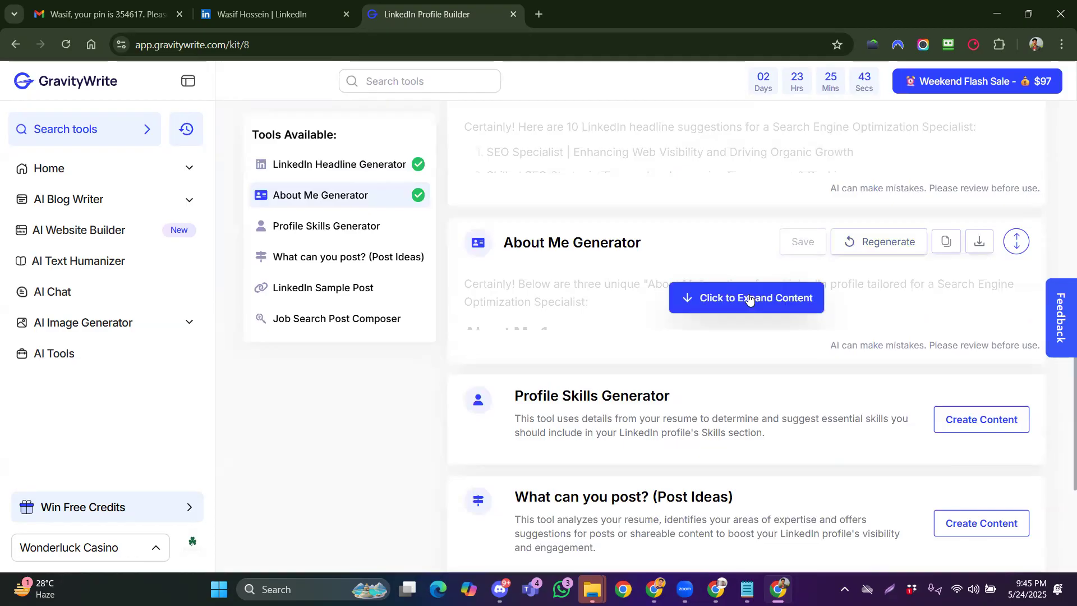
pyautogui.click(749, 298)
pyautogui.scroll(-8, 626, 357)
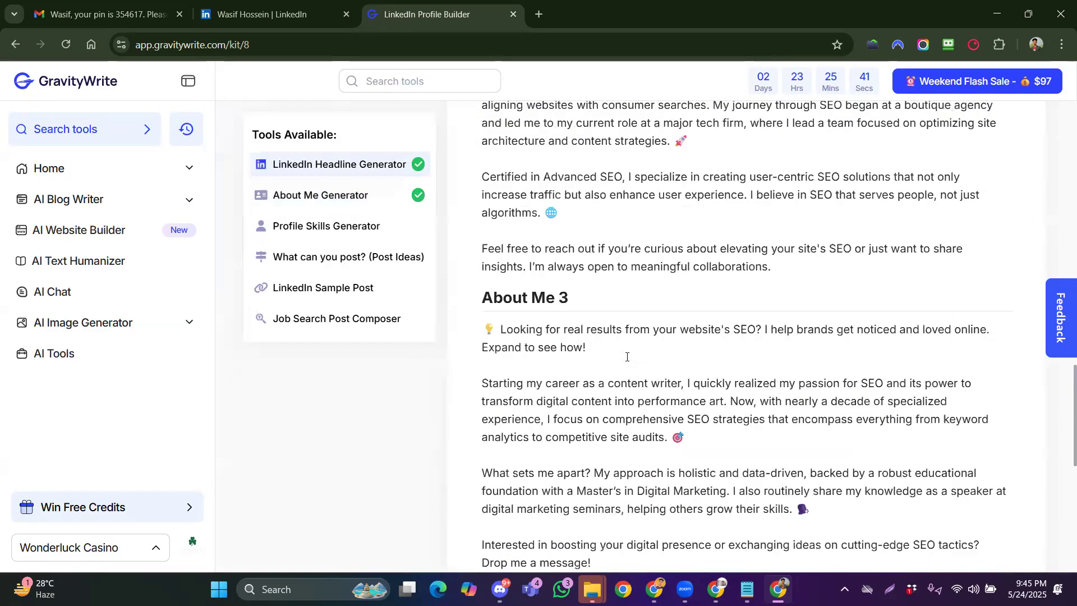
pyautogui.scroll(4, 627, 356)
pyautogui.scroll(2, 631, 323)
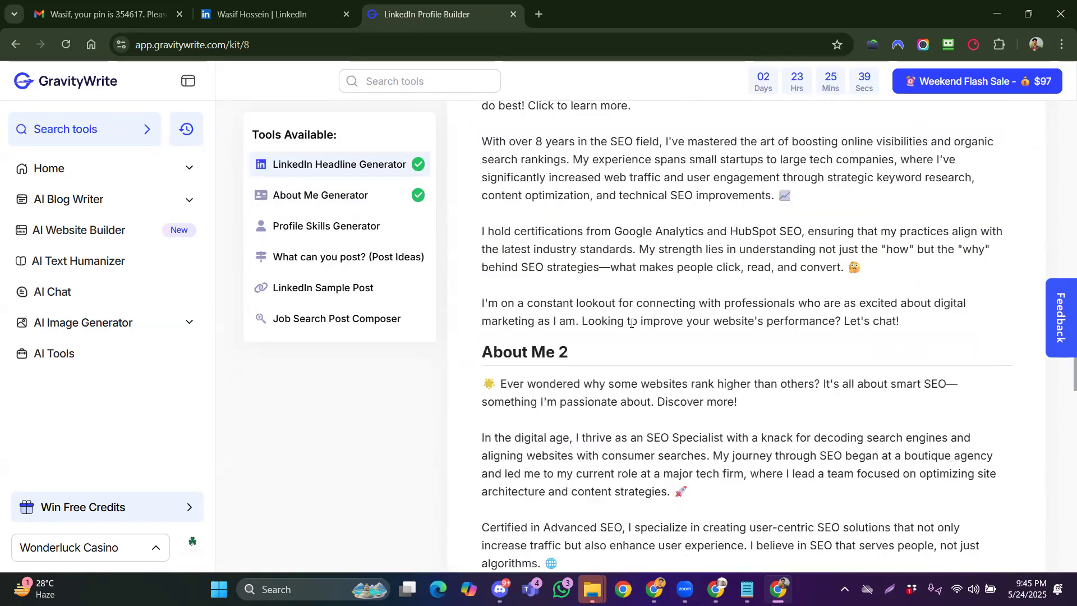
pyautogui.scroll(3, 631, 322)
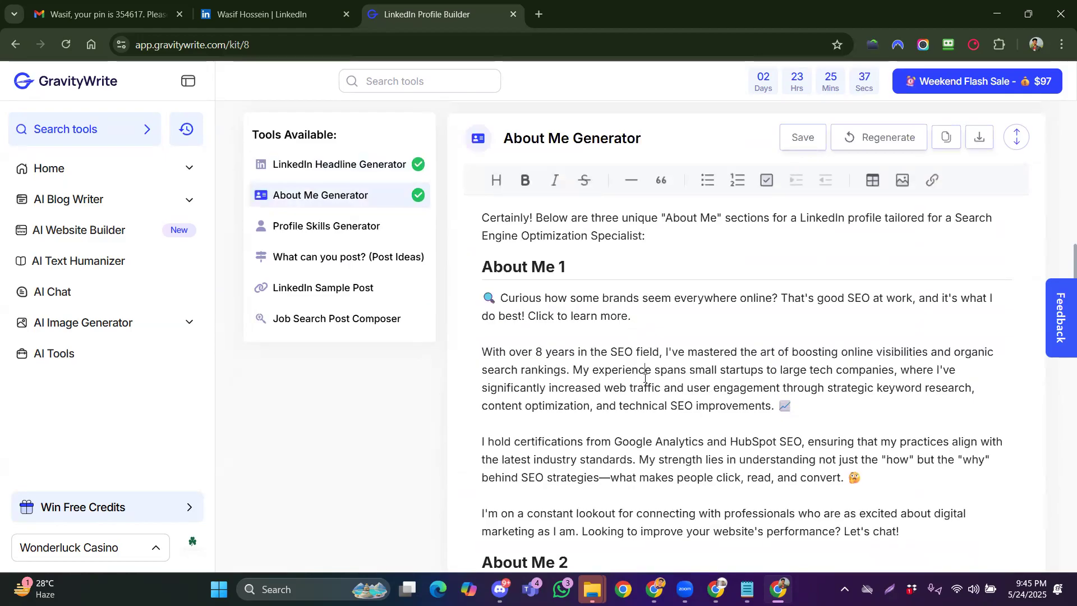
pyautogui.scroll(-2, 729, 393)
pyautogui.scroll(1, 841, 426)
pyautogui.moveTo(902, 462); pyautogui.dragTo(486, 226)
pyautogui.rightClick(498, 228)
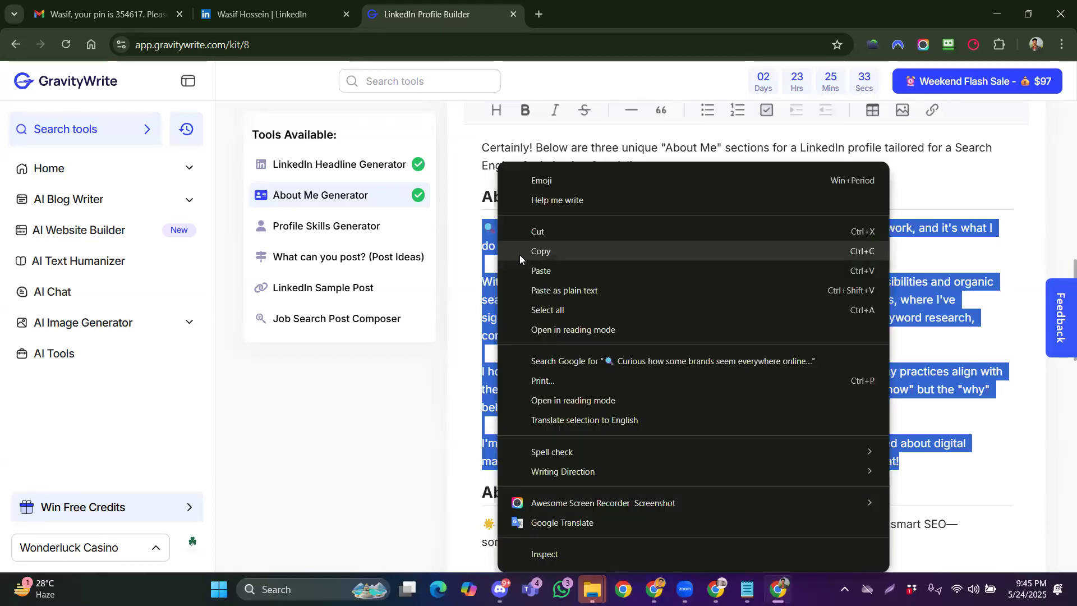
pyautogui.click(542, 249)
pyautogui.click(263, 15)
# Scroll back to the top of the LinkedIn profile and open the Add profile section list
pyautogui.scroll(-5, 330, 318)
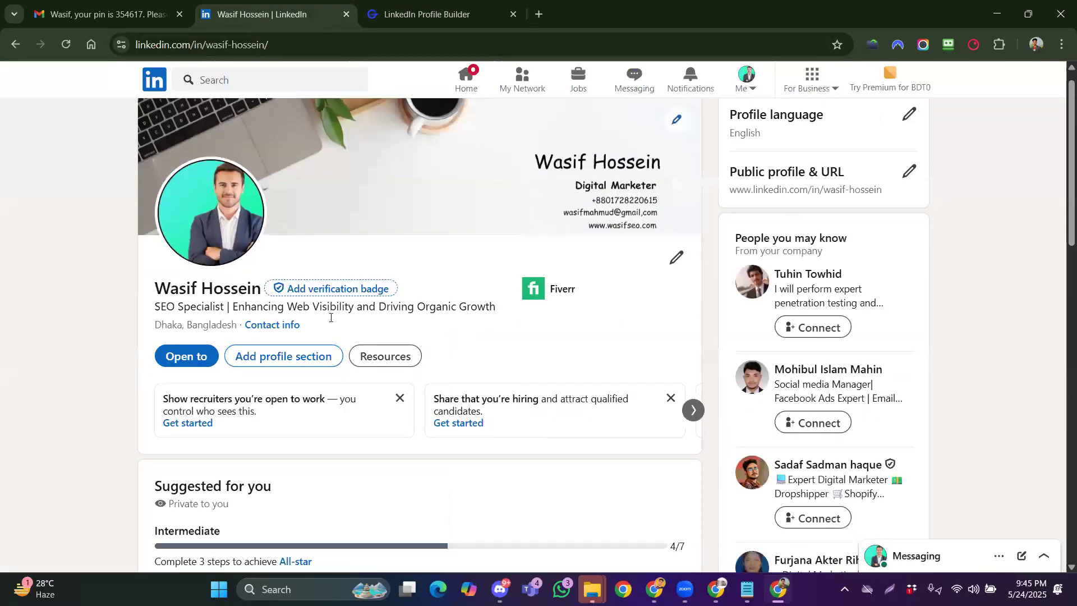
pyautogui.scroll(-7, 334, 328)
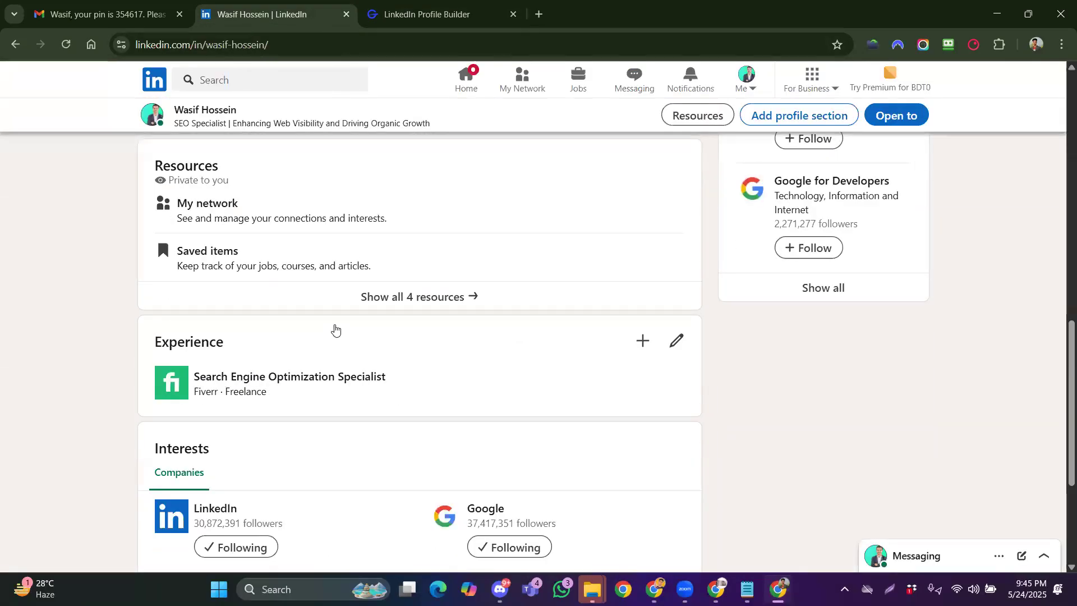
pyautogui.scroll(1, 336, 328)
pyautogui.scroll(10, 337, 328)
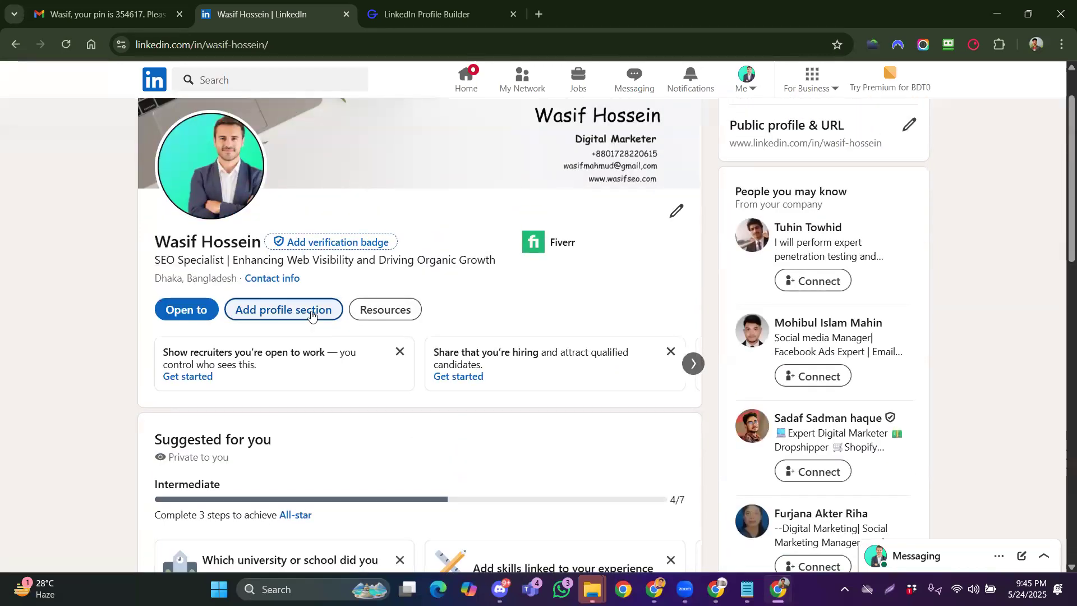
pyautogui.click(312, 313)
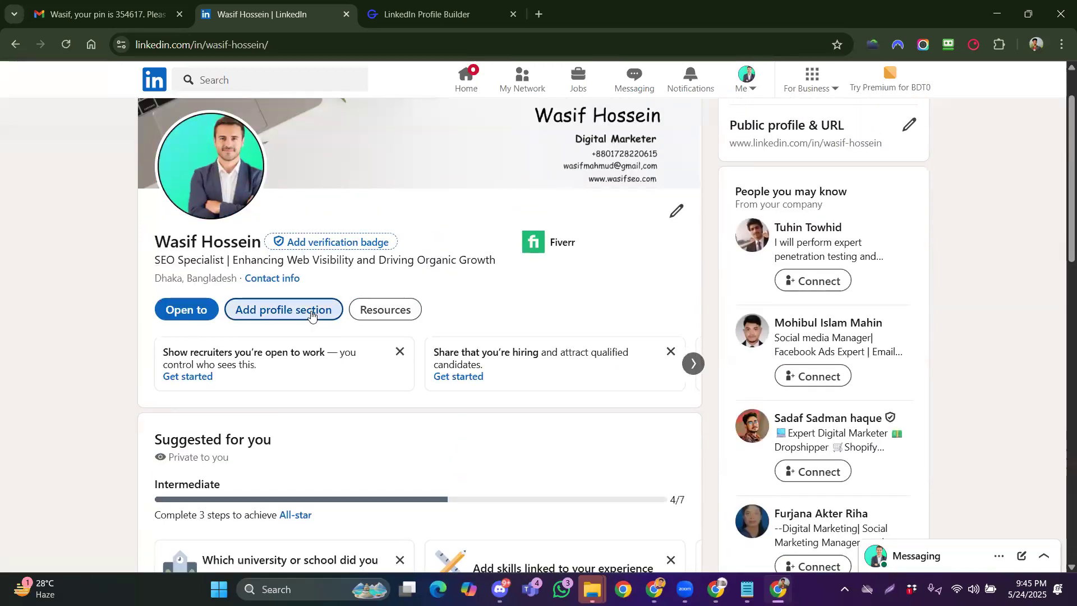
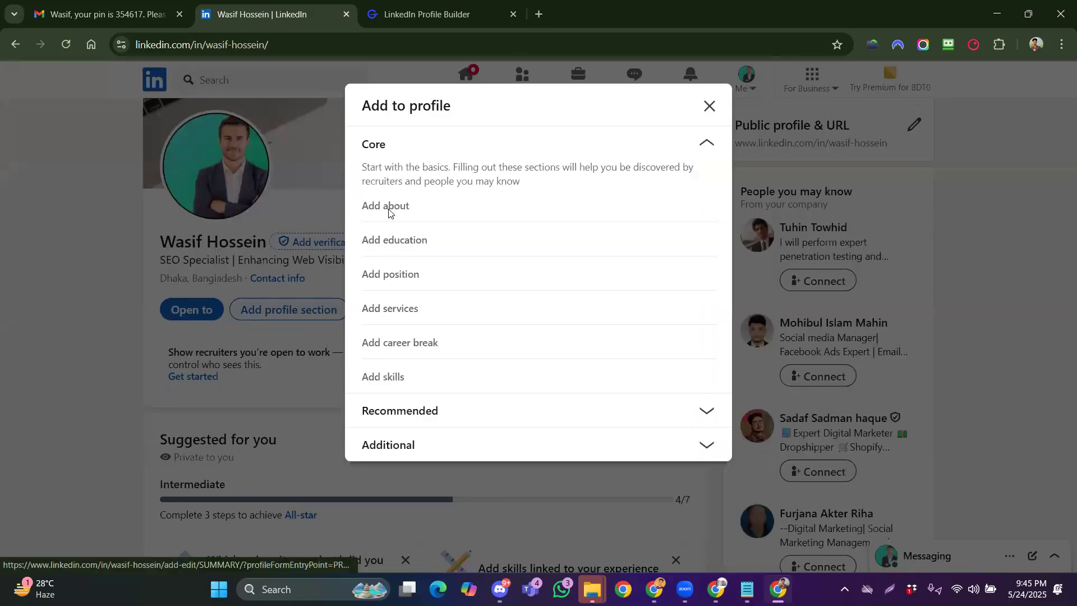
# Paste the SEO specialist summary into a new About section and remove blank lines between paragraphs
pyautogui.click(389, 212)
pyautogui.click(411, 208)
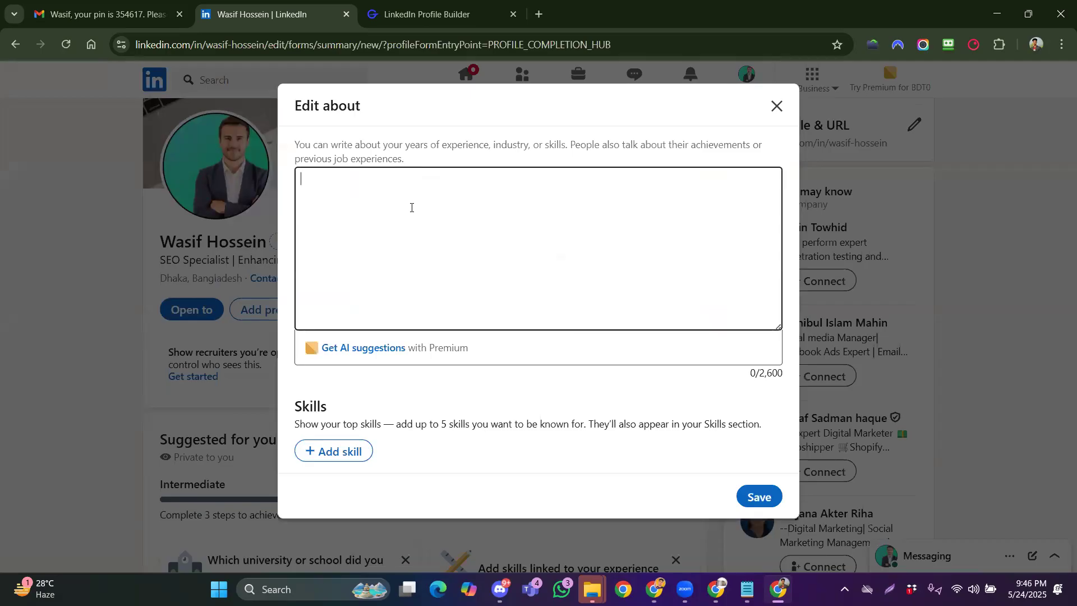
pyautogui.hotkey('ctrl', 'v')
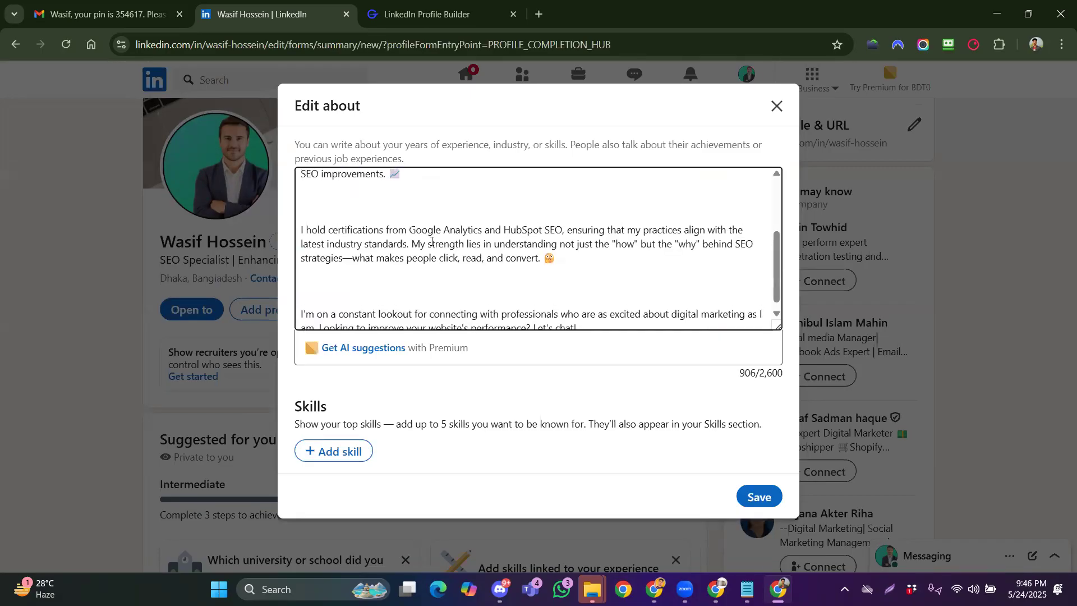
pyautogui.scroll(2, 410, 271)
pyautogui.click(409, 273)
pyautogui.press('BackSpace')
pyautogui.press('BackSpace')
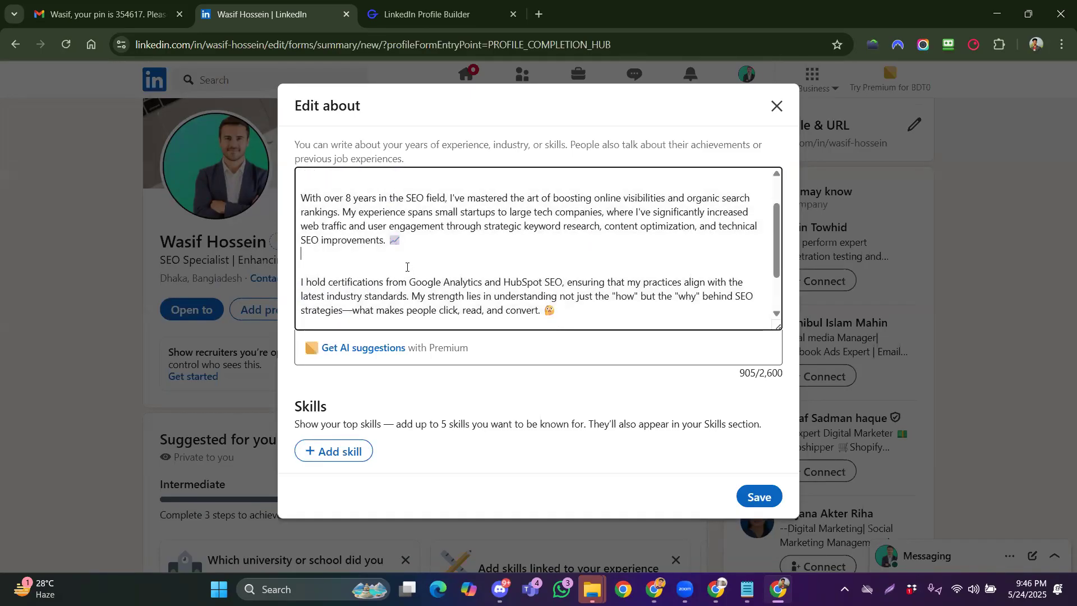
pyautogui.scroll(-1, 379, 287)
pyautogui.click(378, 287)
pyautogui.press('BackSpace')
pyautogui.press('BackSpace')
# Delete the remaining stray blank lines and save the 900-character About summary
pyautogui.scroll(2, 370, 258)
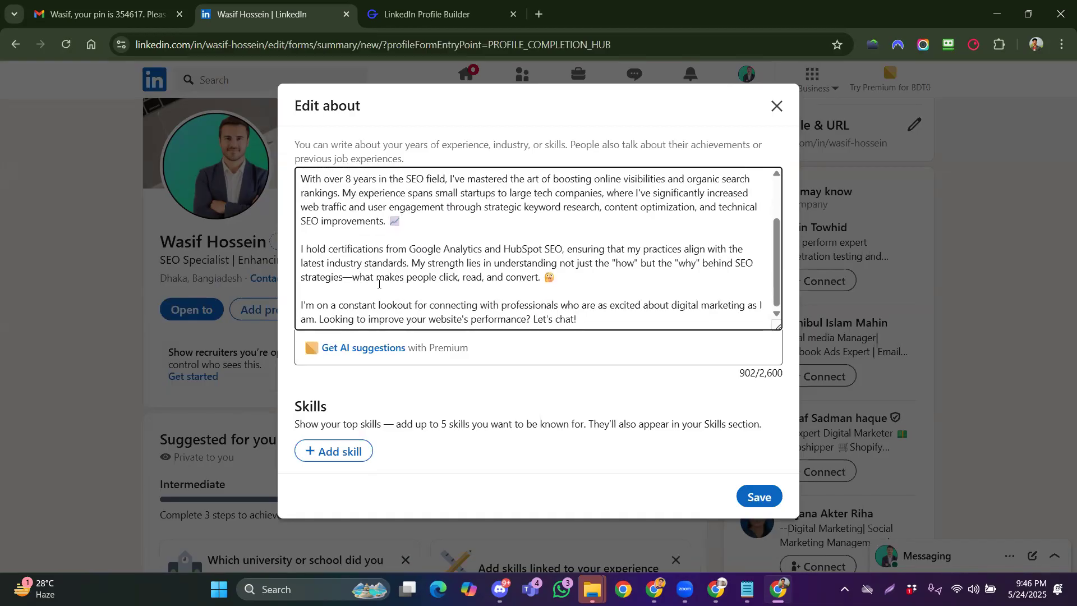
pyautogui.press('BackSpace')
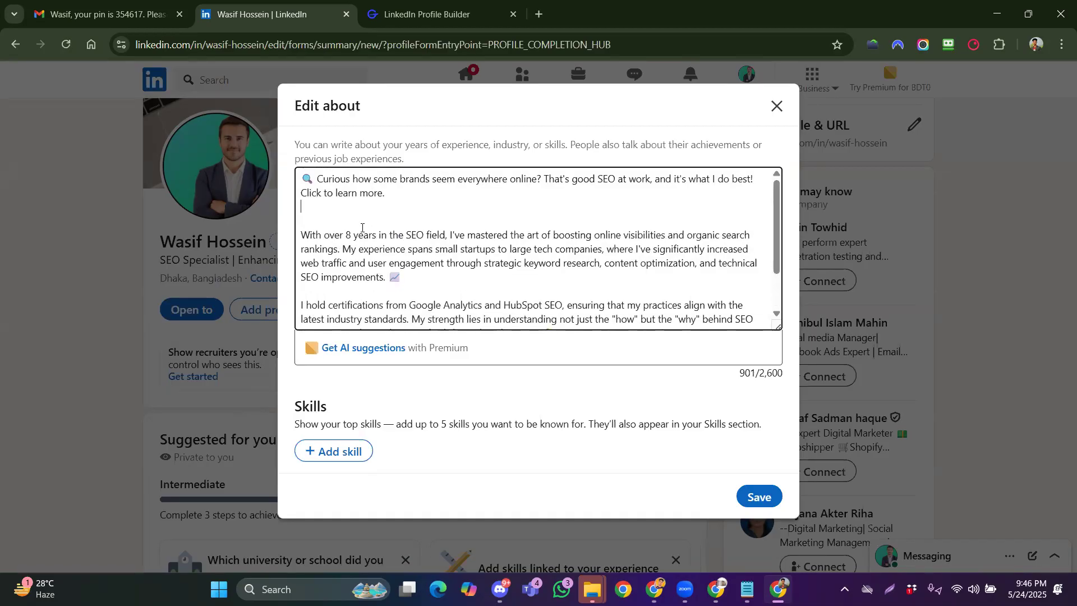
pyautogui.press('BackSpace')
pyautogui.scroll(-1, 361, 227)
pyautogui.click(758, 497)
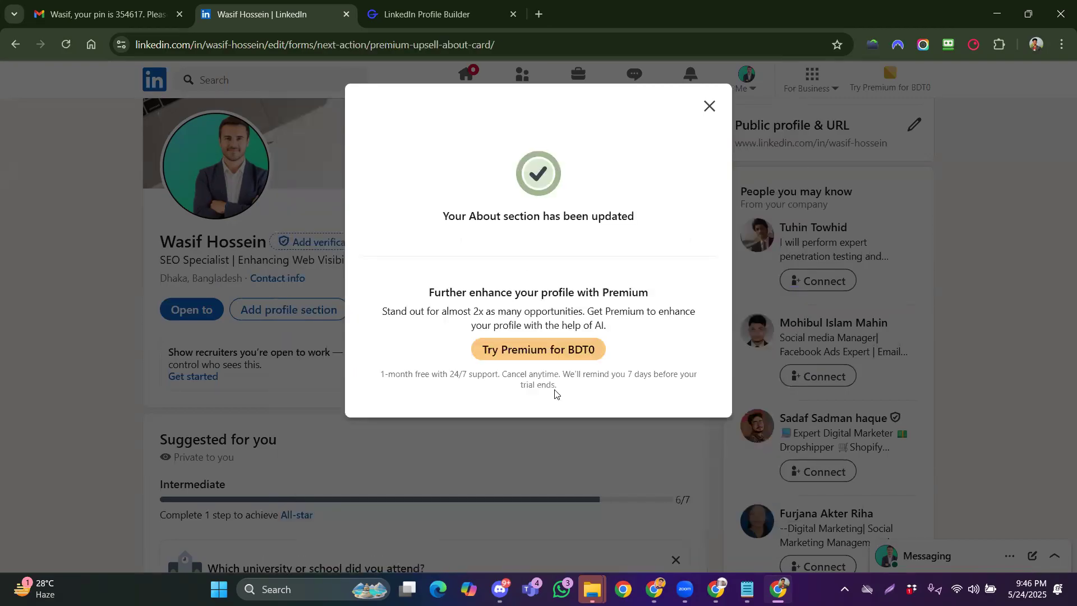
pyautogui.click(709, 106)
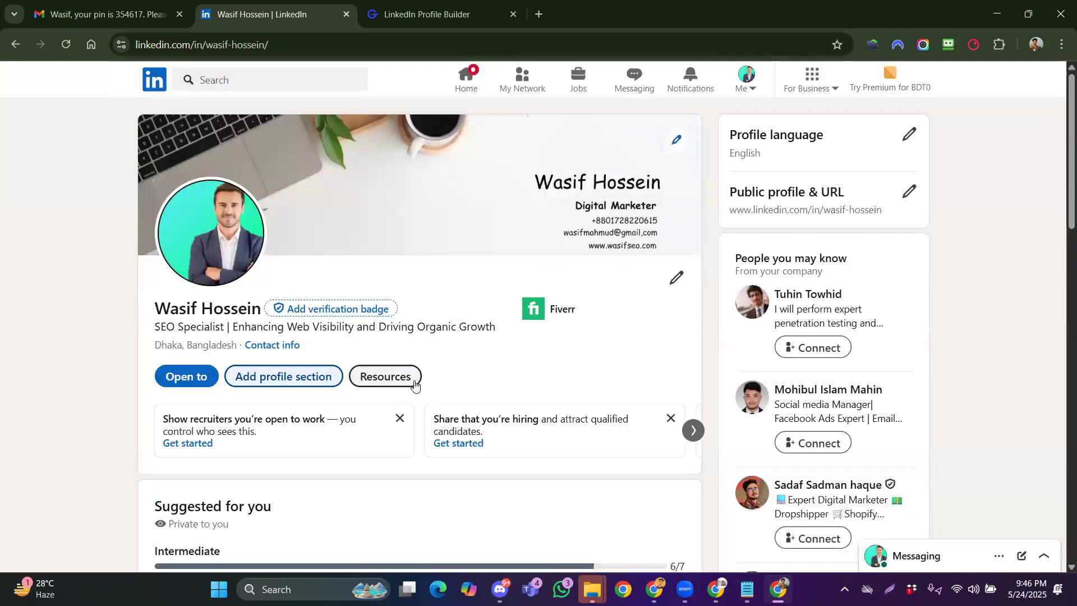
# Check the saved About summary, glance at the Google Docs step list, then return to GravityWrite's Profile Builder
pyautogui.scroll(-15, 415, 375)
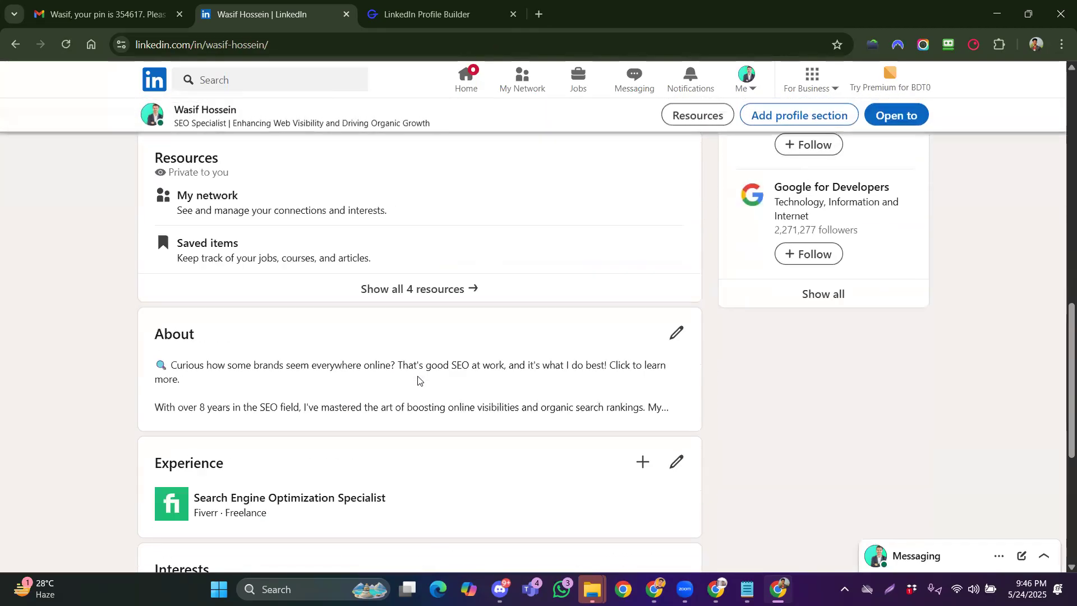
pyautogui.scroll(12, 418, 381)
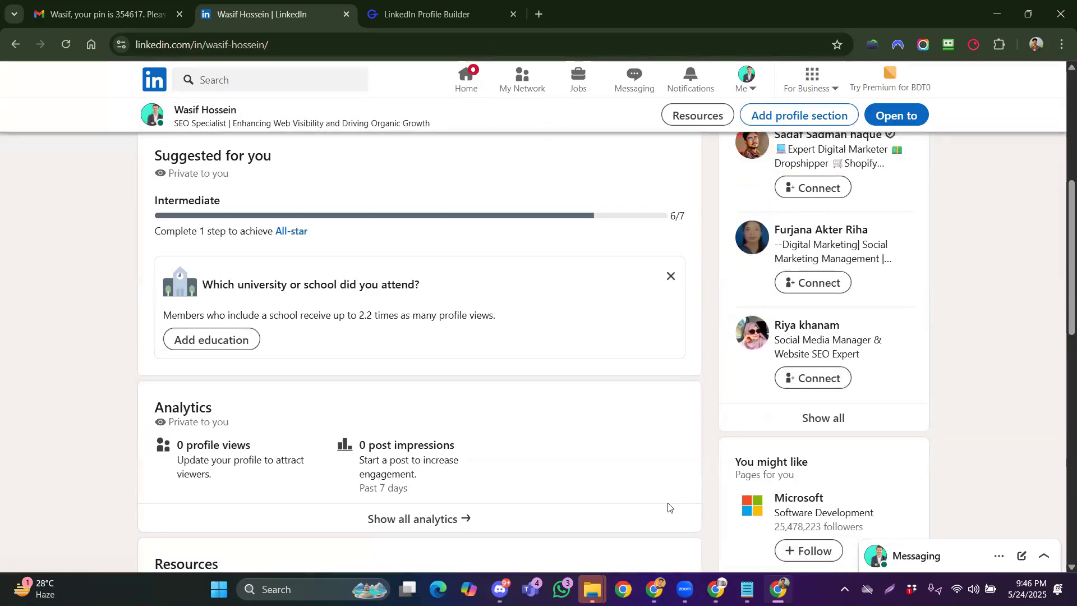
pyautogui.hotkey('alt', 'Tab')
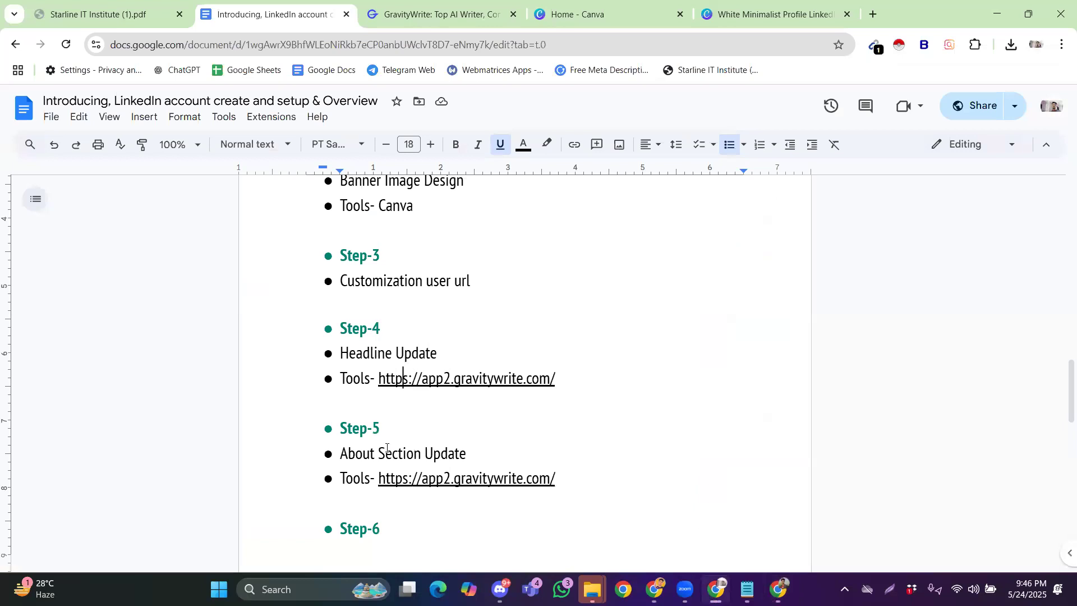
pyautogui.scroll(-5, 387, 449)
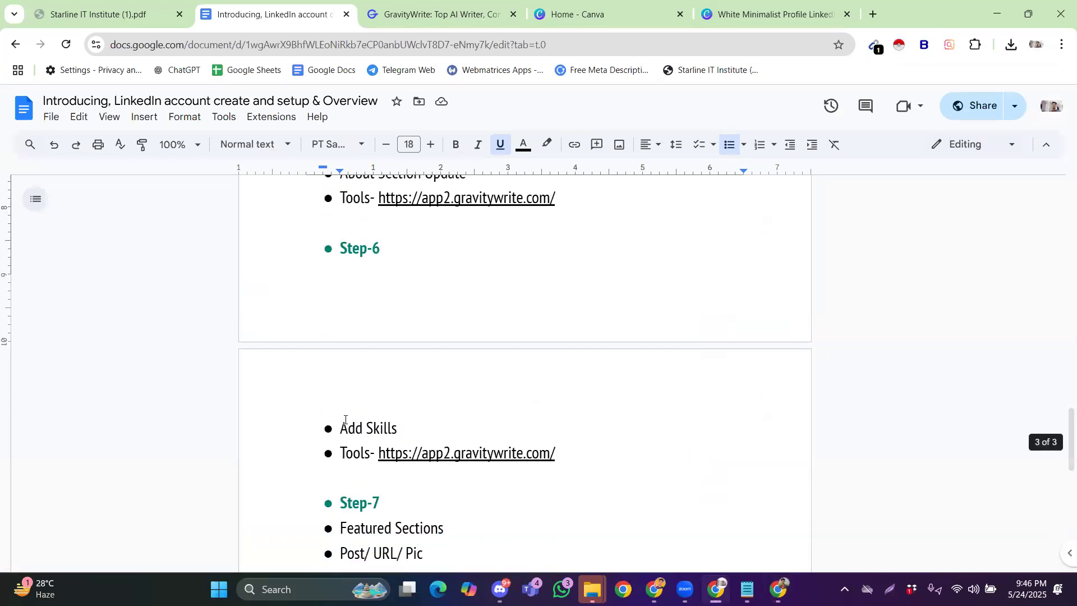
pyautogui.hotkey('alt', 'Tab')
pyautogui.scroll(5, 439, 324)
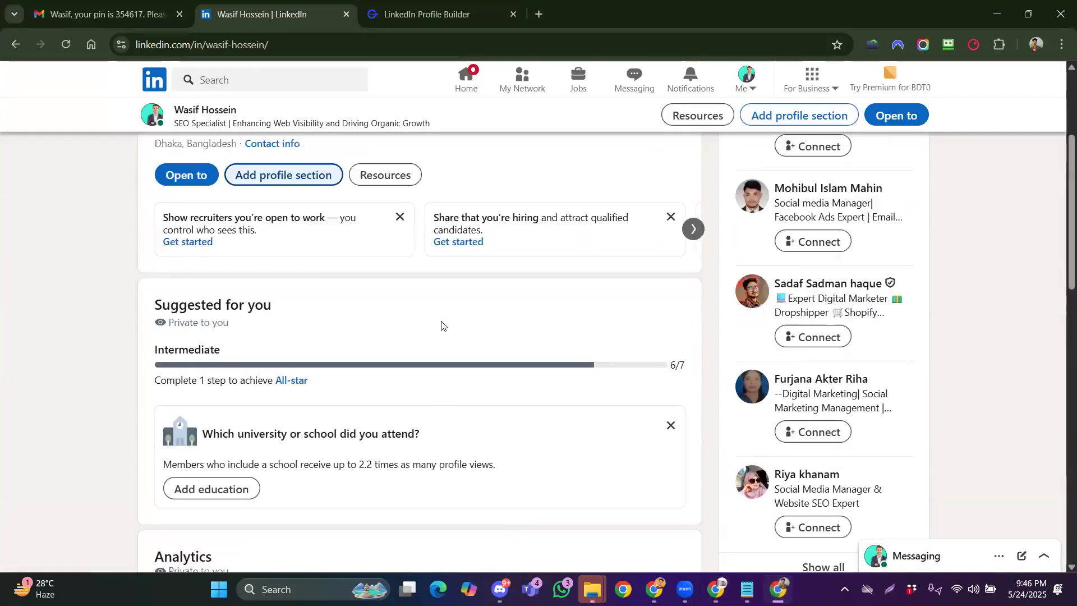
pyautogui.scroll(-2, 430, 333)
pyautogui.scroll(3, 448, 336)
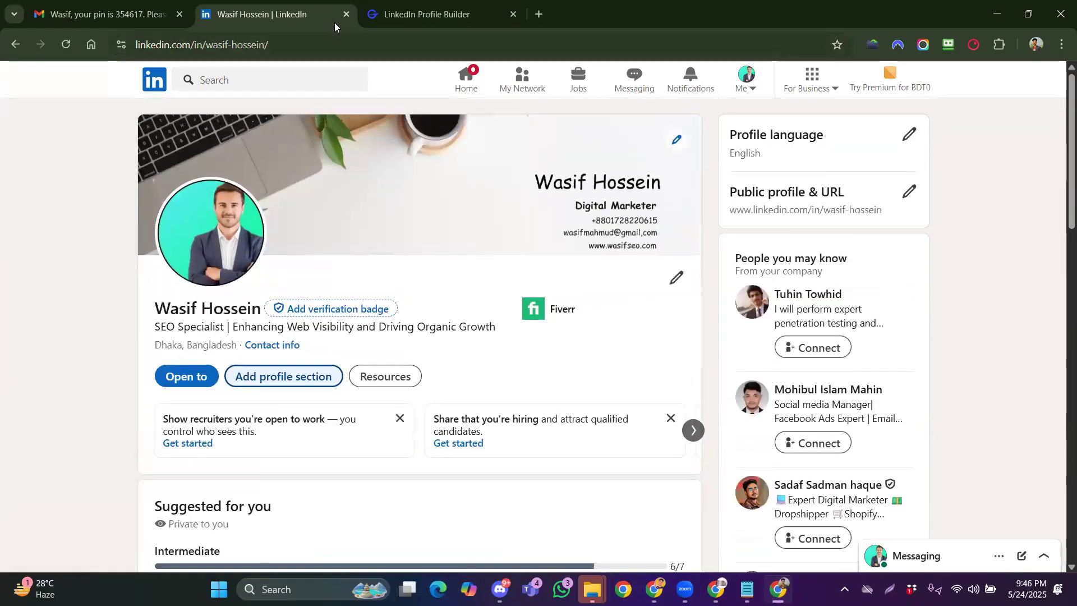
pyautogui.click(426, 14)
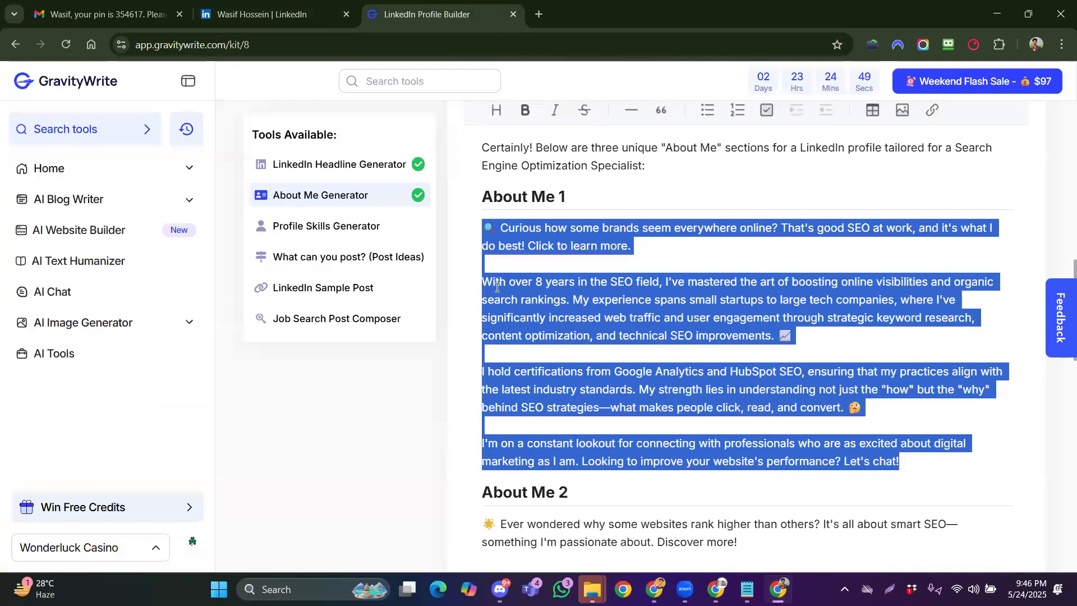
# Generate a 15-item SEO skills list with GravityWrite's Profile Skills Generator, then return to LinkedIn
pyautogui.click(358, 227)
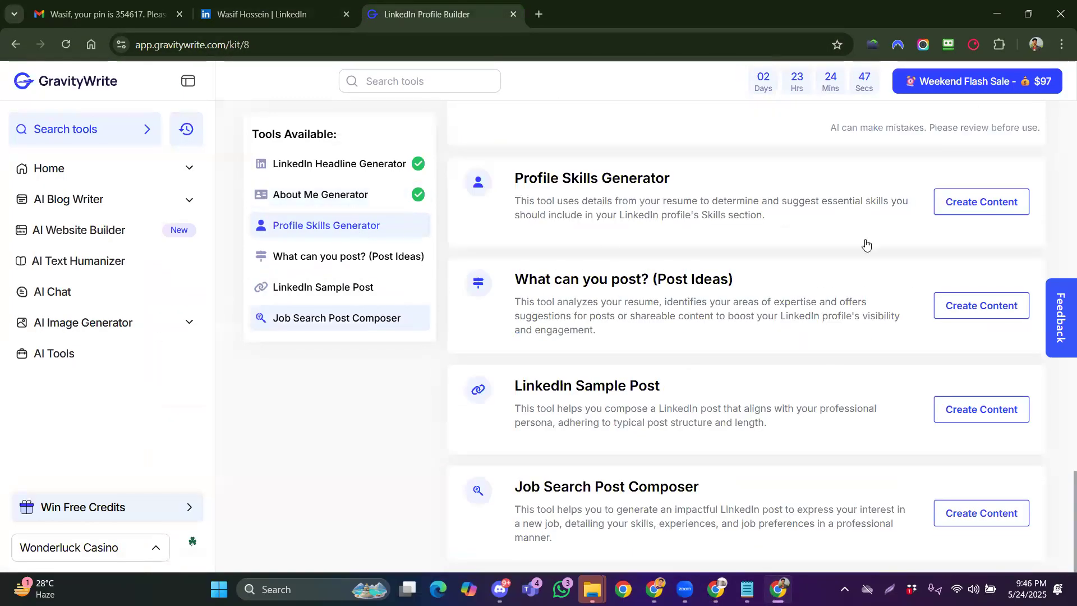
pyautogui.click(981, 202)
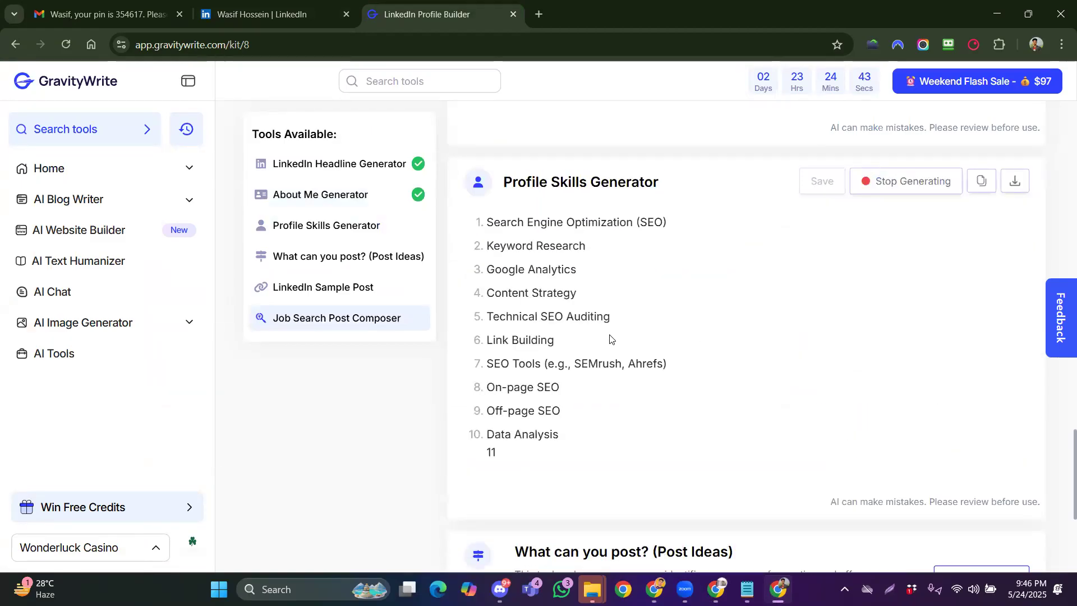
pyautogui.scroll(-4, 609, 349)
pyautogui.scroll(3, 609, 334)
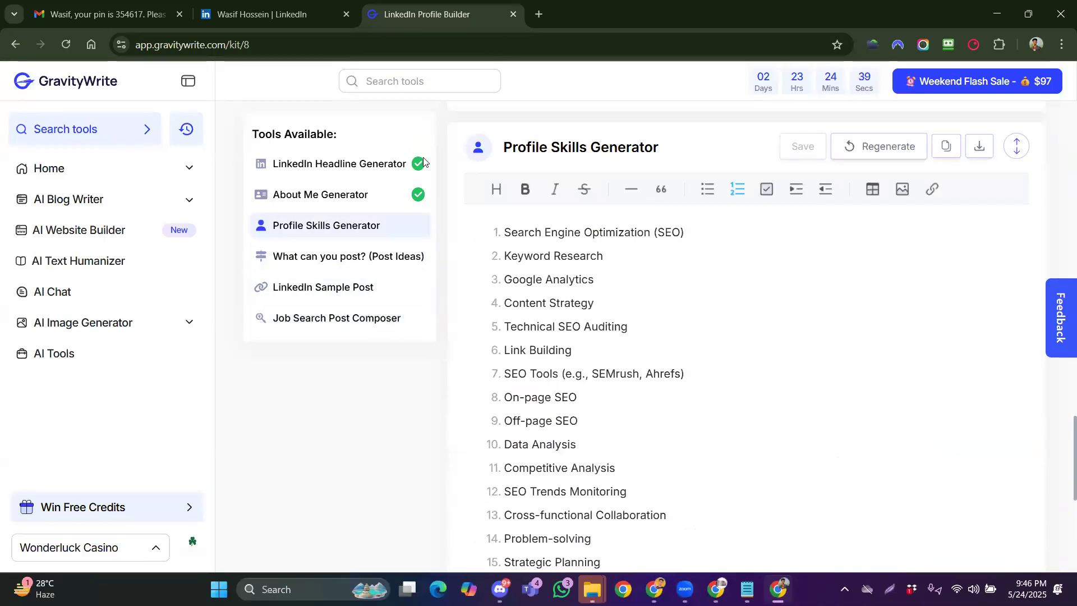
pyautogui.click(323, 20)
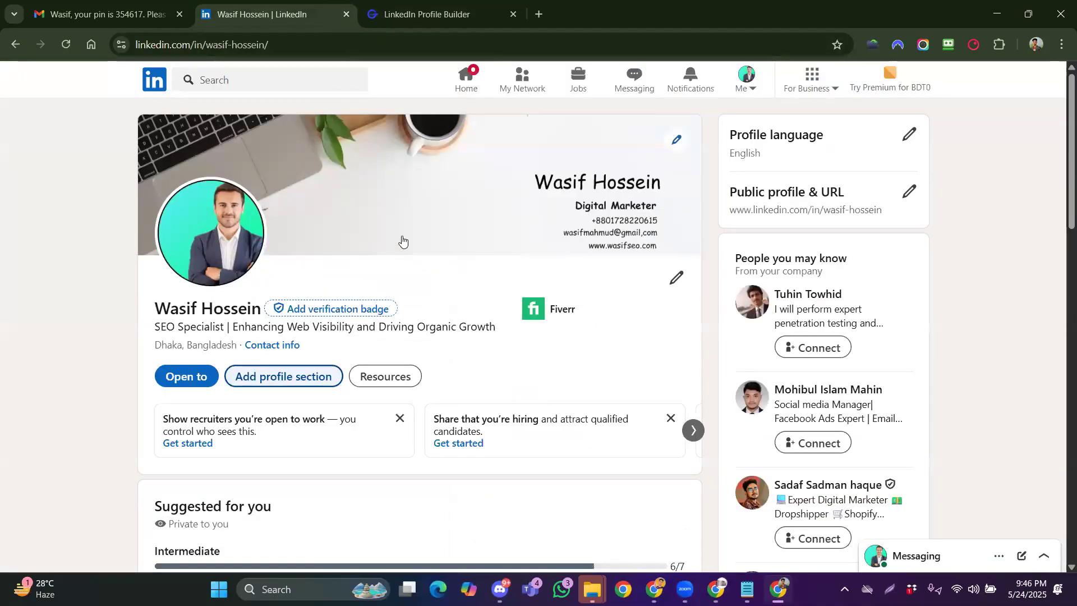
# Add Digital Marketing as a profile skill without following its content
pyautogui.click(269, 379)
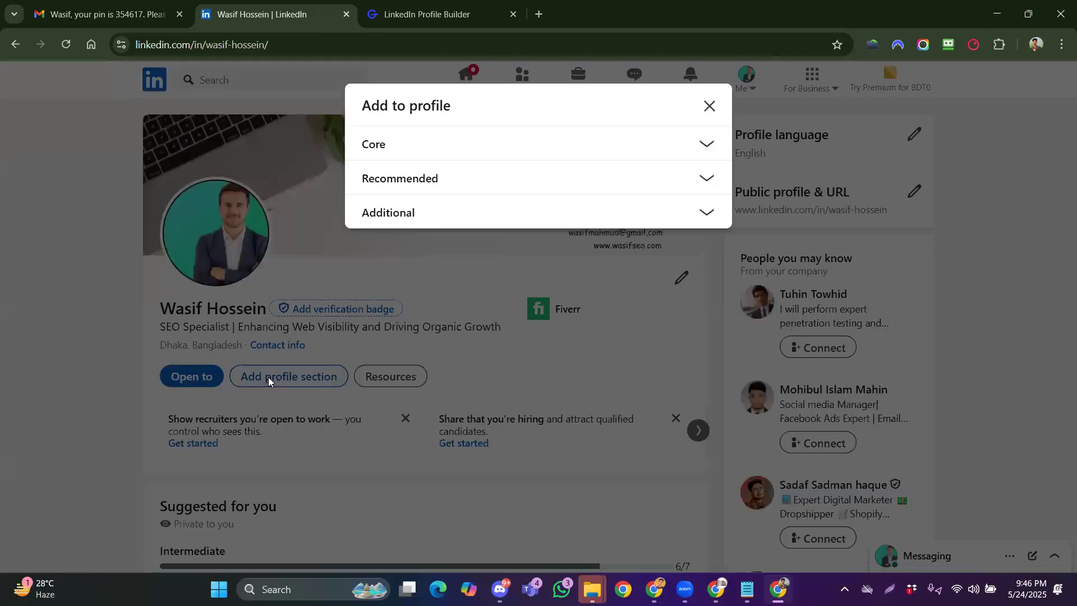
pyautogui.click(379, 144)
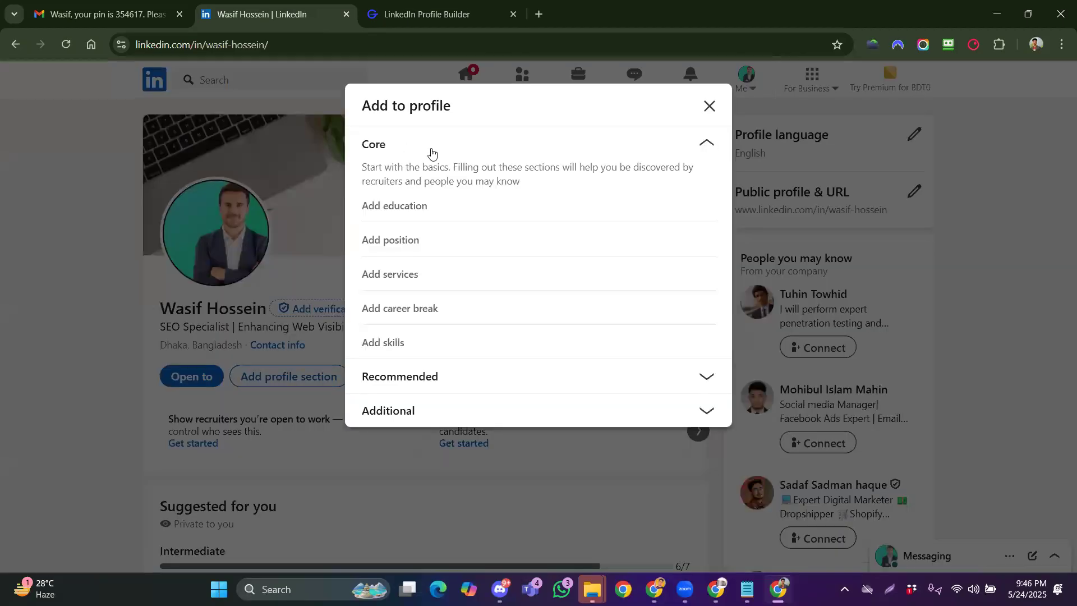
pyautogui.click(389, 345)
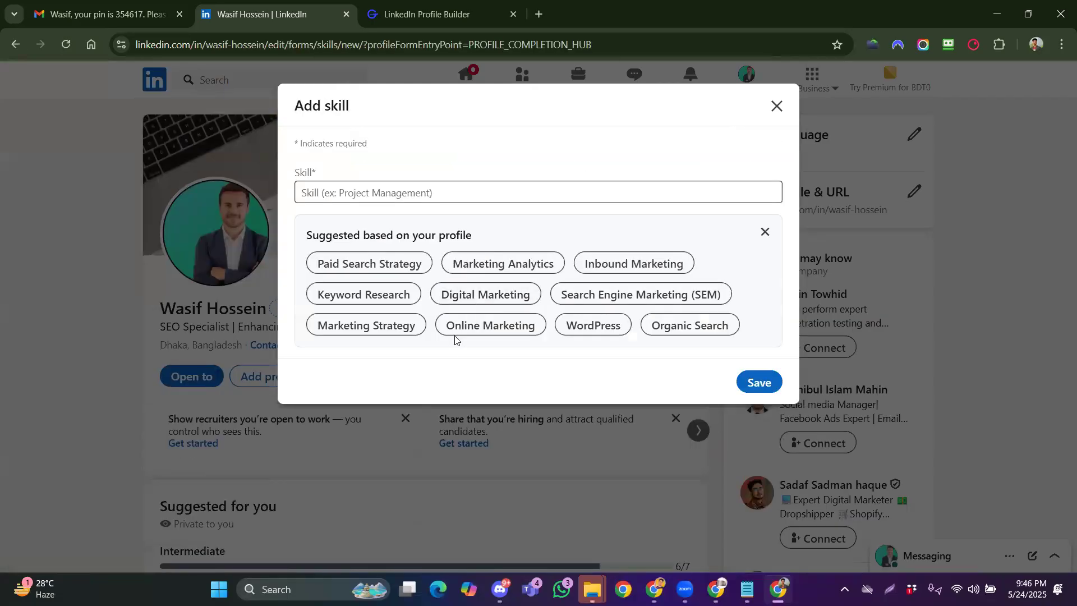
pyautogui.click(502, 296)
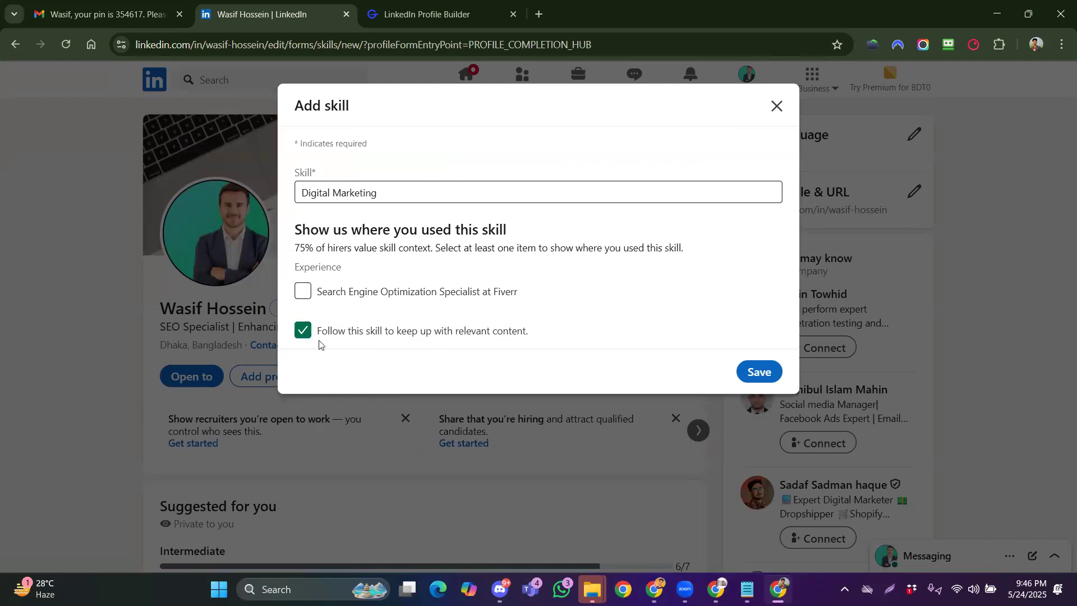
pyautogui.click(304, 331)
pyautogui.click(758, 371)
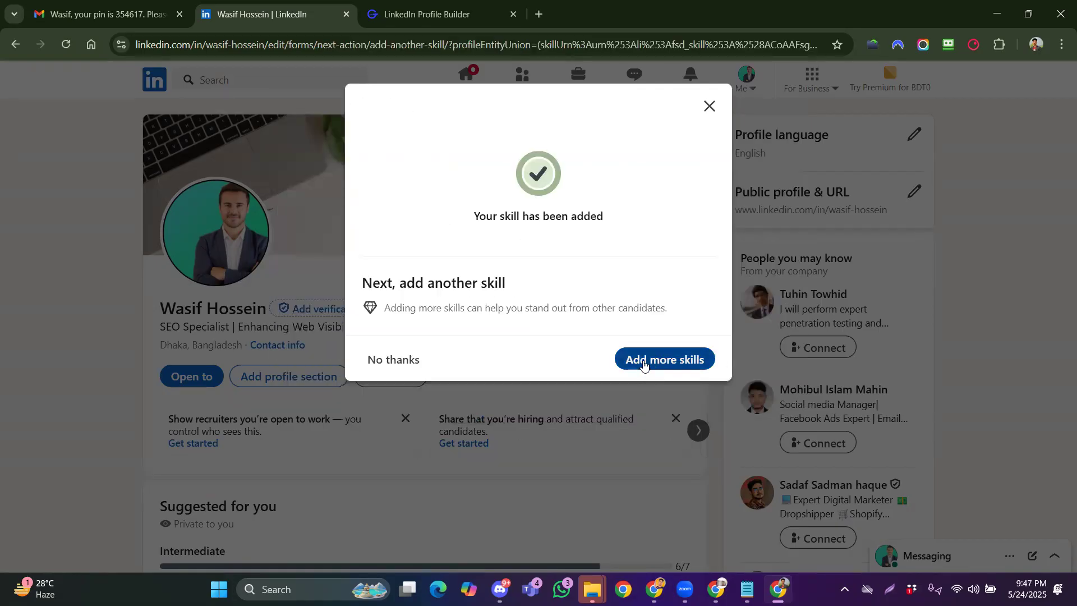
pyautogui.click(643, 362)
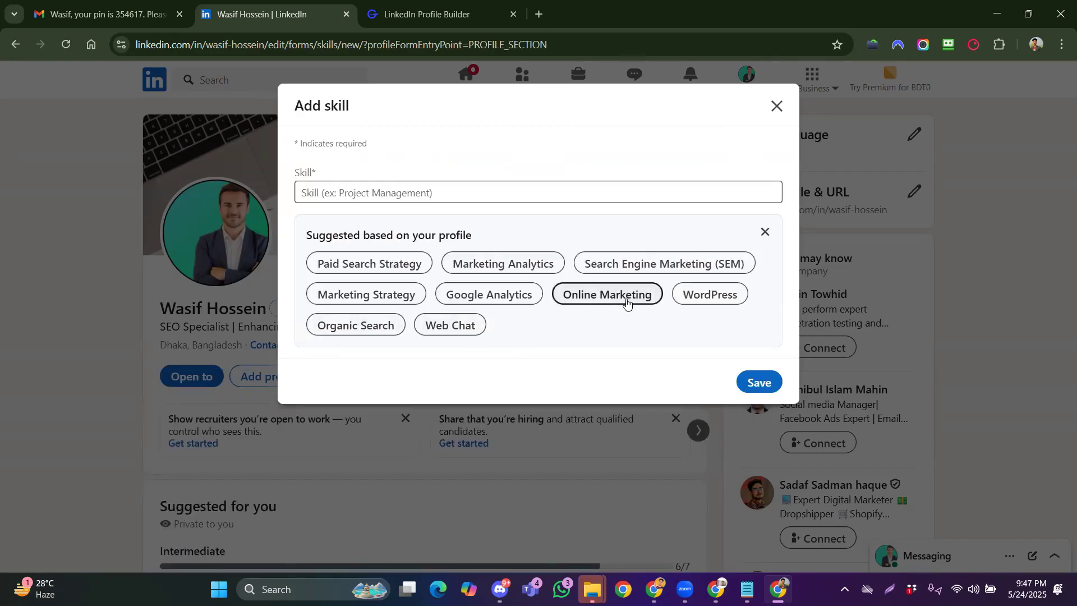
pyautogui.click(368, 20)
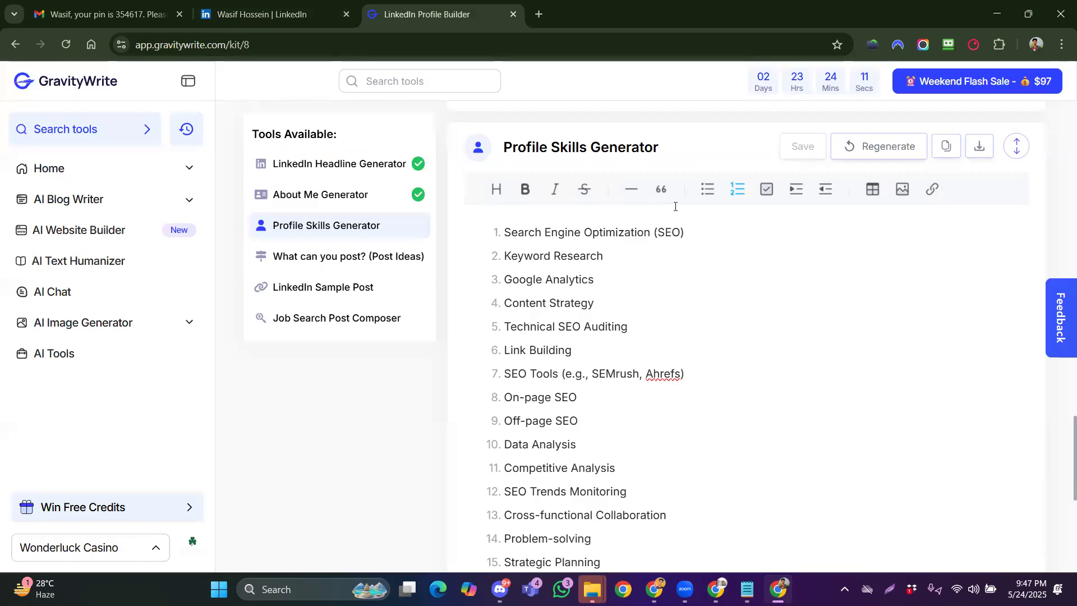
# Copy Keyword Research from the GravityWrite list and save it as a LinkedIn profile skill
pyautogui.moveTo(504, 256); pyautogui.dragTo(621, 258)
pyautogui.hotkey('ctrl', 'c')
pyautogui.click(297, 19)
pyautogui.click(384, 187)
pyautogui.hotkey('ctrl', 'v')
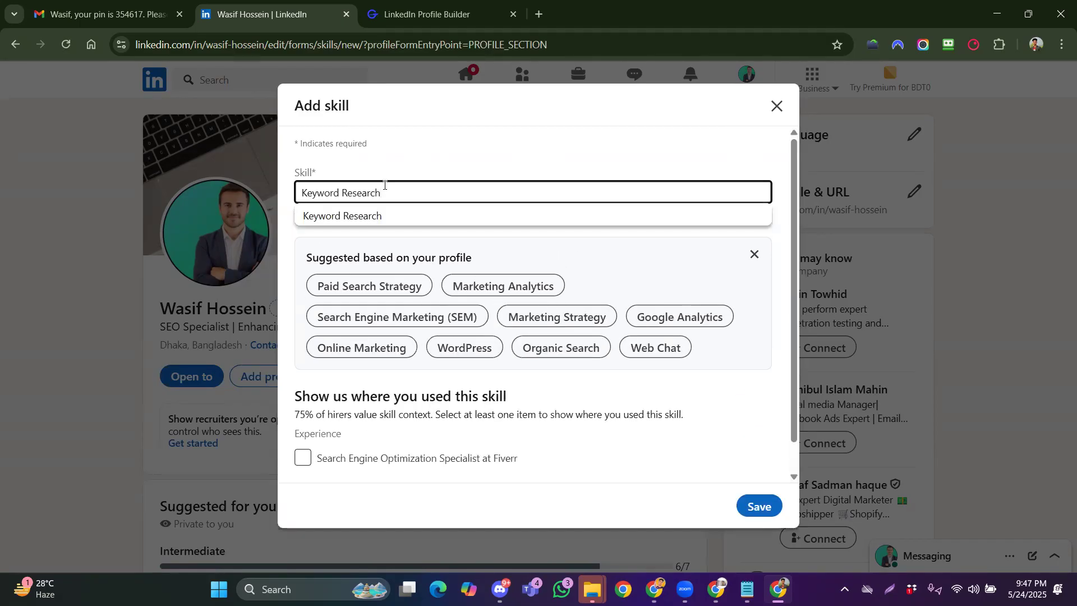
pyautogui.click(399, 219)
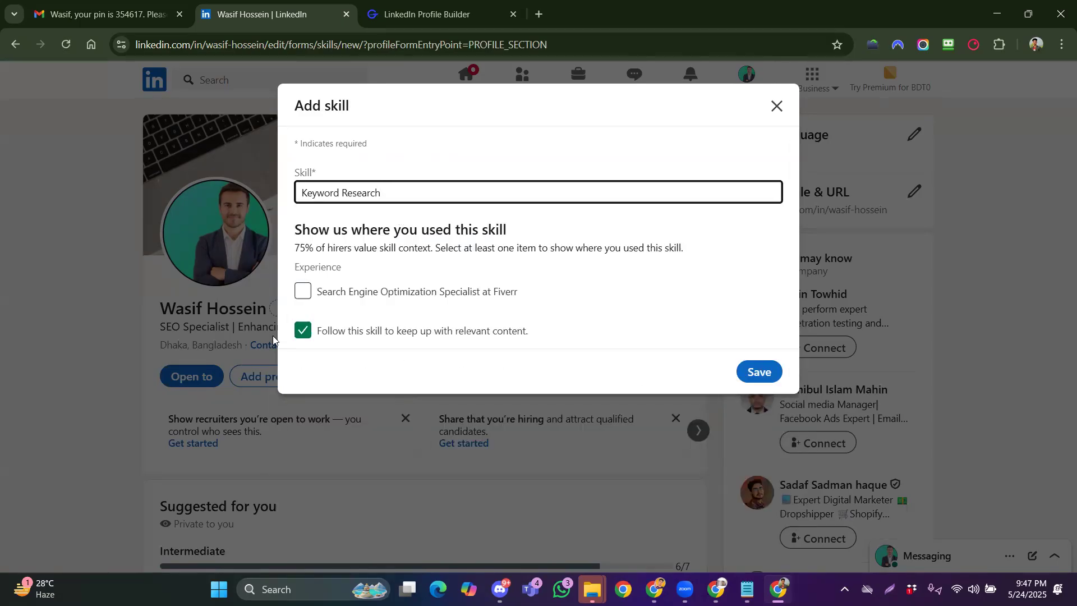
pyautogui.click(756, 372)
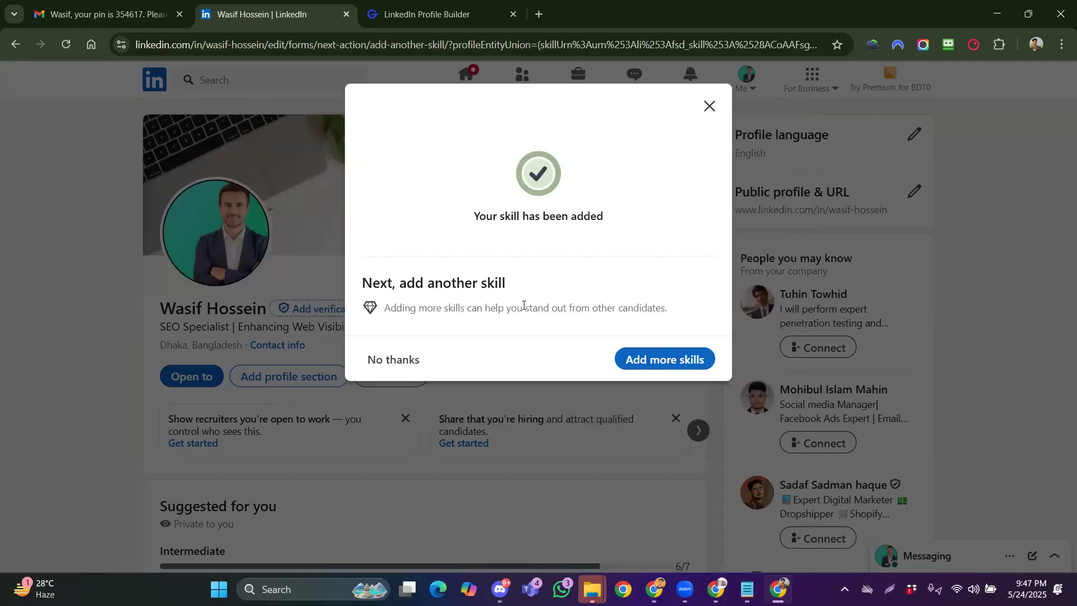
pyautogui.click(625, 363)
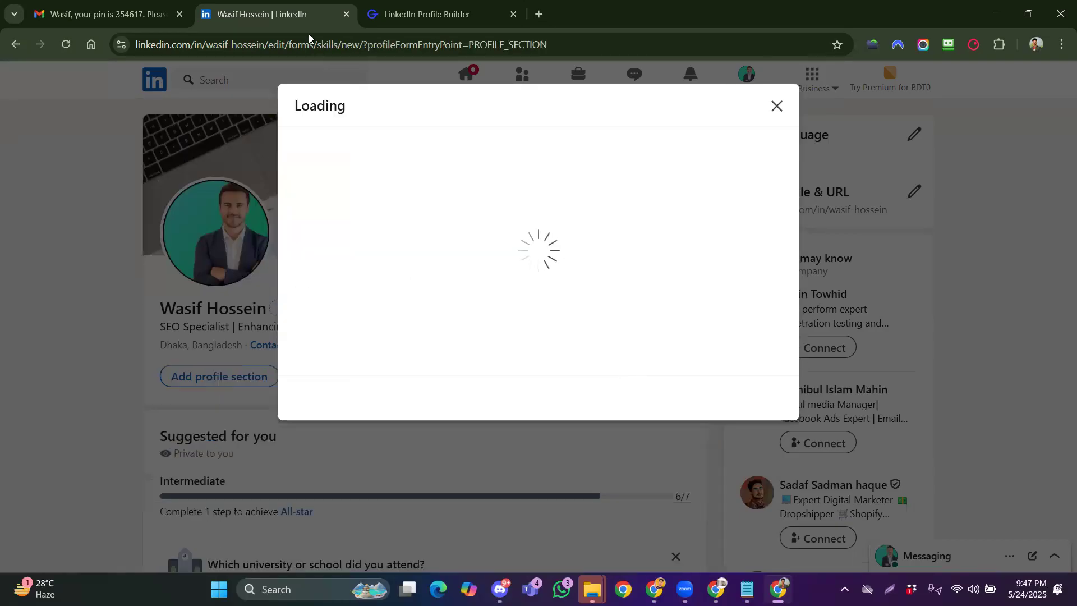
# Copy Google Analytics from the GravityWrite list and save it as another profile skill
pyautogui.click(386, 17)
pyautogui.moveTo(601, 284); pyautogui.dragTo(507, 277)
pyautogui.hotkey('ctrl', 'c')
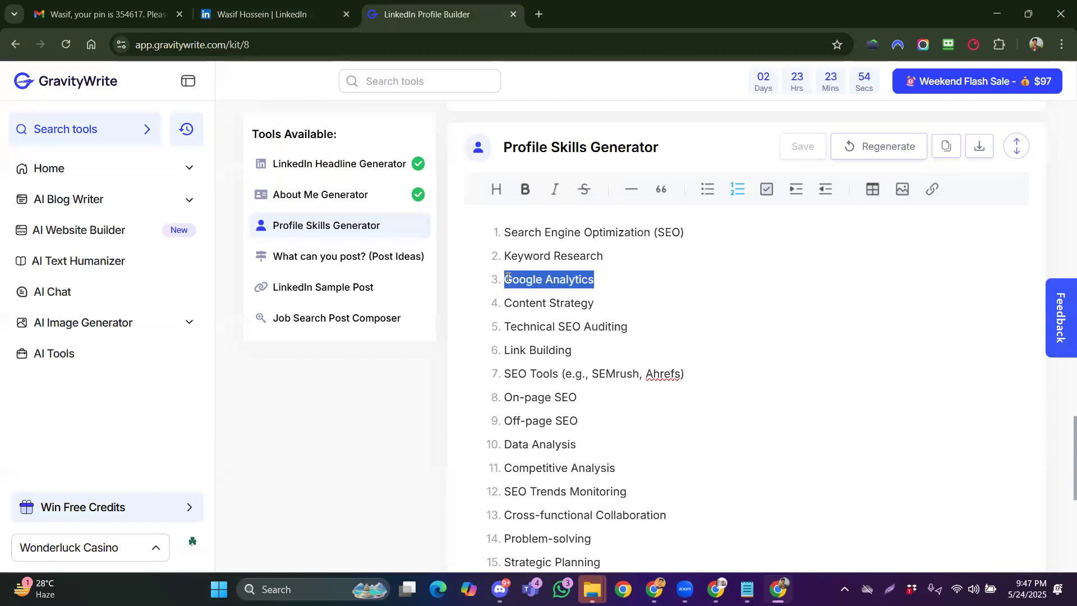
pyautogui.click(289, 17)
pyautogui.click(444, 192)
pyautogui.hotkey('ctrl', 'v')
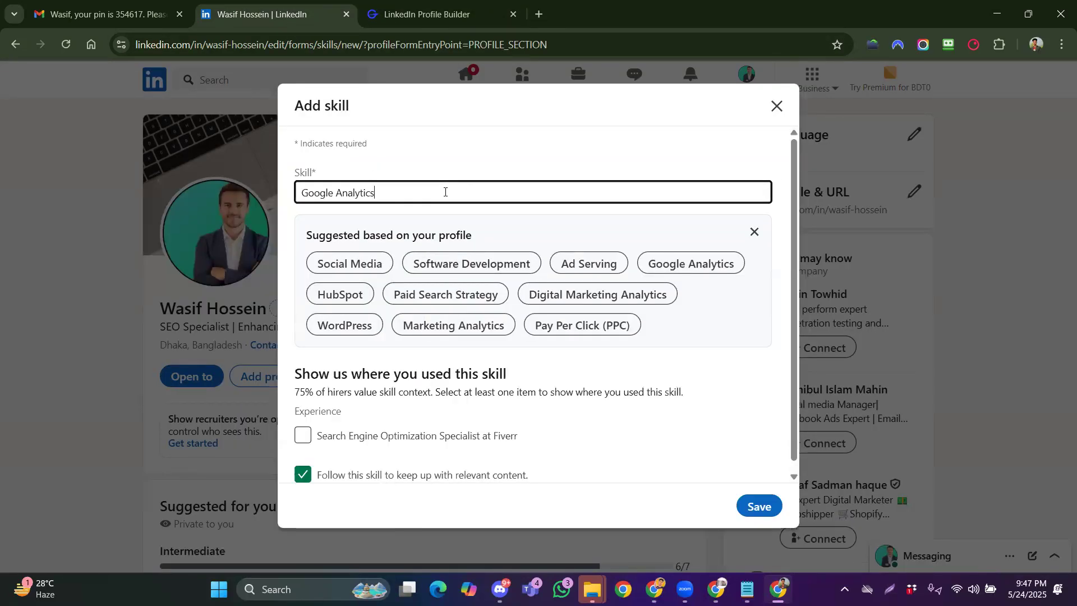
pyautogui.click(452, 222)
pyautogui.click(758, 373)
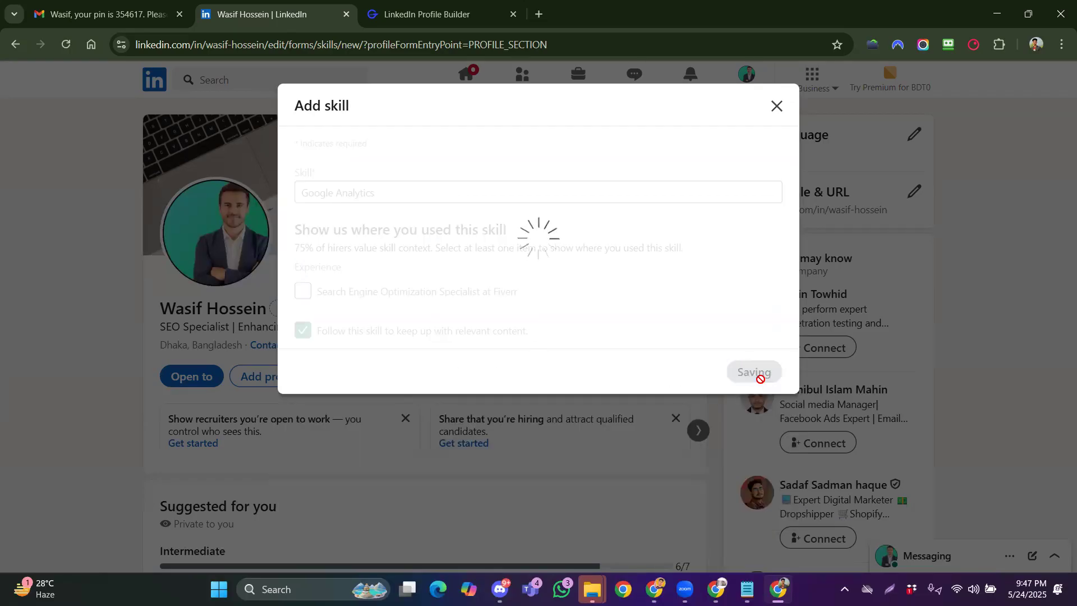
pyautogui.click(667, 359)
# Copy On-page SEO from GravityWrite and save it as the On-Page SEO profile skill
pyautogui.click(382, 22)
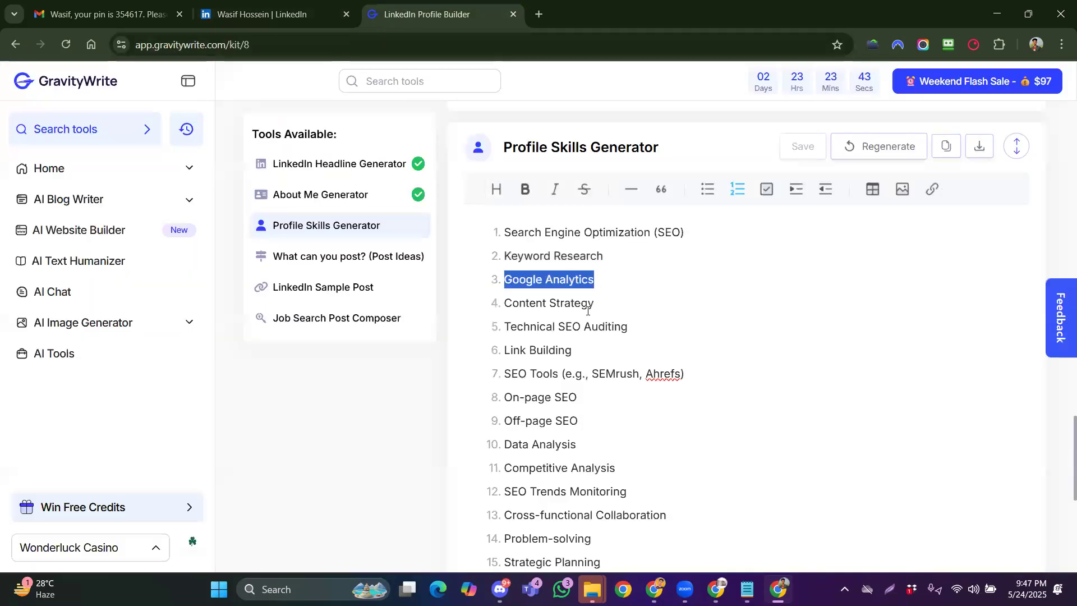
pyautogui.scroll(-5, 586, 314)
pyautogui.scroll(4, 580, 349)
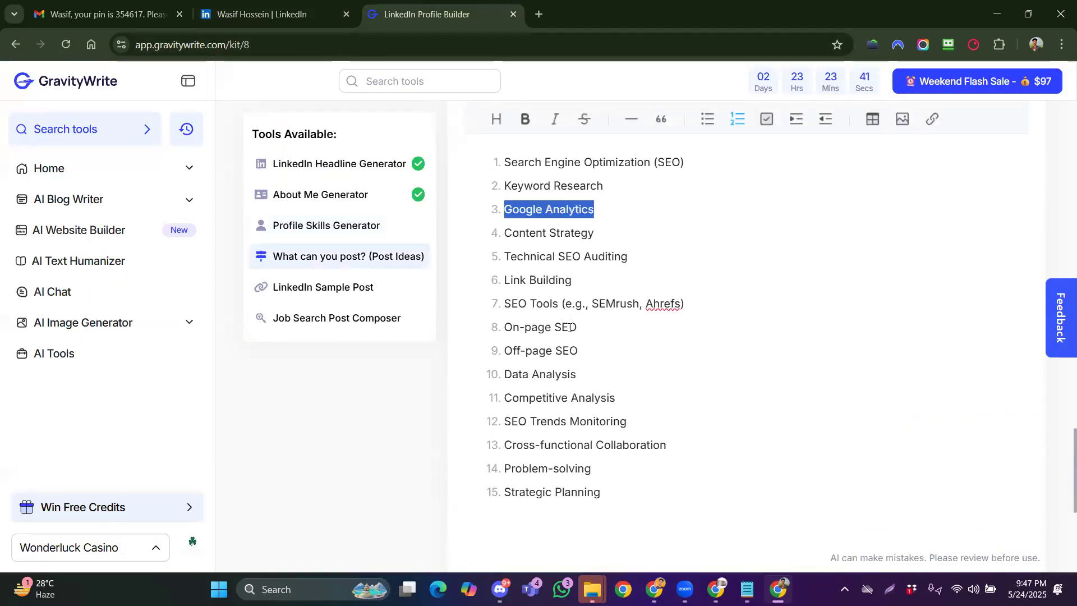
pyautogui.moveTo(579, 327); pyautogui.dragTo(506, 323)
pyautogui.hotkey('ctrl', 'c')
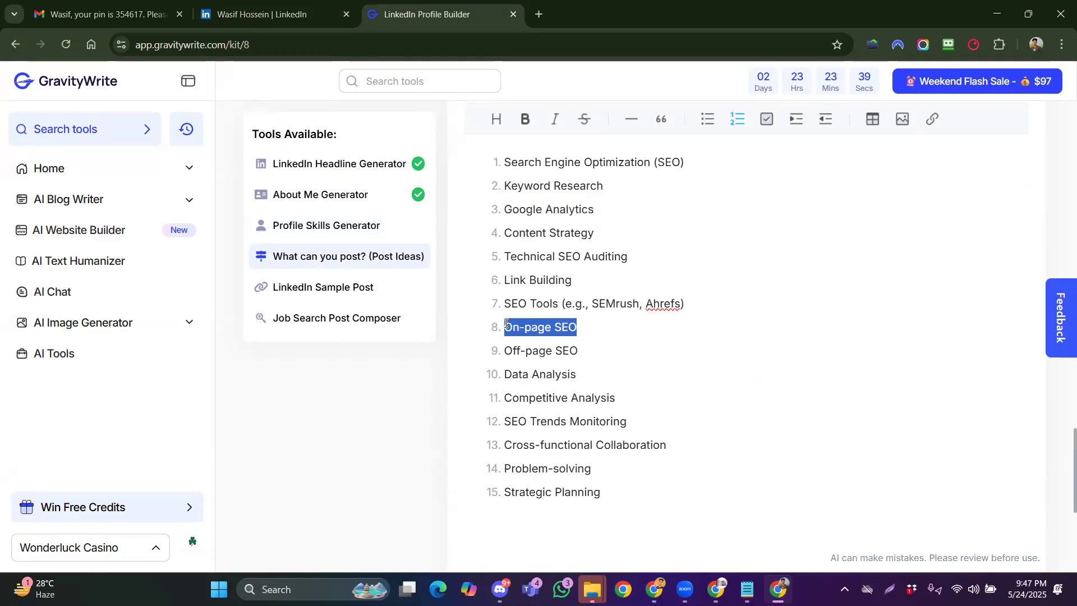
pyautogui.click(273, 14)
pyautogui.click(380, 192)
pyautogui.hotkey('ctrl', 'v')
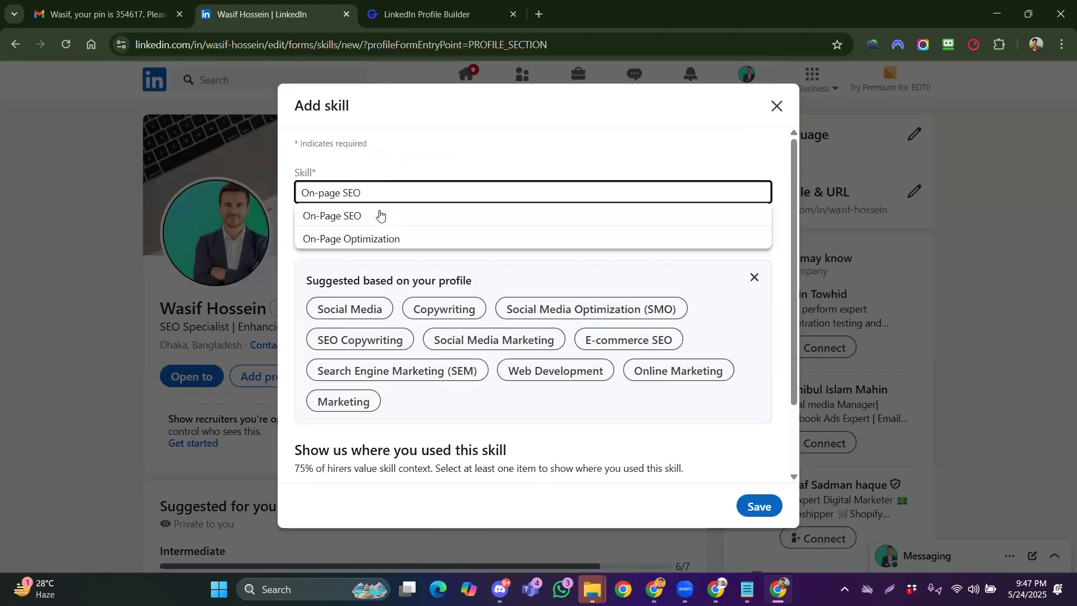
pyautogui.click(380, 215)
pyautogui.click(753, 371)
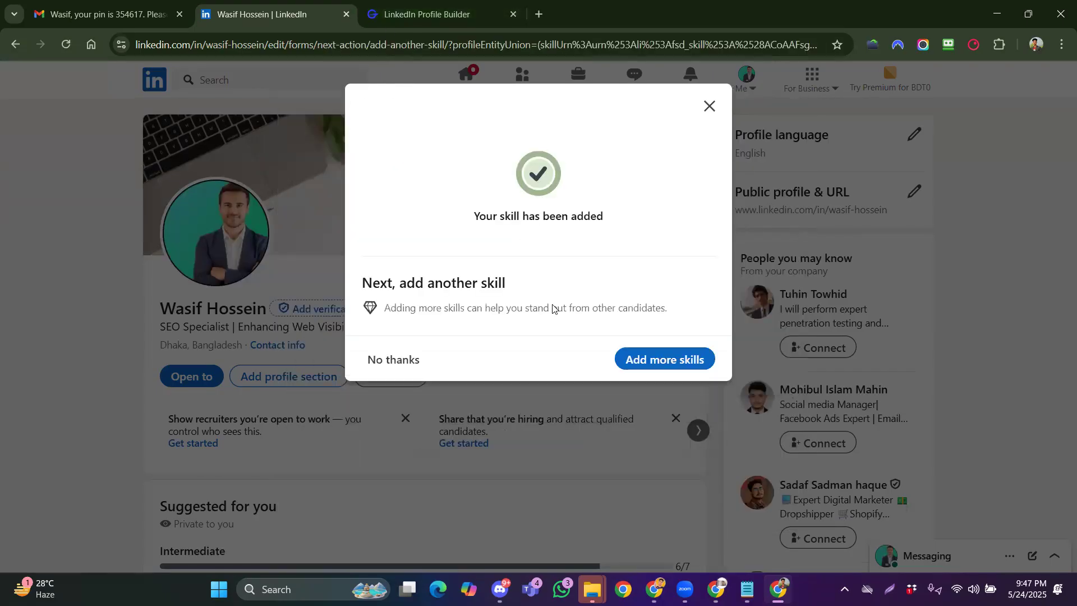
# Copy Off-page SEO from GravityWrite and save it as the Off-Page SEO profile skill
pyautogui.click(642, 362)
pyautogui.click(392, 20)
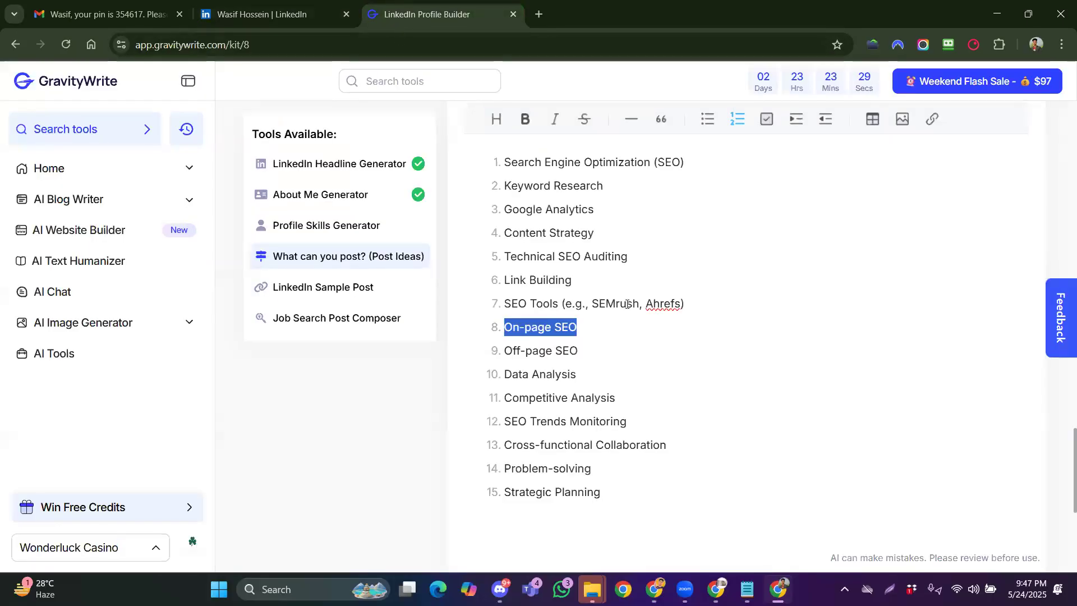
pyautogui.moveTo(579, 354); pyautogui.dragTo(504, 351)
pyautogui.hotkey('ctrl', 'c')
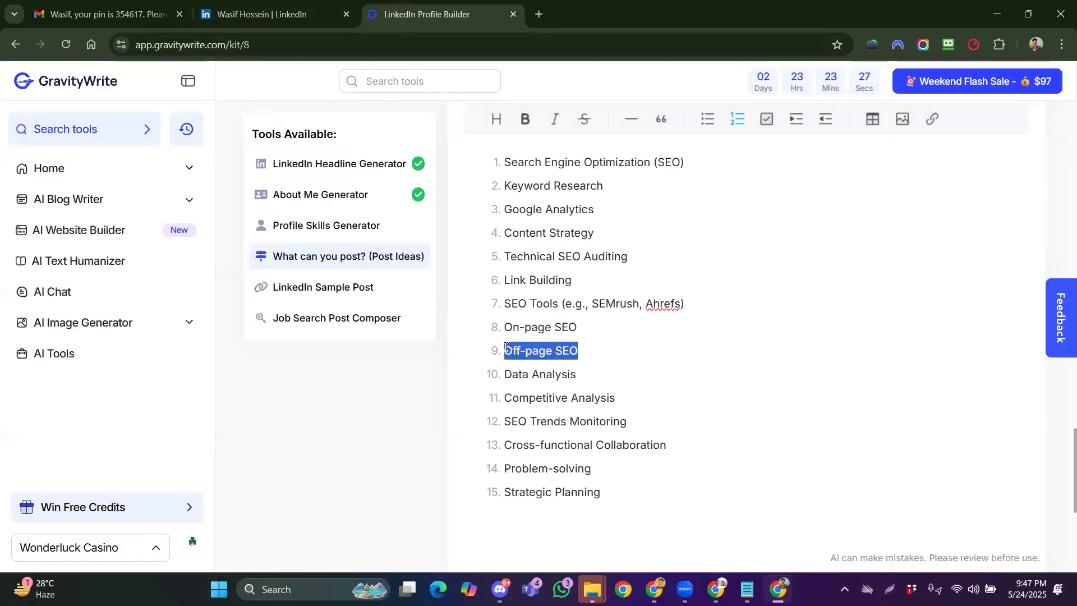
pyautogui.click(275, 14)
pyautogui.click(405, 187)
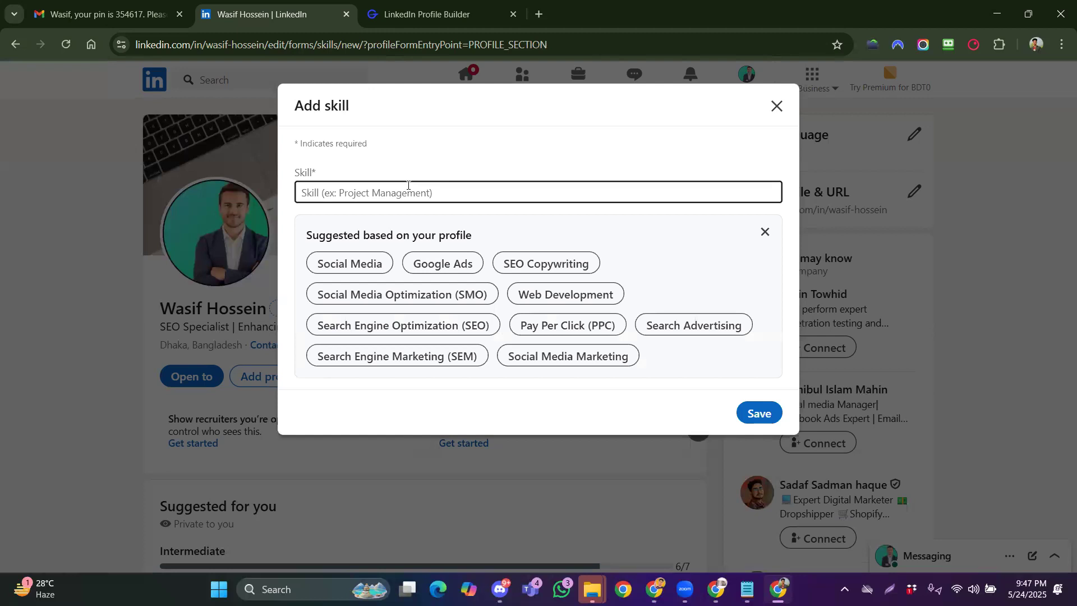
pyautogui.hotkey('ctrl', 'v')
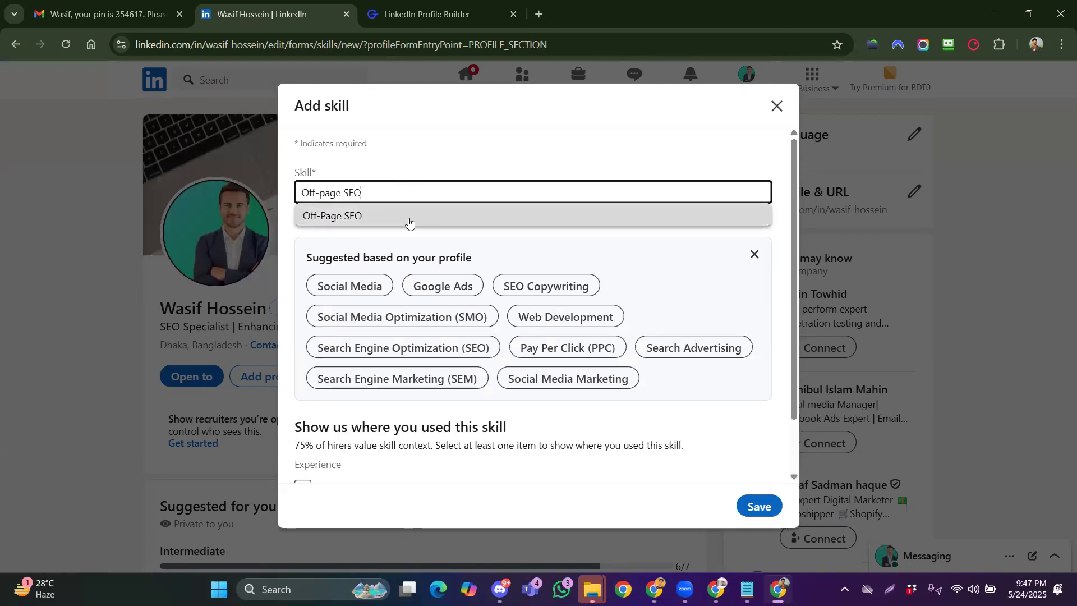
pyautogui.click(407, 219)
pyautogui.click(754, 372)
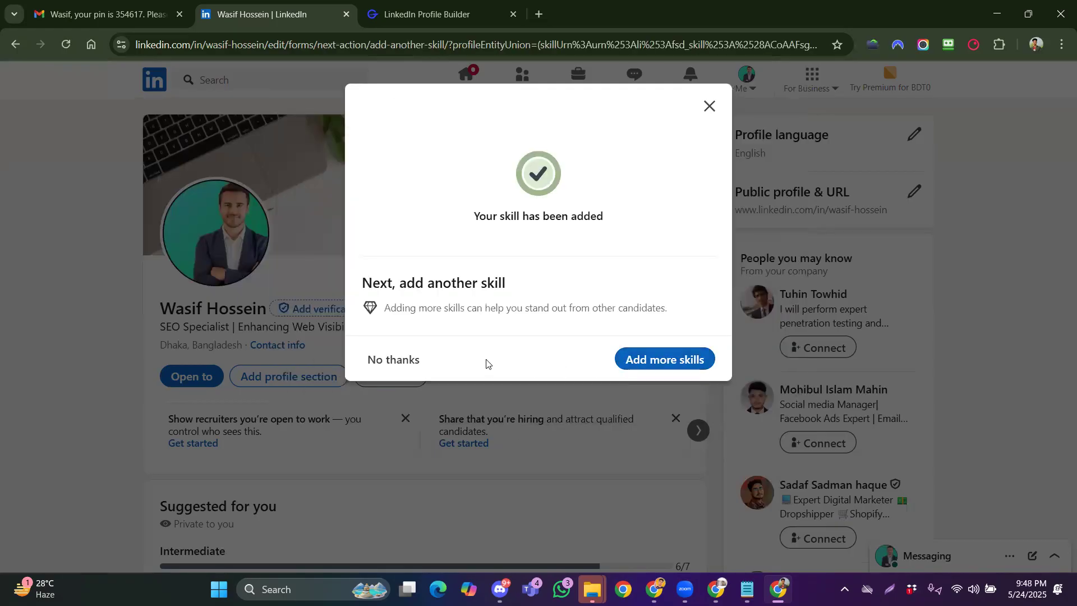
# Add Facebook Marketing as a skill by typing 'face', then decline more skills and tips
pyautogui.click(363, 19)
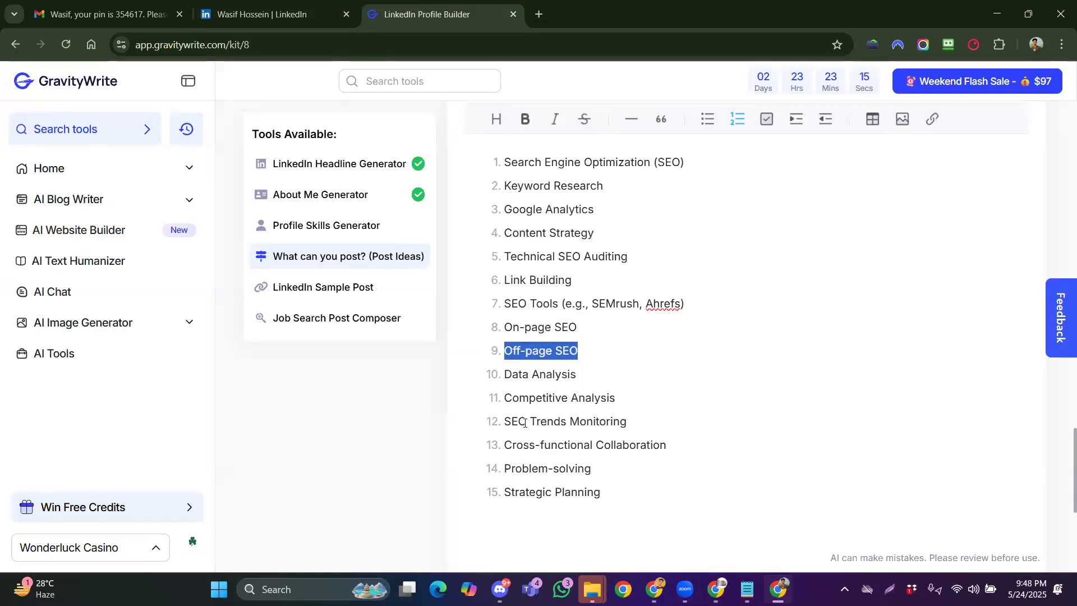
pyautogui.click(266, 19)
pyautogui.click(641, 373)
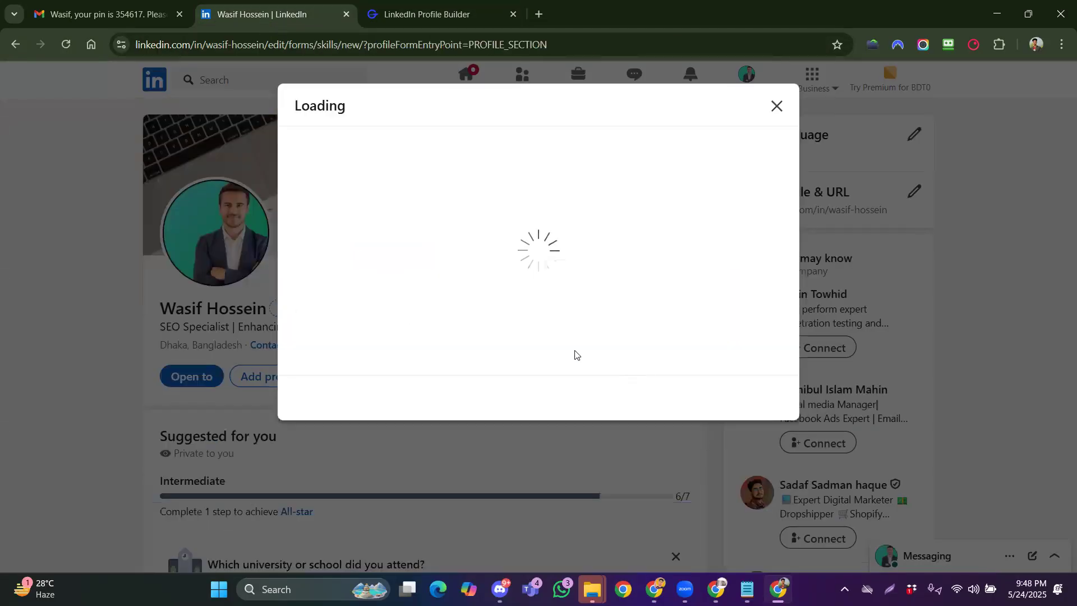
pyautogui.click(427, 190)
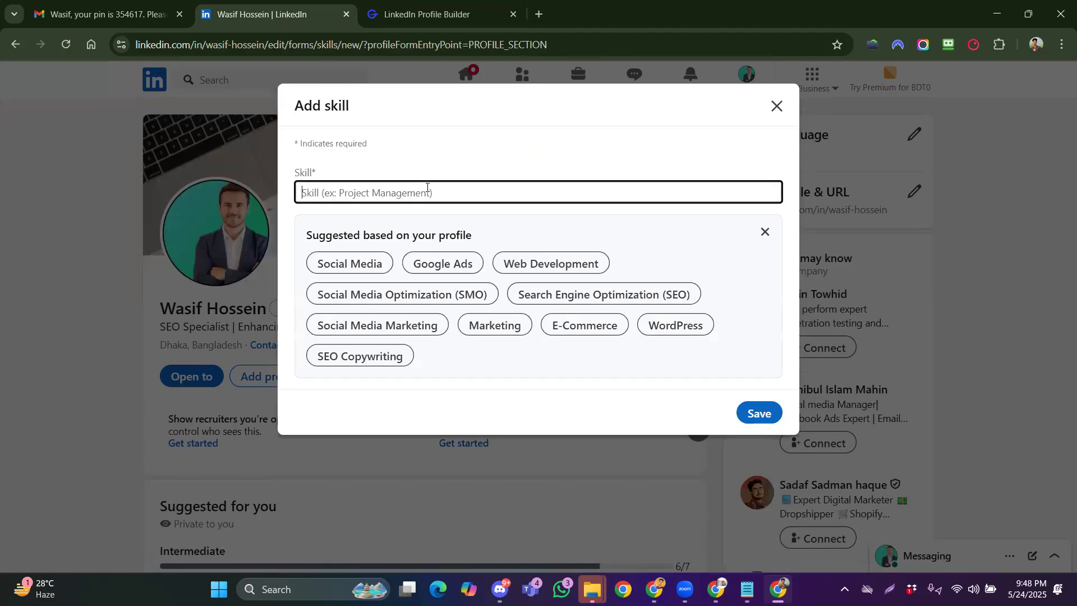
pyautogui.write('face')
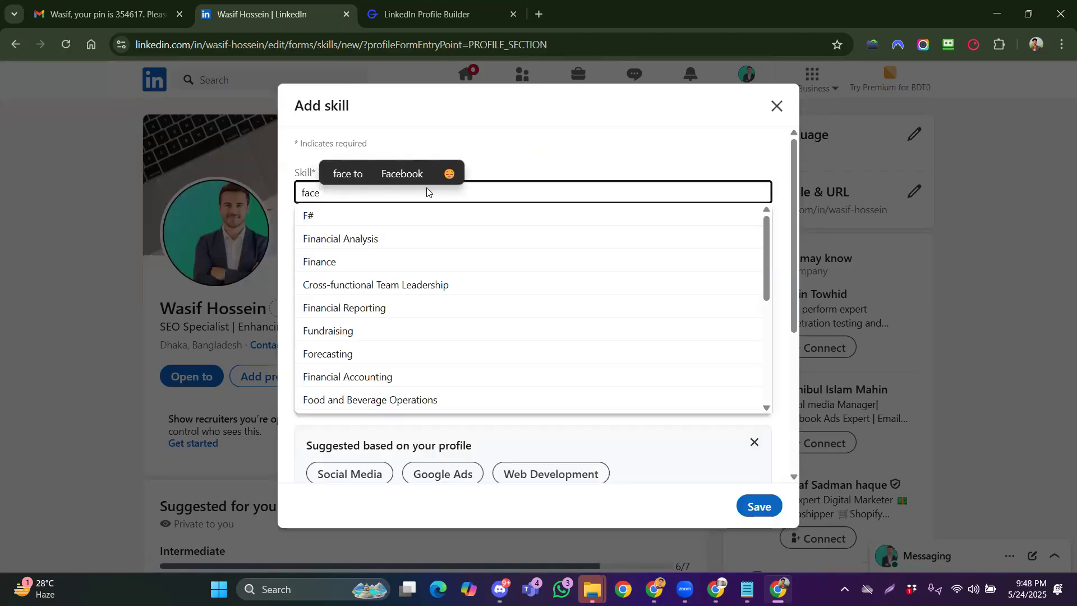
pyautogui.click(484, 238)
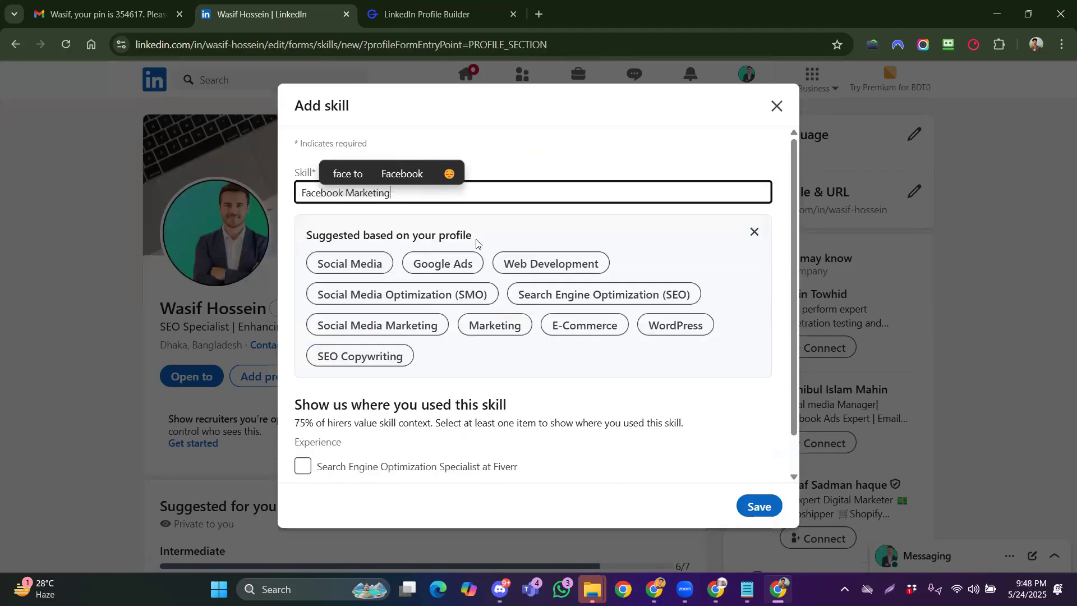
pyautogui.click(757, 372)
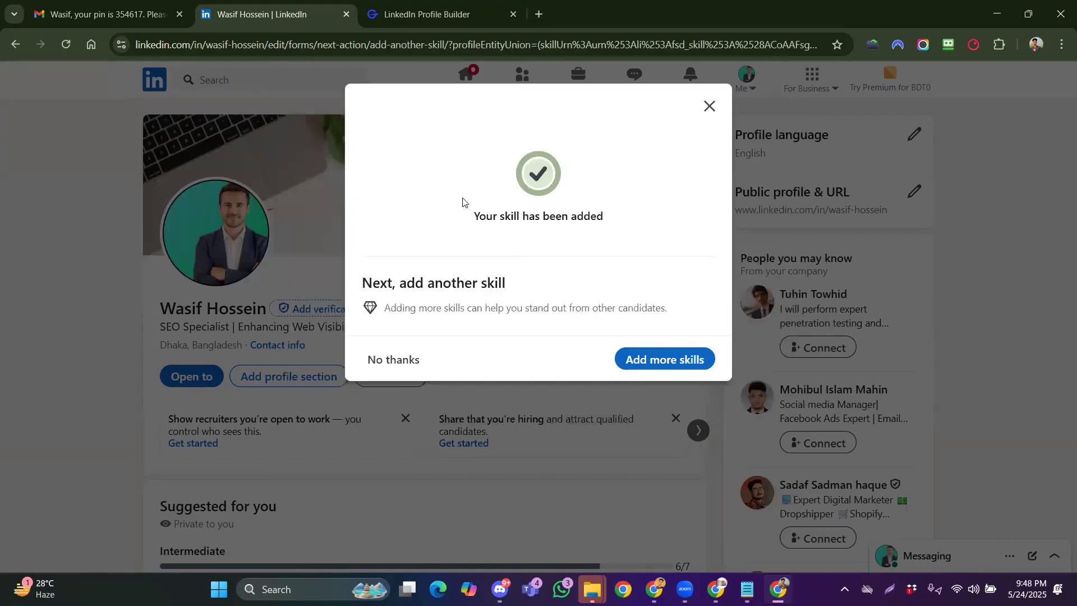
pyautogui.click(409, 362)
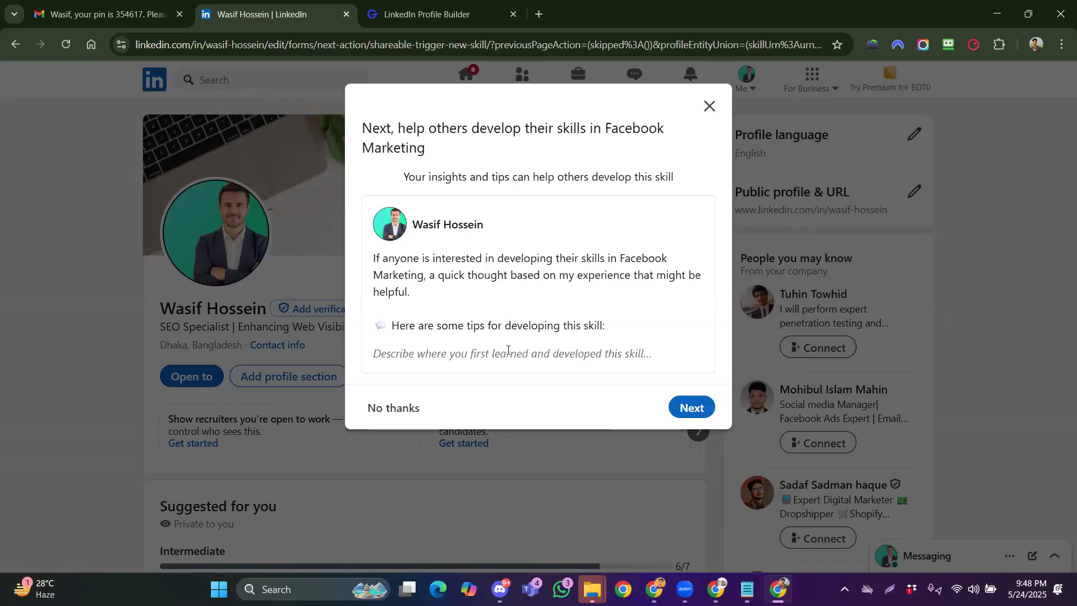
pyautogui.click(393, 407)
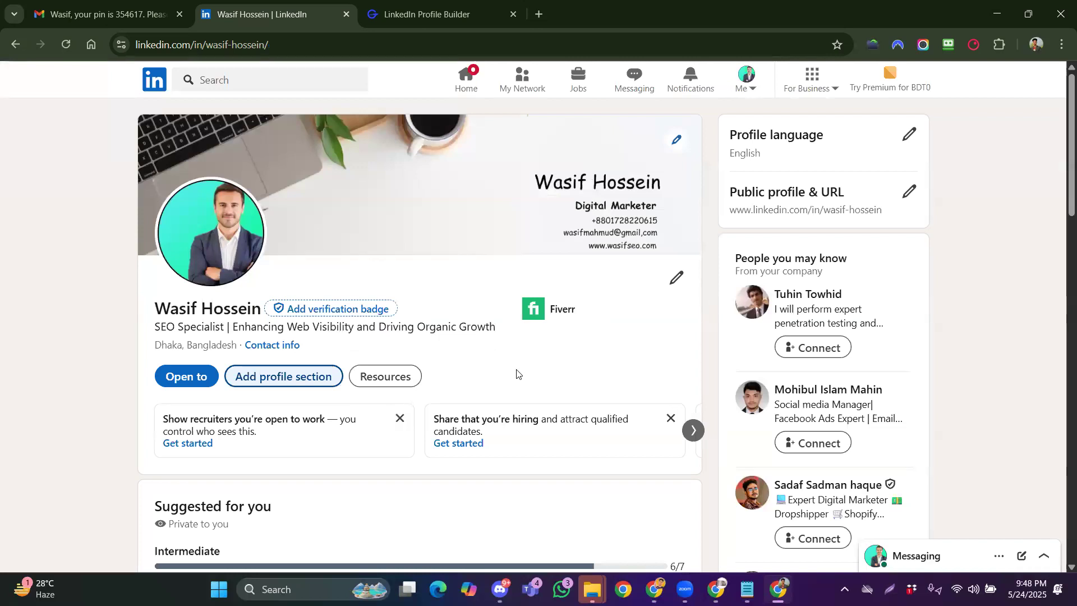
# Review the course outline in Google Docs and return to the LinkedIn profile
pyautogui.click(716, 589)
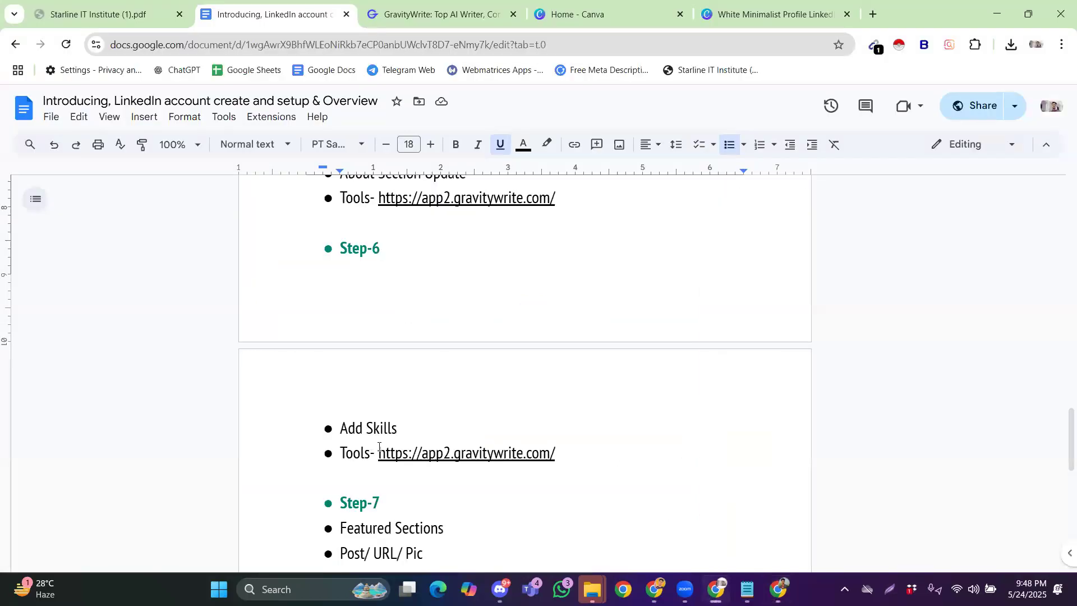
pyautogui.scroll(-5, 379, 446)
pyautogui.scroll(3, 375, 377)
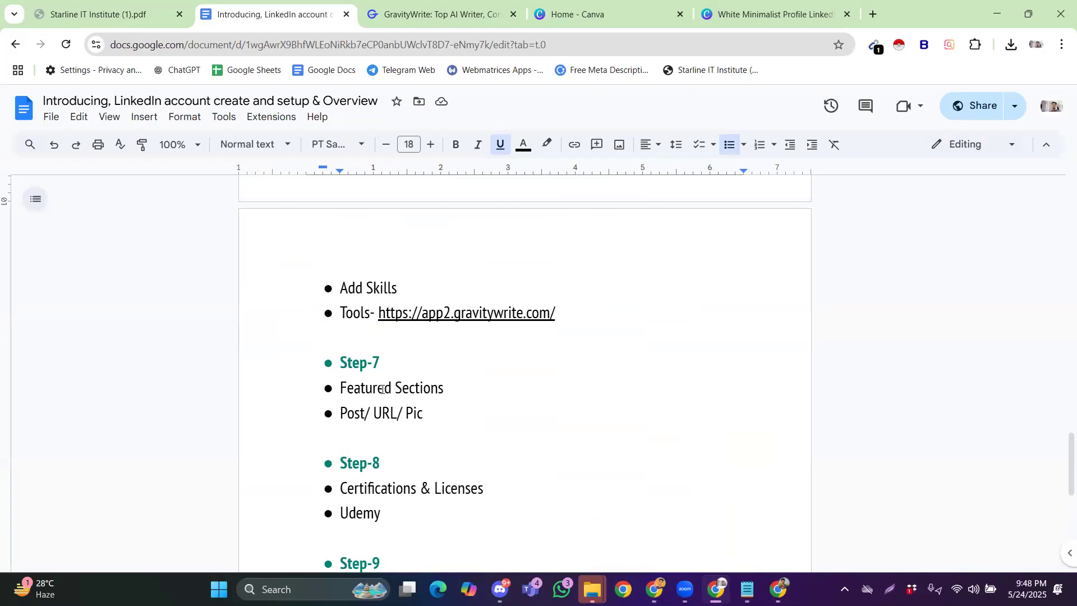
pyautogui.scroll(-1, 362, 408)
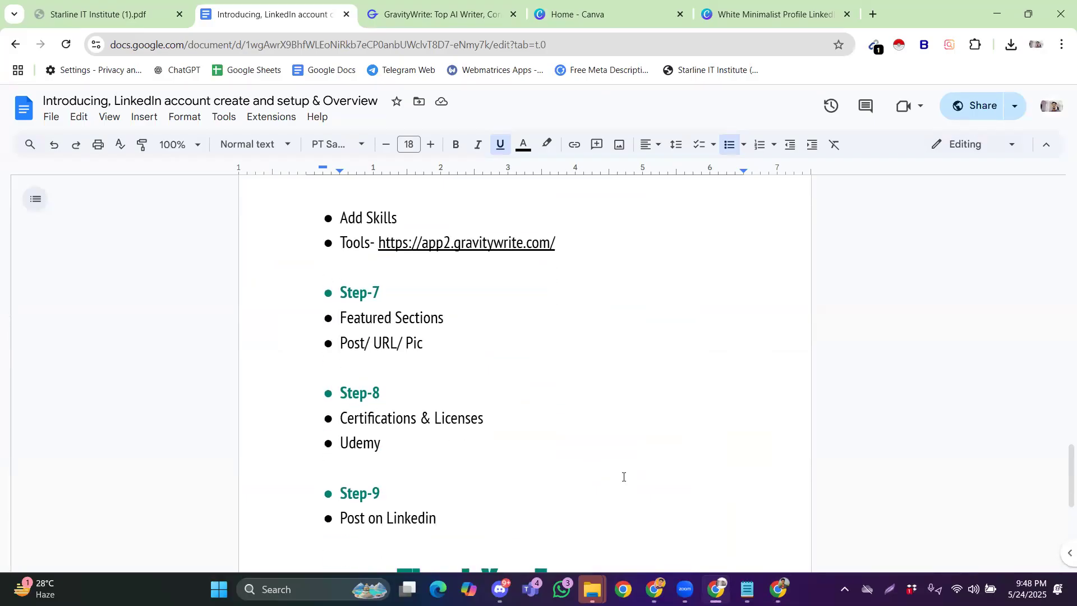
pyautogui.click(778, 589)
pyautogui.scroll(-3, 374, 318)
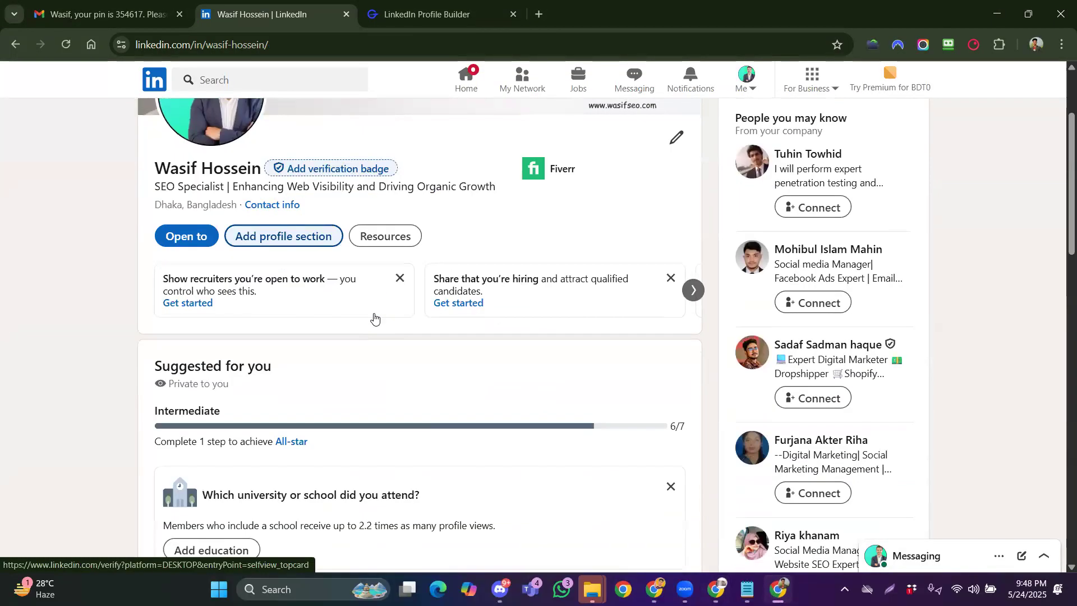
# Start a new education entry, without notifying the network, for Daffodil International University-DIU
pyautogui.click(293, 238)
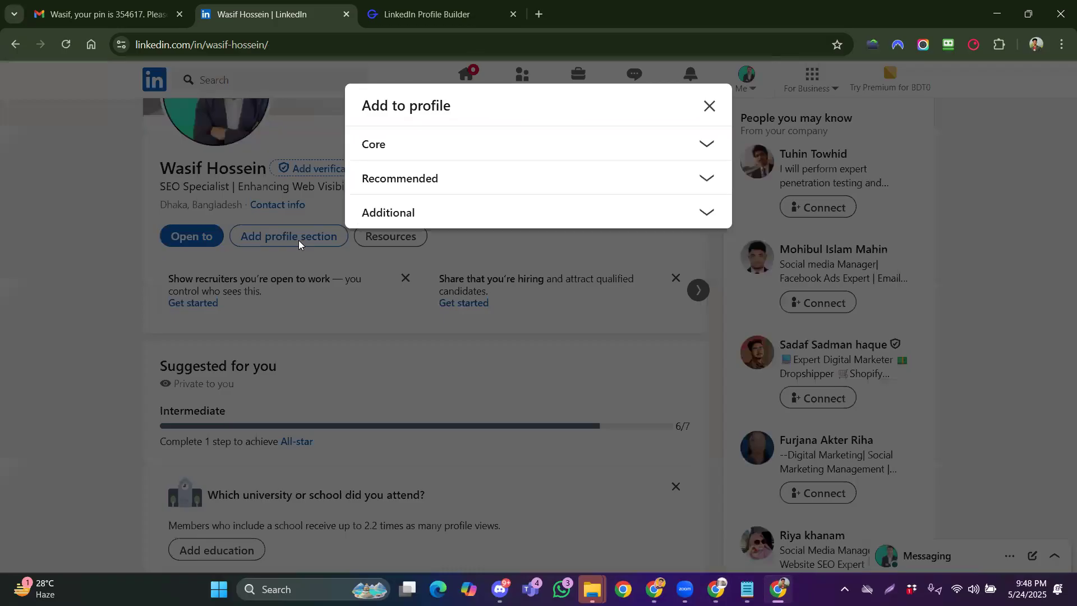
pyautogui.click(395, 156)
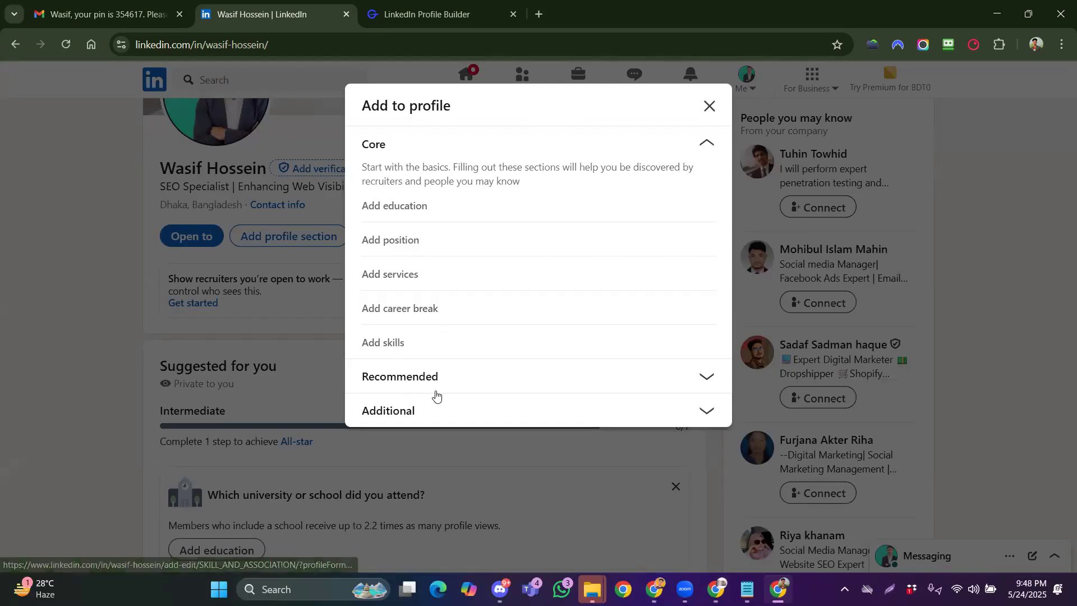
pyautogui.click(406, 215)
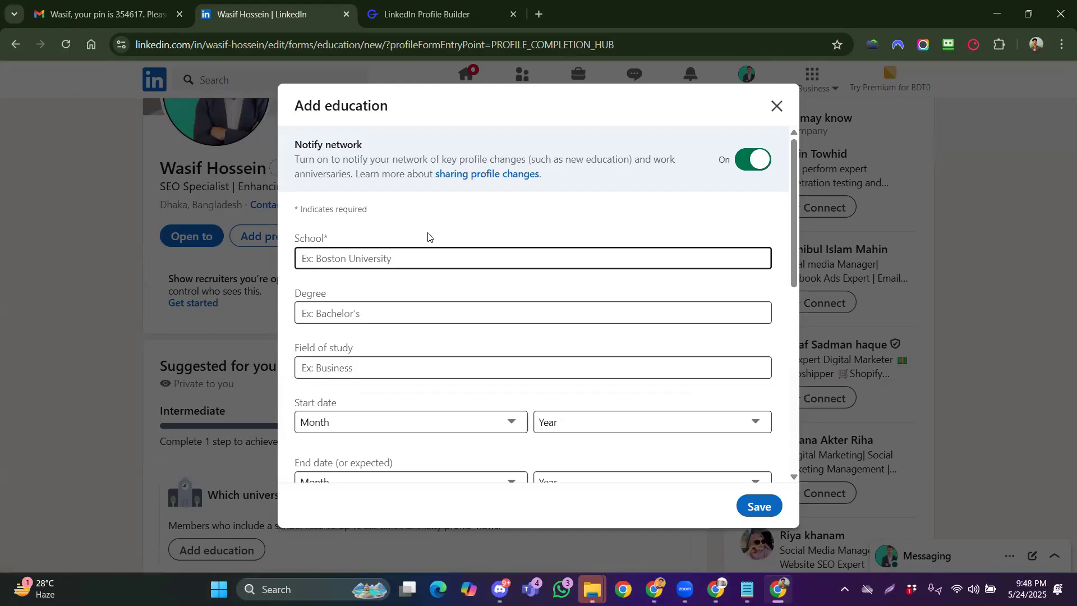
pyautogui.click(753, 159)
pyautogui.click(415, 253)
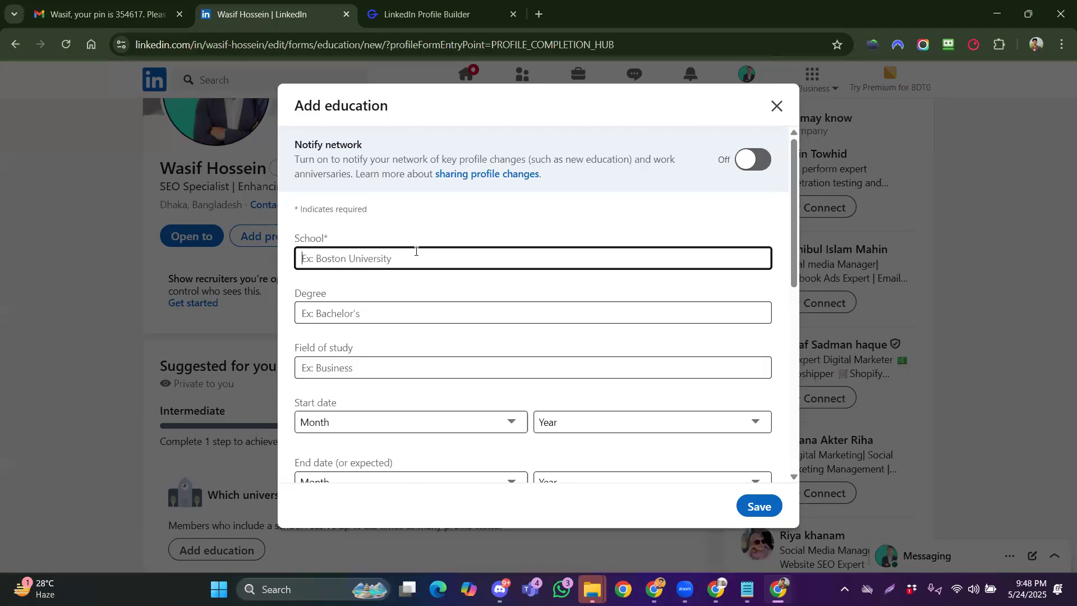
pyautogui.write('DIU')
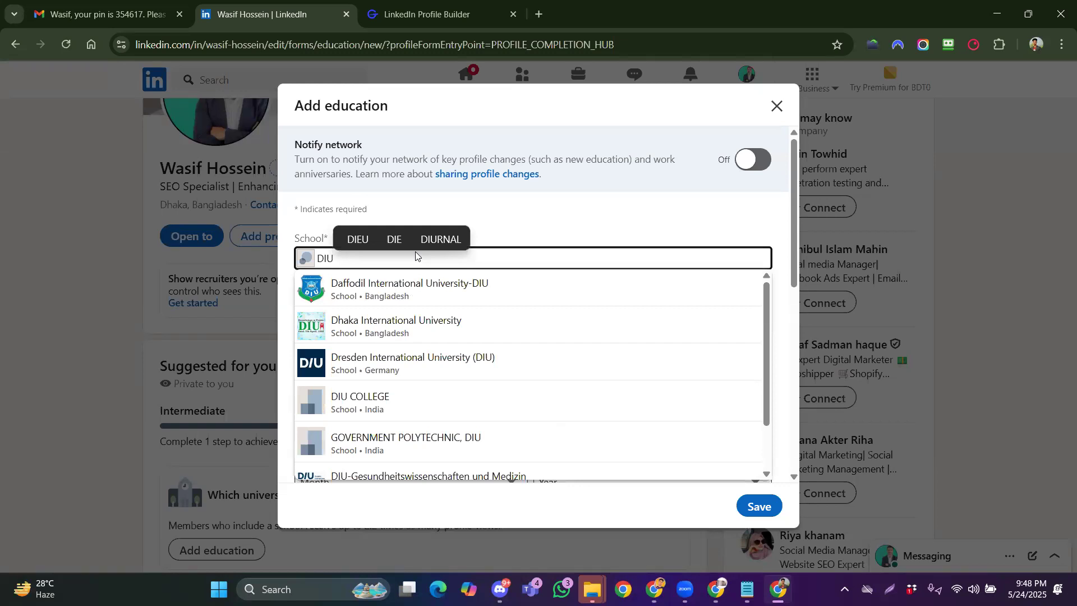
pyautogui.click(438, 283)
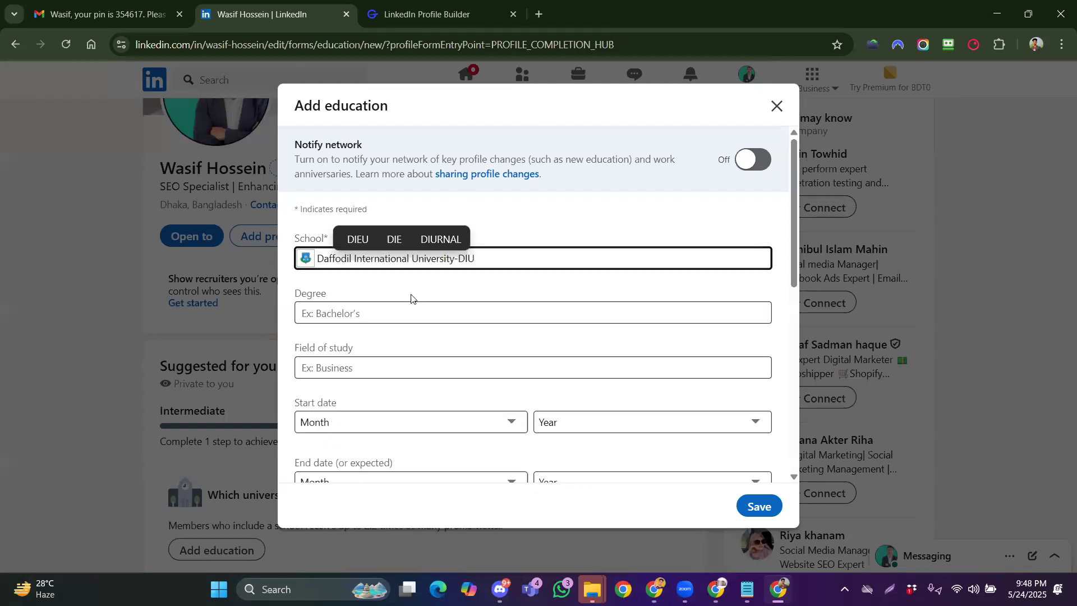
# Set the degree to CSE and the field of study to Computer Science
pyautogui.click(390, 312)
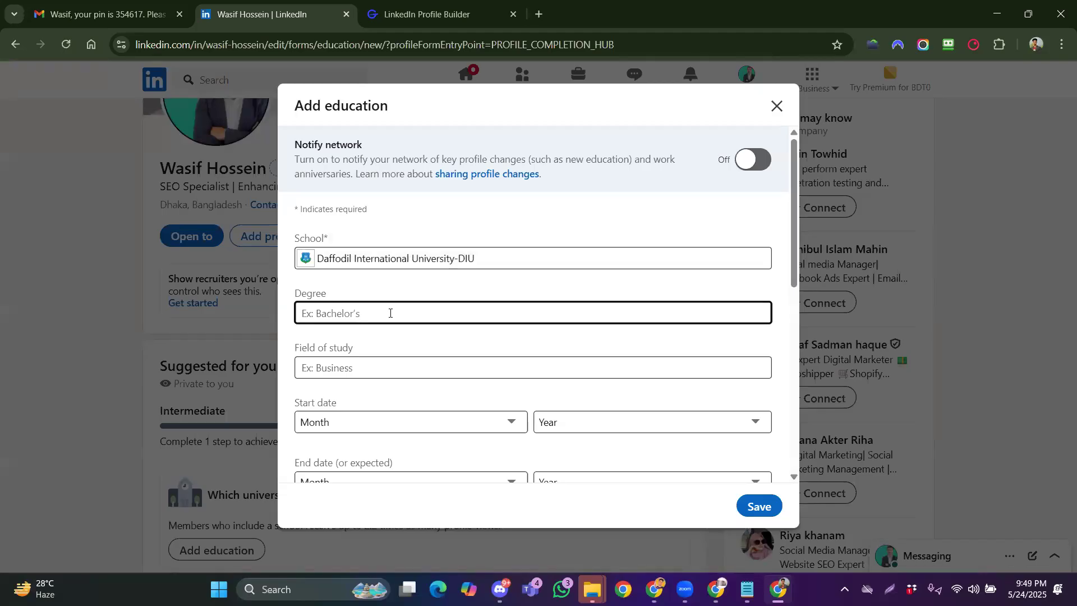
pyautogui.write('Compu')
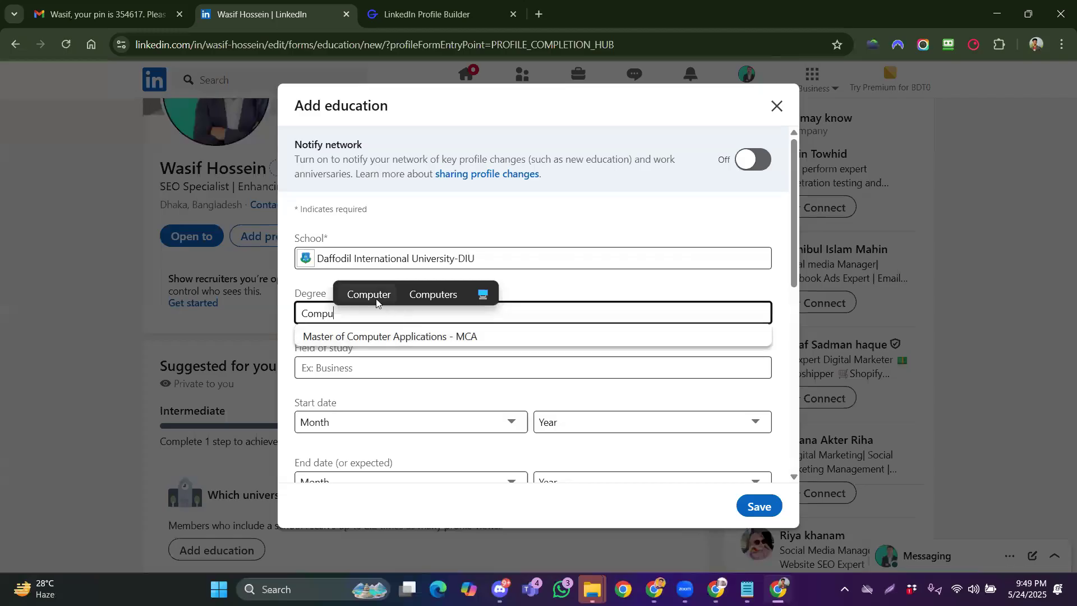
pyautogui.click(376, 303)
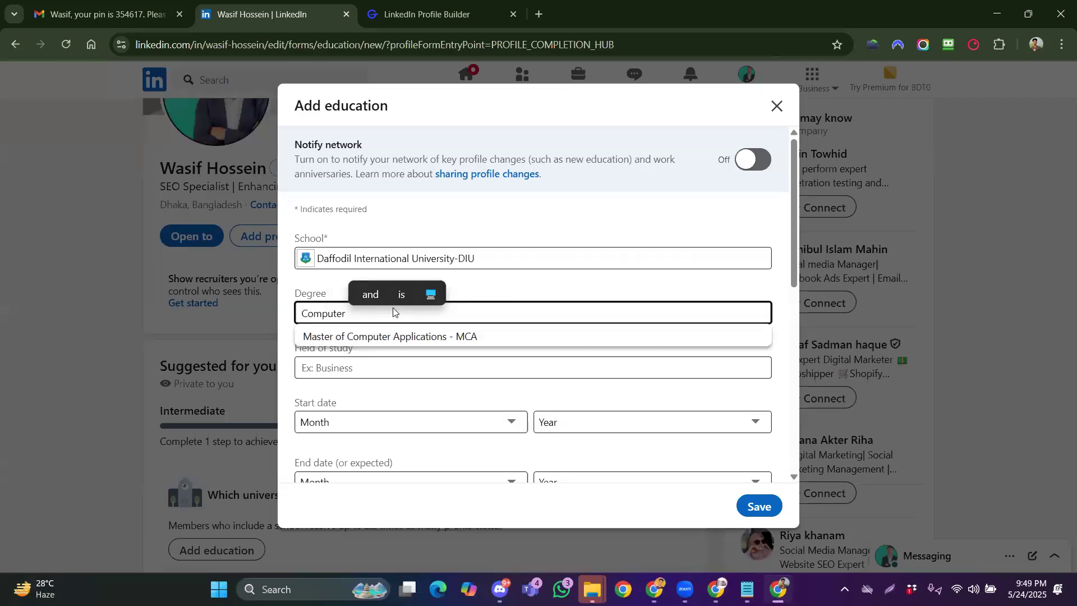
pyautogui.press('BackSpace')
pyautogui.press('BackSpace')
pyautogui.press('BackSpace')
pyautogui.press('BackSpace')
pyautogui.press('BackSpace')
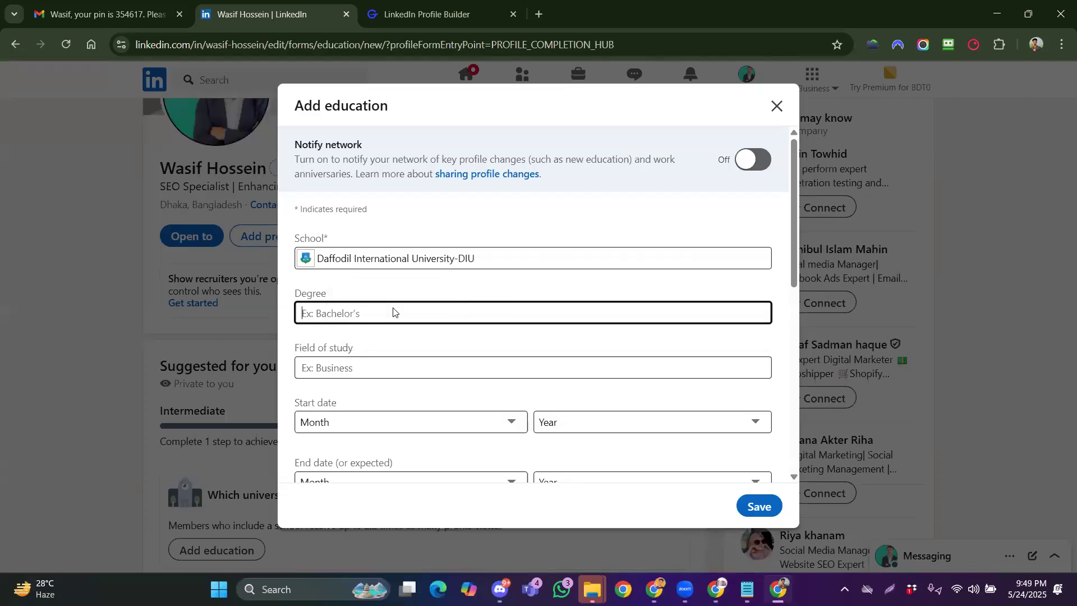
pyautogui.write('CSE')
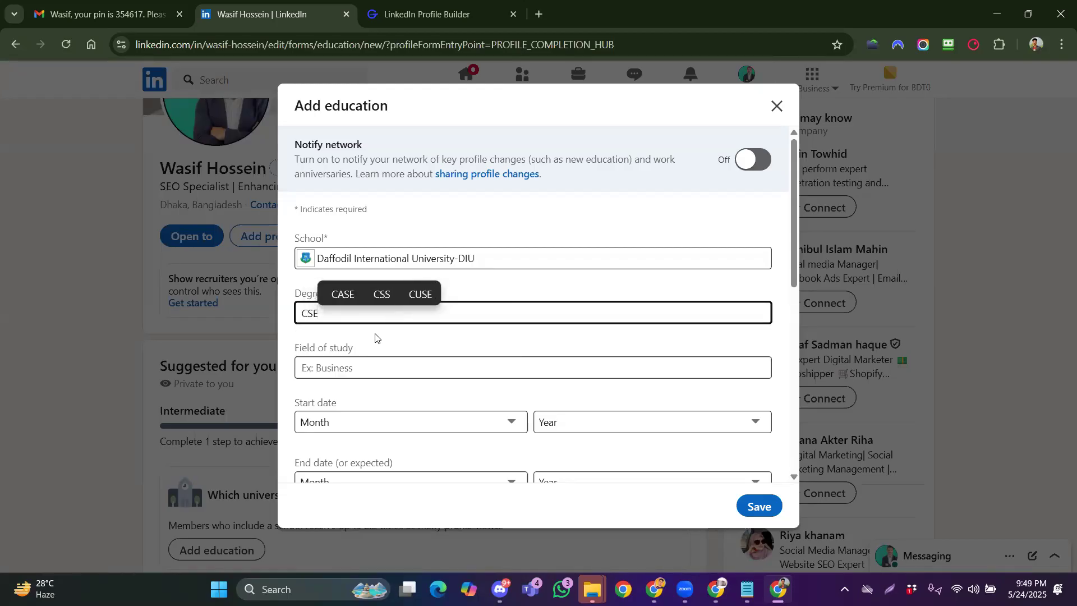
pyautogui.click(377, 370)
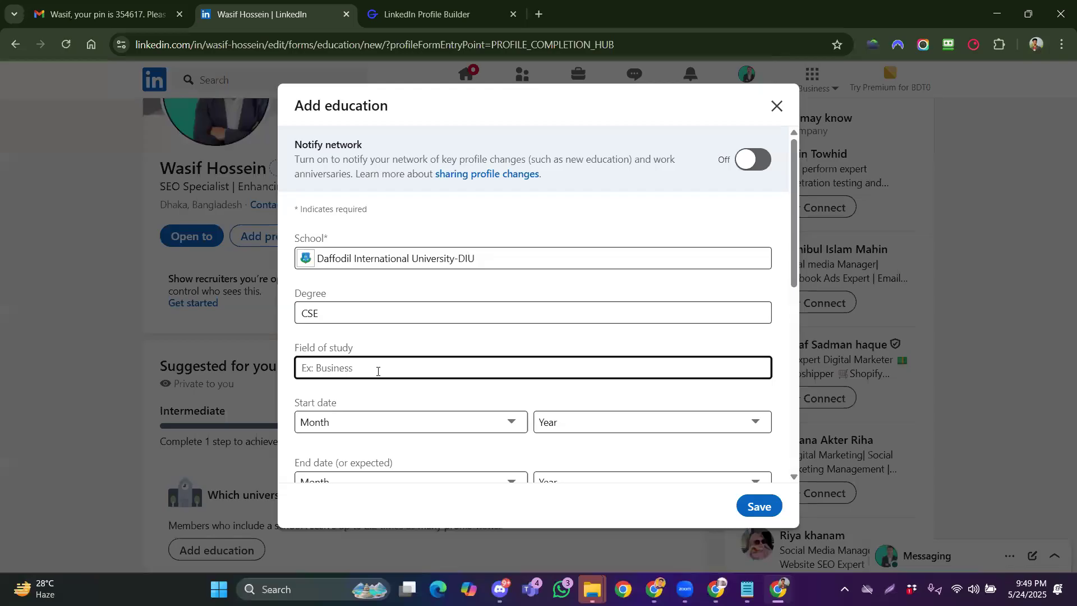
pyautogui.write('Compu')
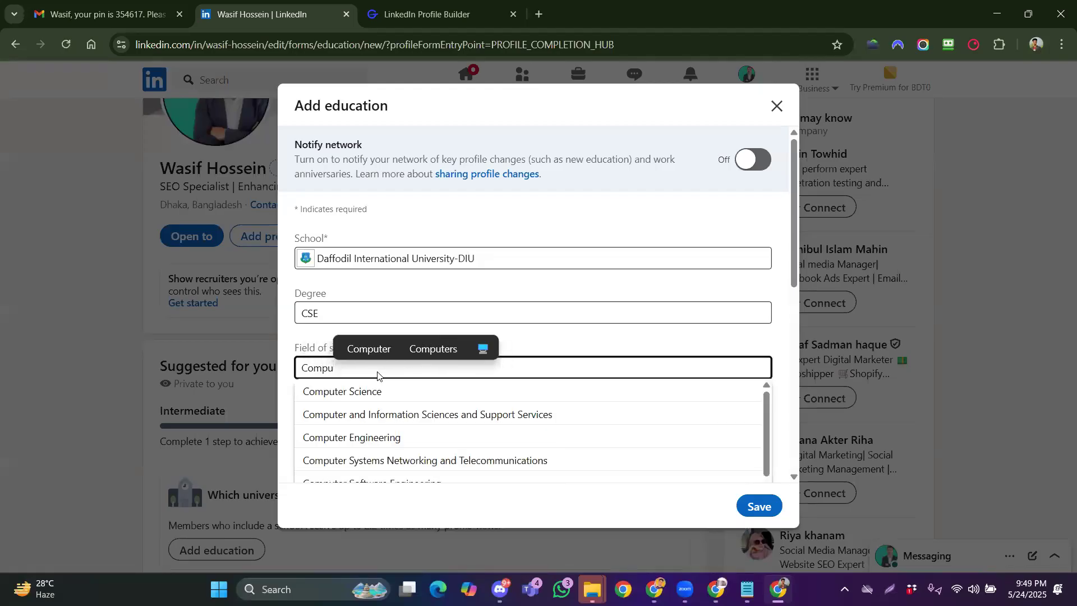
pyautogui.click(375, 391)
# Set the education start date to March 2022
pyautogui.scroll(-1, 317, 398)
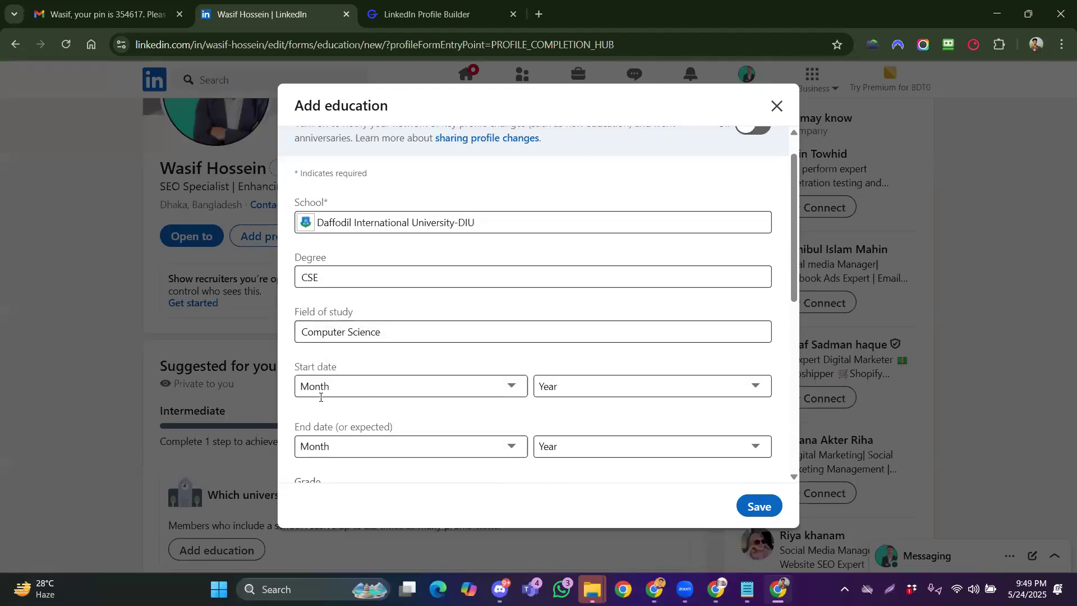
pyautogui.scroll(-1, 320, 397)
pyautogui.click(375, 354)
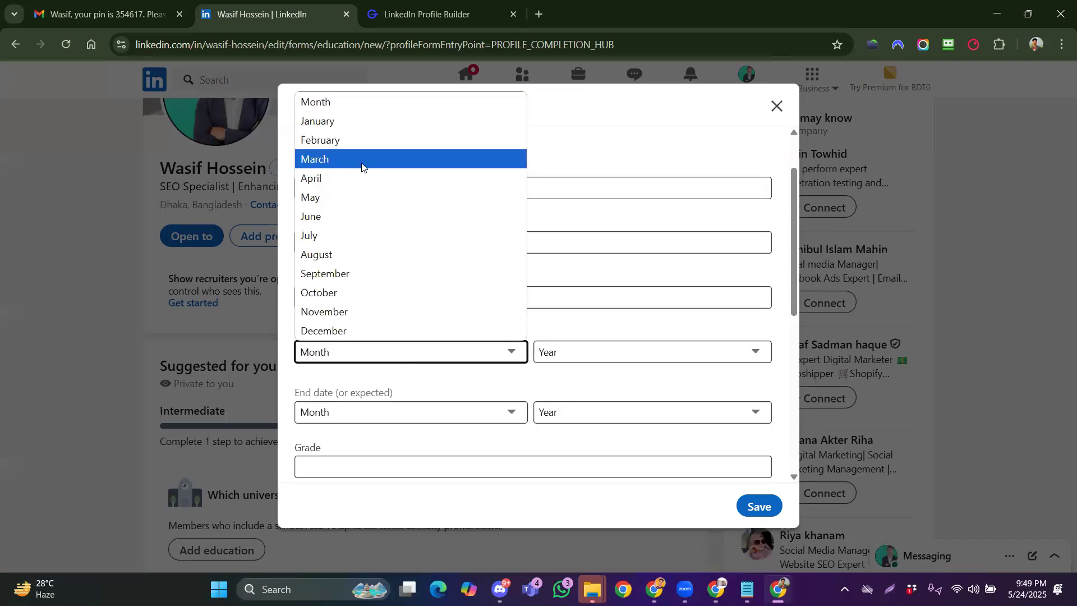
pyautogui.click(361, 160)
pyautogui.click(605, 353)
pyautogui.scroll(-7, 597, 320)
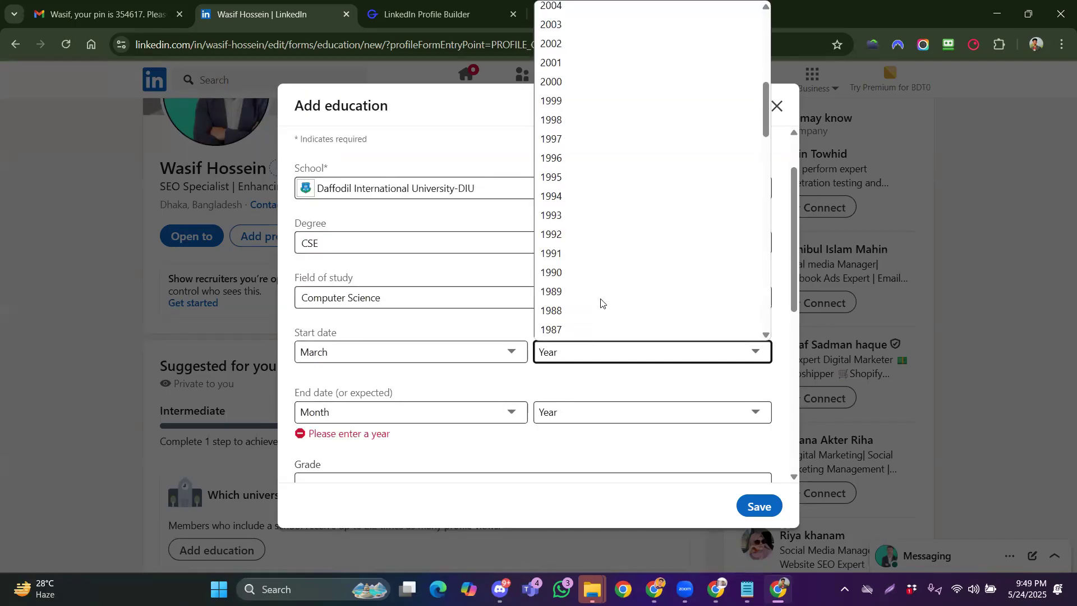
pyautogui.scroll(7, 600, 303)
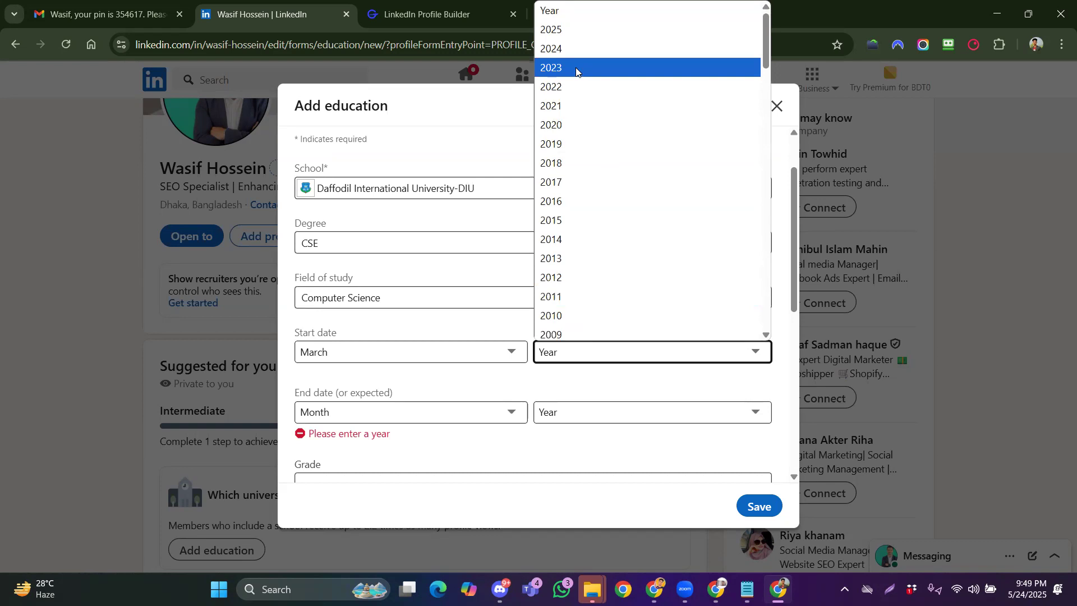
pyautogui.click(574, 85)
# Set the expected end date to July 2026 and look over the rest of the form
pyautogui.click(395, 417)
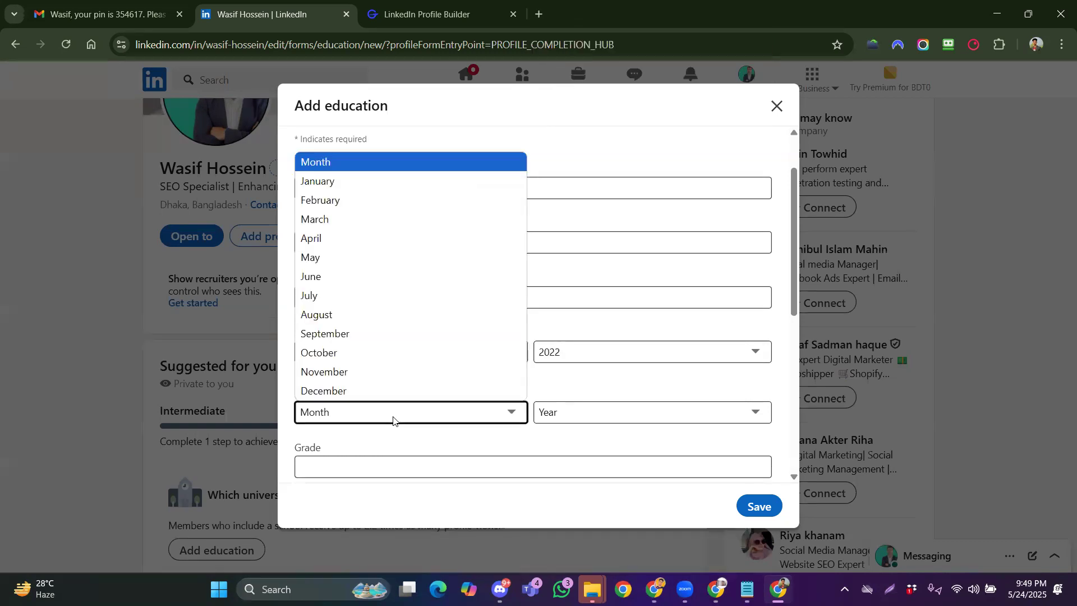
pyautogui.click(397, 296)
pyautogui.click(552, 413)
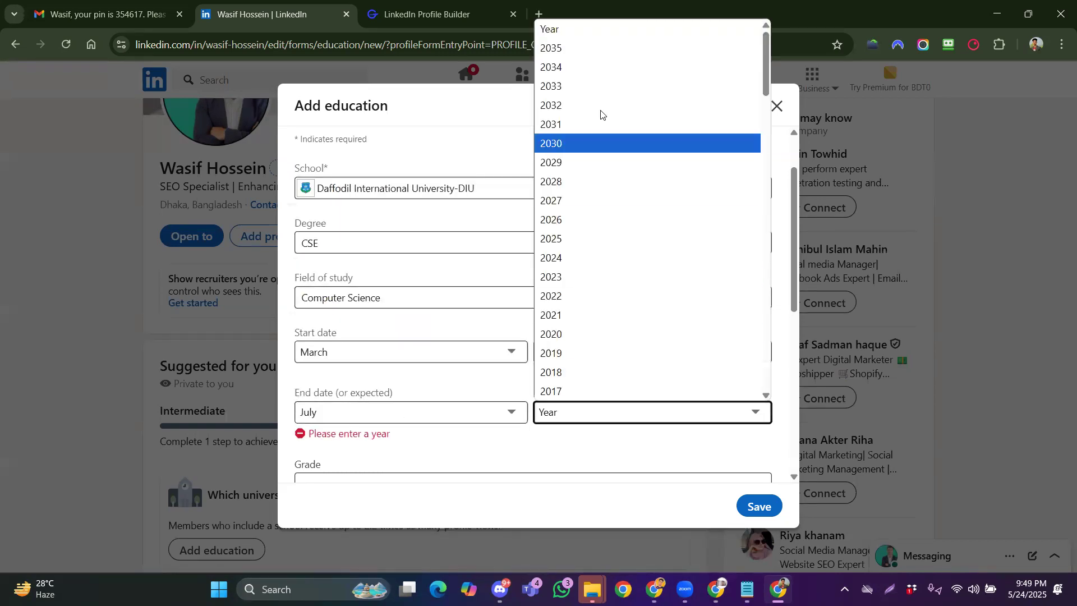
pyautogui.click(577, 218)
pyautogui.scroll(-2, 431, 406)
pyautogui.scroll(-5, 470, 358)
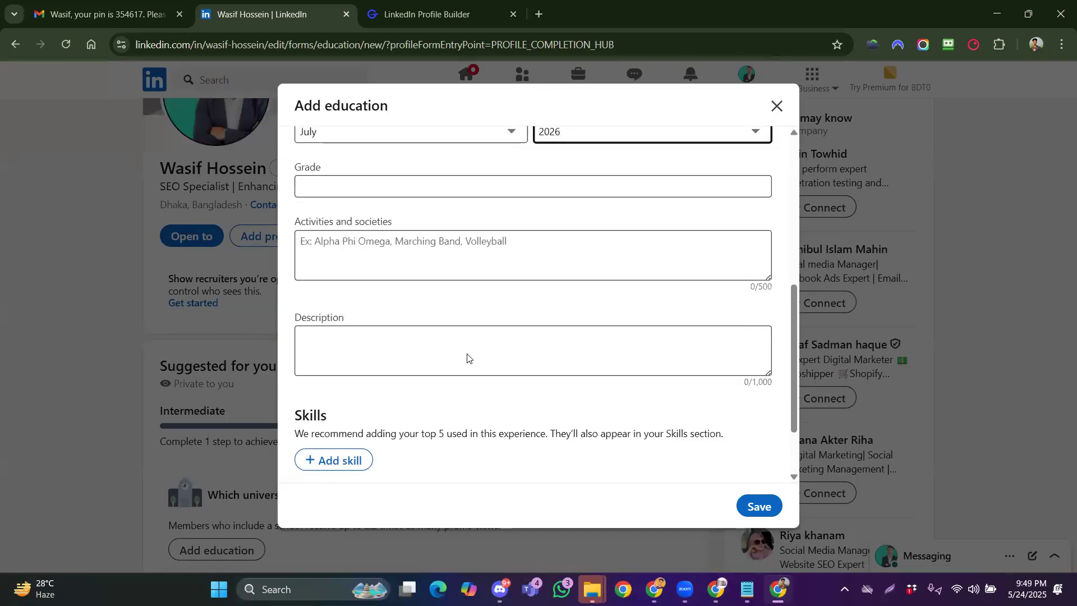
pyautogui.scroll(3, 417, 359)
pyautogui.scroll(-3, 336, 280)
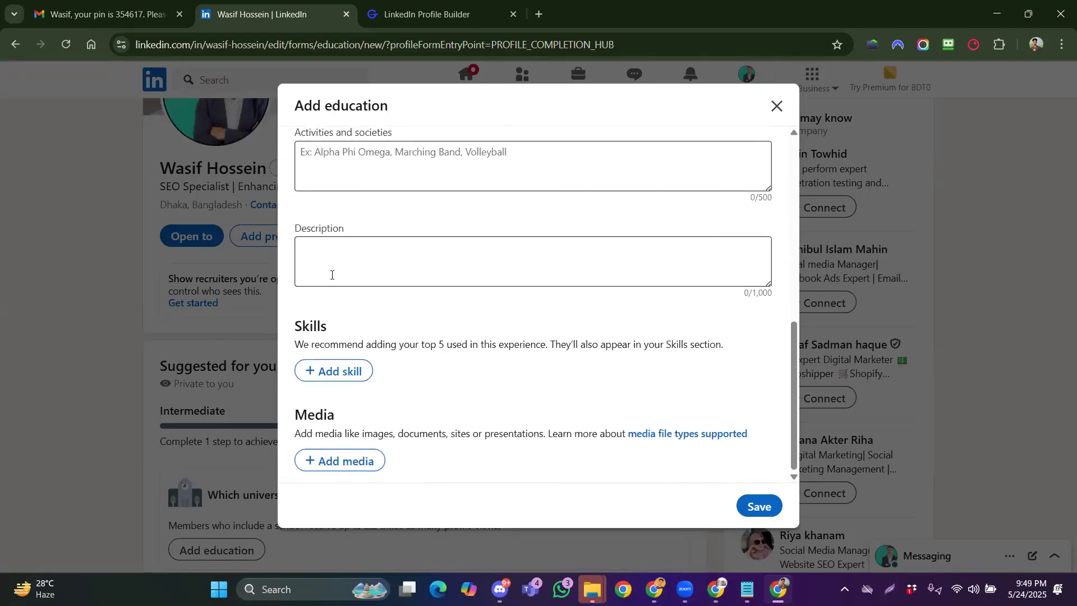
pyautogui.scroll(8, 438, 312)
pyautogui.scroll(-8, 438, 313)
pyautogui.scroll(-1, 423, 368)
pyautogui.scroll(8, 393, 401)
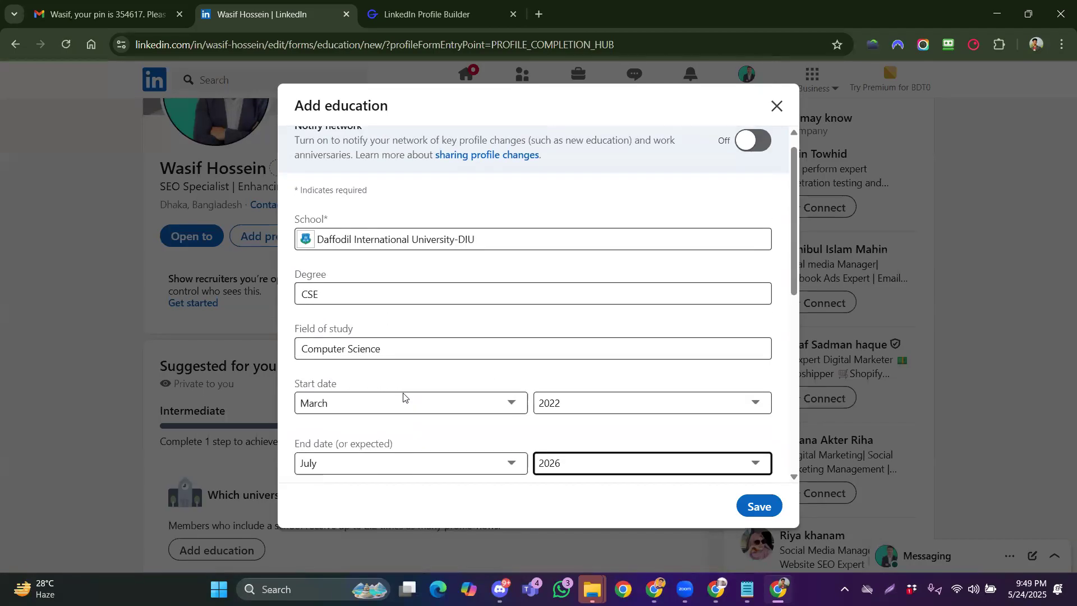
pyautogui.scroll(-8, 417, 392)
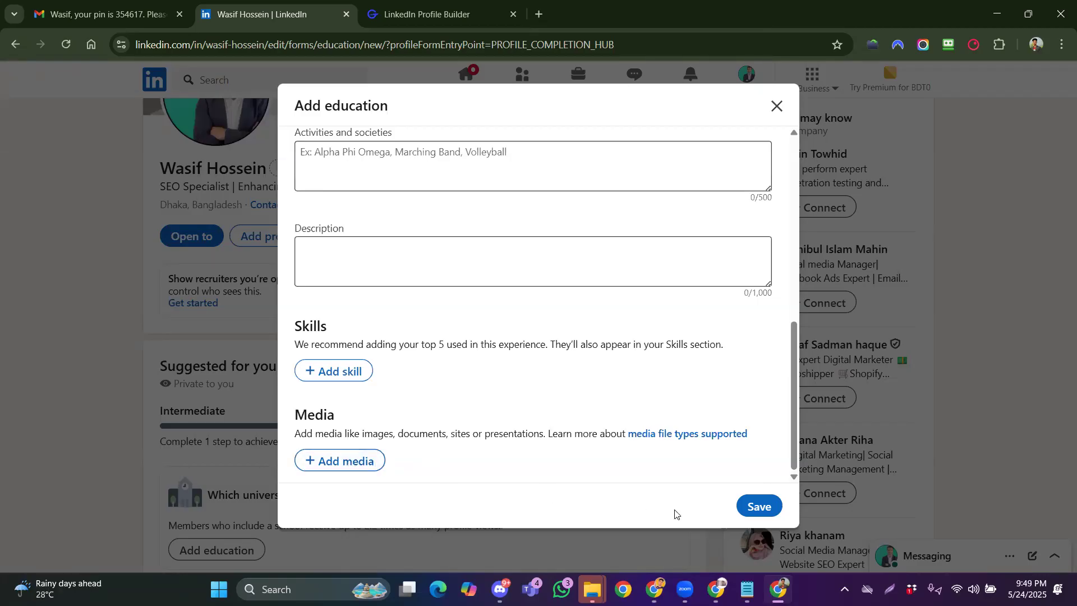
# Save the DIU education entry, skip the connect and recommendation prompts, and reopen core sections
pyautogui.click(769, 509)
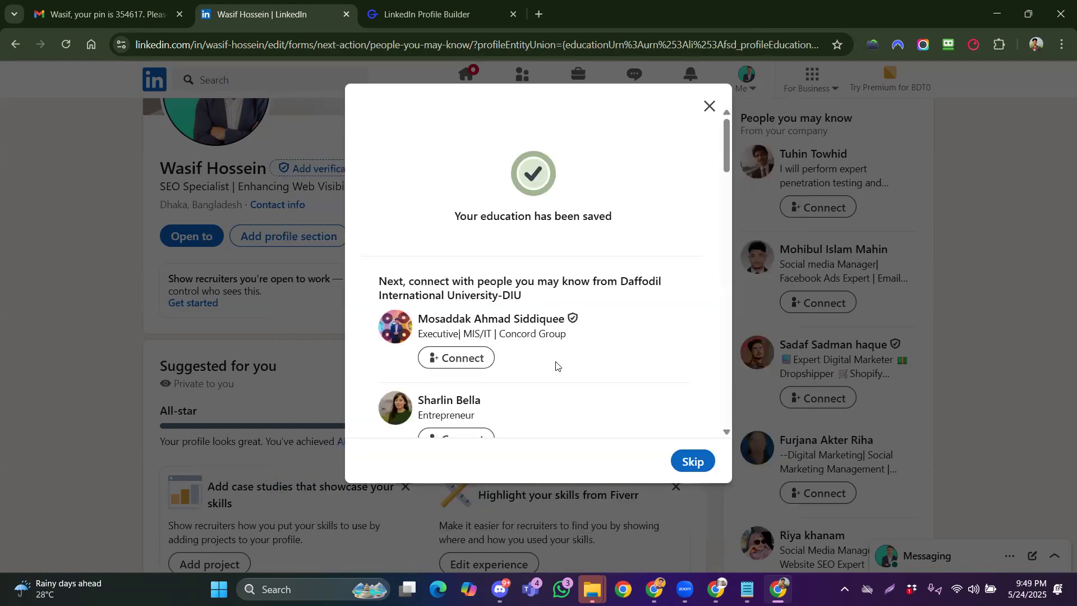
pyautogui.click(683, 464)
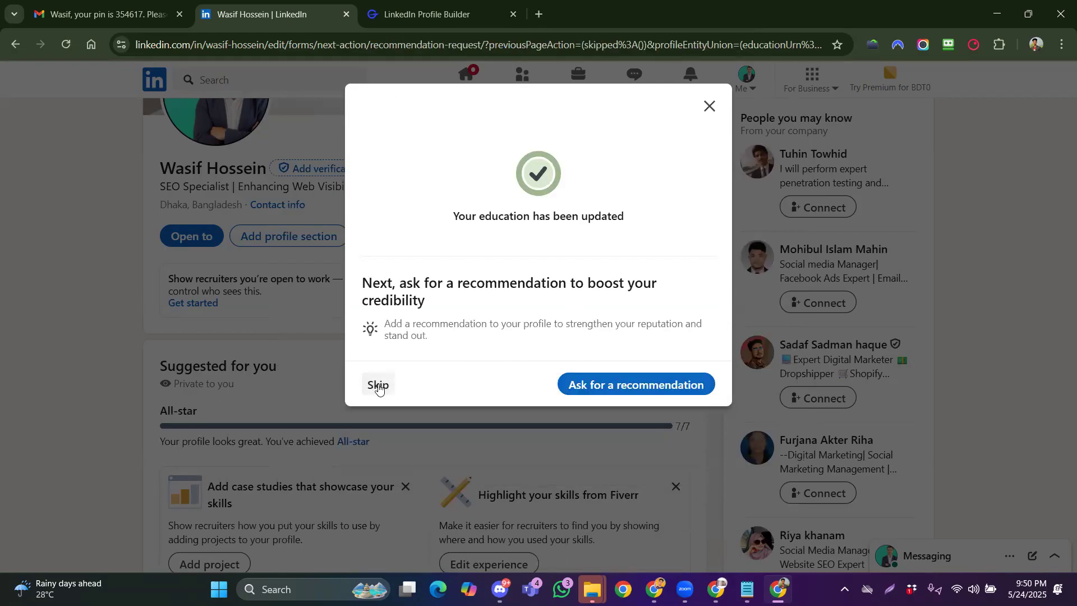
pyautogui.click(379, 387)
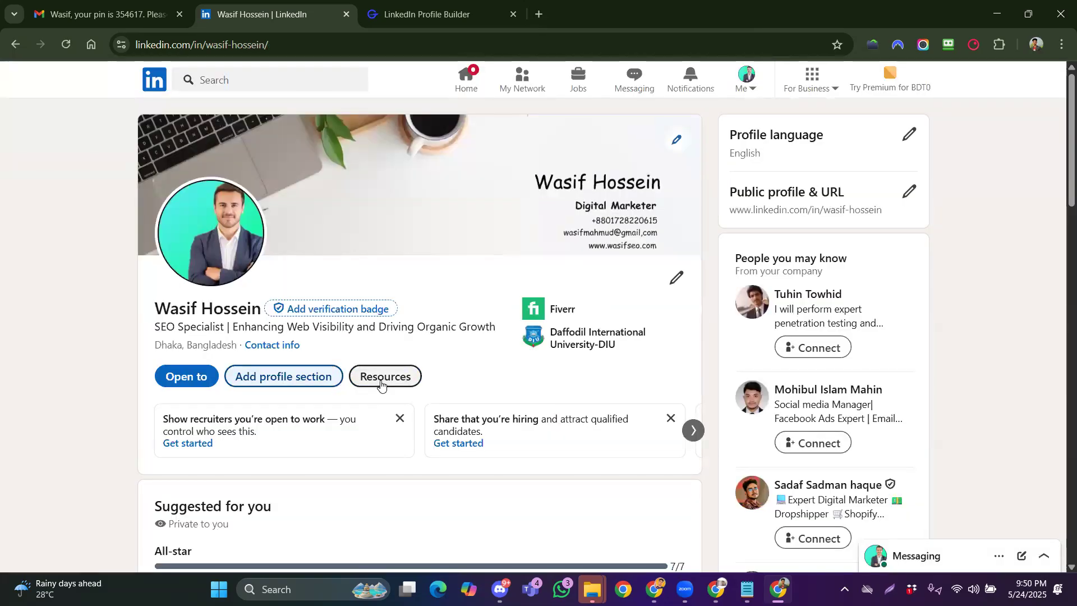
pyautogui.click(303, 376)
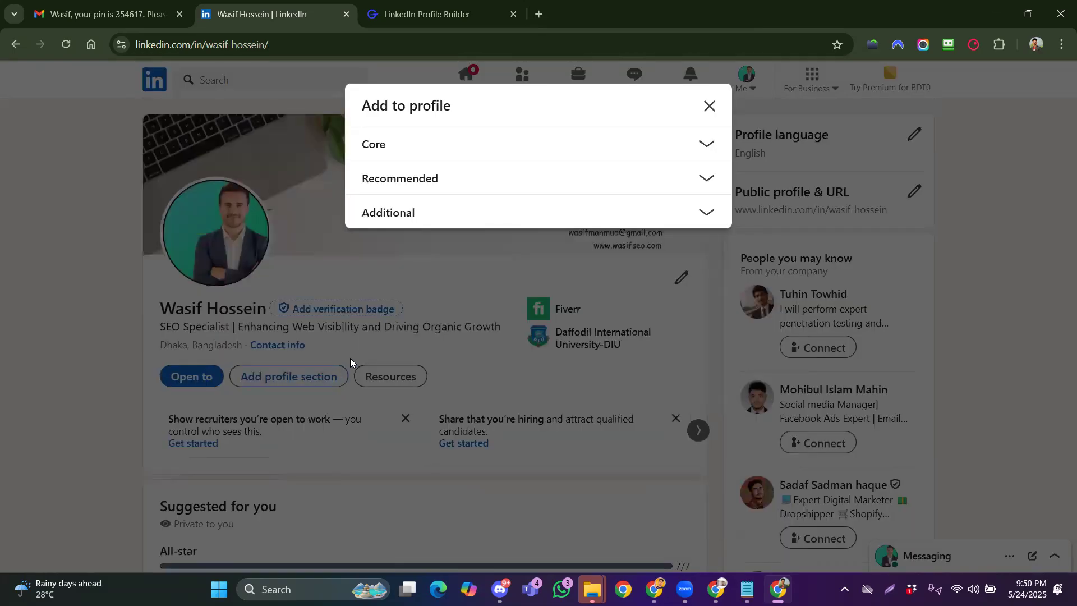
pyautogui.click(423, 142)
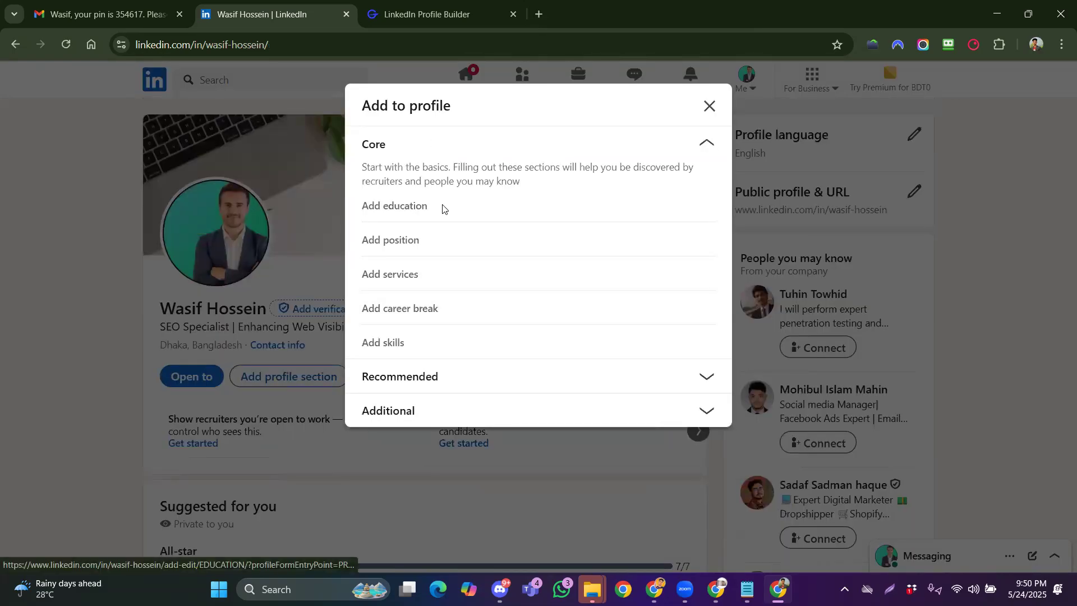
# Add a Search Engine Optimization Specialist position, employment type Freelance, at company Upwork
pyautogui.click(403, 245)
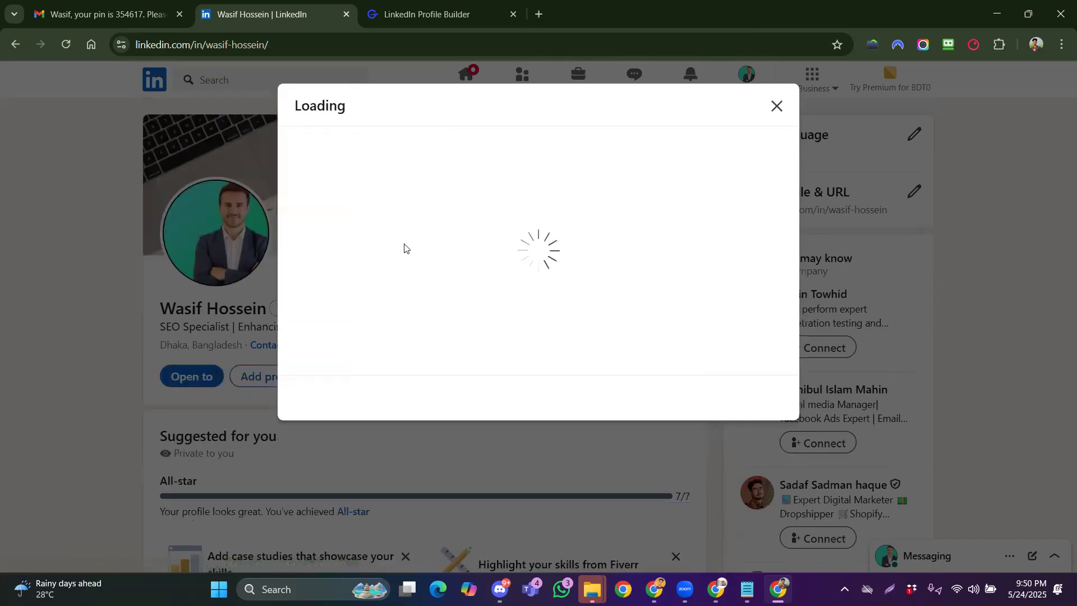
pyautogui.click(378, 259)
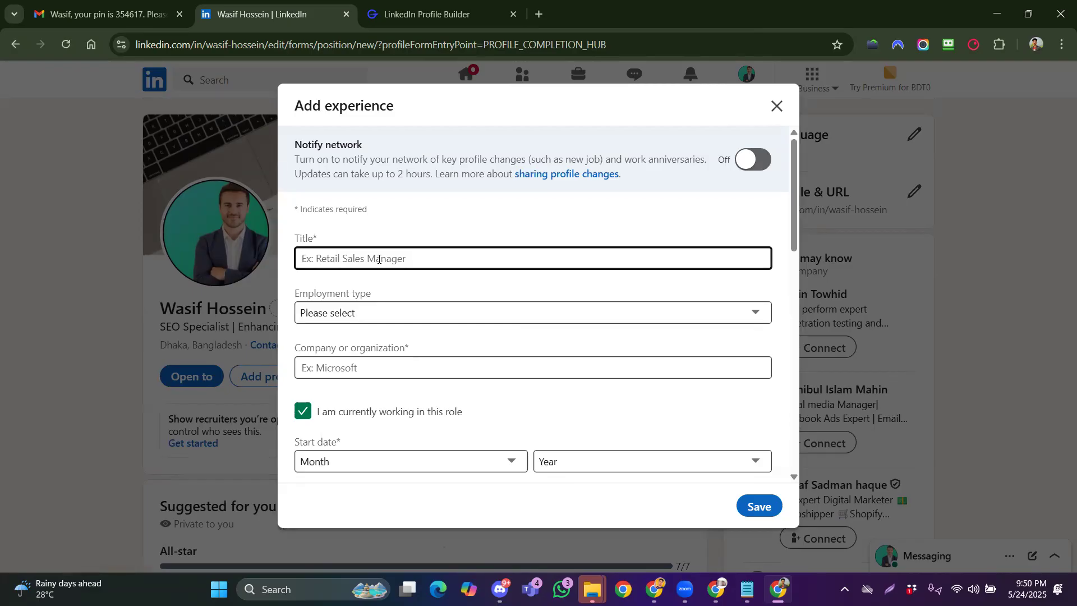
pyautogui.write('SEo')
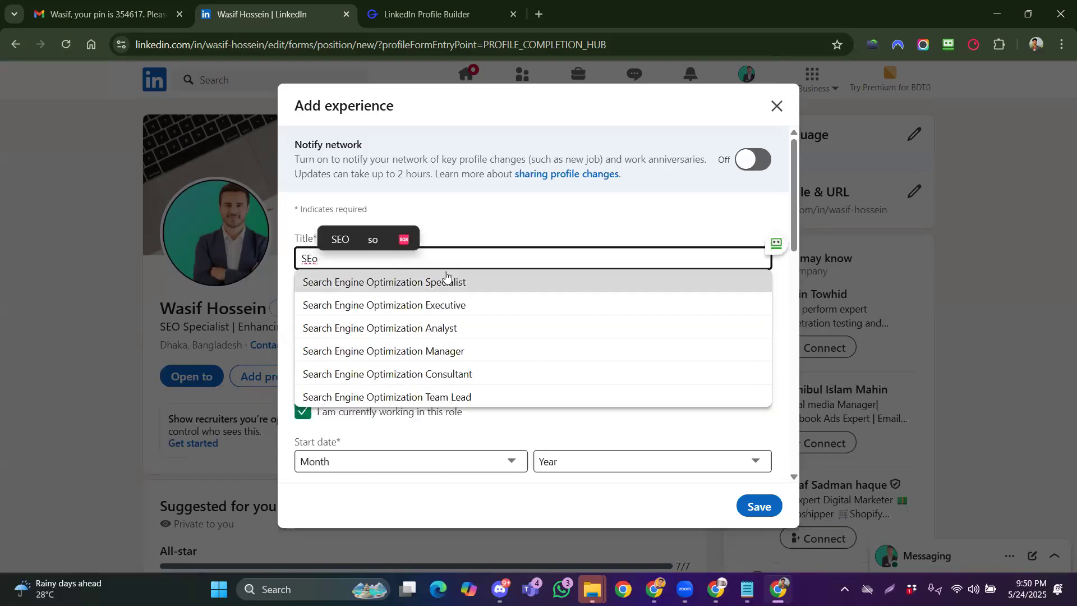
pyautogui.click(446, 275)
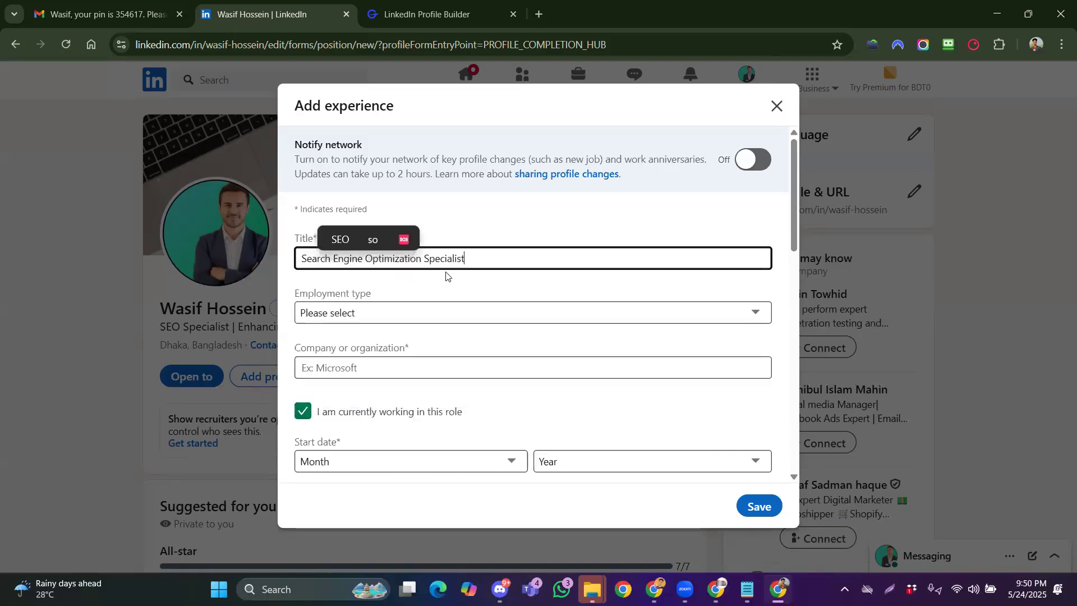
pyautogui.click(388, 314)
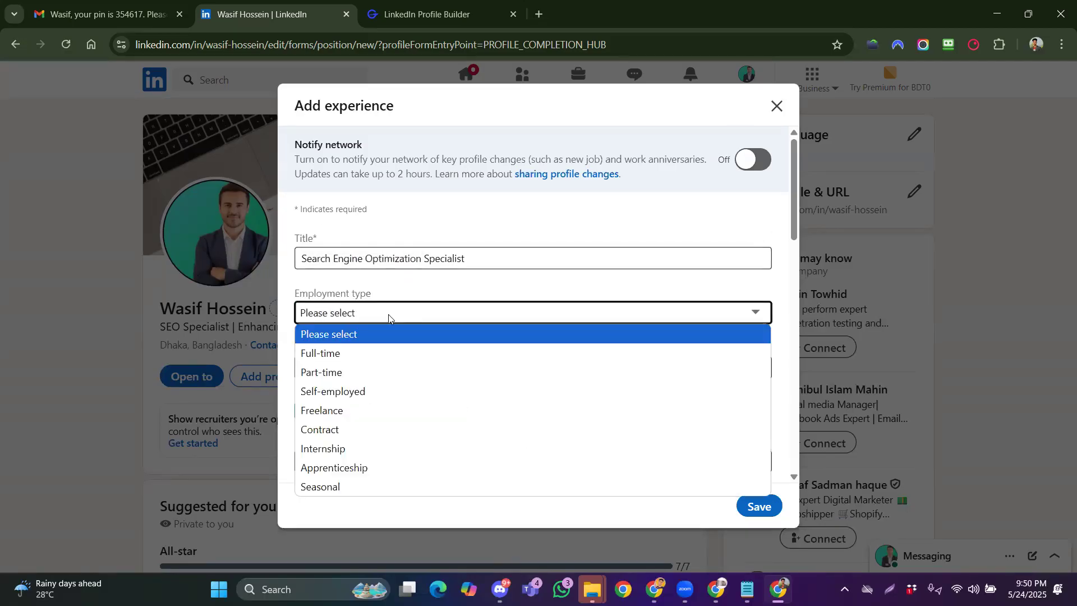
pyautogui.click(380, 415)
pyautogui.click(371, 358)
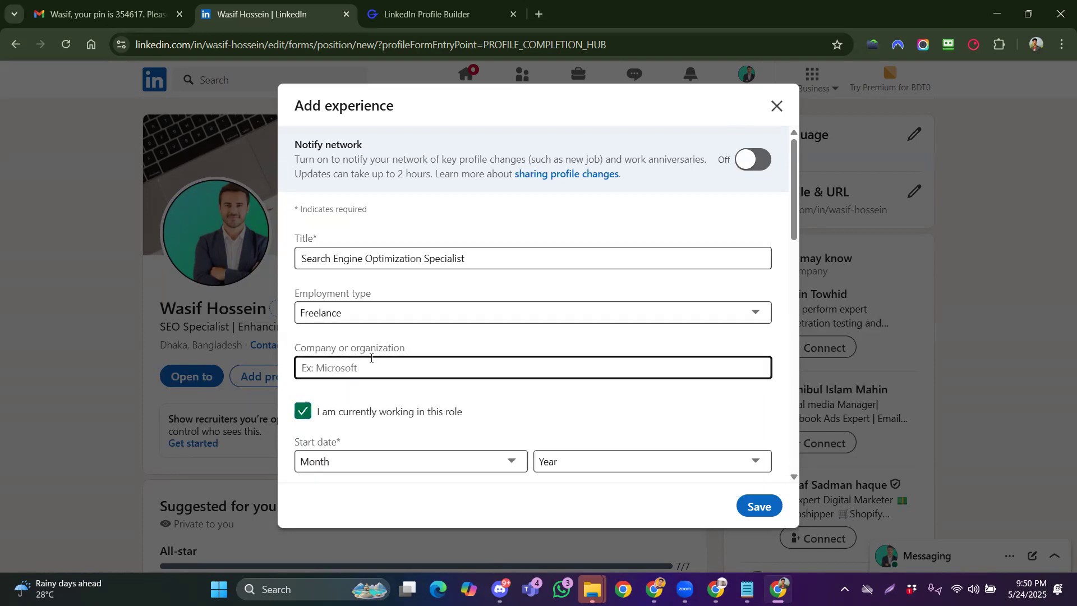
pyautogui.write('Up')
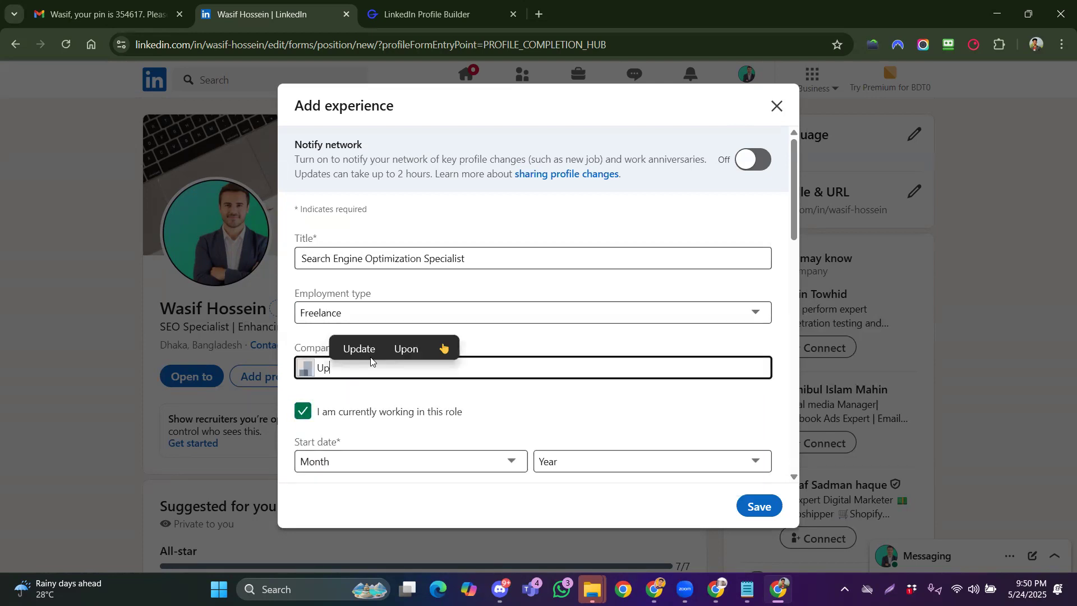
pyautogui.click(376, 411)
# Set the start date to March 2020, save the position, and skip both follow-up prompts
pyautogui.scroll(-1, 418, 429)
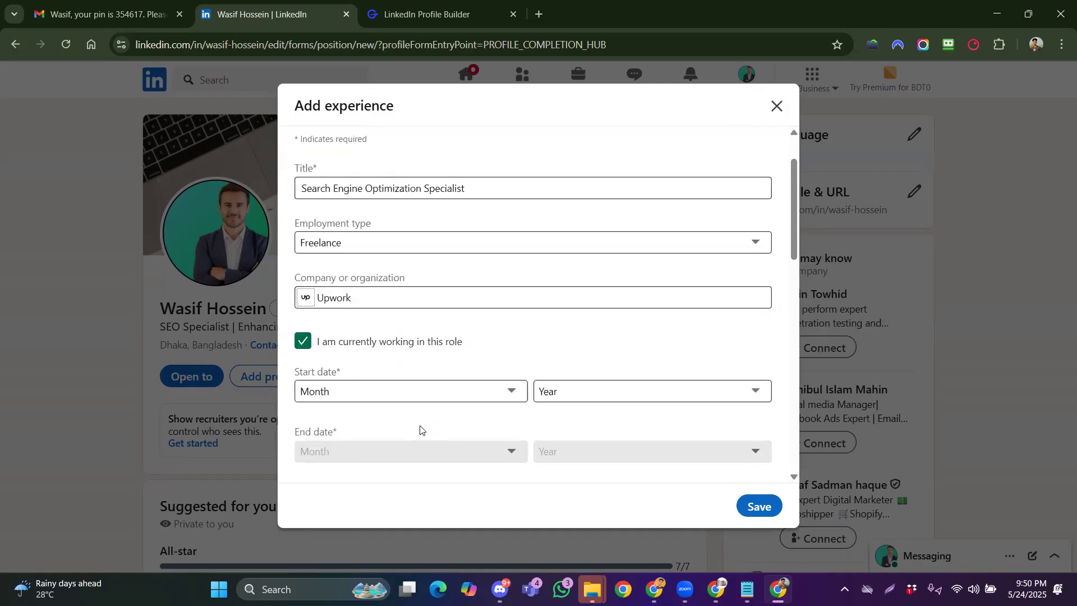
pyautogui.click(418, 399)
pyautogui.click(402, 199)
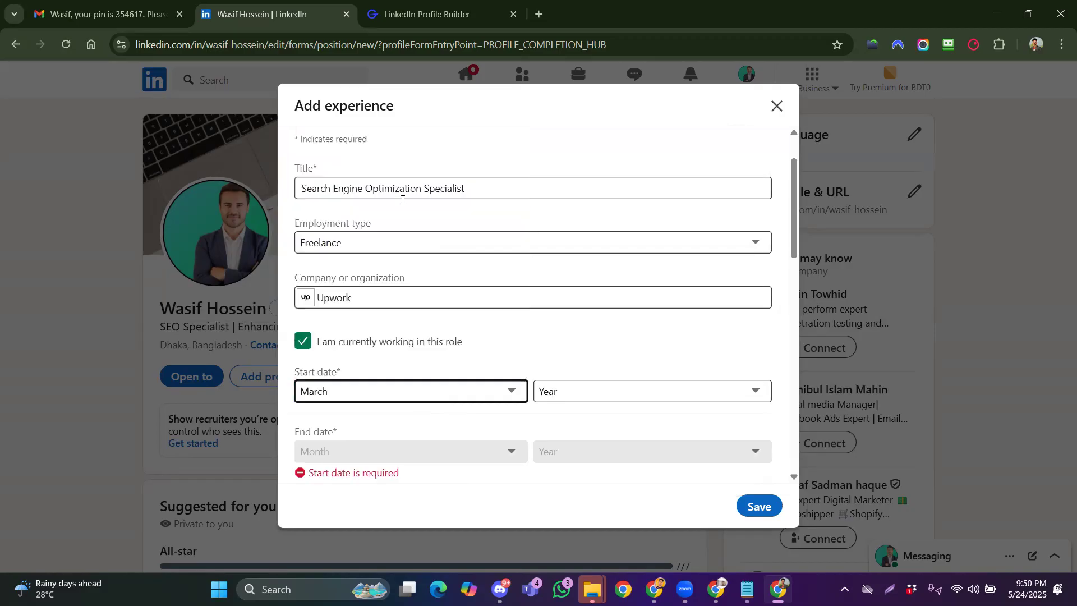
pyautogui.click(559, 390)
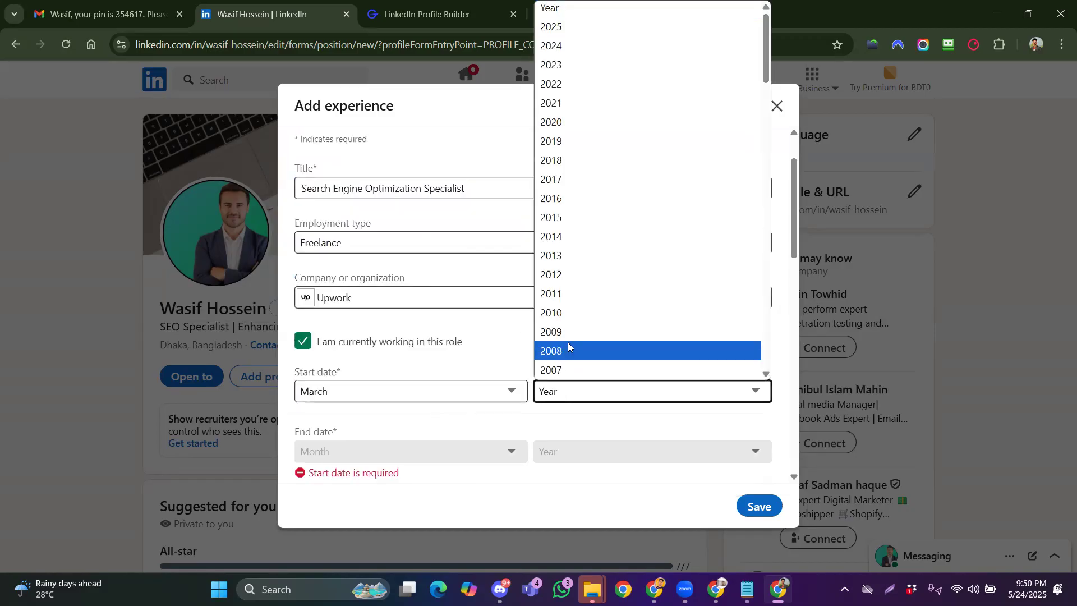
pyautogui.click(565, 126)
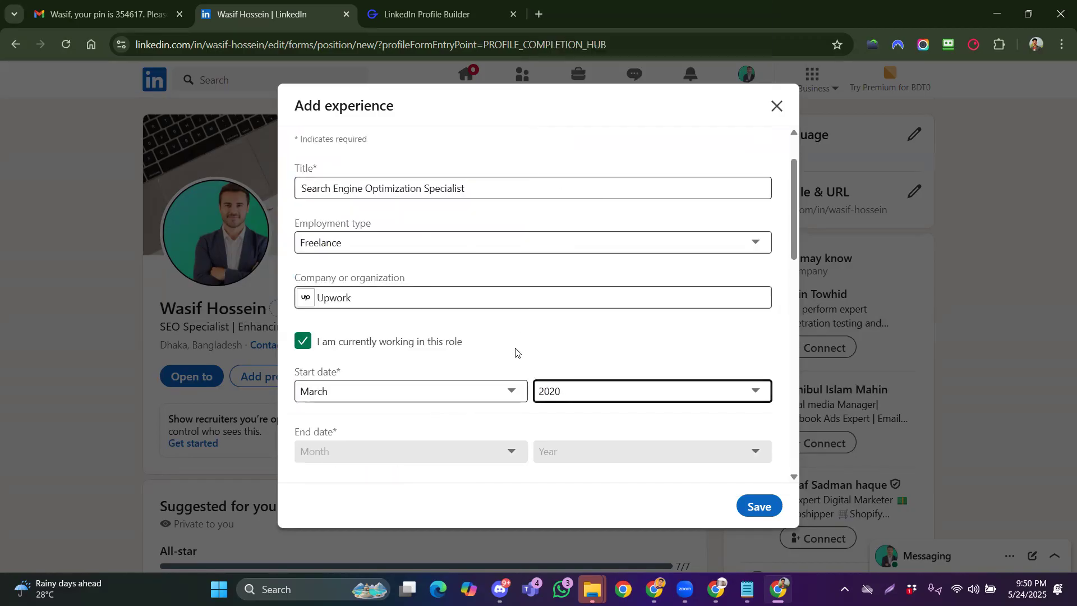
pyautogui.click(754, 506)
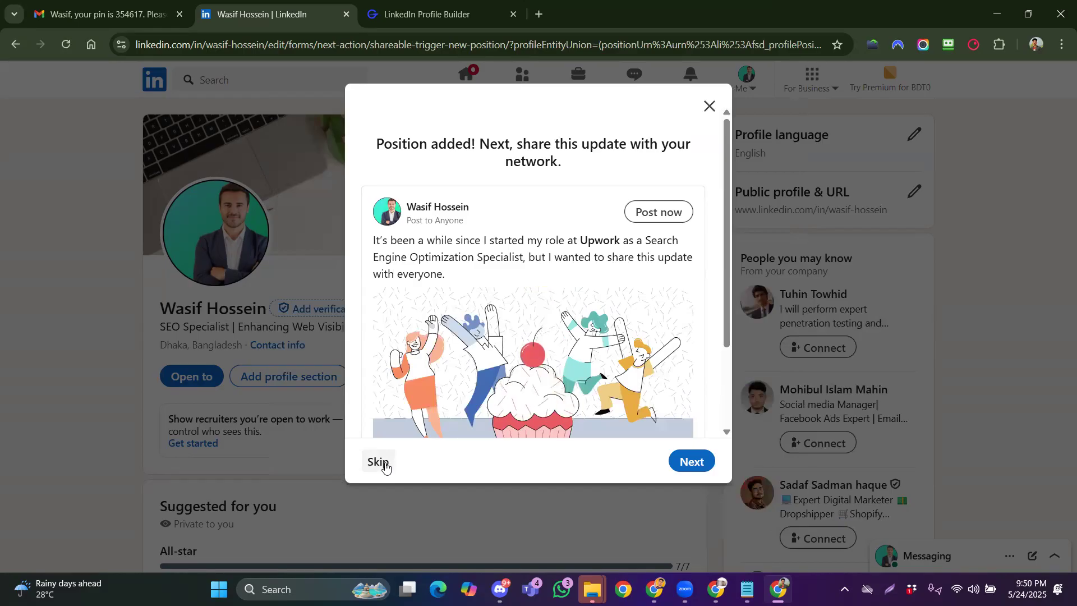
pyautogui.click(386, 467)
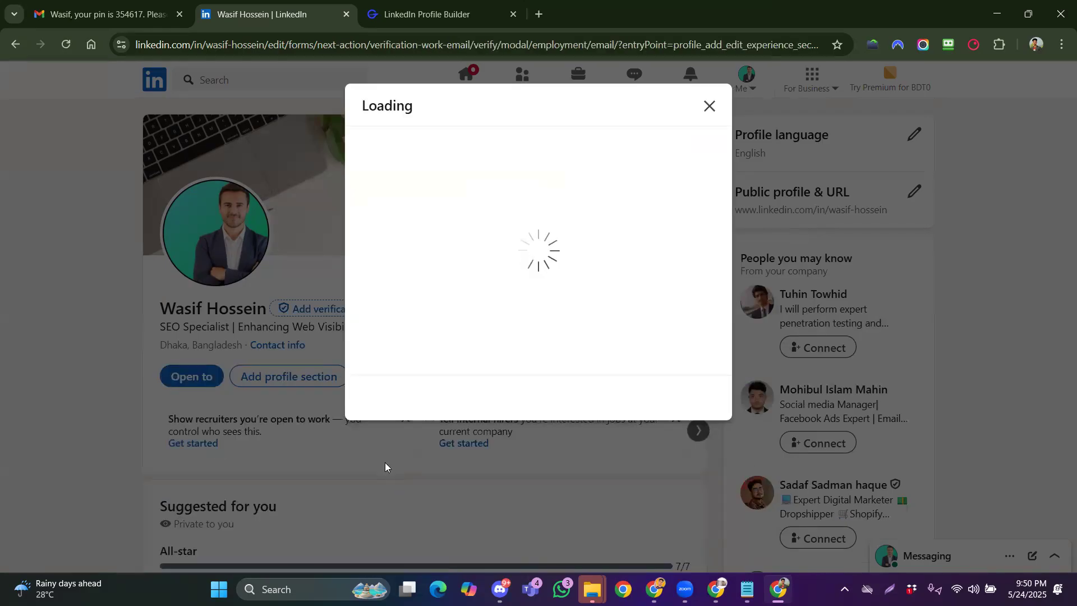
pyautogui.click(383, 449)
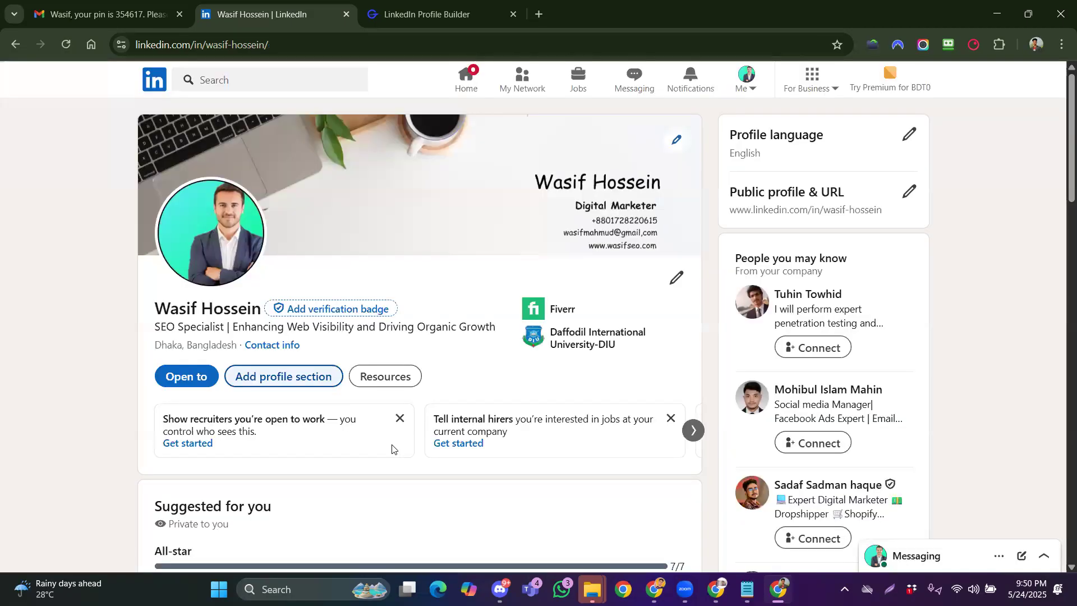
# Open Contact info beside the location to show the profile URL and email address
pyautogui.scroll(-2, 422, 420)
pyautogui.scroll(1, 493, 380)
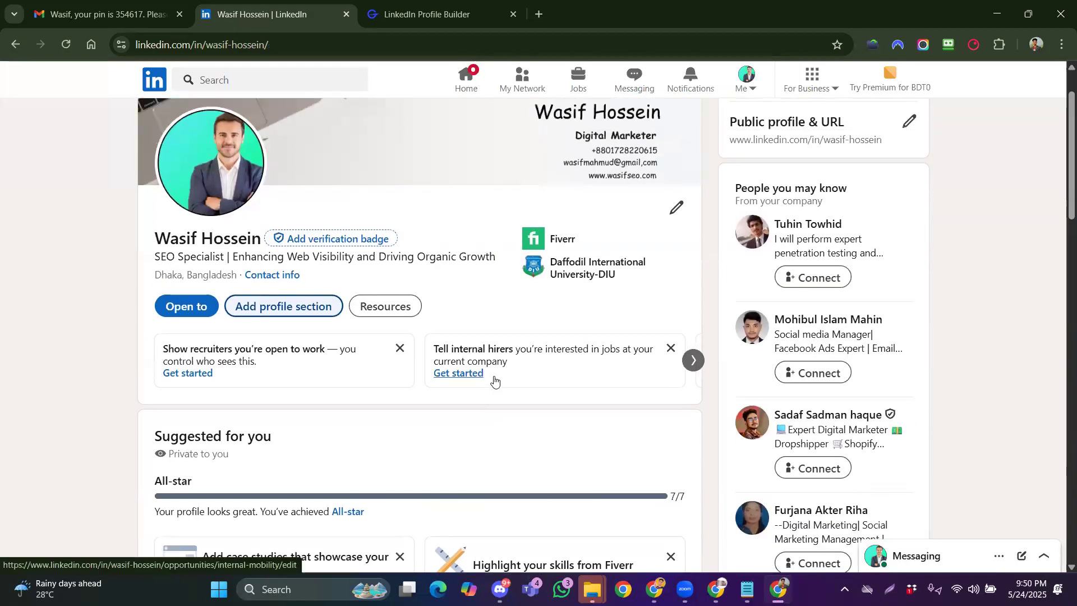
pyautogui.scroll(1, 361, 332)
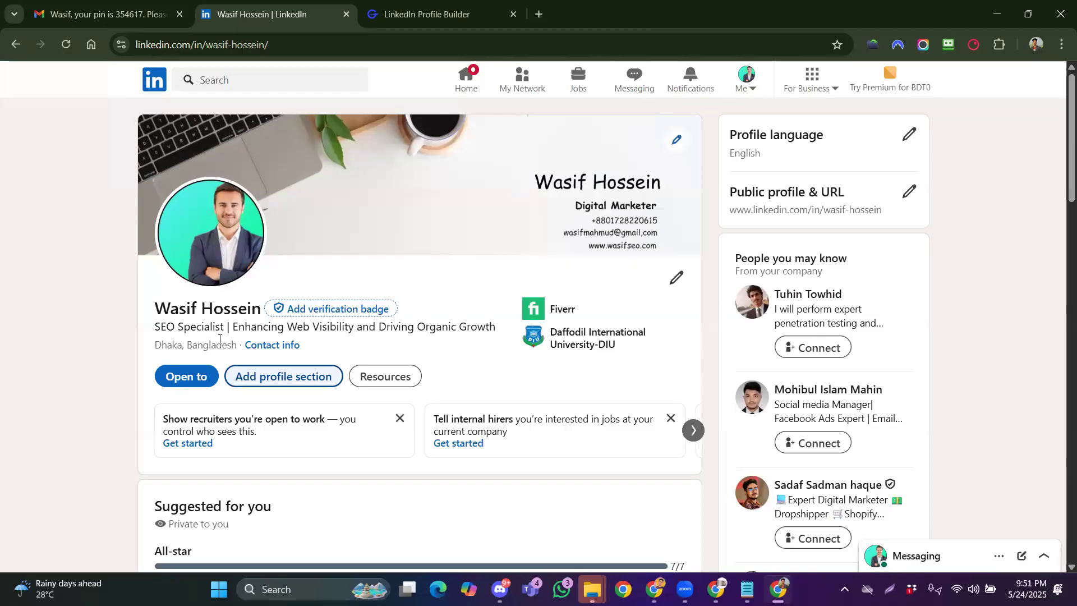
pyautogui.click(272, 345)
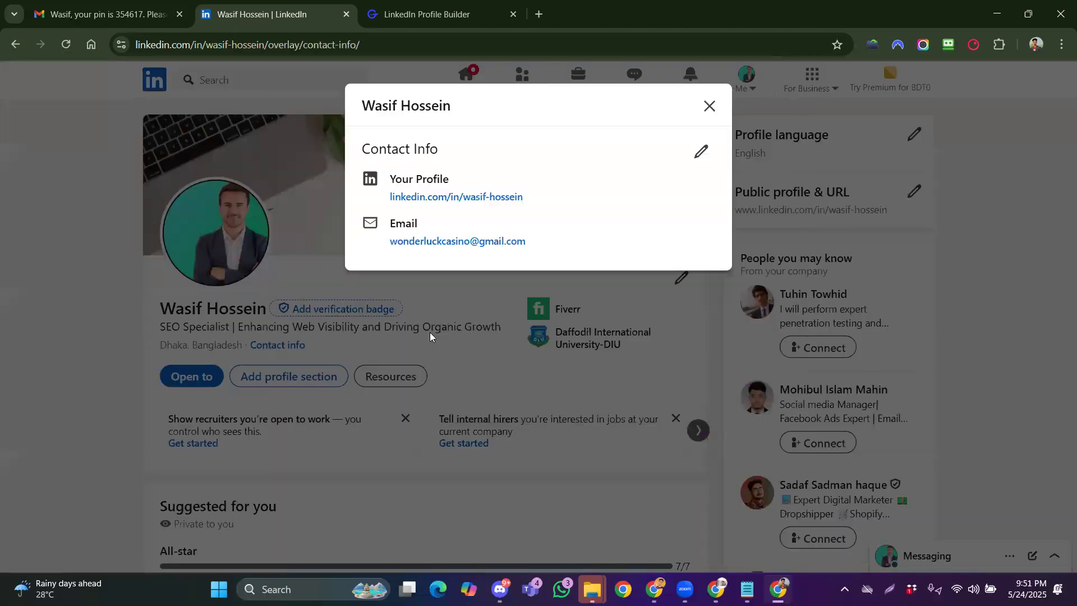
# Enter a phone number in the contact info and mark it as Work
pyautogui.click(700, 152)
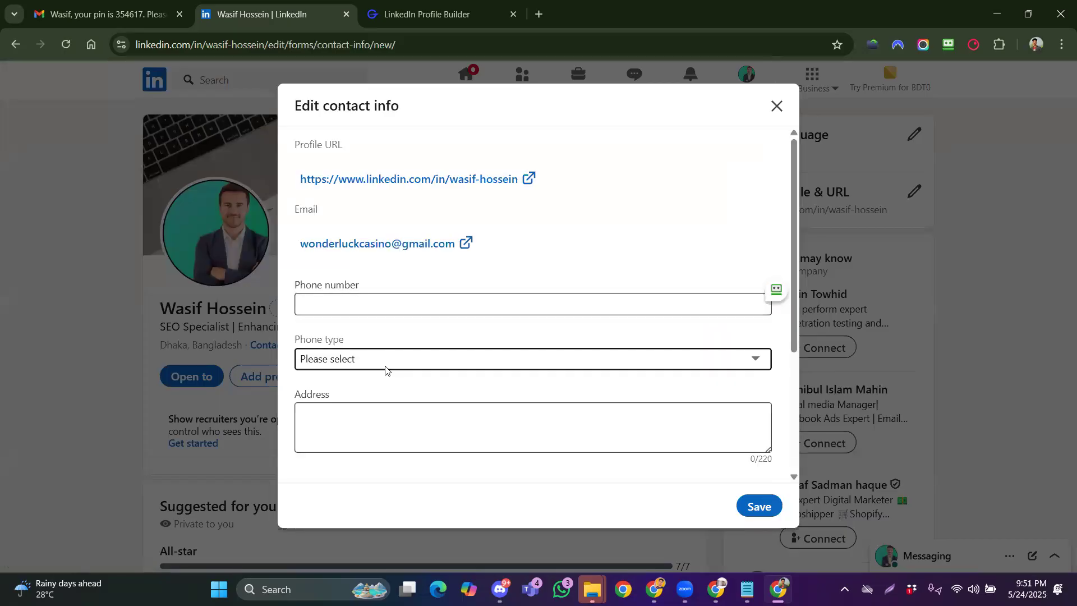
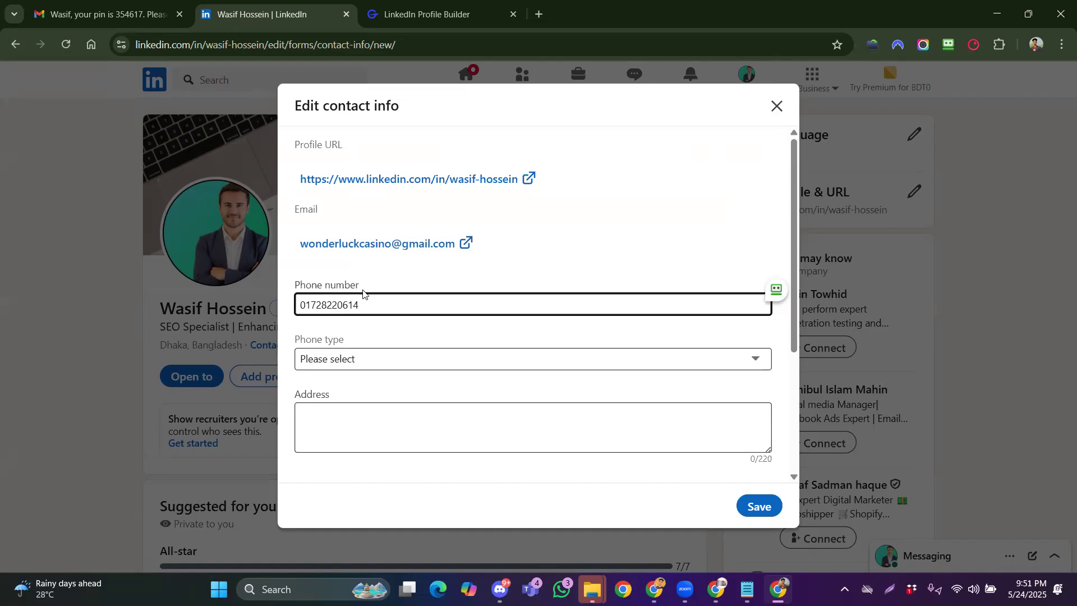
pyautogui.click(381, 357)
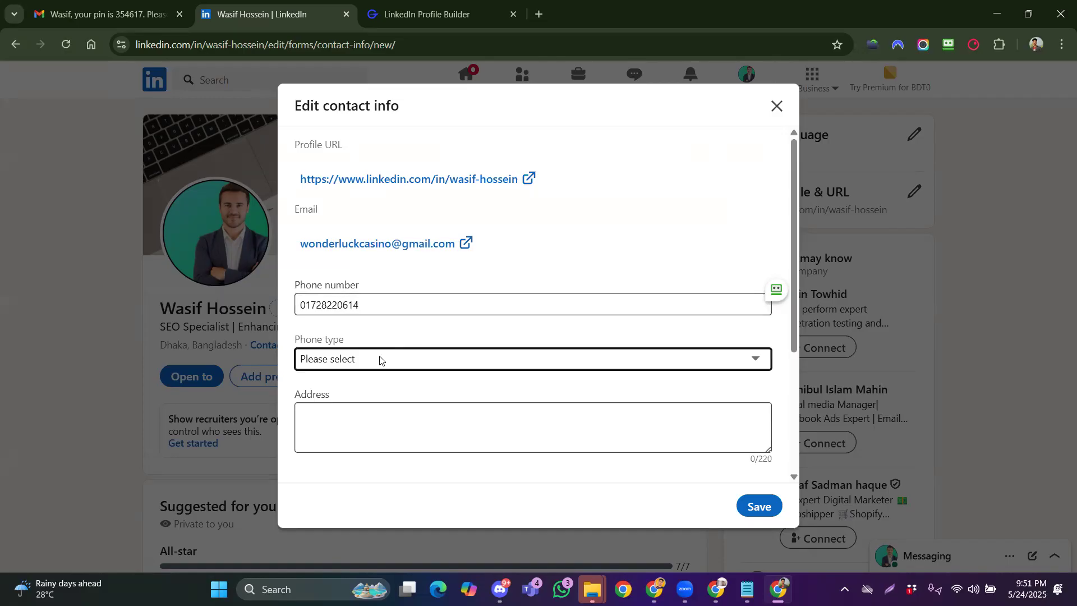
pyautogui.click(374, 419)
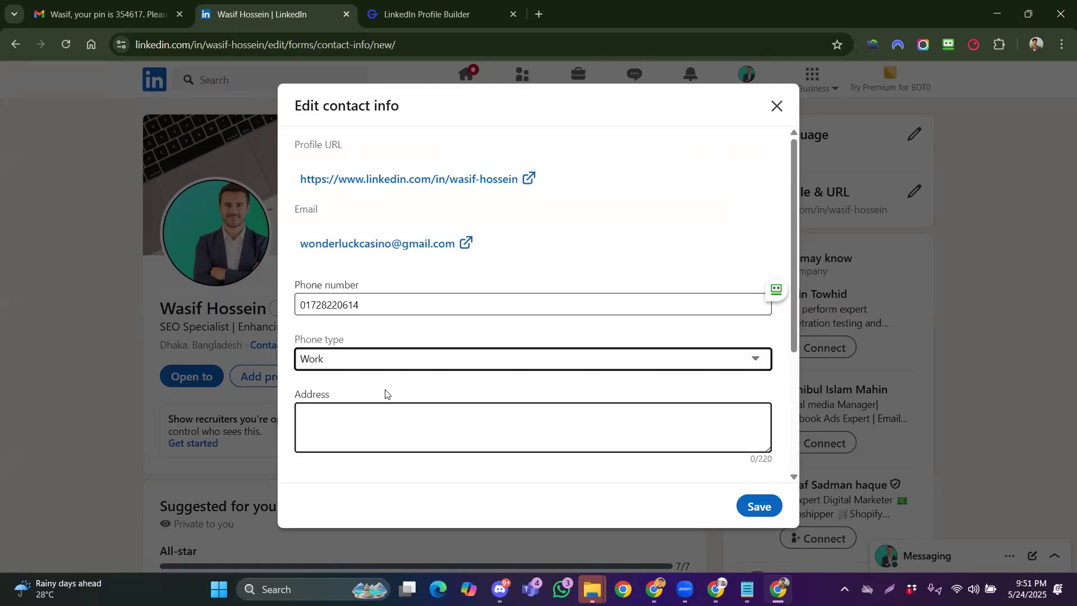
# Set the birthday to February 3
pyautogui.scroll(-2, 386, 392)
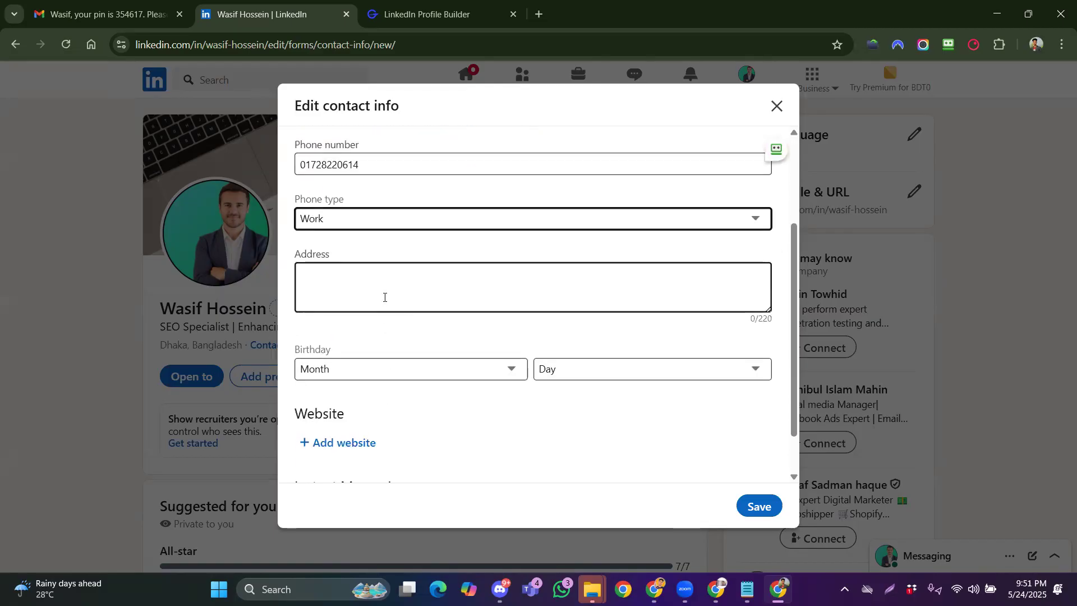
pyautogui.scroll(-1, 428, 353)
pyautogui.click(396, 320)
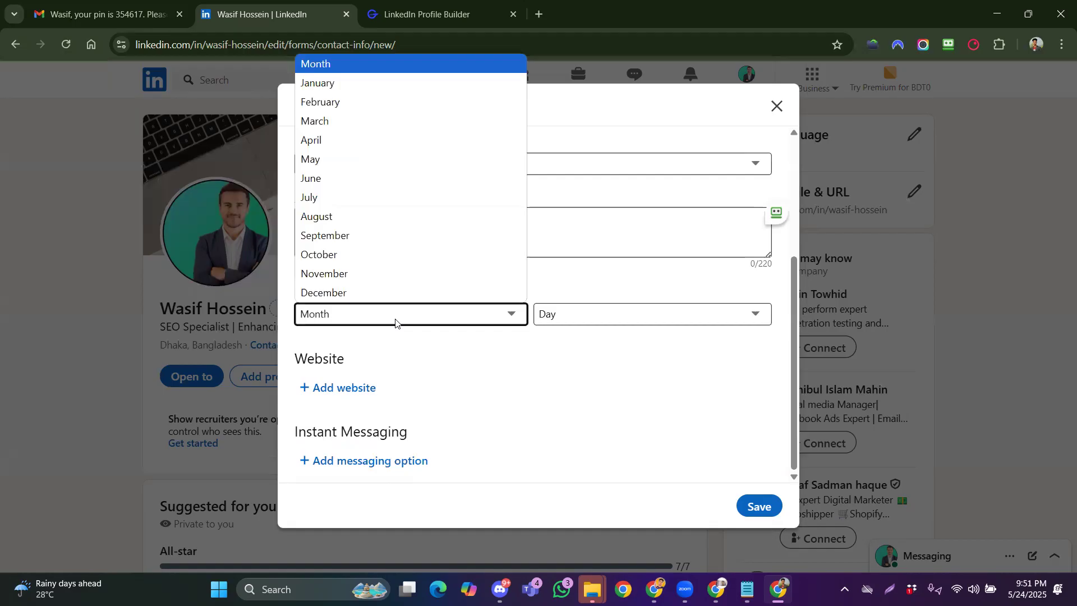
pyautogui.click(397, 103)
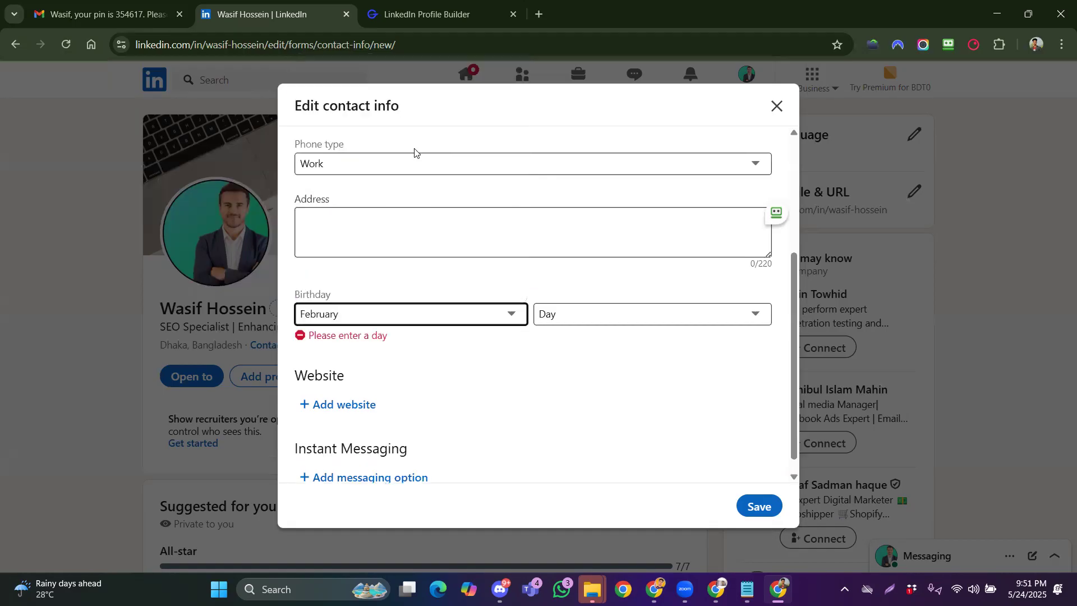
pyautogui.click(548, 313)
pyautogui.click(553, 63)
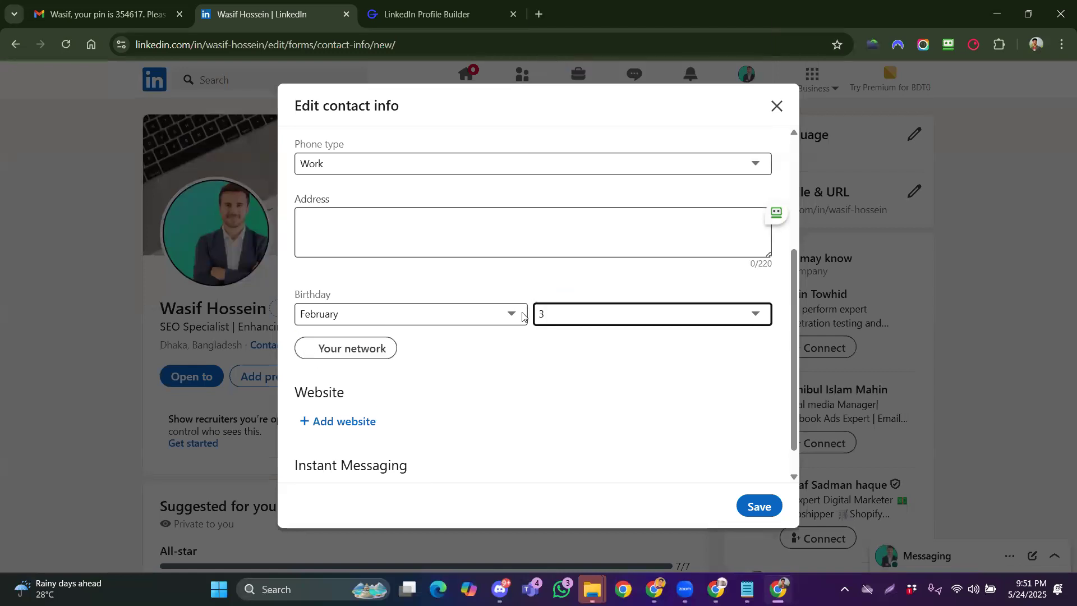
pyautogui.scroll(-1, 483, 380)
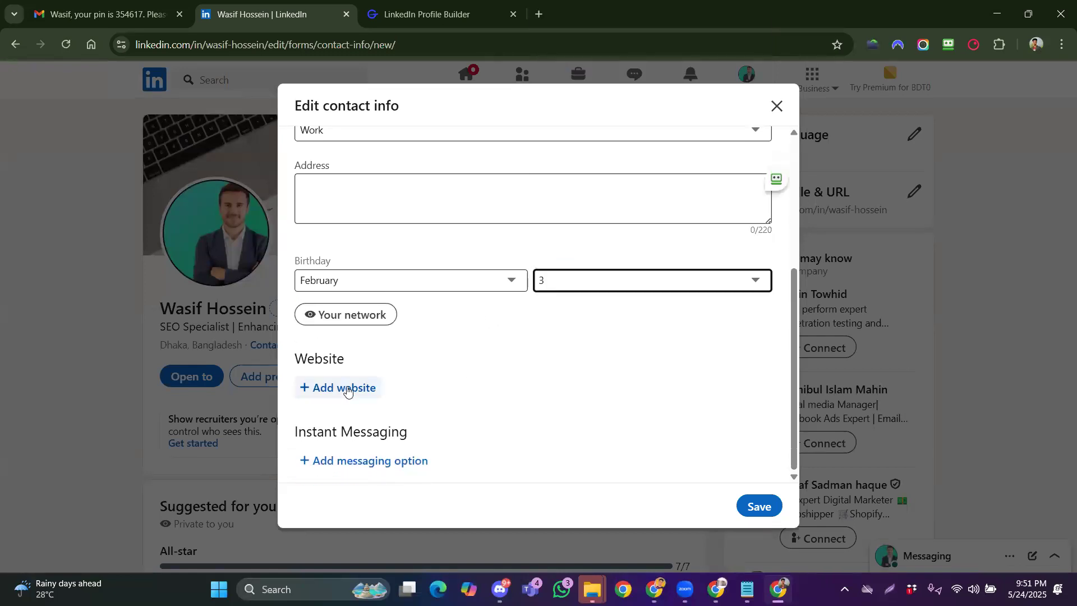
pyautogui.click(347, 388)
pyautogui.write('w')
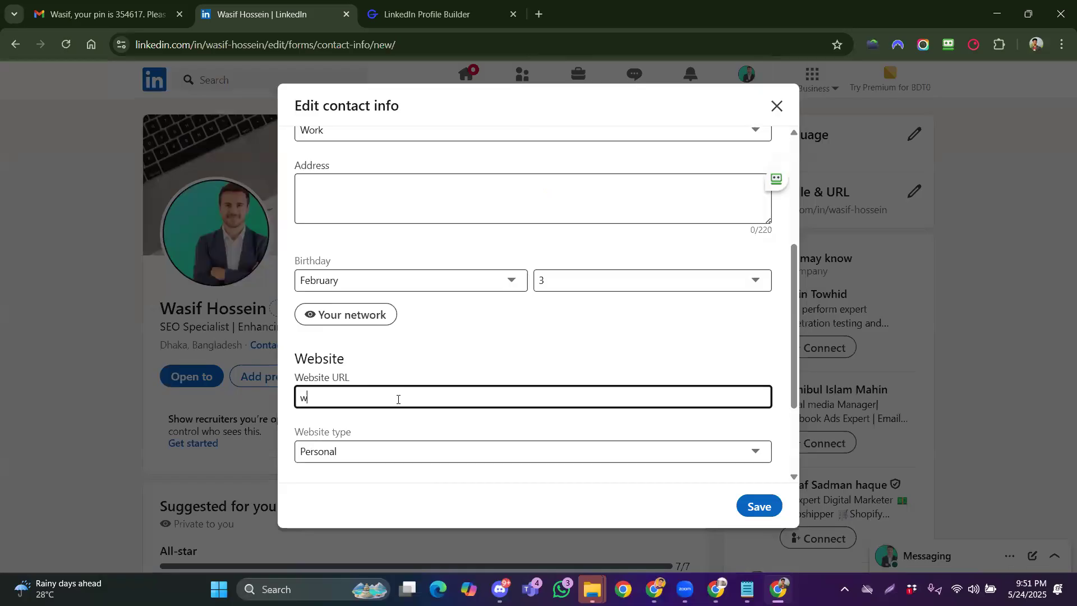
pyautogui.write('ww.wa')
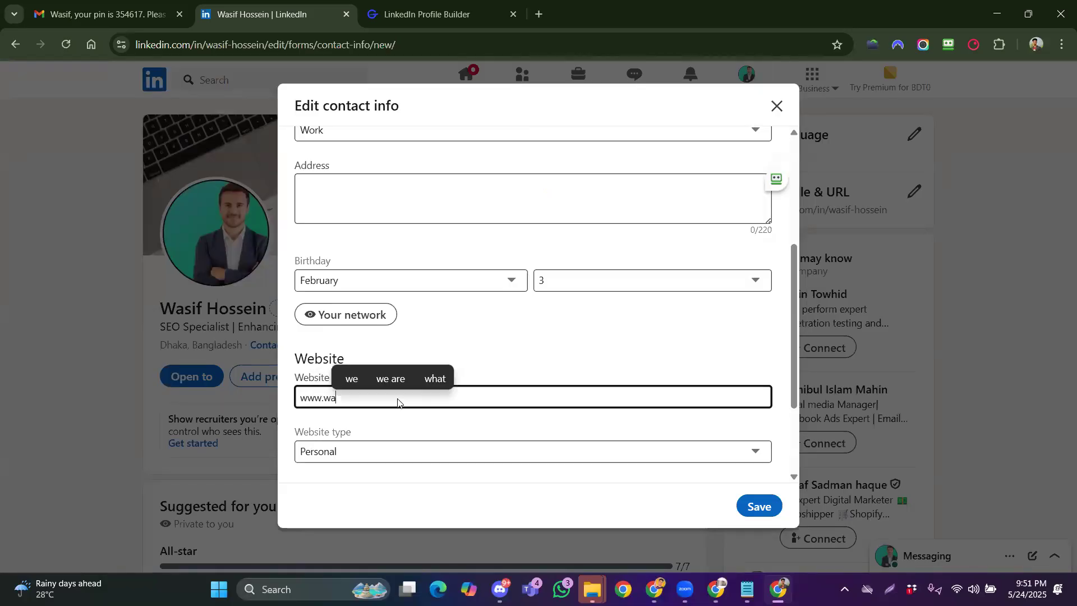
pyautogui.write('sifseo')
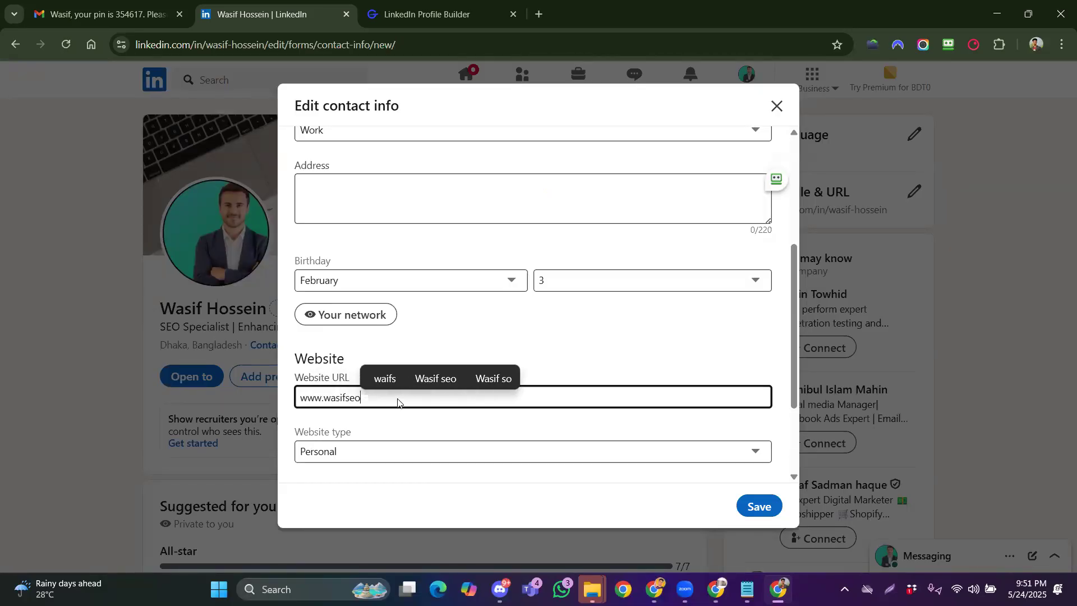
pyautogui.write('.com')
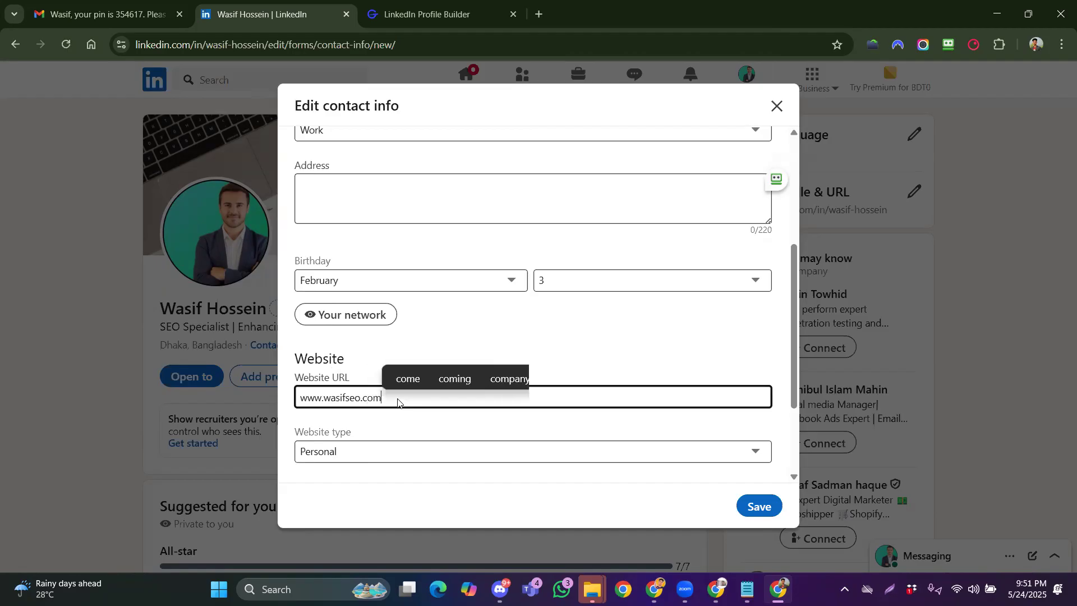
pyautogui.click(394, 452)
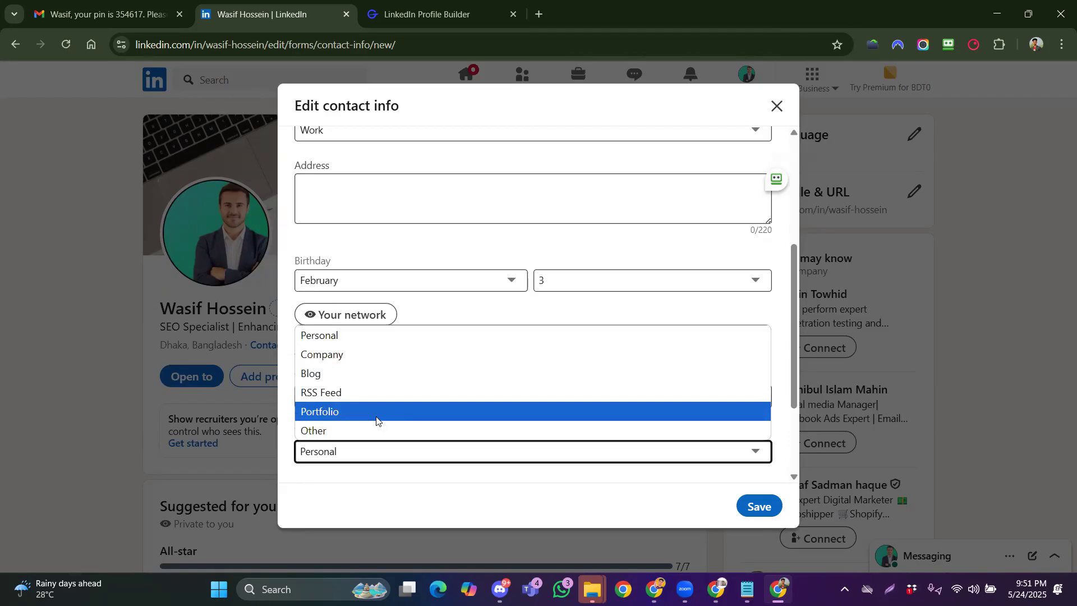
pyautogui.click(372, 337)
pyautogui.scroll(-2, 432, 415)
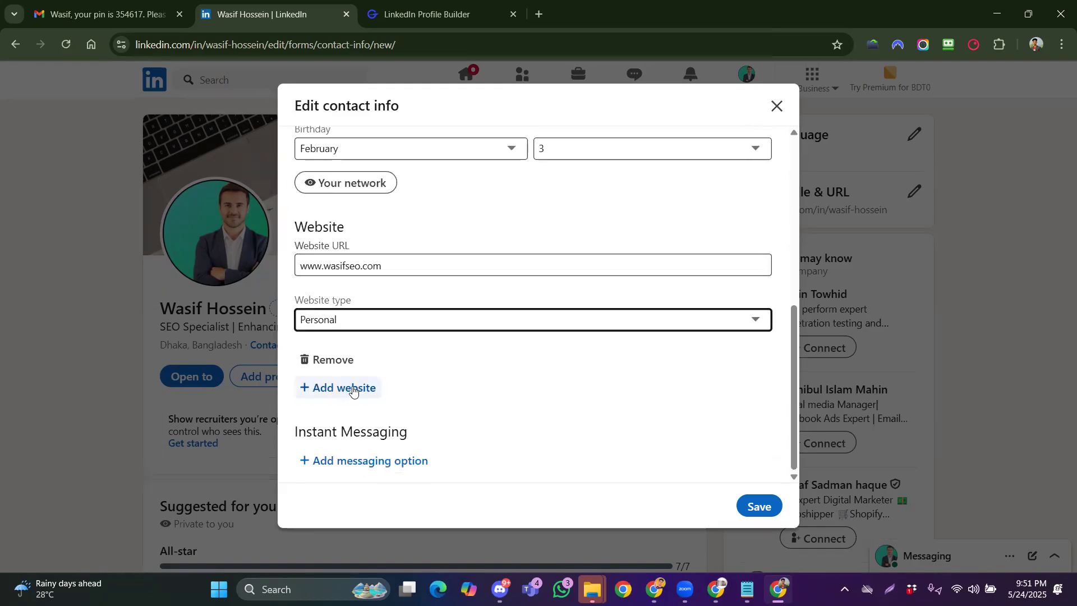
pyautogui.click(761, 507)
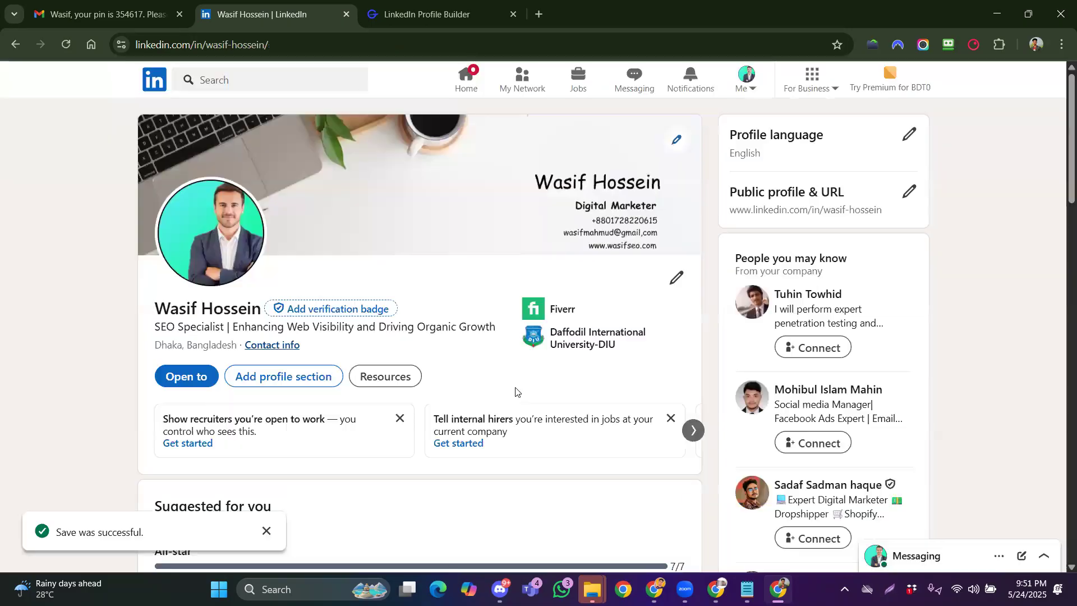
# Reopen the contact info to verify the changes, then close it
pyautogui.click(287, 348)
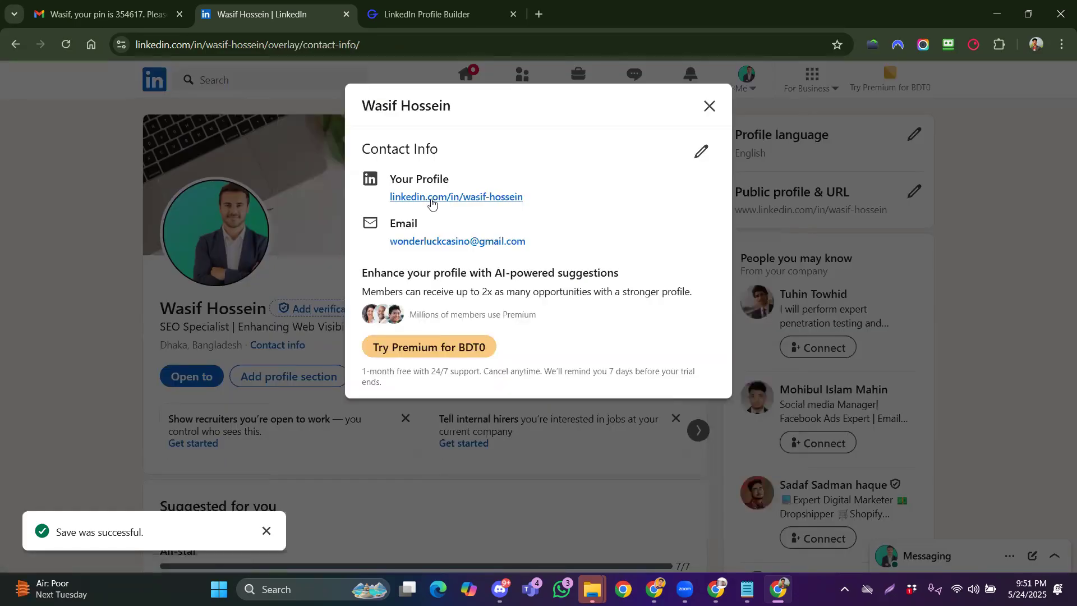
pyautogui.click(710, 106)
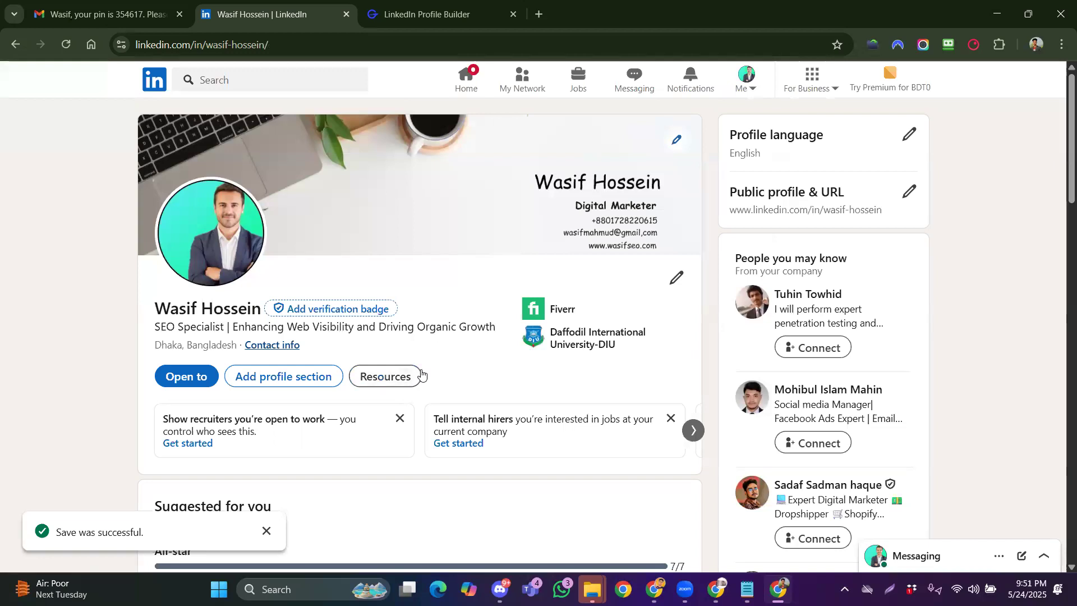
pyautogui.scroll(-1, 415, 376)
# Expand the Core, Additional and Recommended profile sections and choose Add licenses & certifications
pyautogui.click(286, 308)
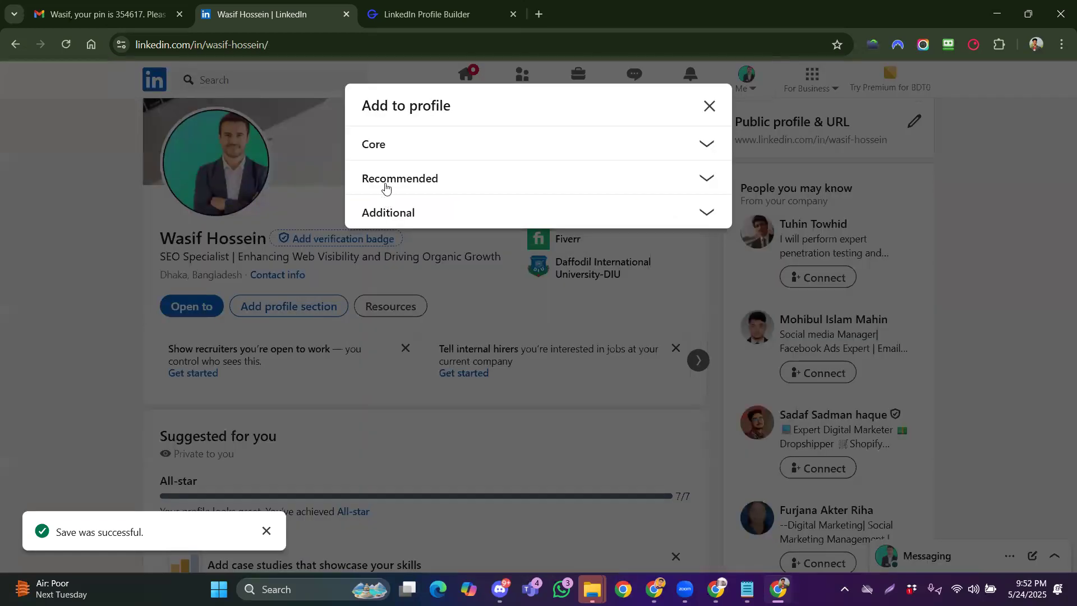
pyautogui.click(387, 145)
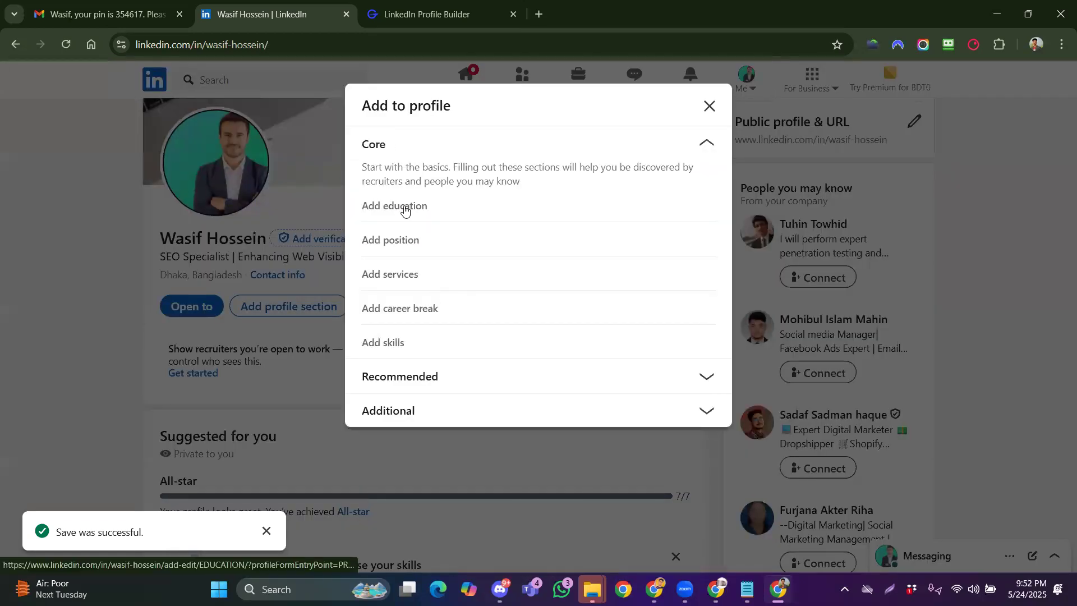
pyautogui.click(415, 404)
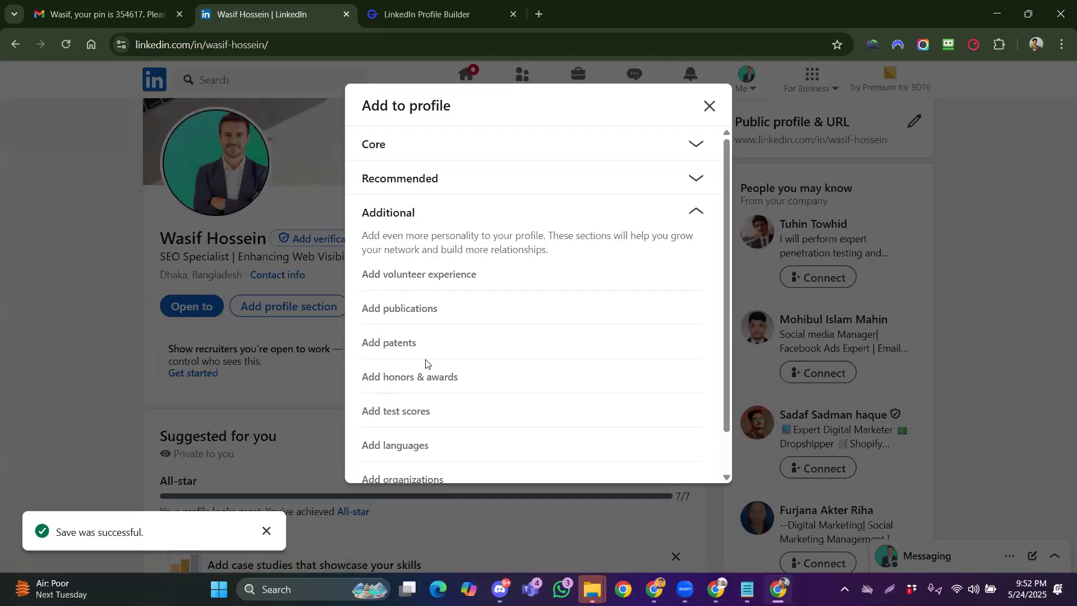
pyautogui.scroll(-1, 425, 370)
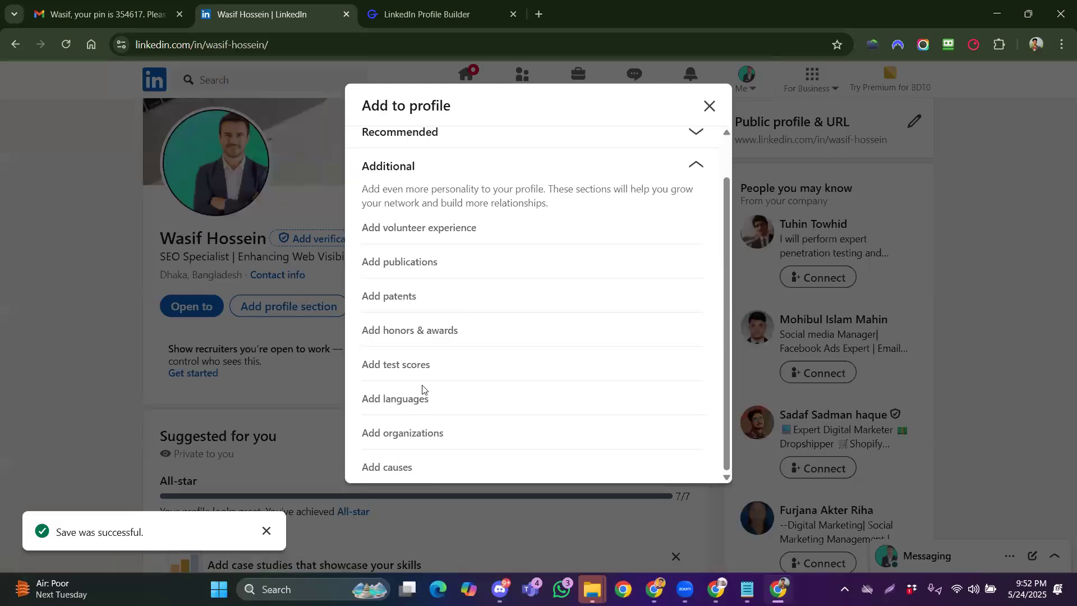
pyautogui.scroll(1, 422, 387)
pyautogui.click(446, 180)
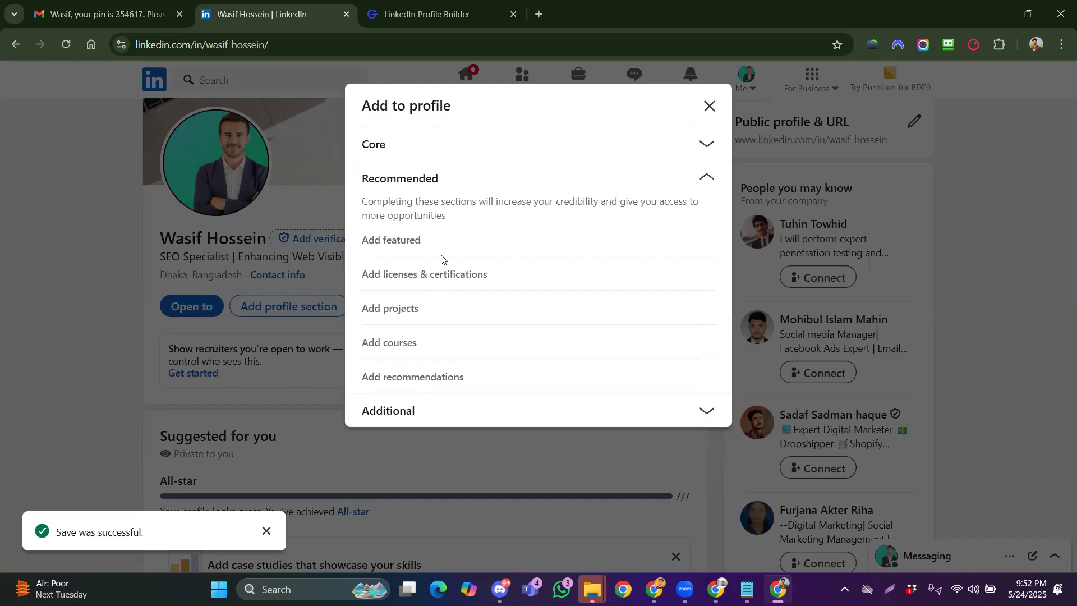
pyautogui.click(413, 281)
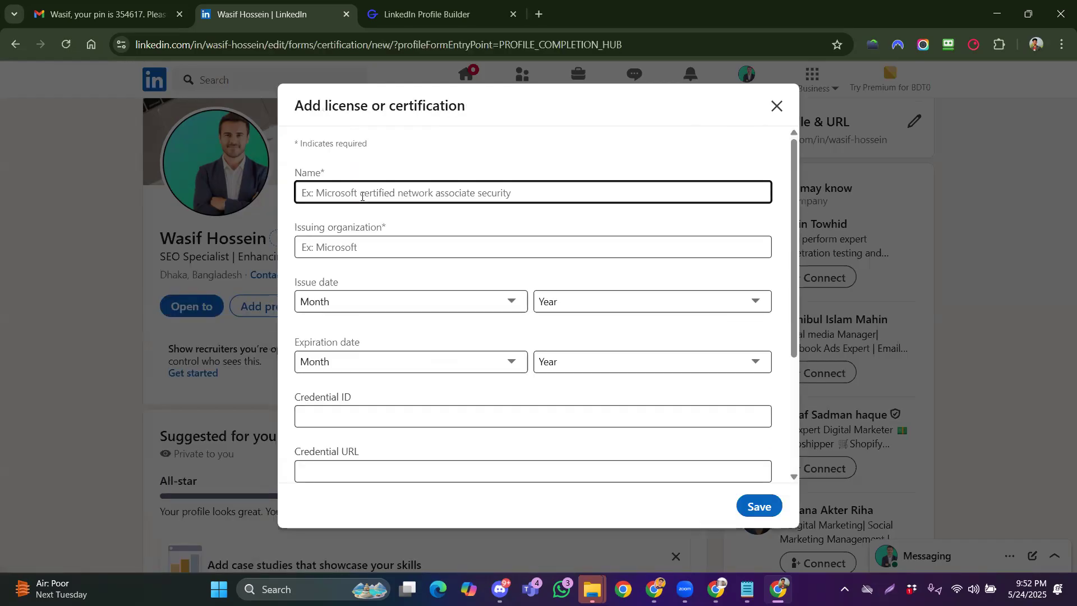
# Name the certification Professional Diploma in Digital Marketing from the 'Digital marketing' suggestions
pyautogui.write('Digita')
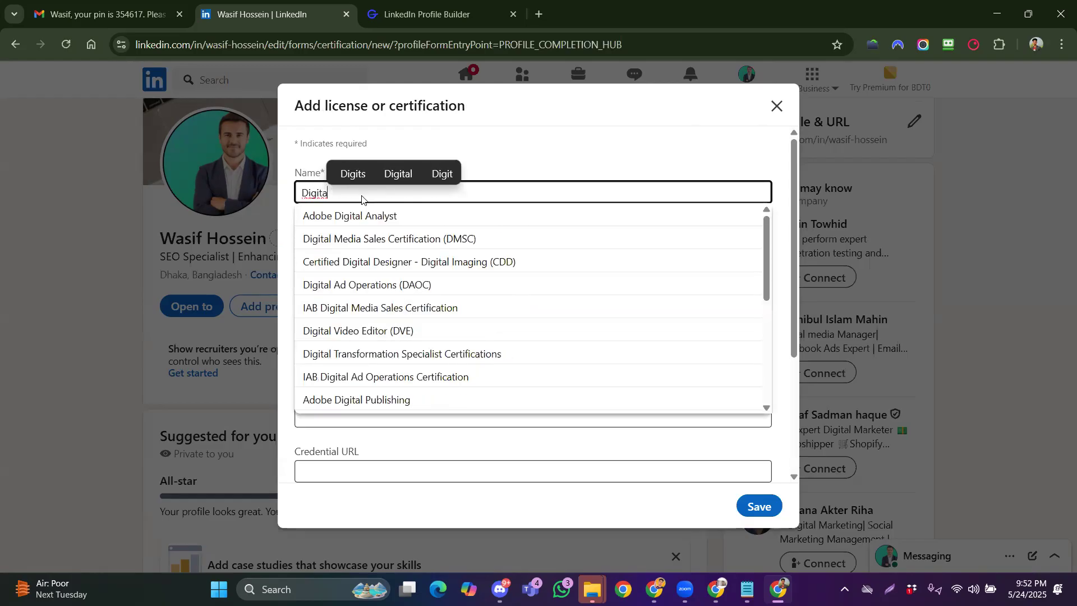
pyautogui.write('l')
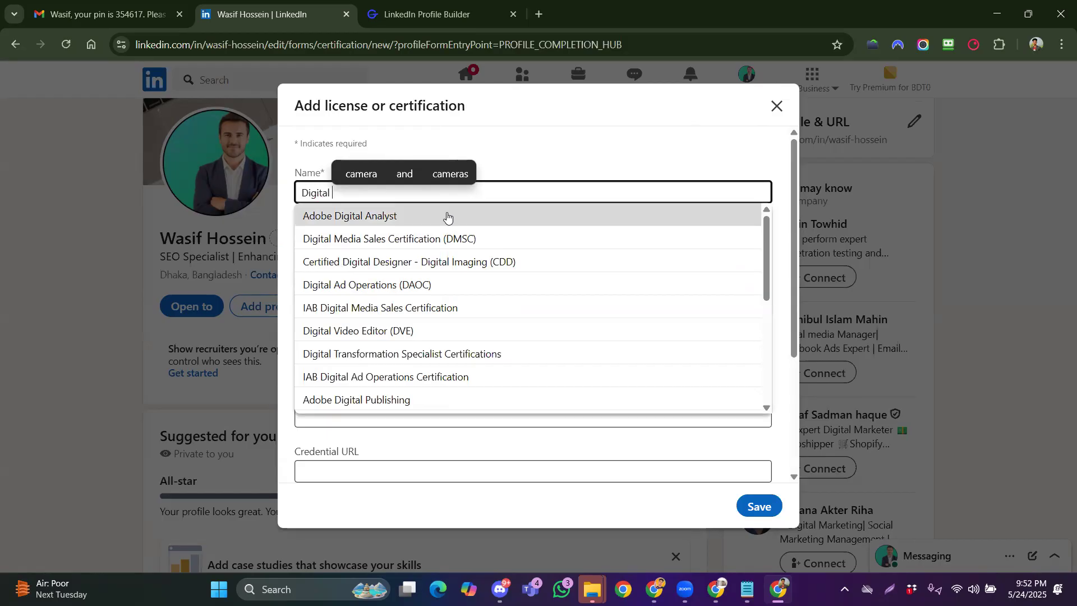
pyautogui.write('ma')
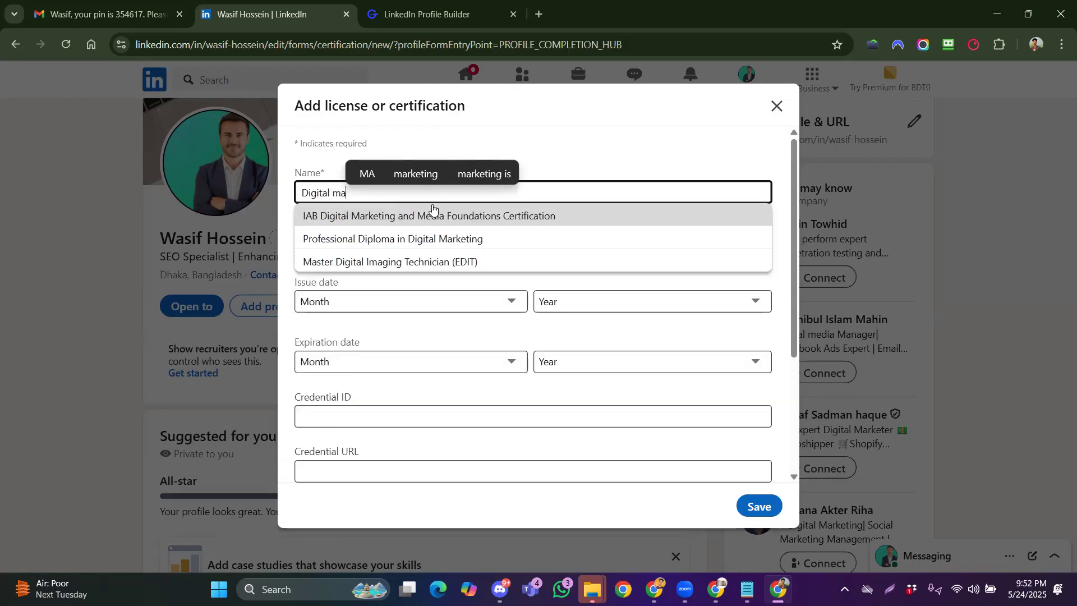
pyautogui.write('rketing')
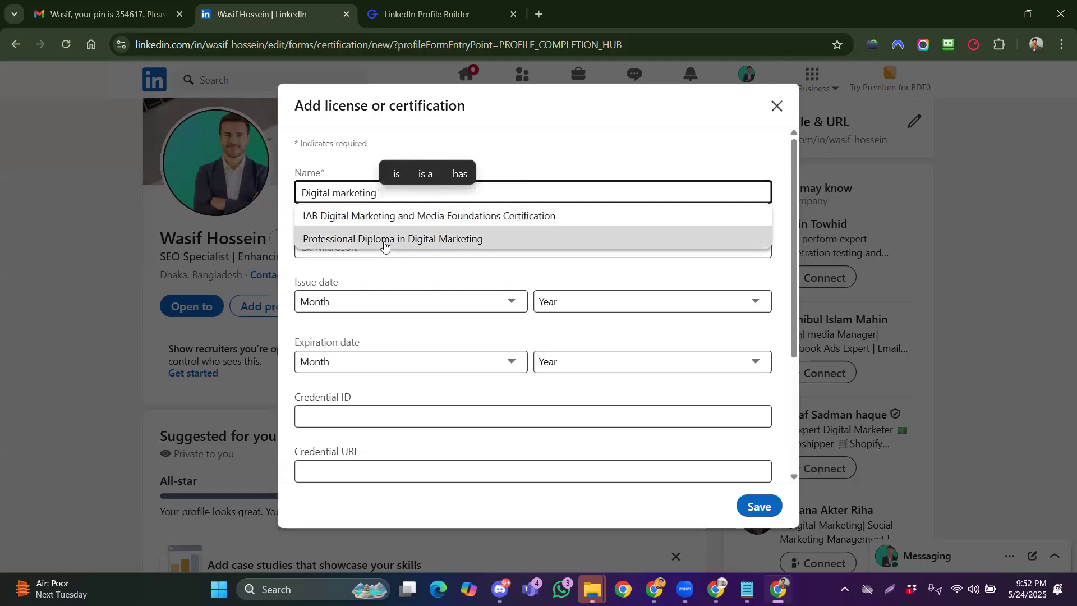
pyautogui.click(437, 243)
pyautogui.click(407, 246)
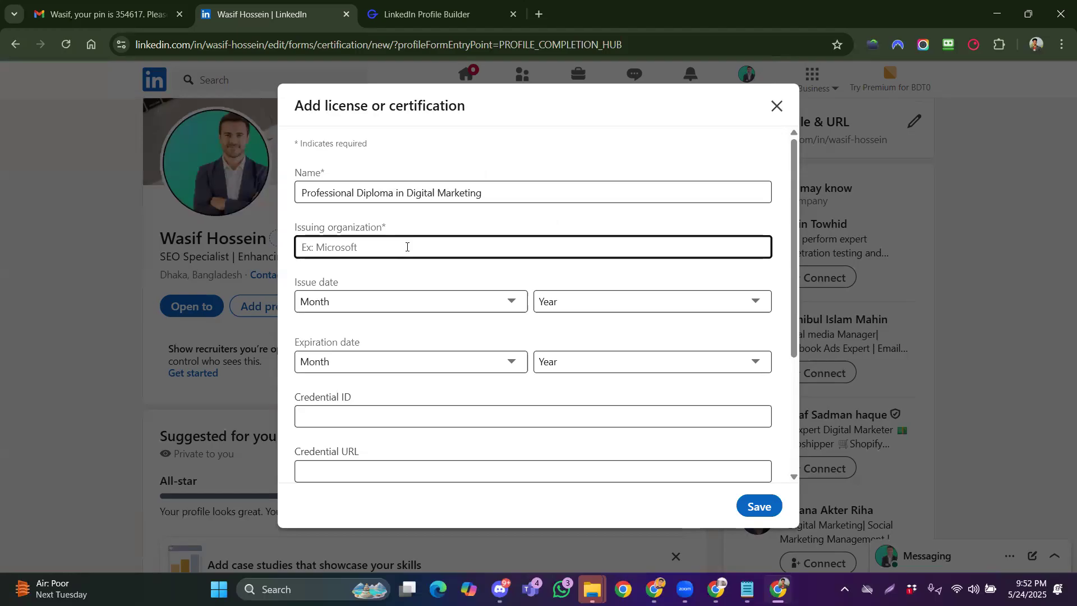
# Set the issuer to Udemy, issue date January 2020 and expiration November 2021
pyautogui.write('ud')
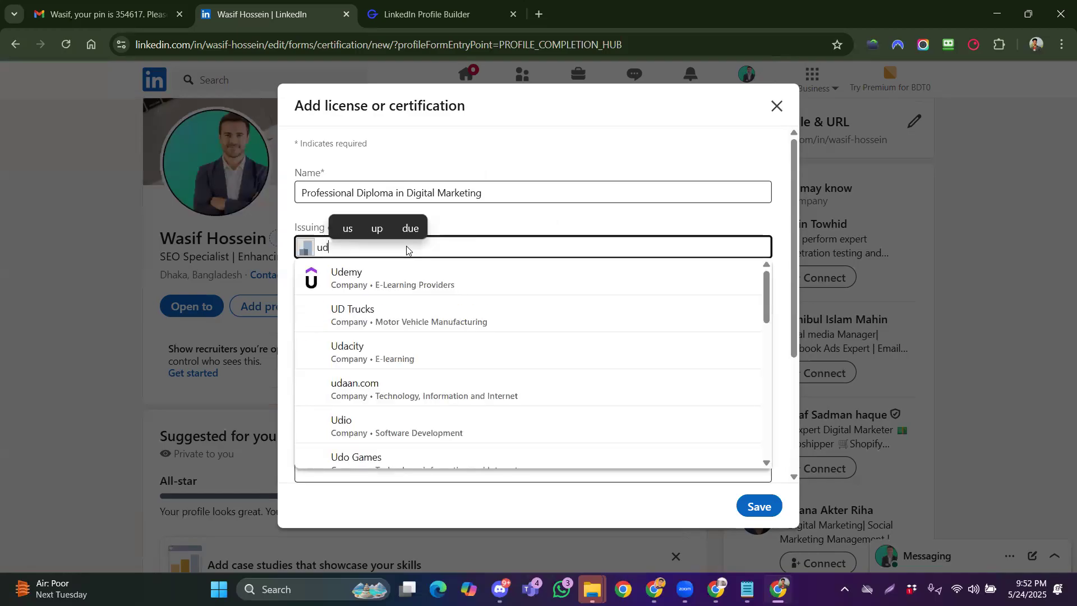
pyautogui.click(408, 280)
pyautogui.click(399, 301)
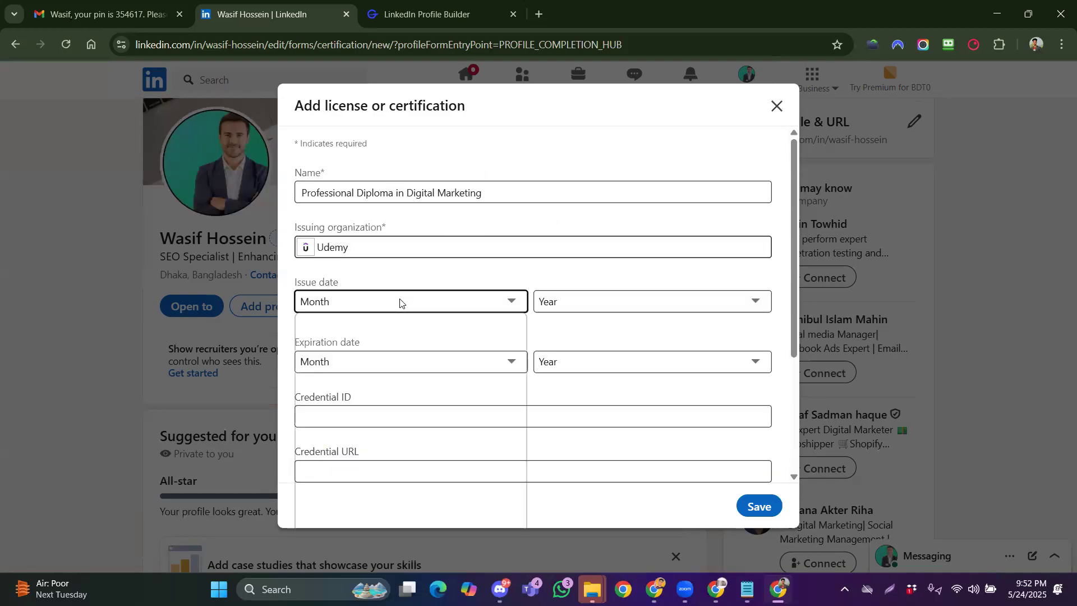
pyautogui.click(394, 341)
pyautogui.click(568, 307)
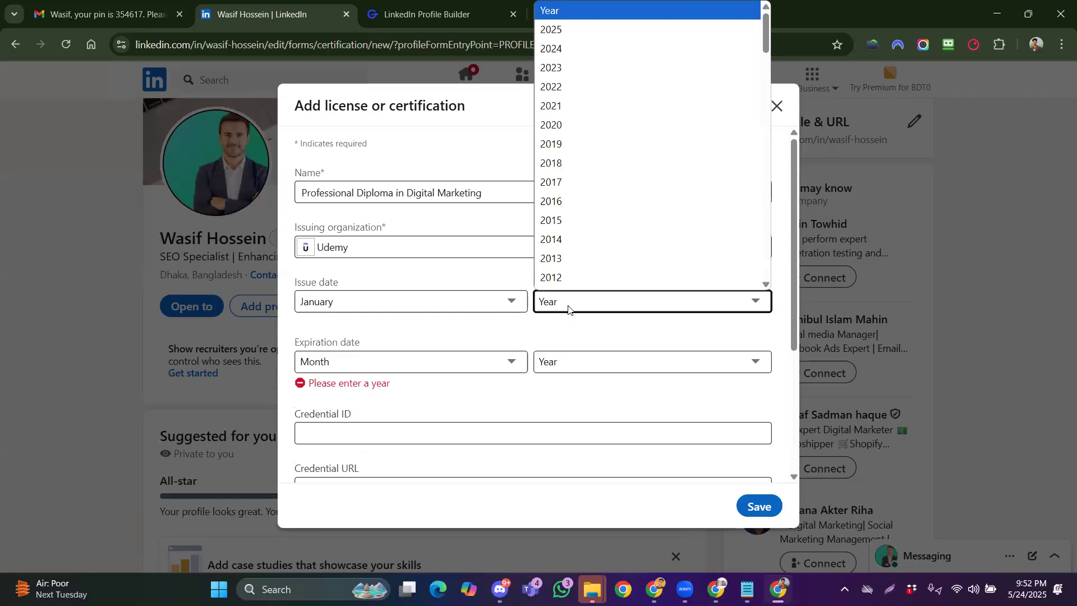
pyautogui.click(582, 129)
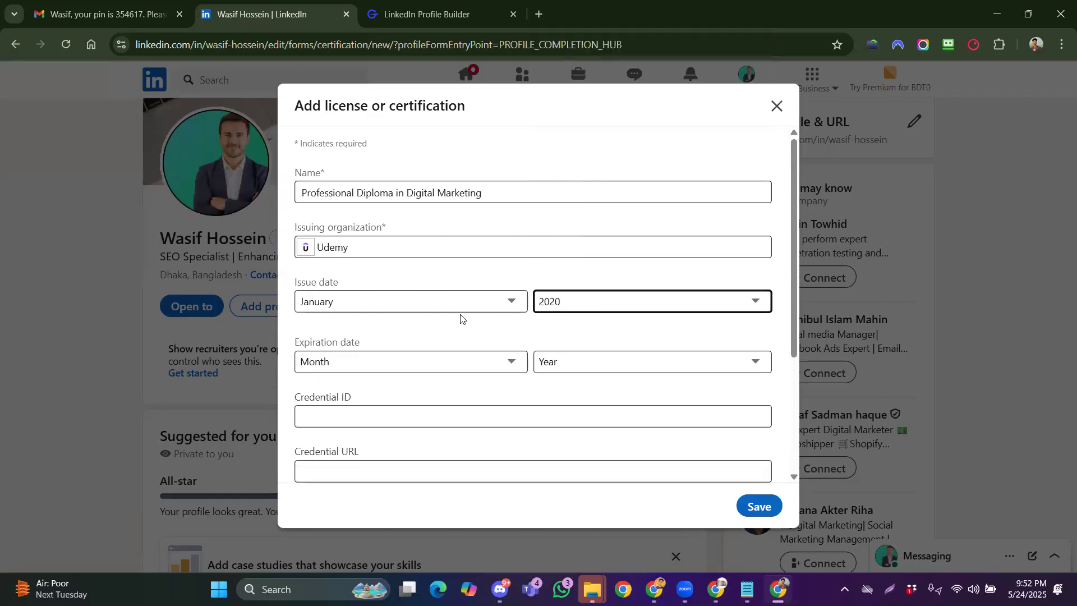
pyautogui.click(401, 360)
pyautogui.click(401, 321)
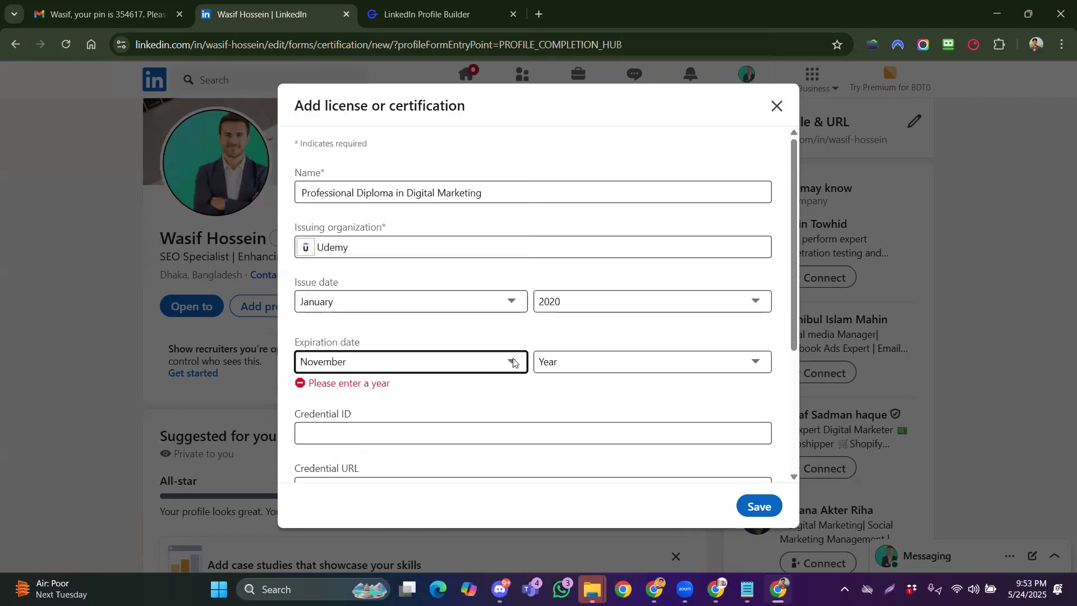
pyautogui.click(560, 361)
pyautogui.click(574, 284)
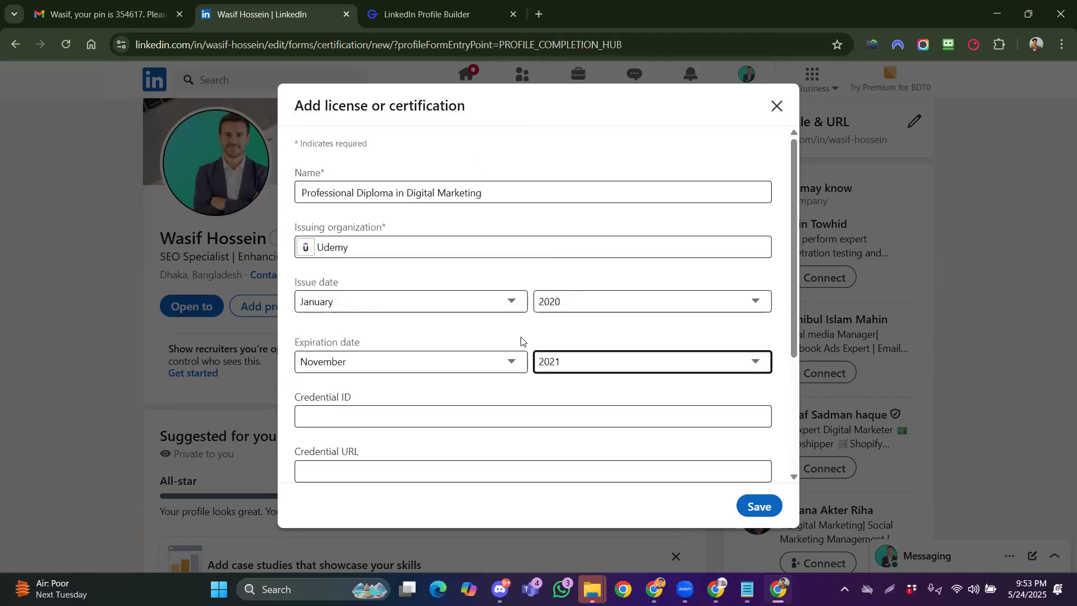
# Leave the credential ID and URL blank and save the certification
pyautogui.scroll(-1, 477, 348)
pyautogui.scroll(-1, 440, 363)
pyautogui.click(390, 274)
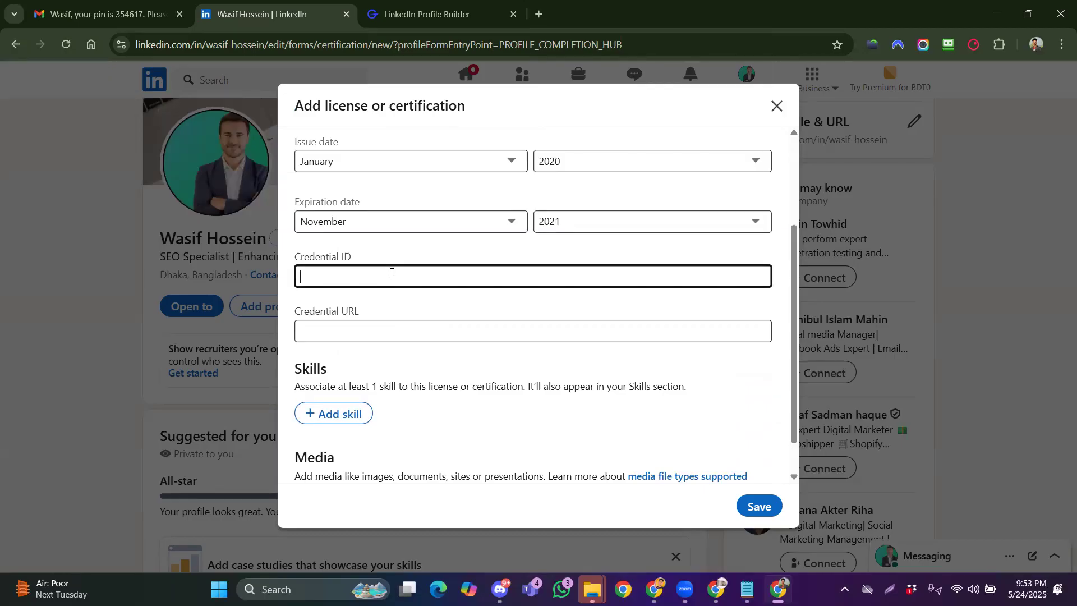
pyautogui.click(387, 330)
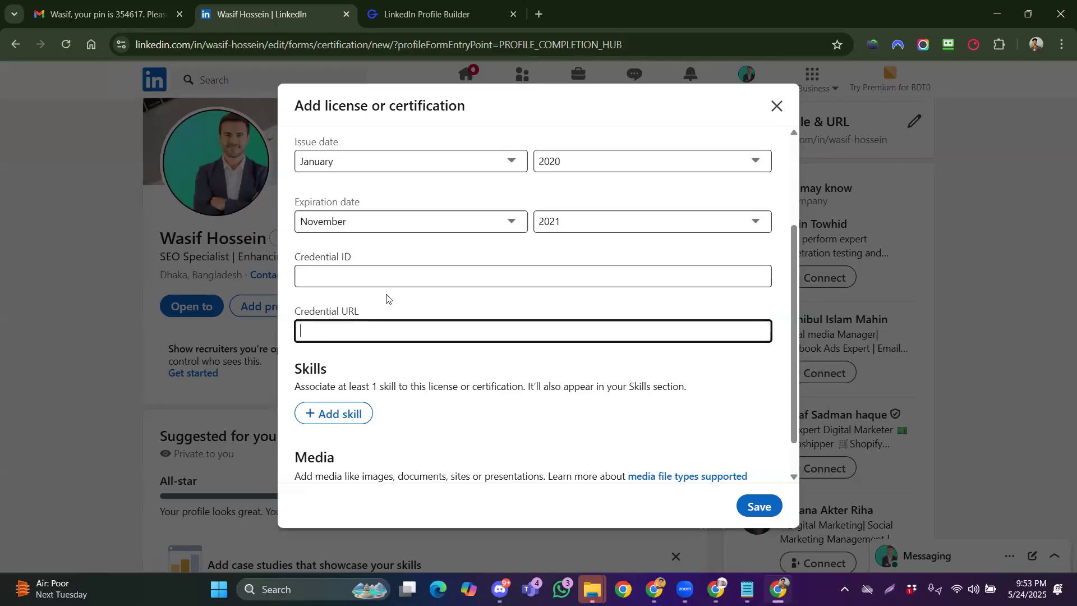
pyautogui.scroll(-1, 535, 444)
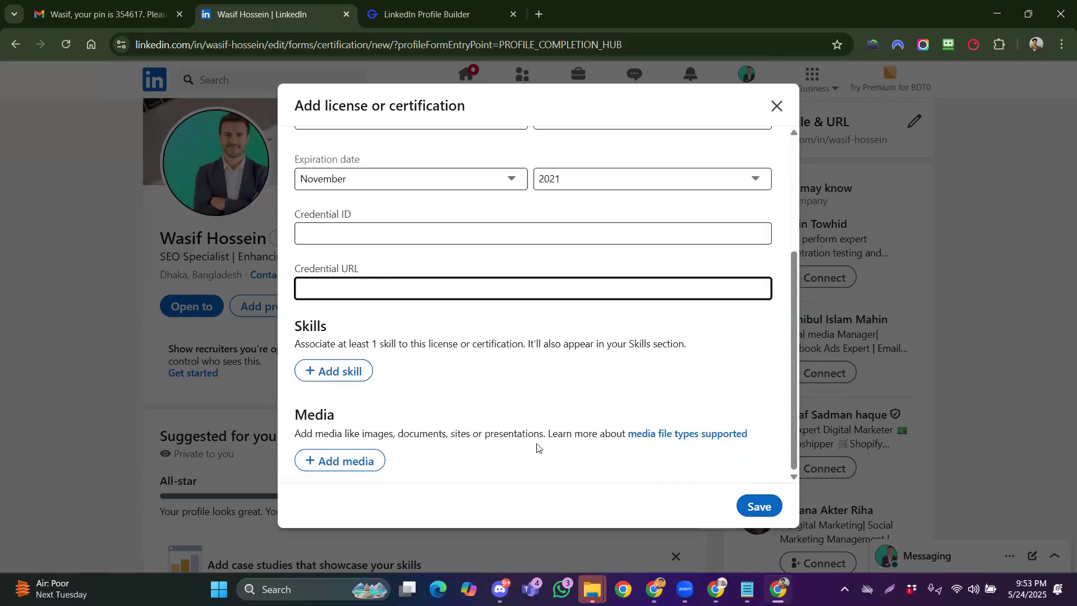
pyautogui.click(758, 506)
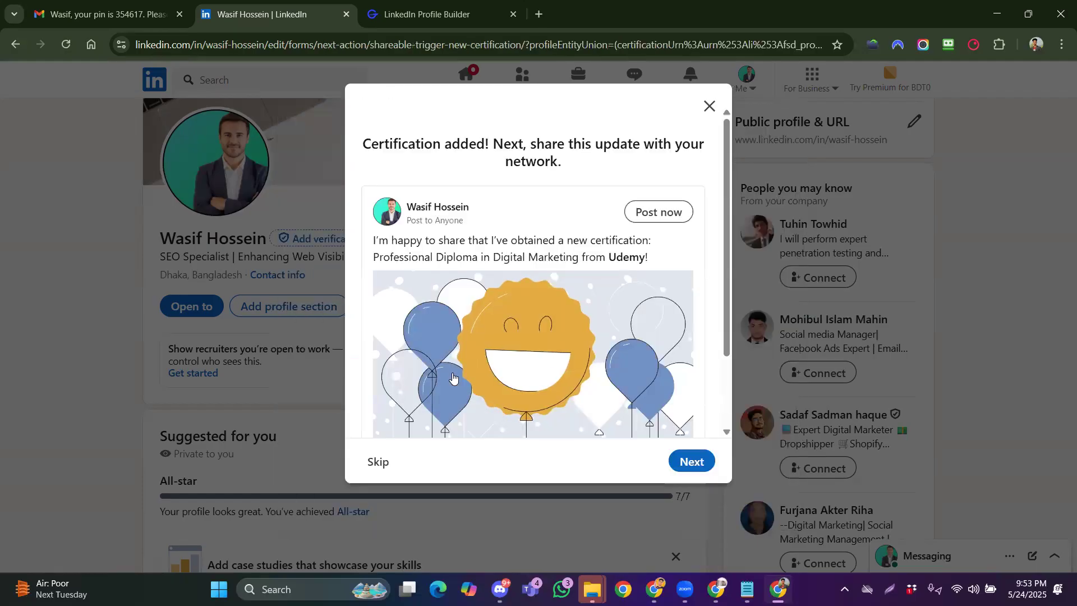
# Skip sharing the certification and open an empty Add course form under Recommended
pyautogui.click(381, 461)
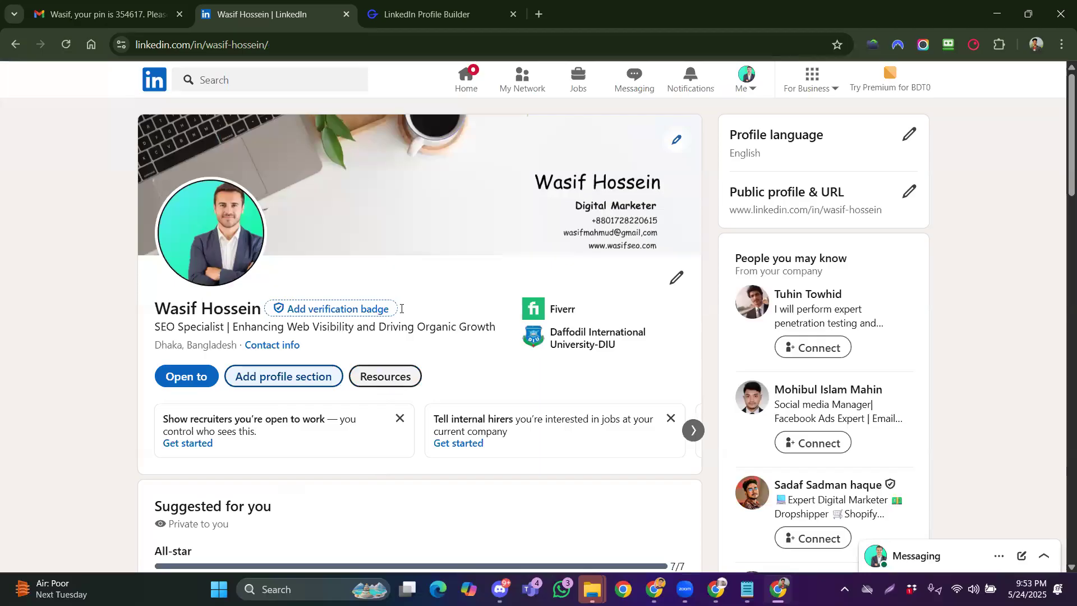
pyautogui.click(303, 378)
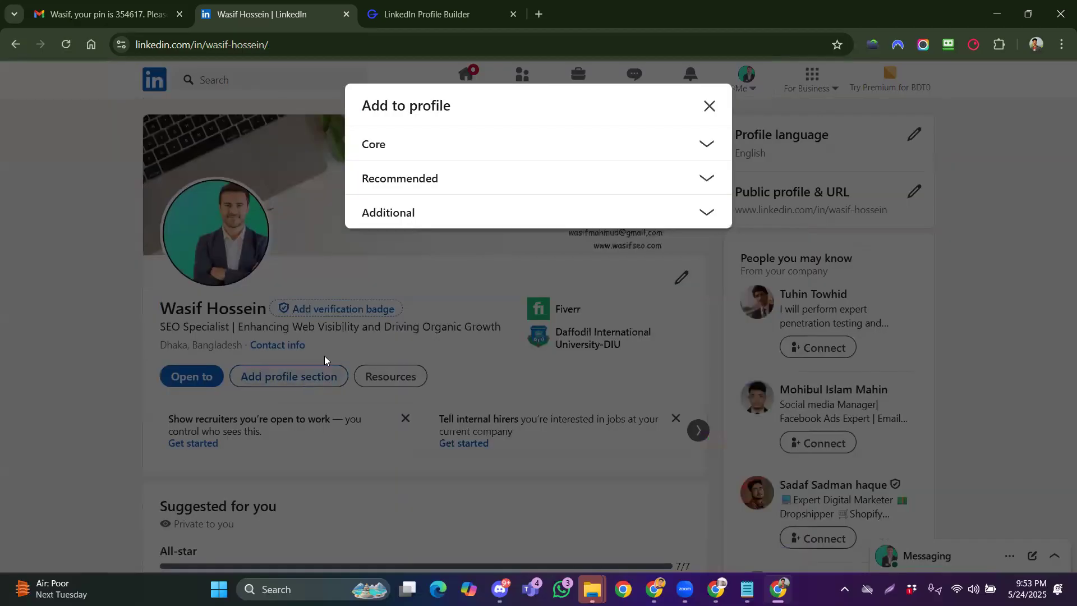
pyautogui.click(405, 177)
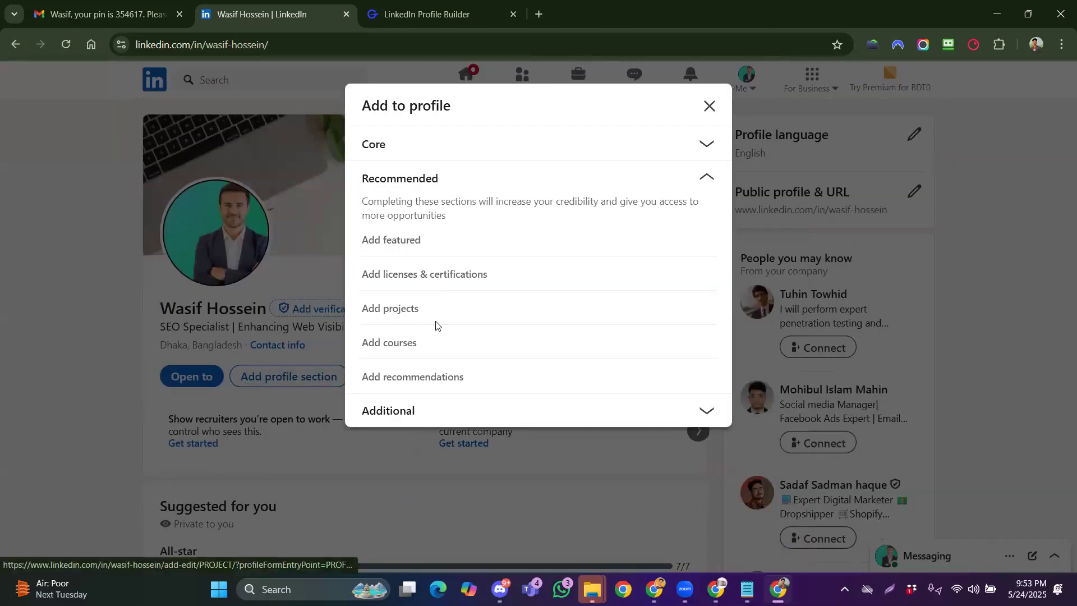
pyautogui.click(396, 343)
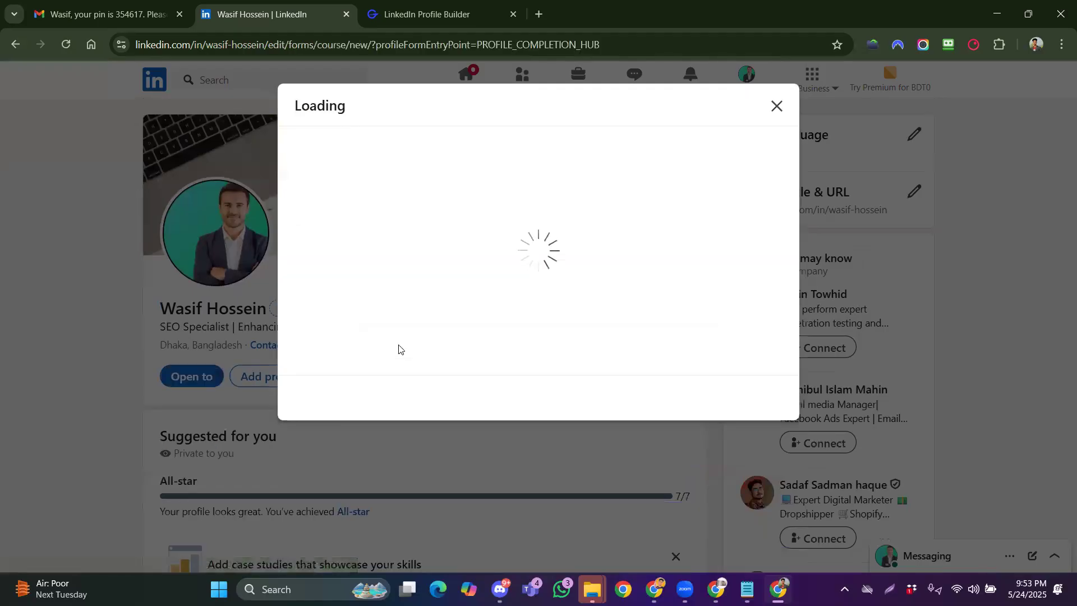
pyautogui.click(370, 196)
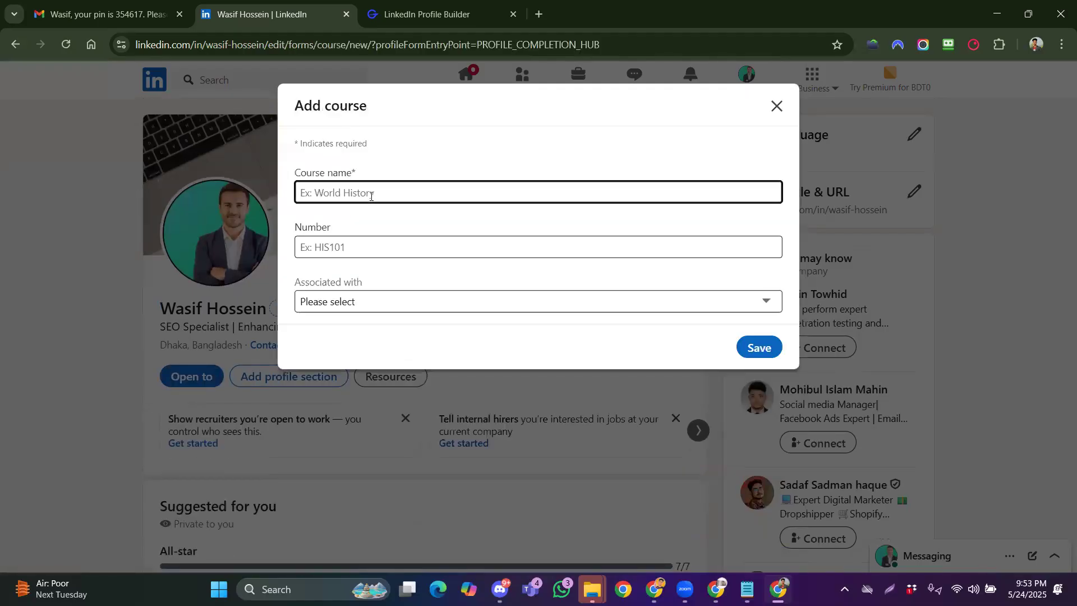
# Save the course Social Media Marketer, number 02154, linked to the Fiverr SEO Specialist role
pyautogui.write('Canva')
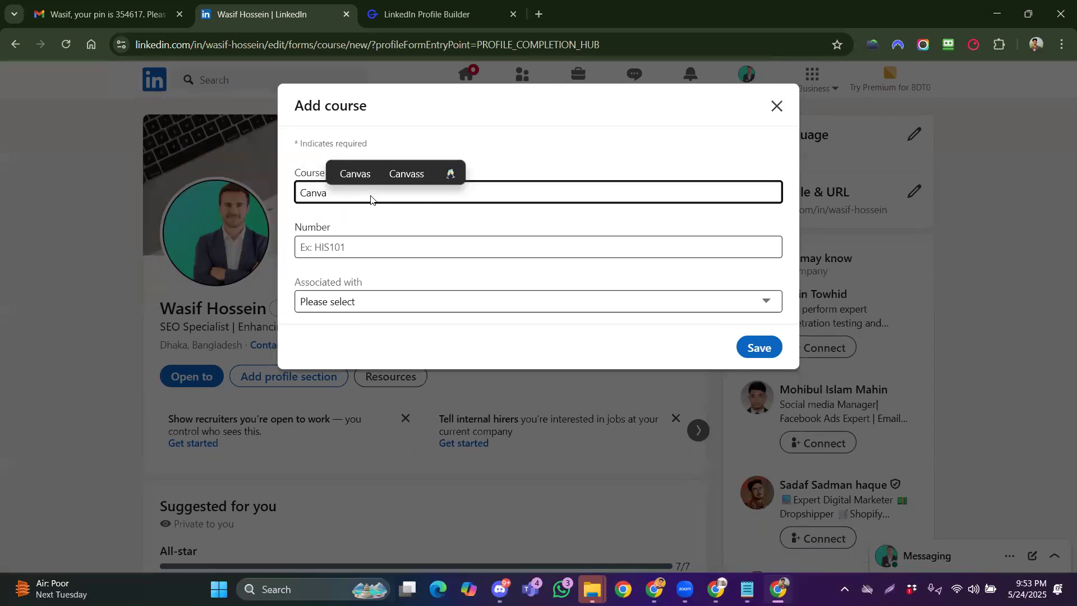
pyautogui.press('BackSpace')
pyautogui.press('BackSpace')
pyautogui.press('BackSpace')
pyautogui.press('BackSpace')
pyautogui.press('BackSpace')
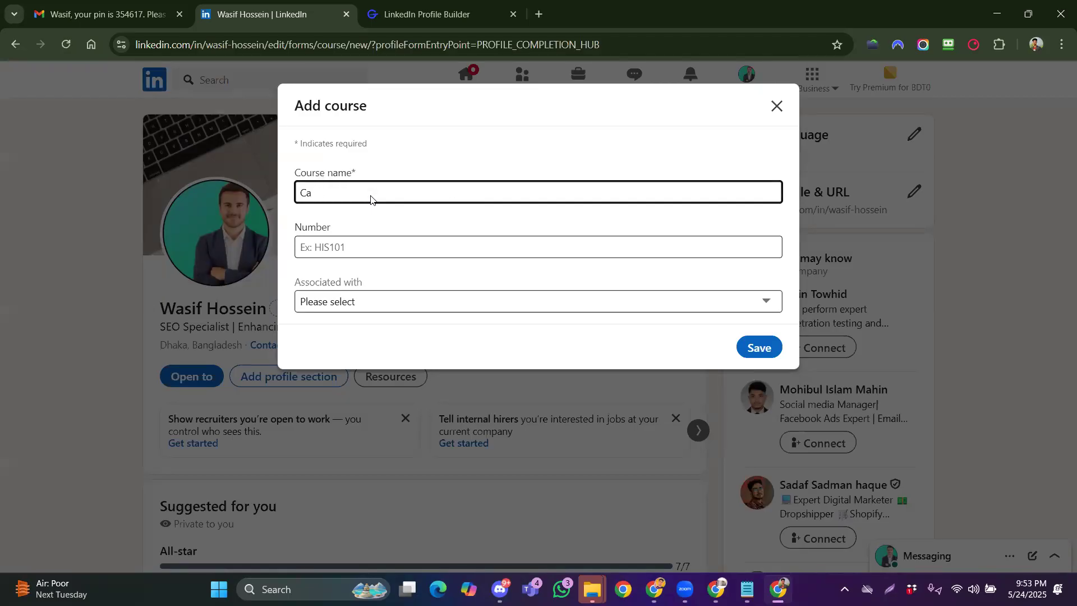
pyautogui.write('So')
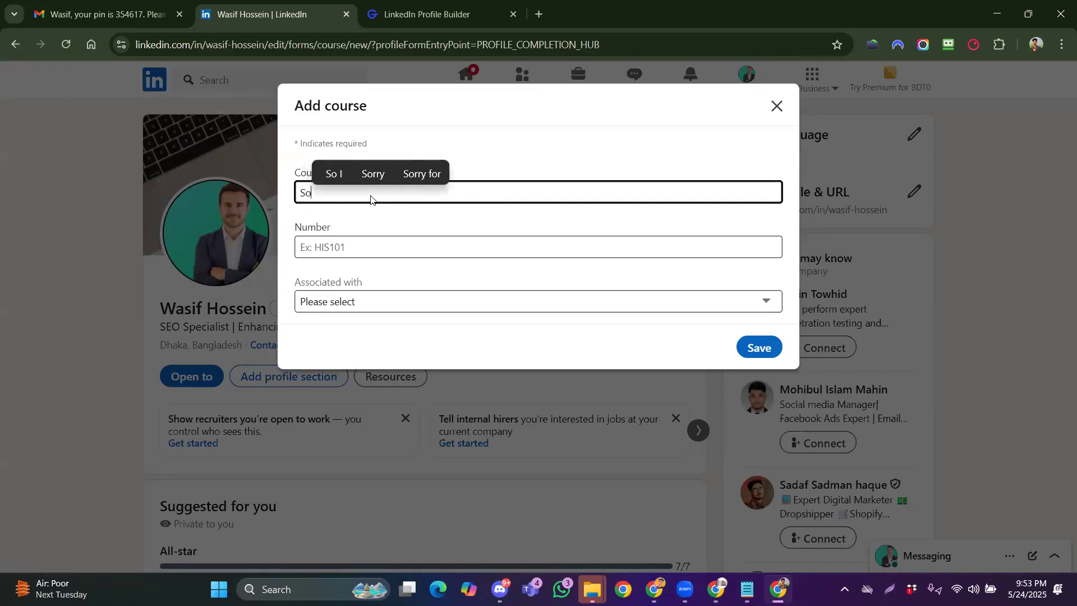
pyautogui.write('cialMedui')
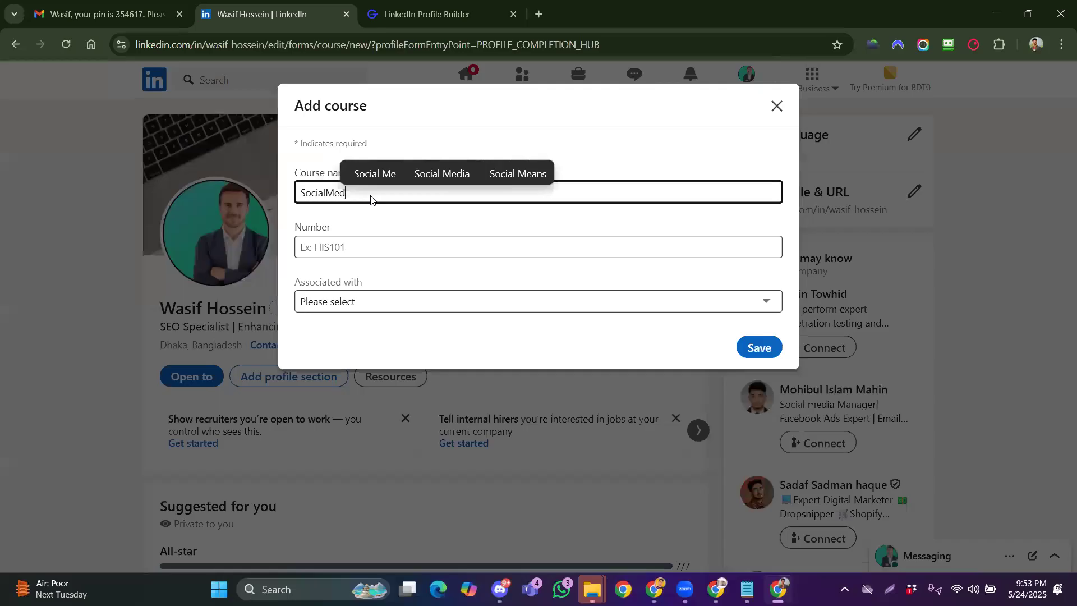
pyautogui.press('BackSpace')
pyautogui.press('BackSpace')
pyautogui.press('BackSpace')
pyautogui.press('BackSpace')
pyautogui.press('BackSpace')
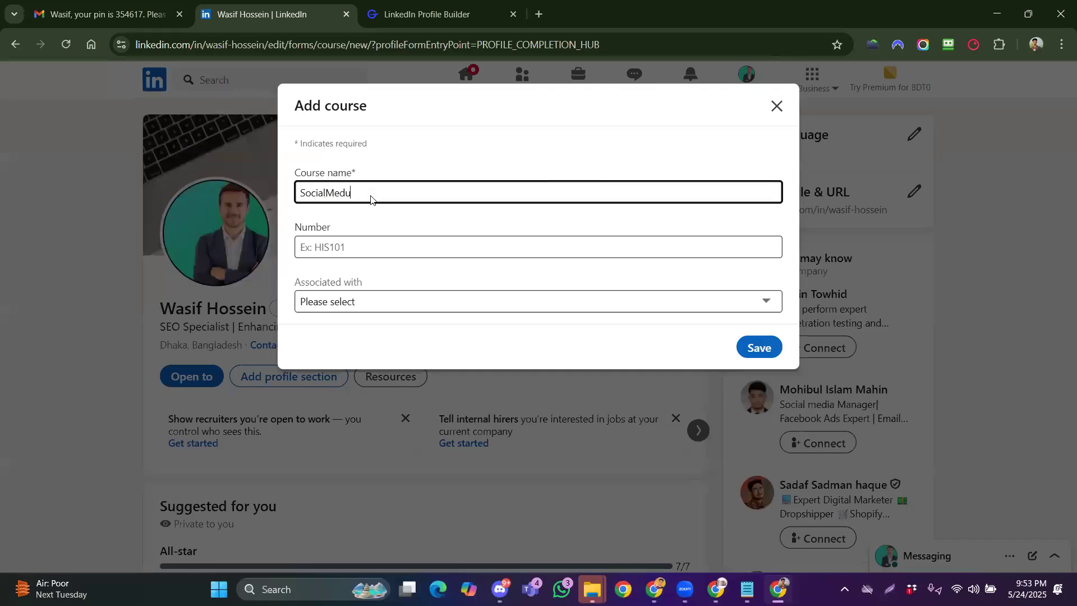
pyautogui.write('Media')
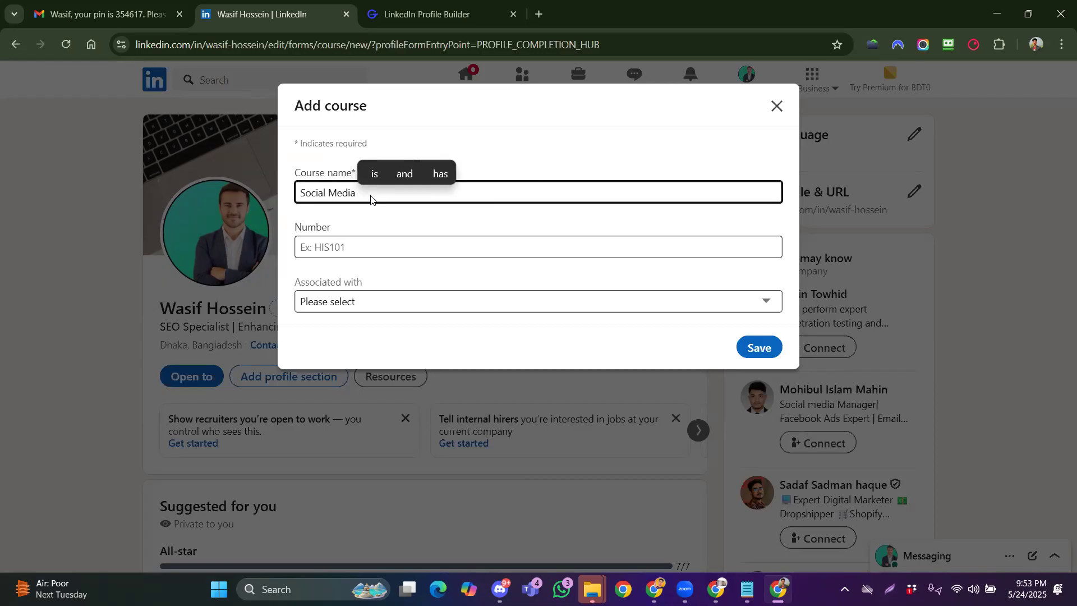
pyautogui.write(' Marketw')
pyautogui.press('BackSpace')
pyautogui.write('er')
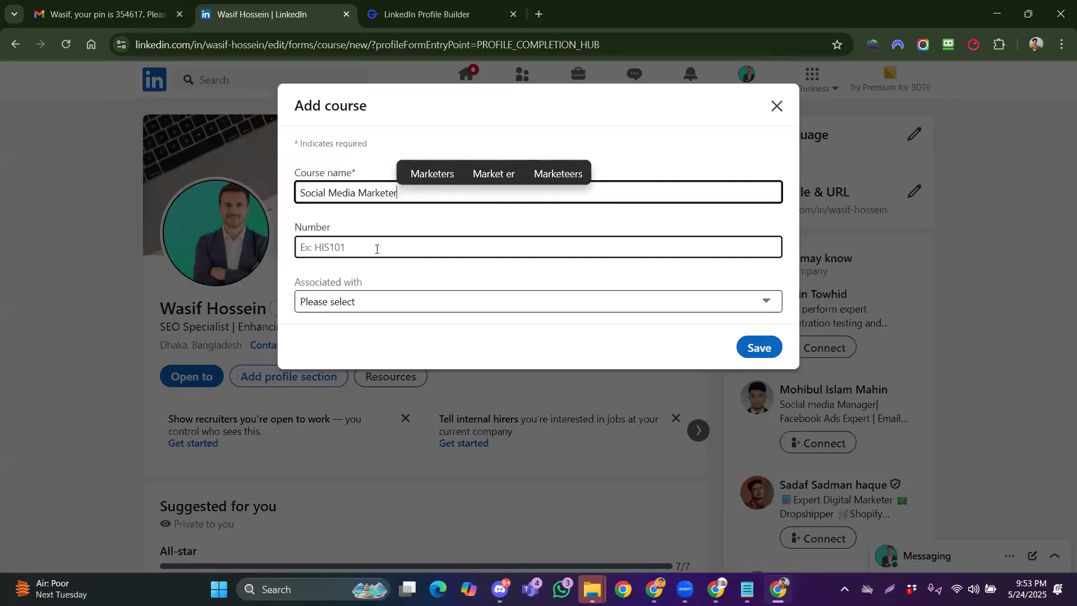
pyautogui.click(376, 249)
pyautogui.write('02154')
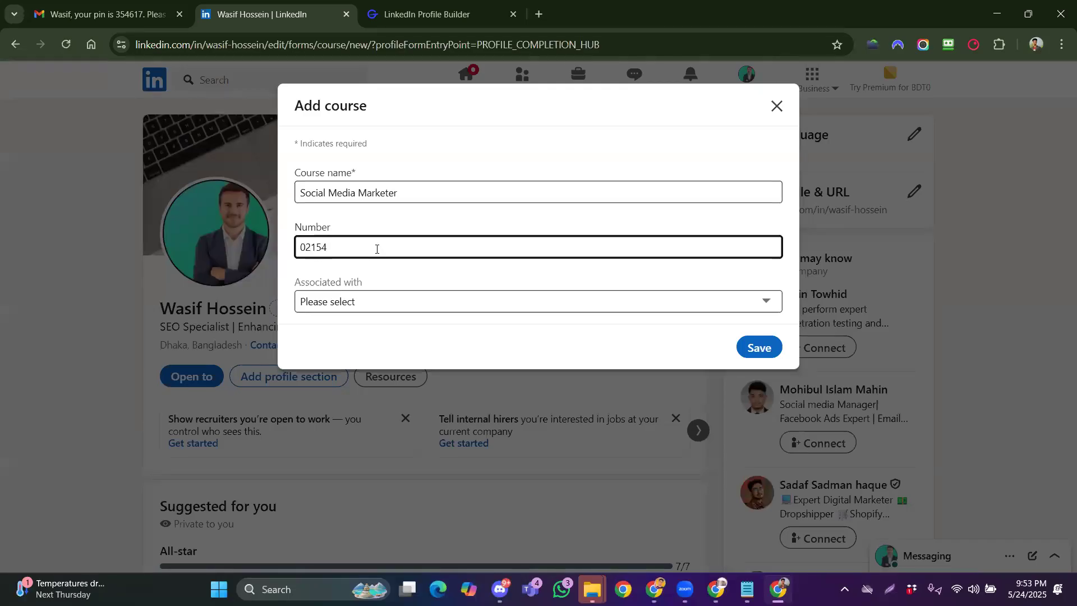
pyautogui.click(352, 304)
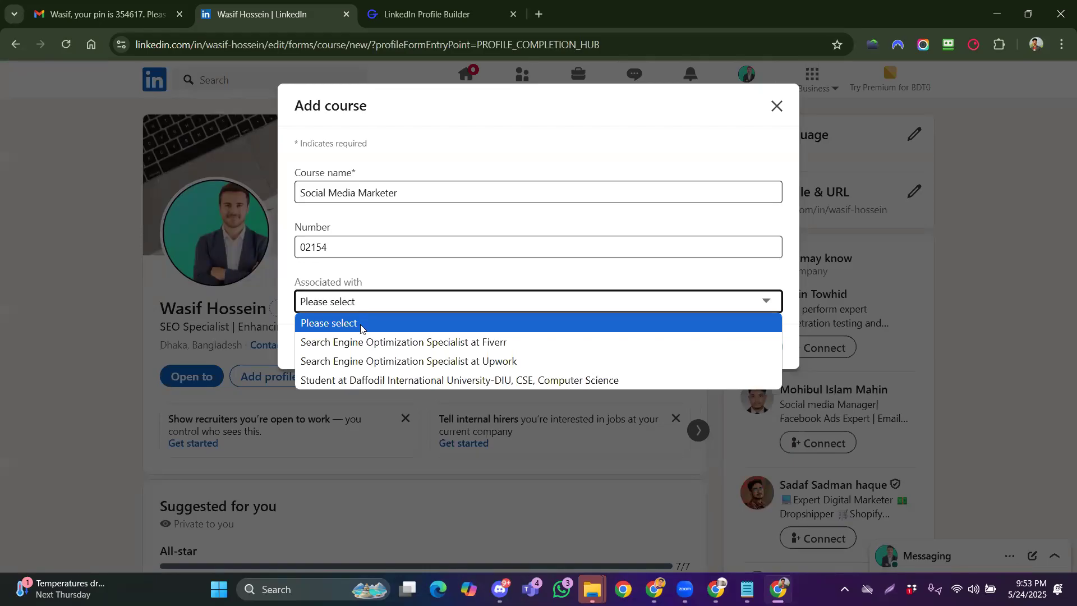
pyautogui.click(367, 342)
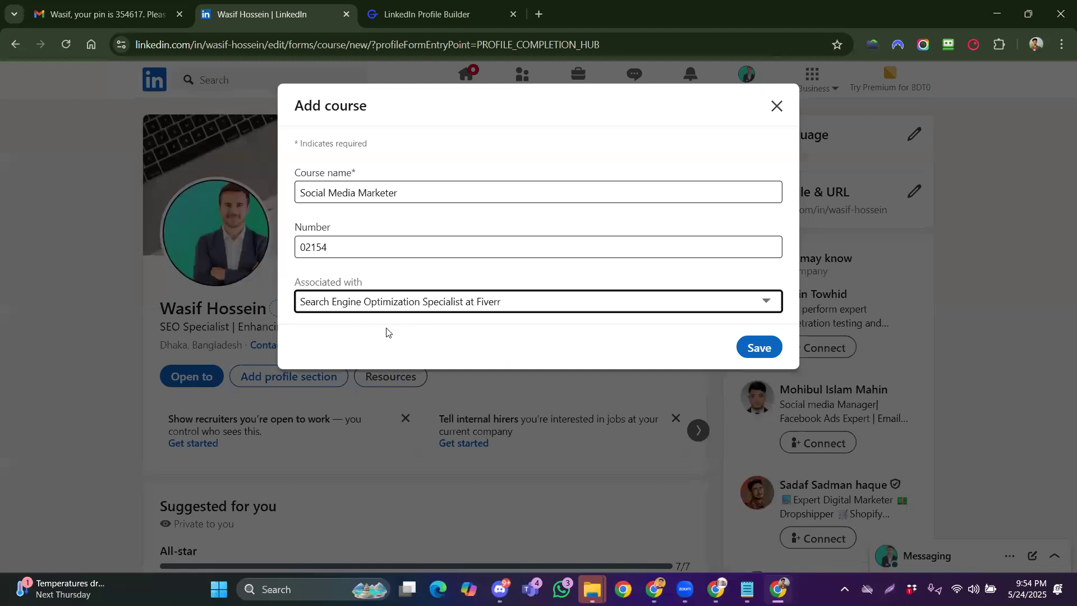
pyautogui.click(757, 346)
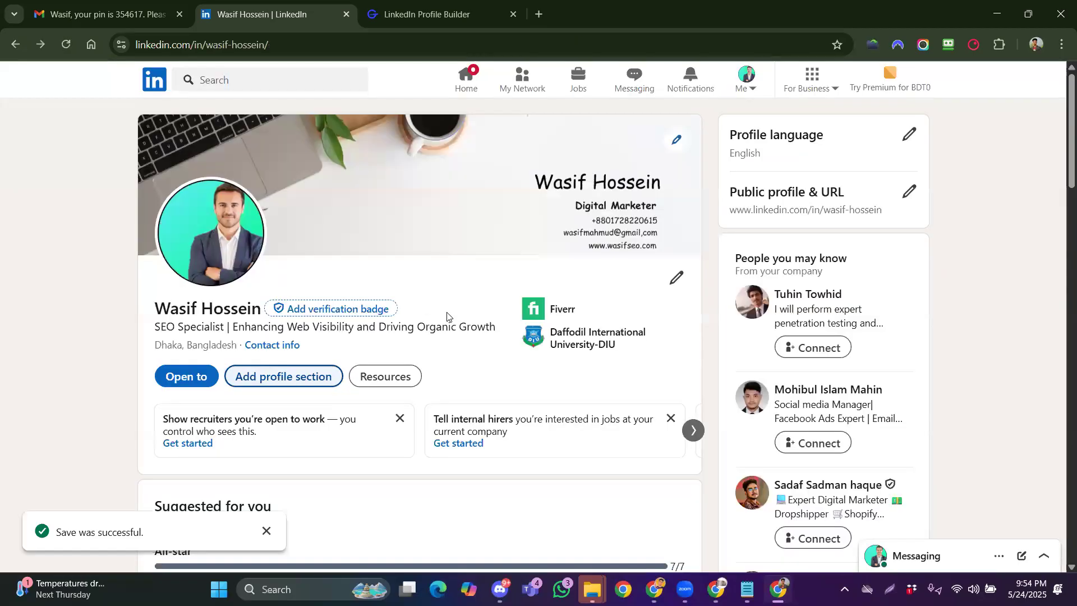
pyautogui.click(296, 376)
pyautogui.click(416, 172)
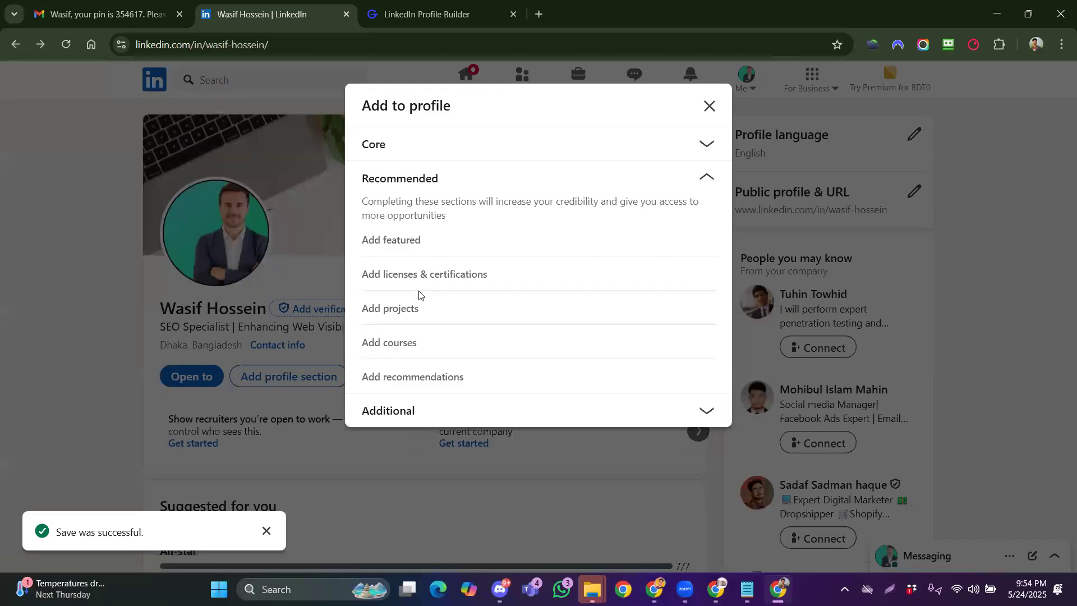
pyautogui.click(457, 410)
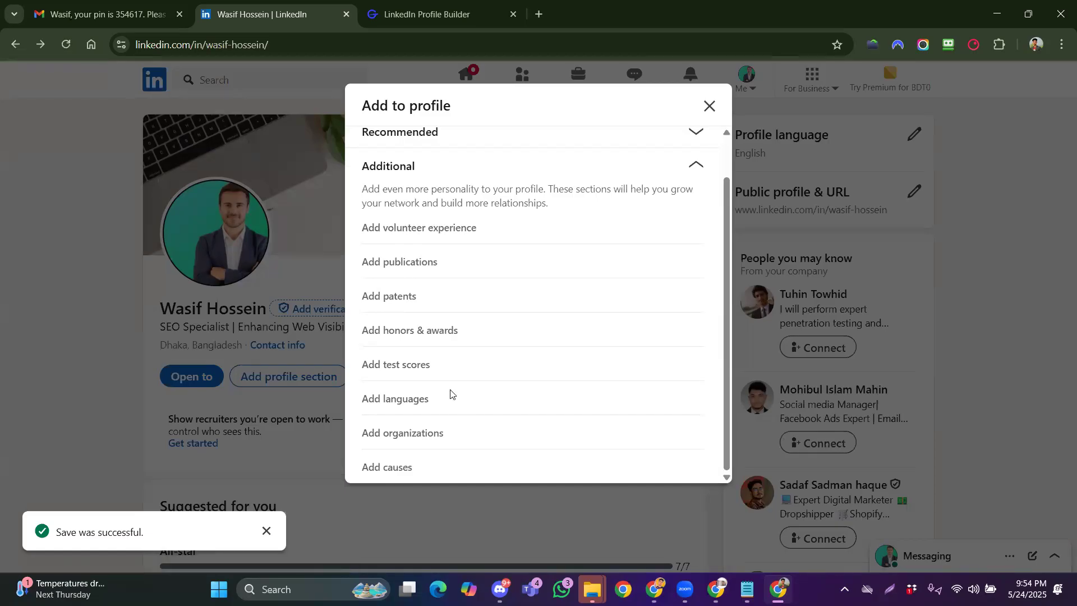
pyautogui.scroll(1, 450, 392)
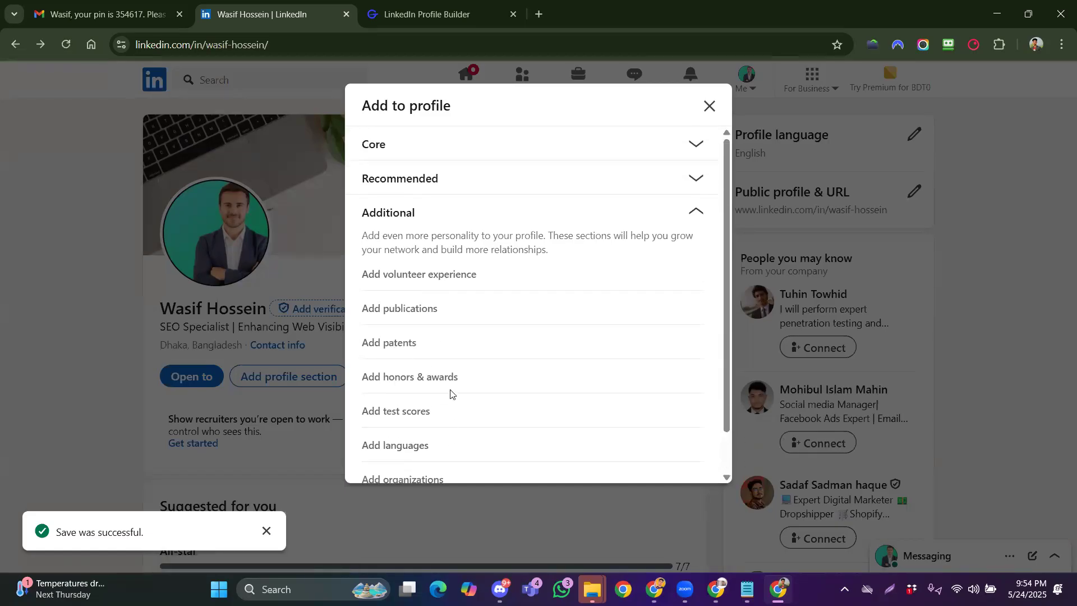
pyautogui.click(709, 106)
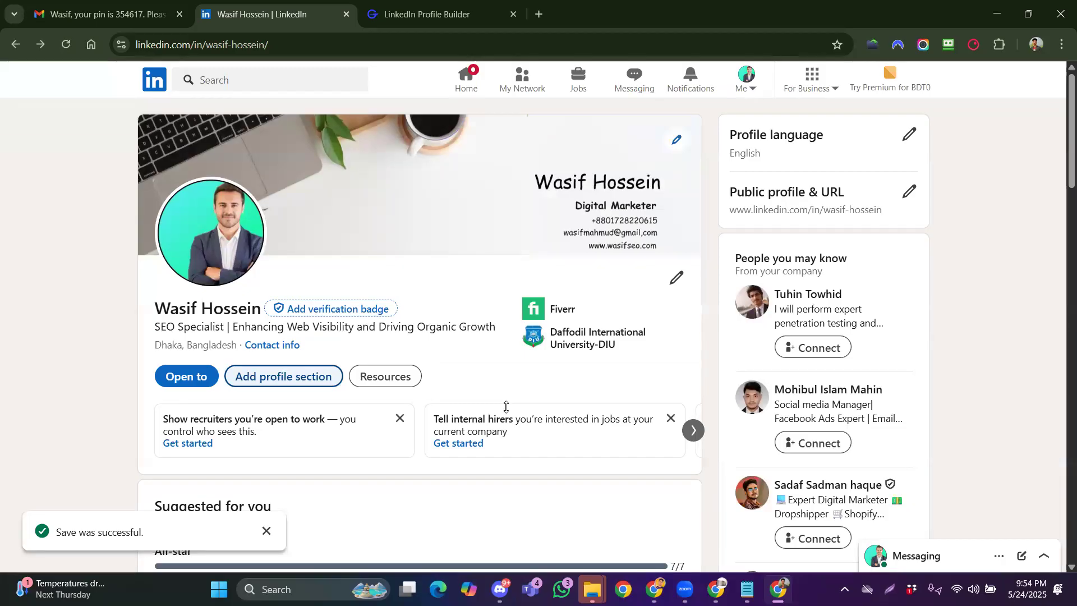
pyautogui.click(65, 49)
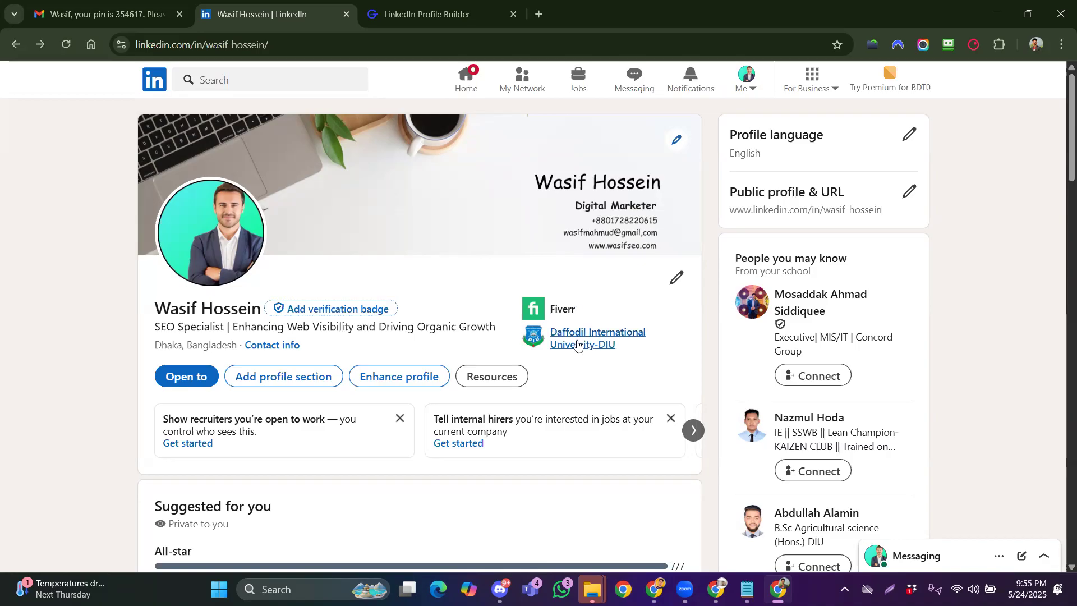
pyautogui.scroll(-6, 379, 351)
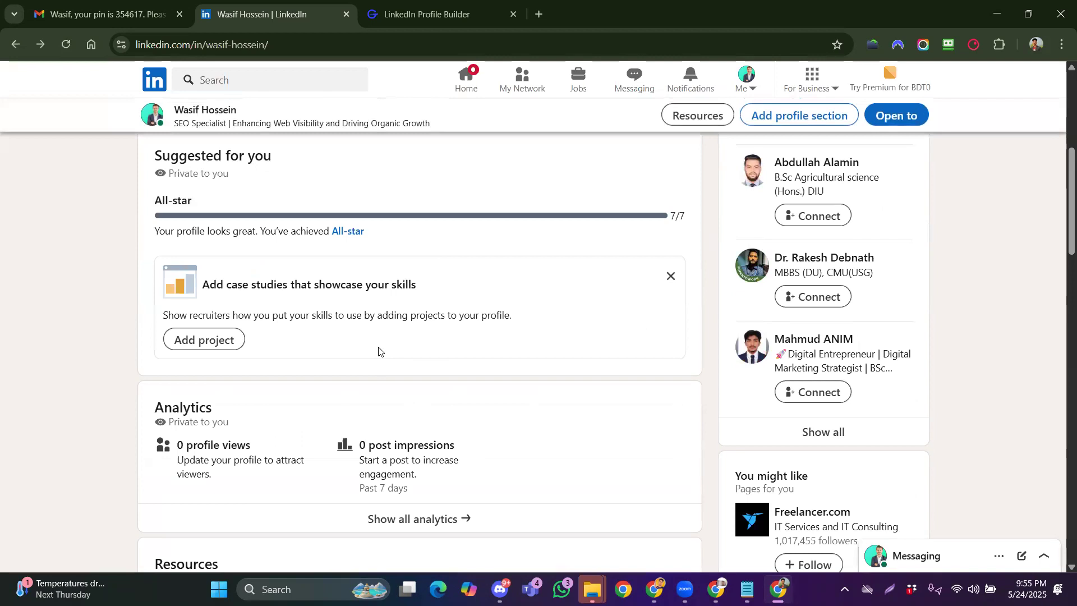
pyautogui.scroll(-9, 378, 352)
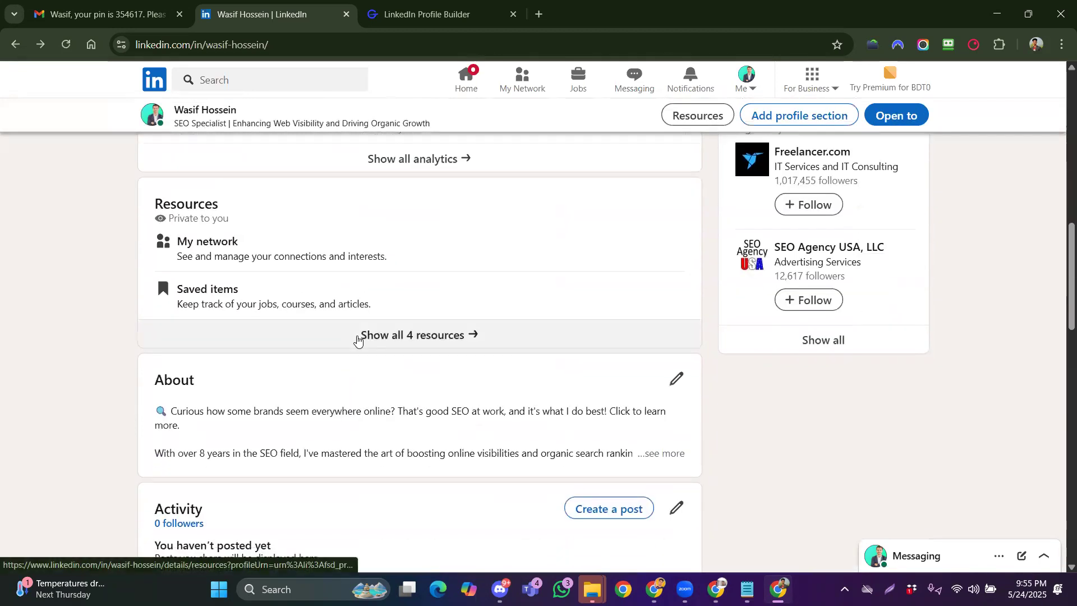
pyautogui.moveTo(158, 250); pyautogui.dragTo(217, 254)
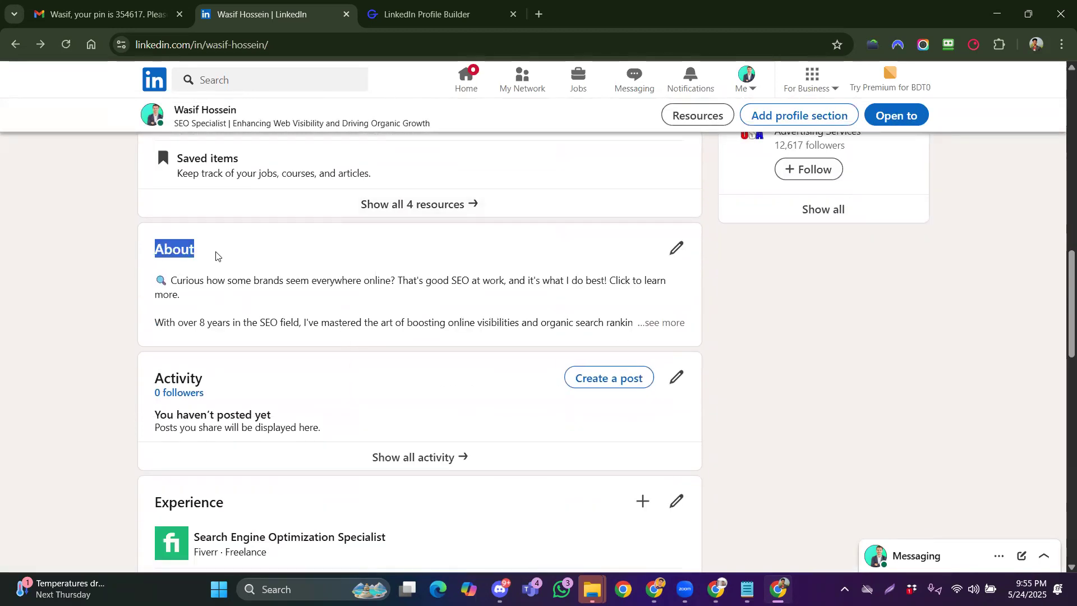
pyautogui.click(181, 251)
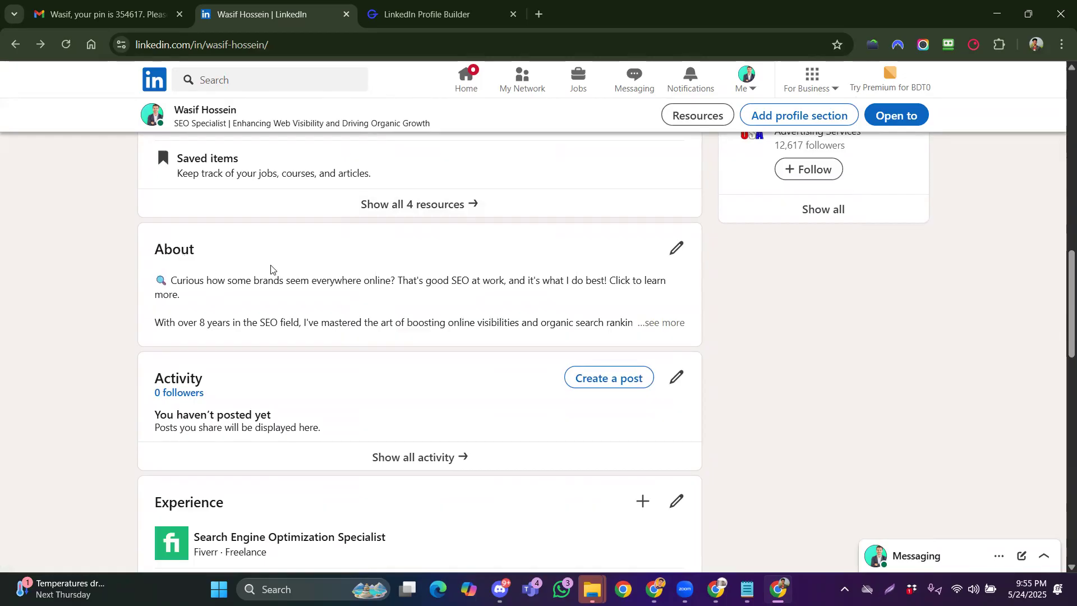
pyautogui.scroll(-5, 409, 293)
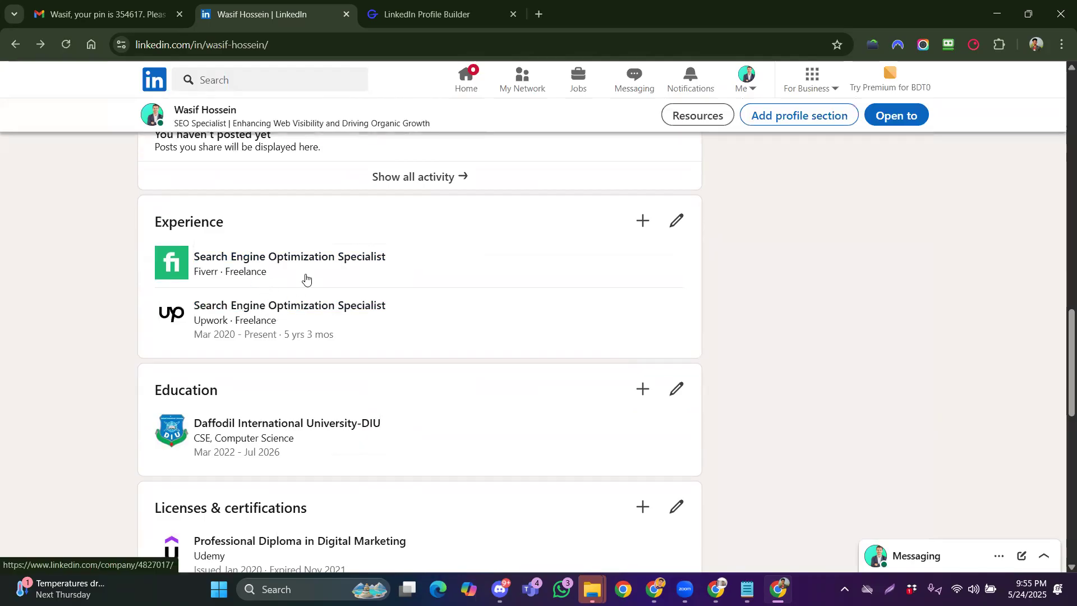
pyautogui.scroll(-3, 306, 277)
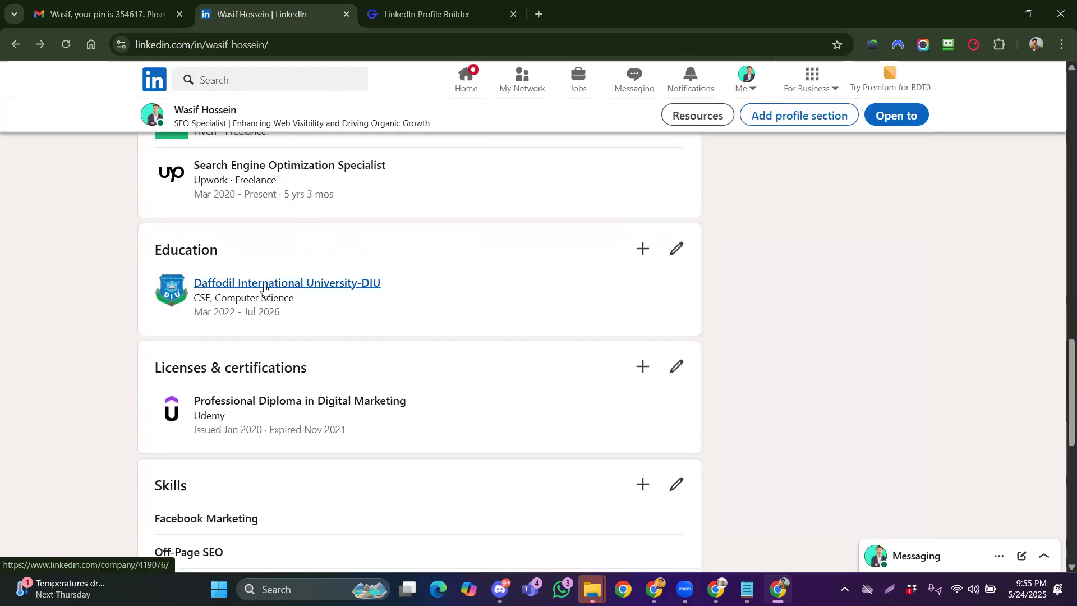
pyautogui.scroll(-1, 258, 297)
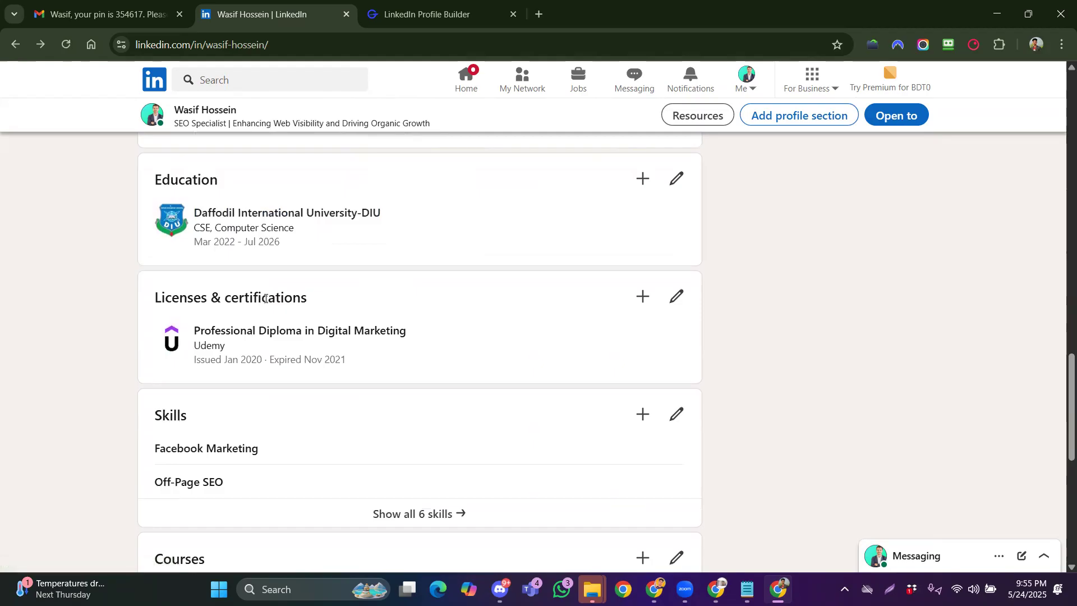
pyautogui.scroll(-2, 265, 299)
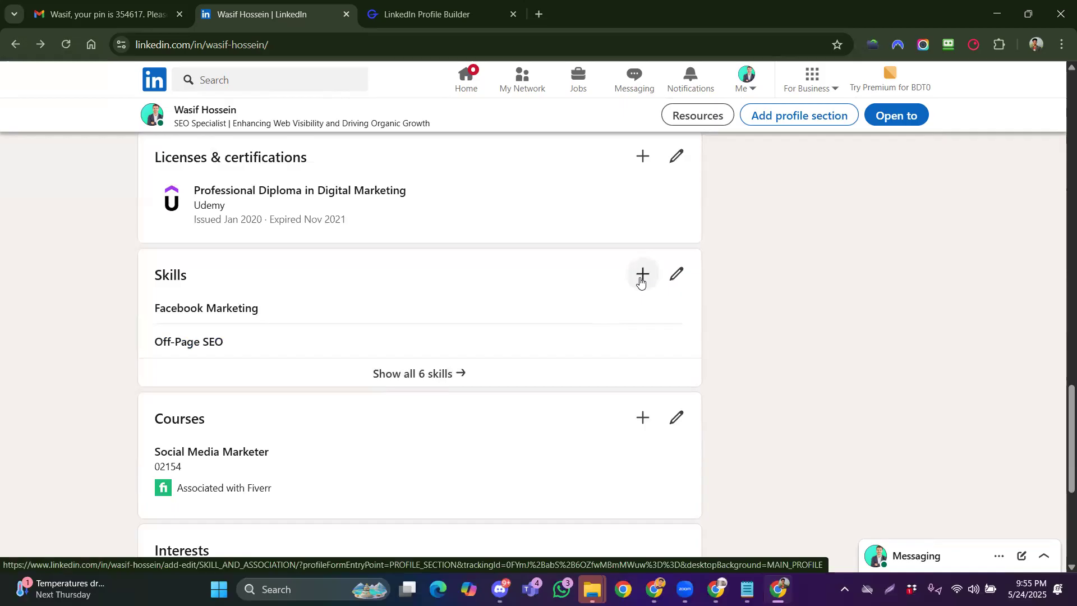
pyautogui.scroll(-2, 280, 311)
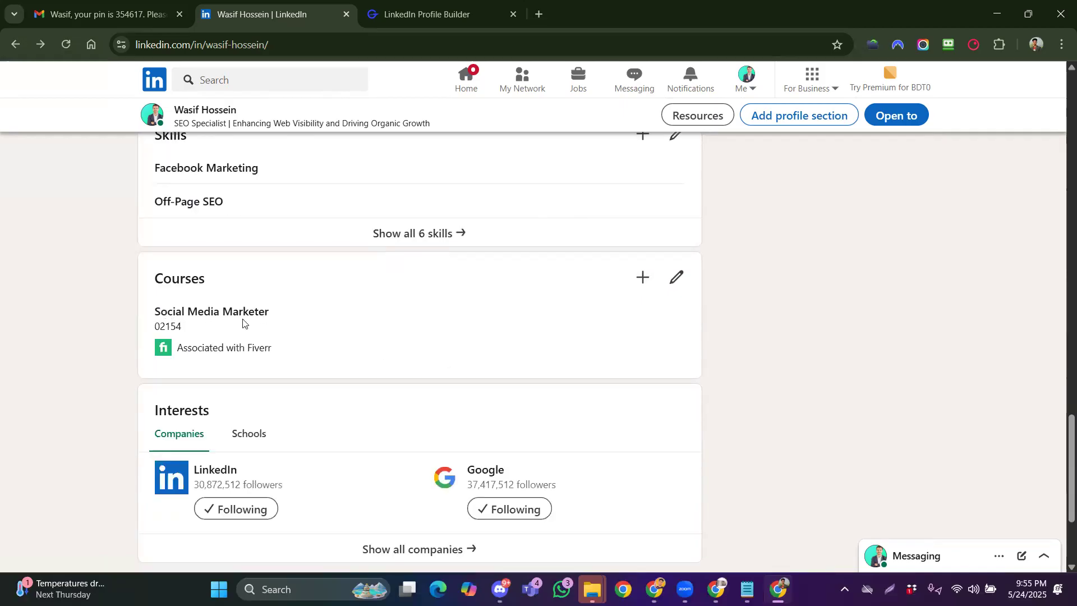
pyautogui.moveTo(192, 332); pyautogui.dragTo(152, 329)
pyautogui.click(191, 351)
pyautogui.scroll(-1, 284, 367)
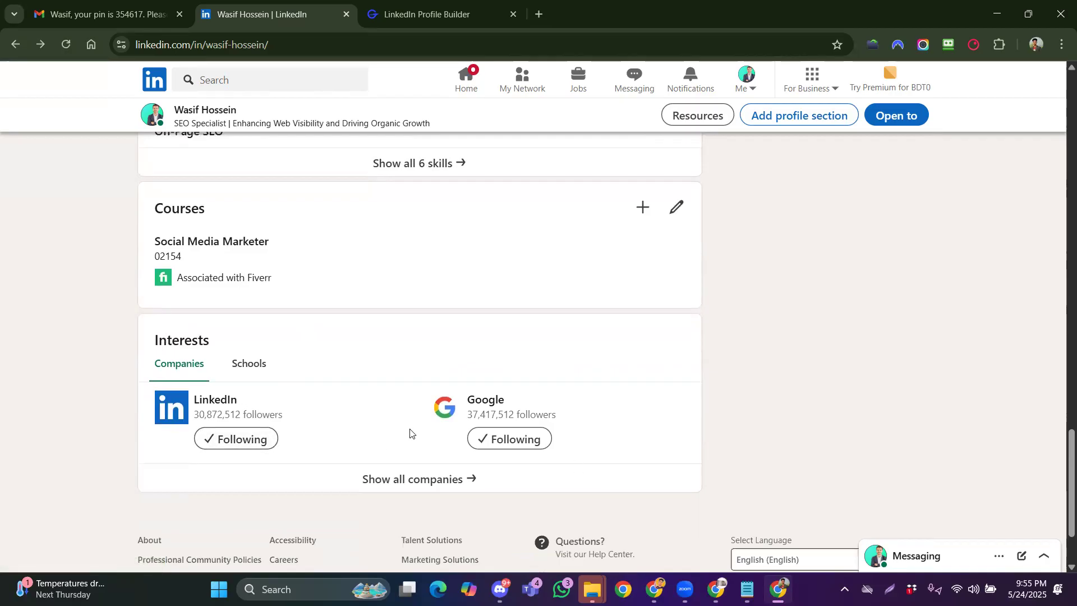
pyautogui.scroll(20, 506, 368)
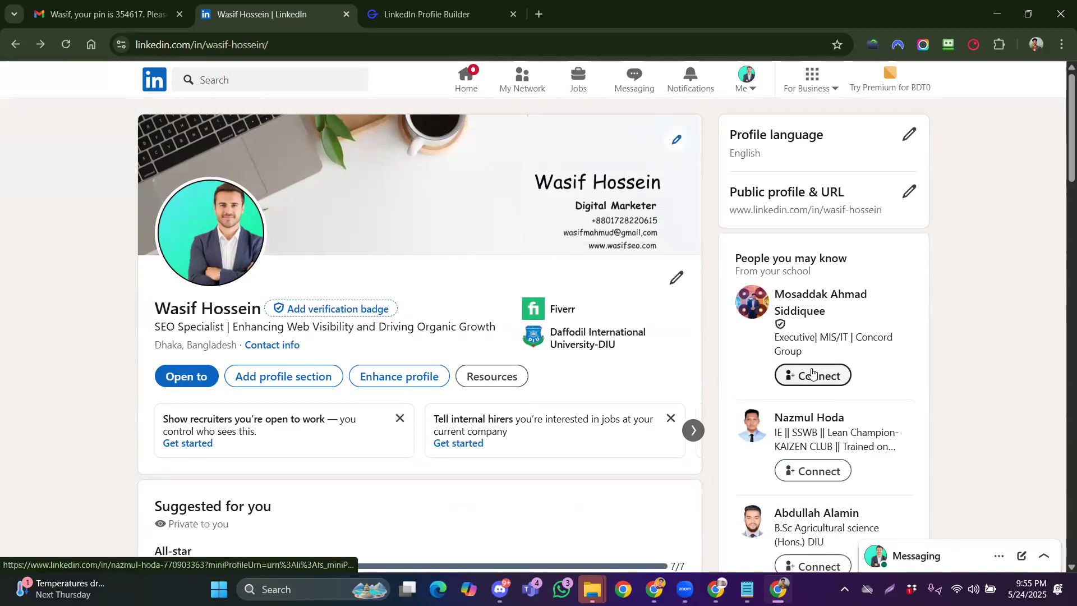
pyautogui.scroll(1, 600, 377)
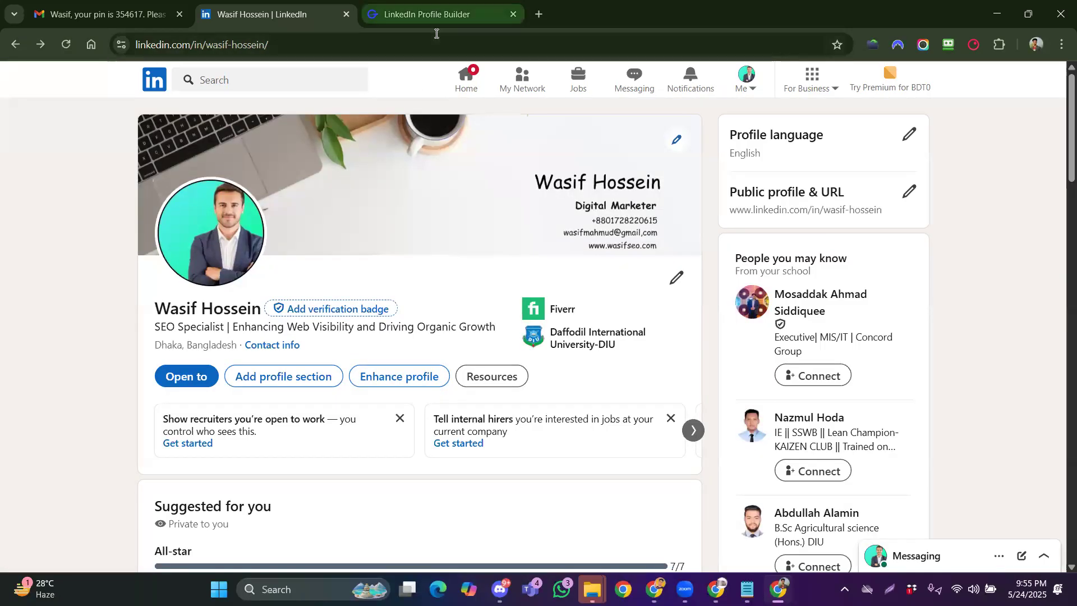
# Generate posts with GravityWrite's LinkedIn Sample Post tool and scroll through the results
pyautogui.click(427, 14)
pyautogui.scroll(-1, 564, 314)
pyautogui.scroll(3, 564, 314)
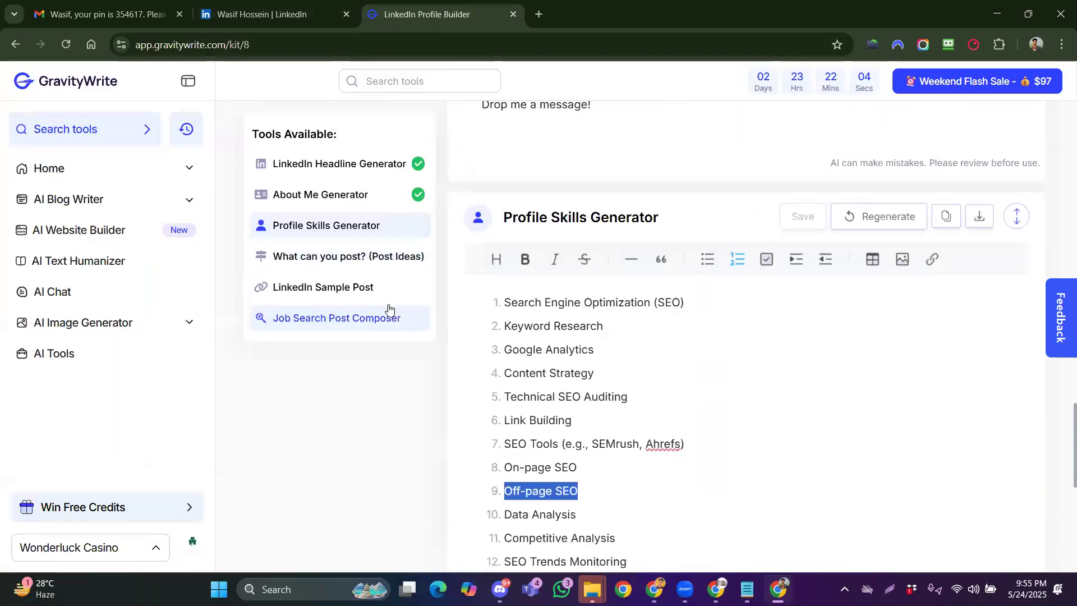
pyautogui.click(365, 295)
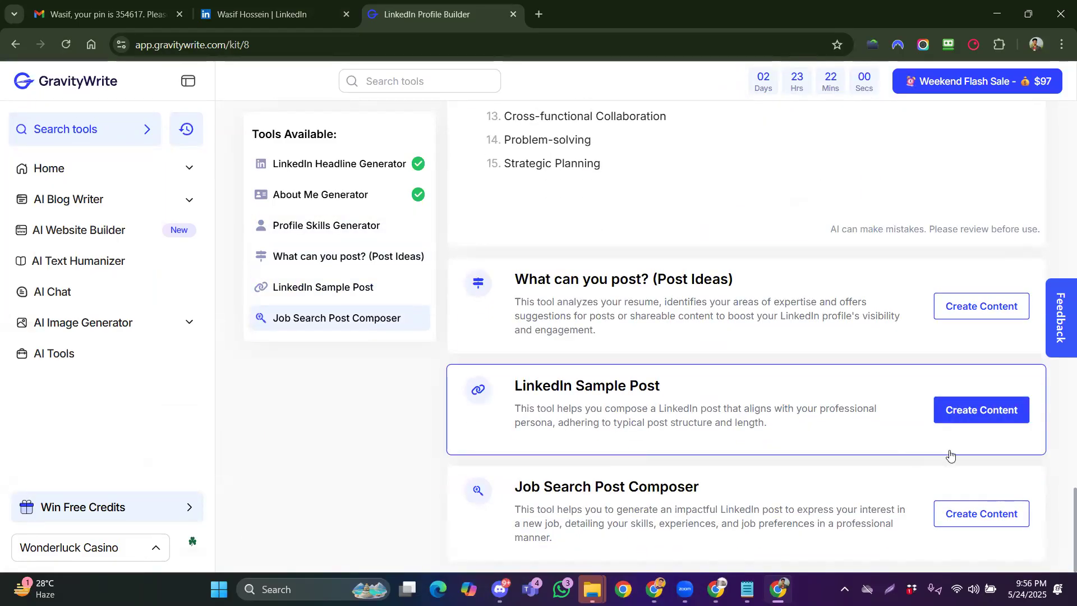
pyautogui.click(979, 412)
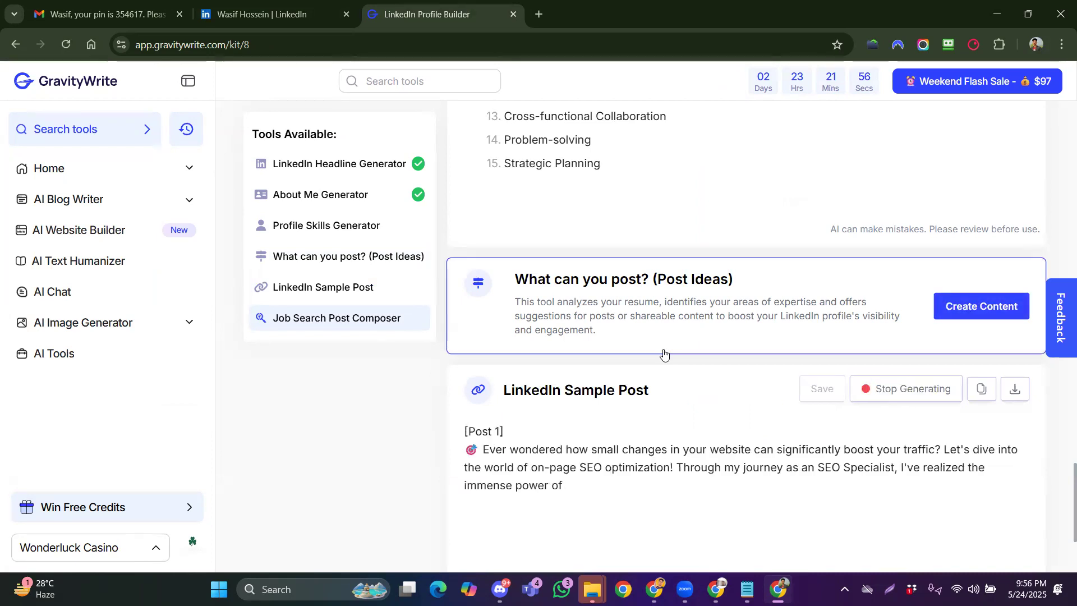
pyautogui.scroll(-2, 664, 354)
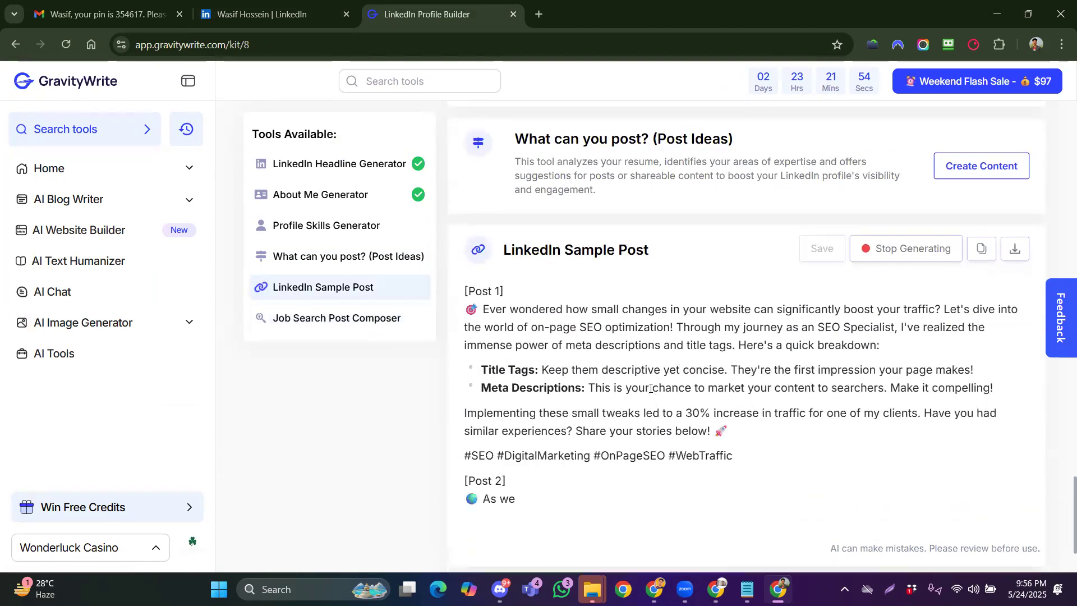
pyautogui.scroll(-4, 645, 382)
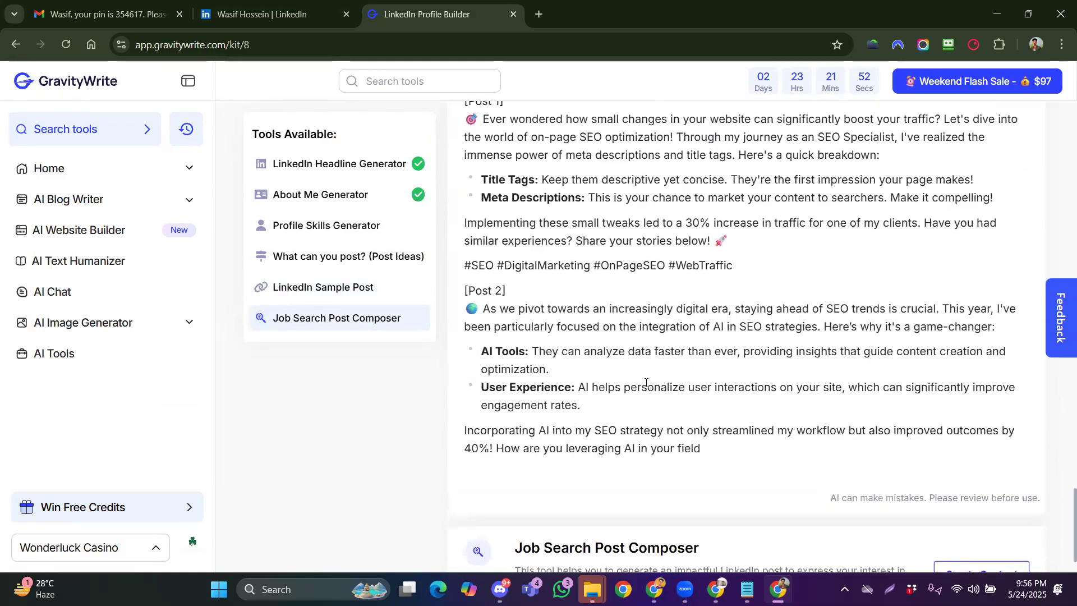
pyautogui.scroll(-2, 645, 383)
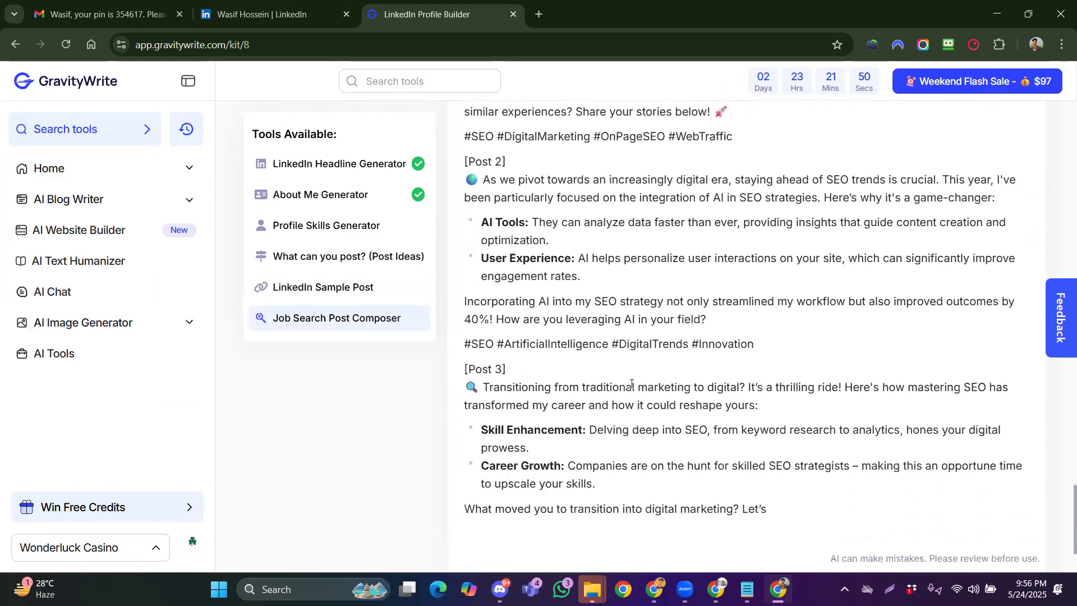
pyautogui.scroll(-3, 611, 373)
pyautogui.scroll(3, 612, 365)
pyautogui.scroll(5, 613, 365)
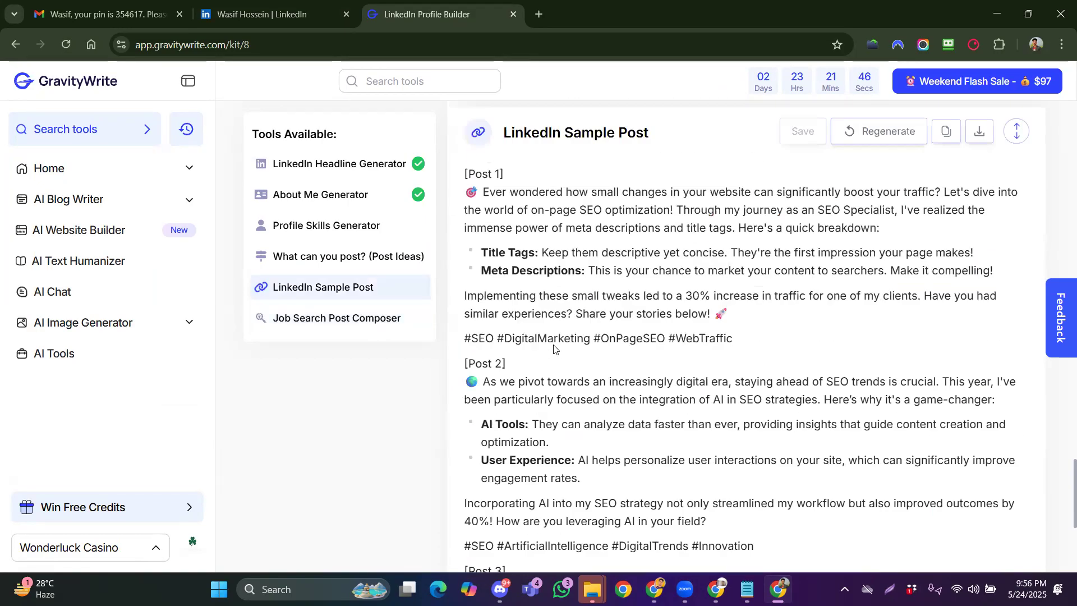
pyautogui.scroll(-4, 558, 294)
pyautogui.scroll(3, 575, 314)
# Select and copy the full text of Post 1 on on-page SEO optimization
pyautogui.moveTo(464, 270); pyautogui.dragTo(734, 418)
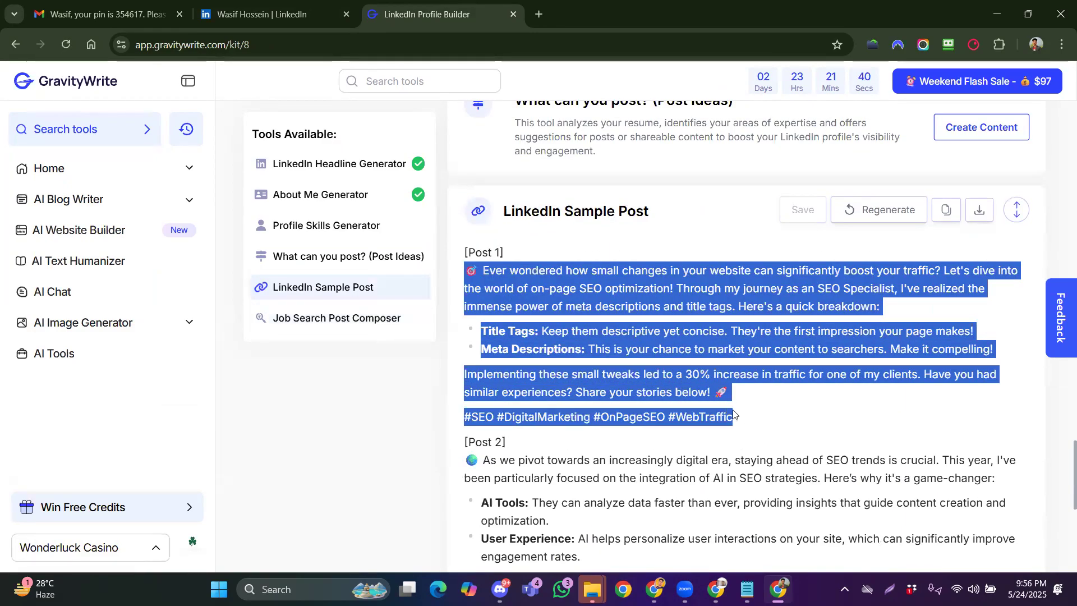
pyautogui.scroll(4, 637, 329)
pyautogui.scroll(1, 637, 329)
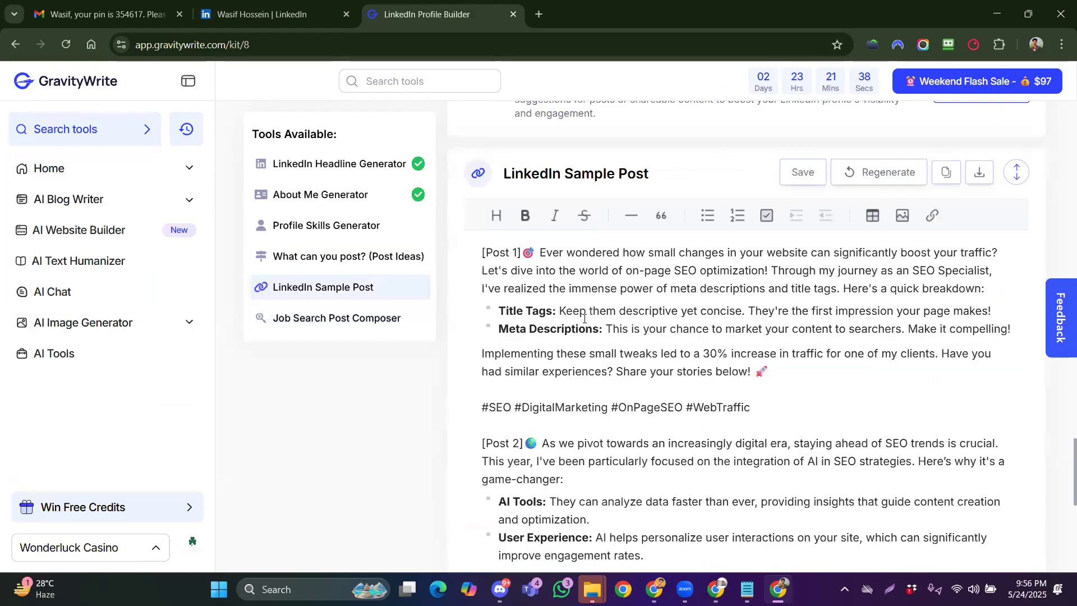
pyautogui.moveTo(522, 254); pyautogui.dragTo(756, 405)
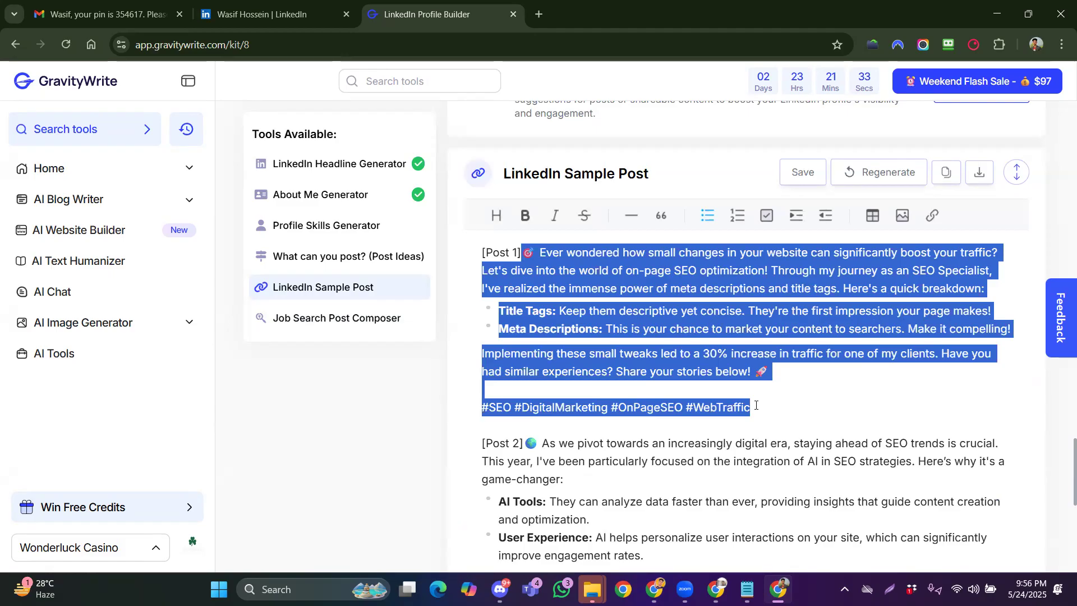
pyautogui.rightClick(694, 364)
pyautogui.click(737, 250)
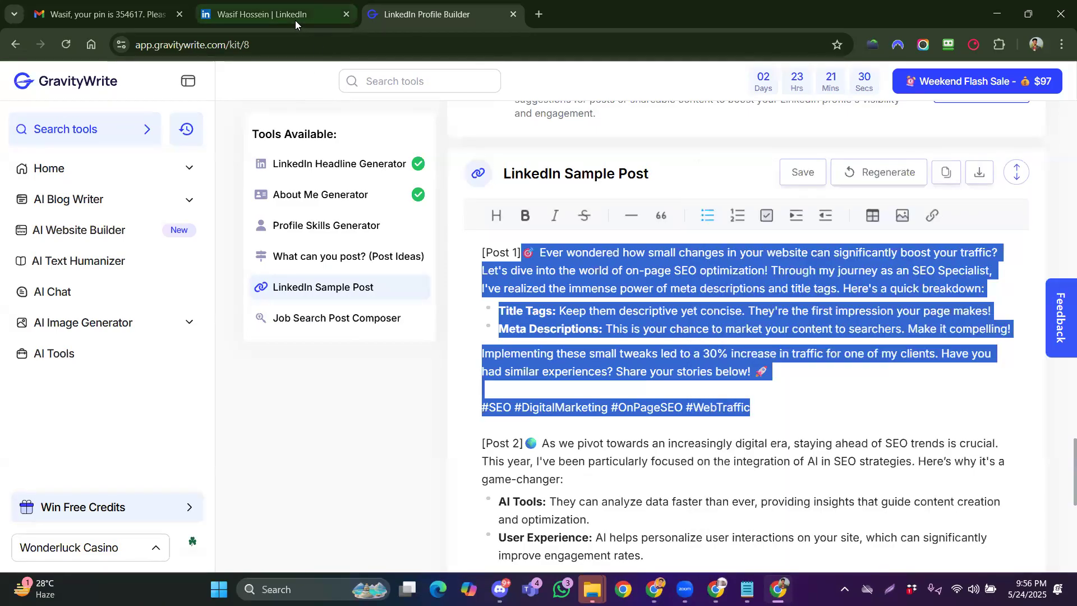
pyautogui.click(295, 20)
# Start a new post from the Home feed and paste the copied on-page SEO text
pyautogui.click(469, 83)
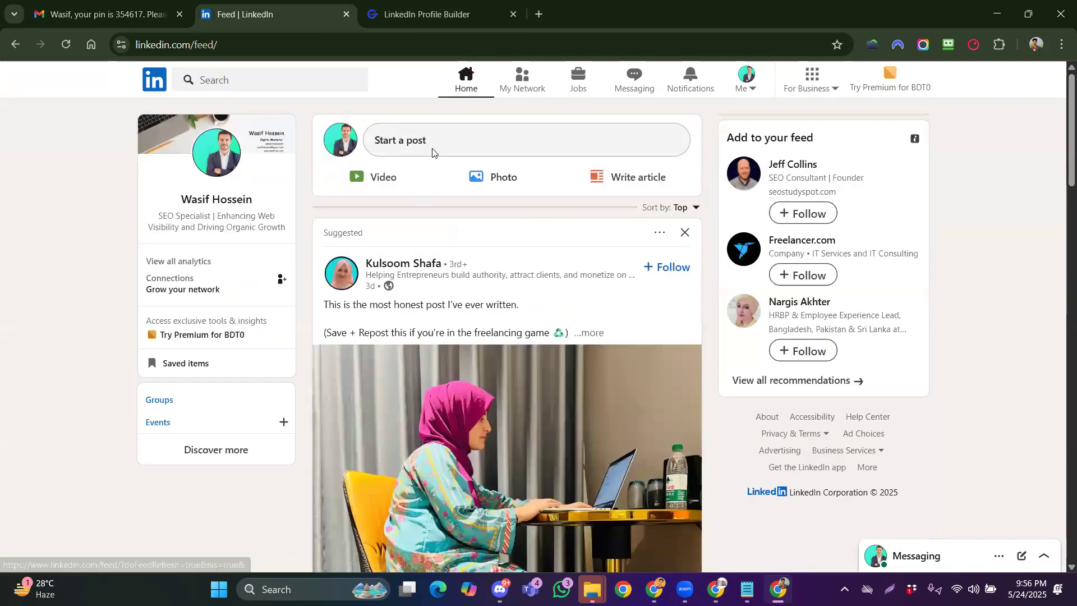
pyautogui.click(432, 153)
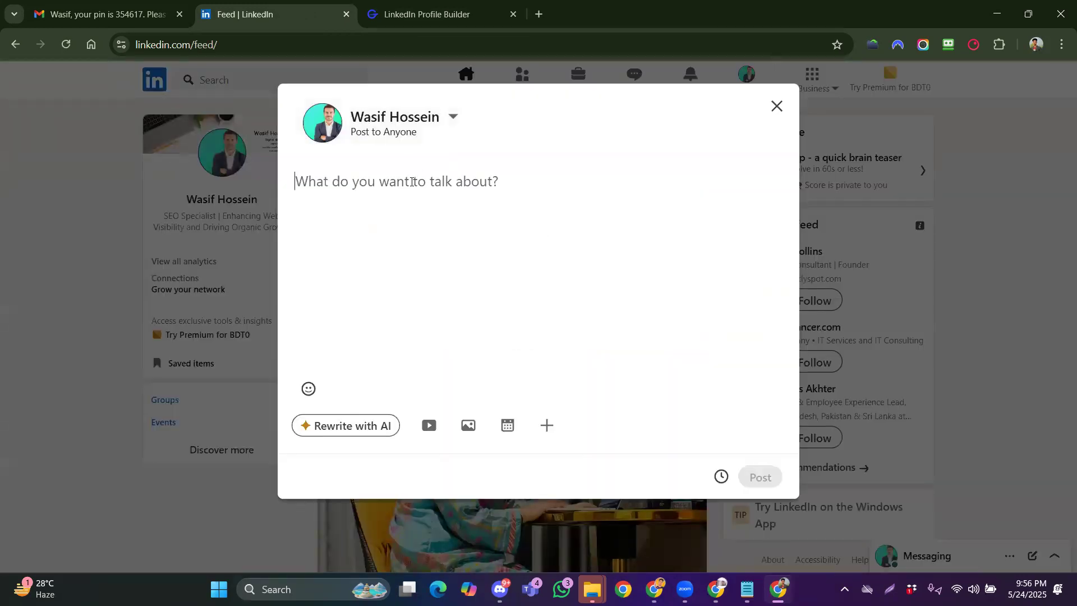
pyautogui.rightClick(406, 184)
pyautogui.click(457, 351)
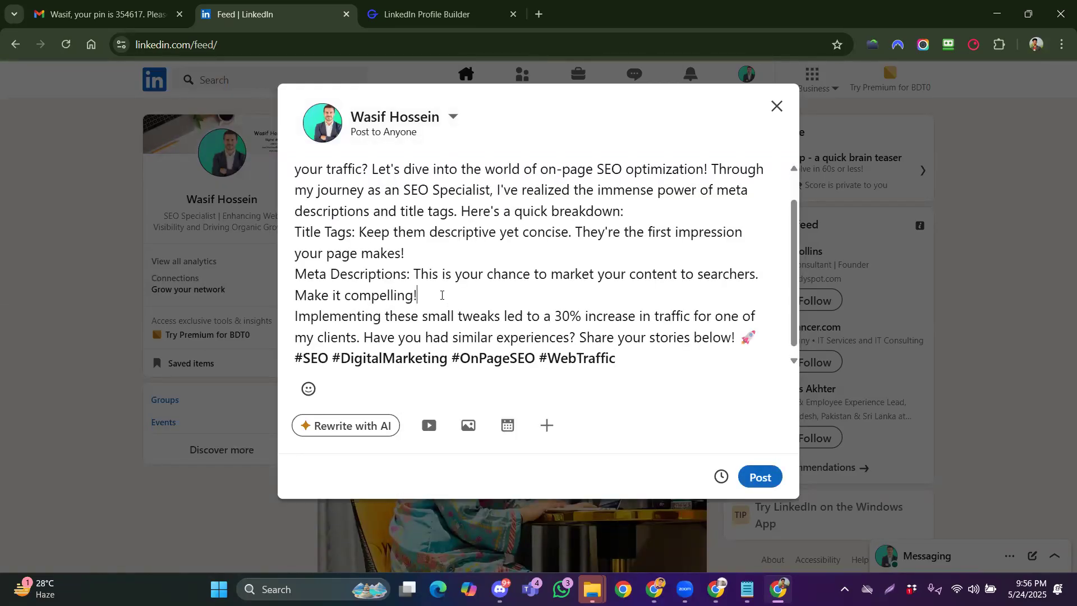
# Insert blank lines after the Title Tags and Meta Descriptions paragraphs
pyautogui.click(434, 254)
pyautogui.press('Return')
pyautogui.click(432, 316)
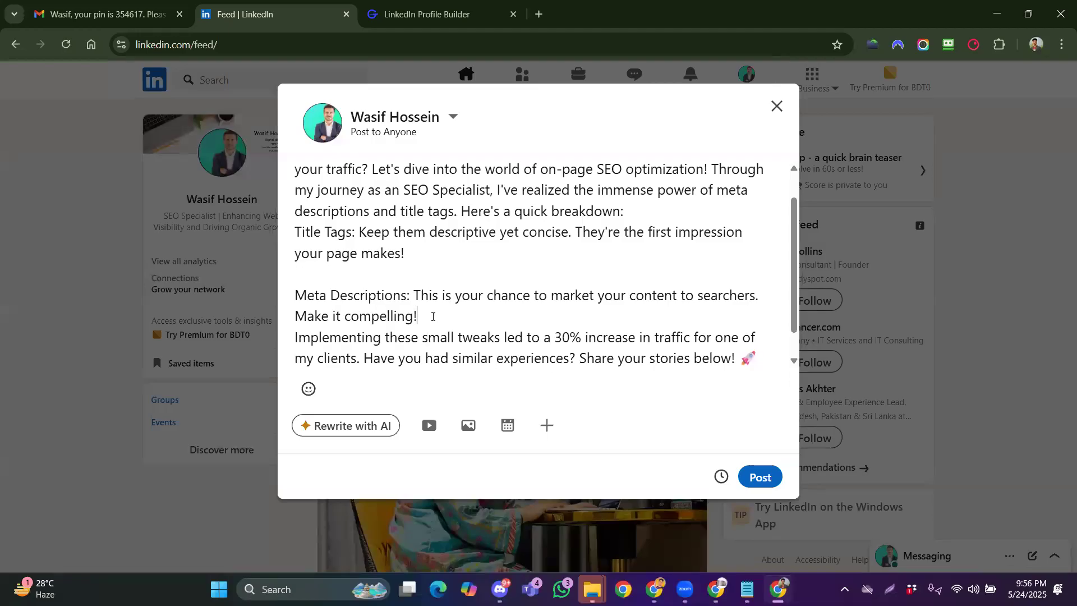
pyautogui.press('Return')
pyautogui.scroll(1, 613, 252)
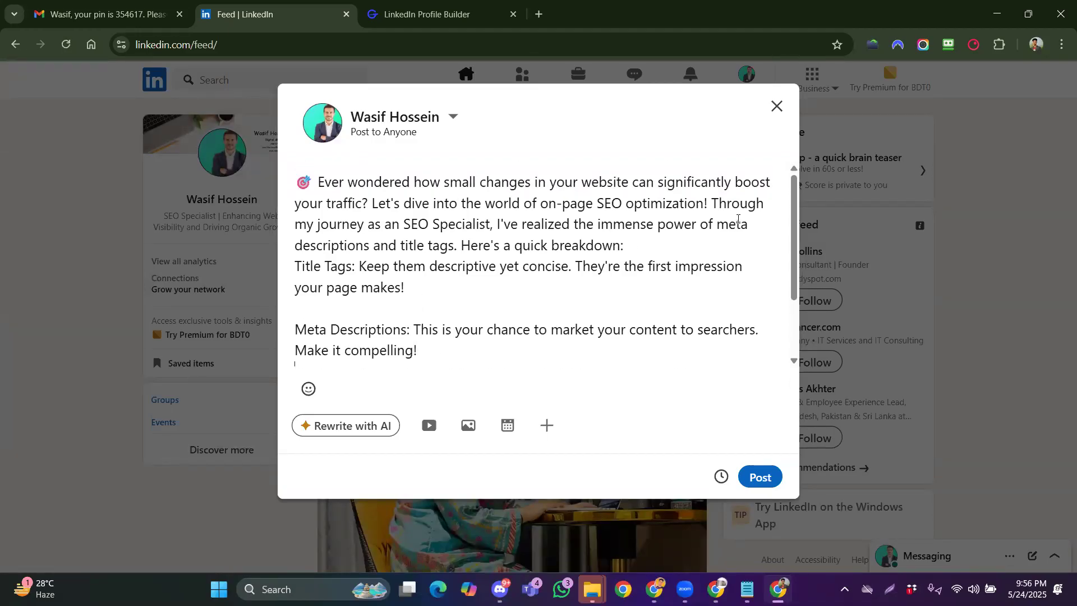
# Compare with the GravityWrite original, then space out the breakdown line and separate the hashtags
pyautogui.click(762, 231)
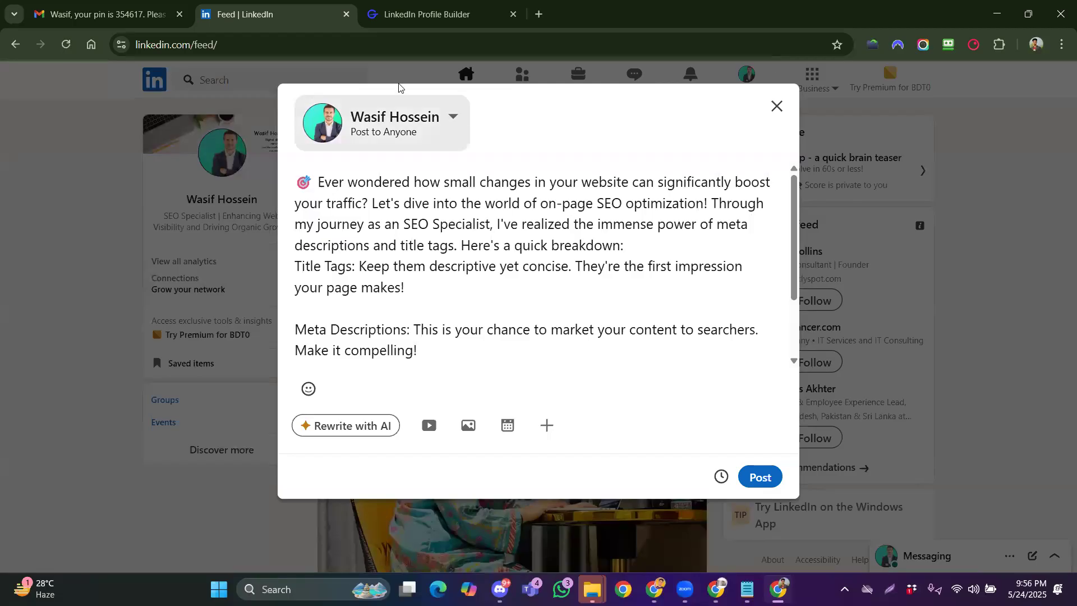
pyautogui.click(426, 14)
pyautogui.click(607, 311)
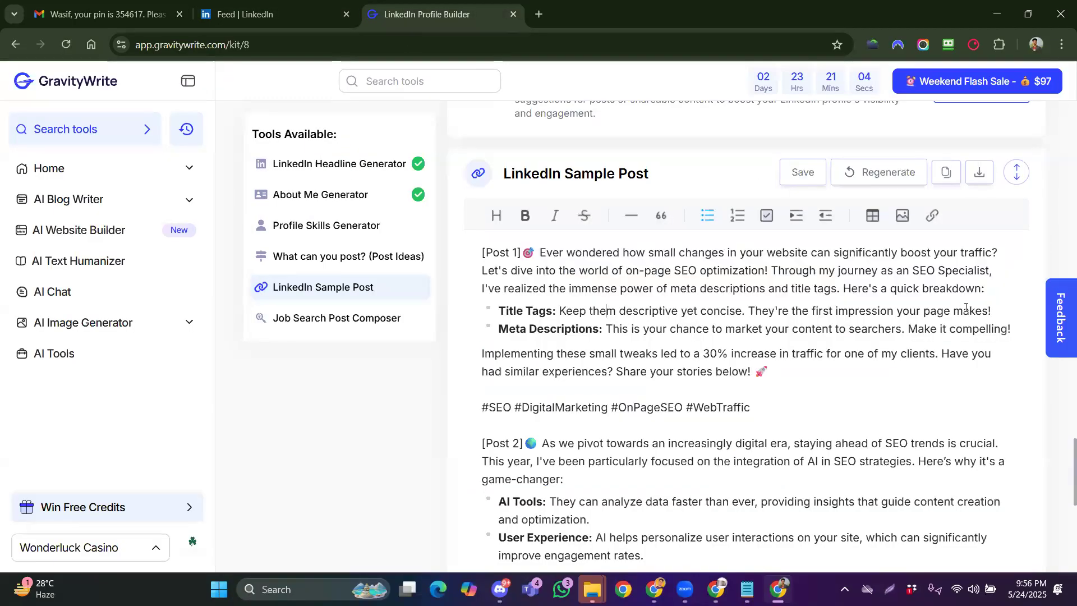
pyautogui.click(258, 17)
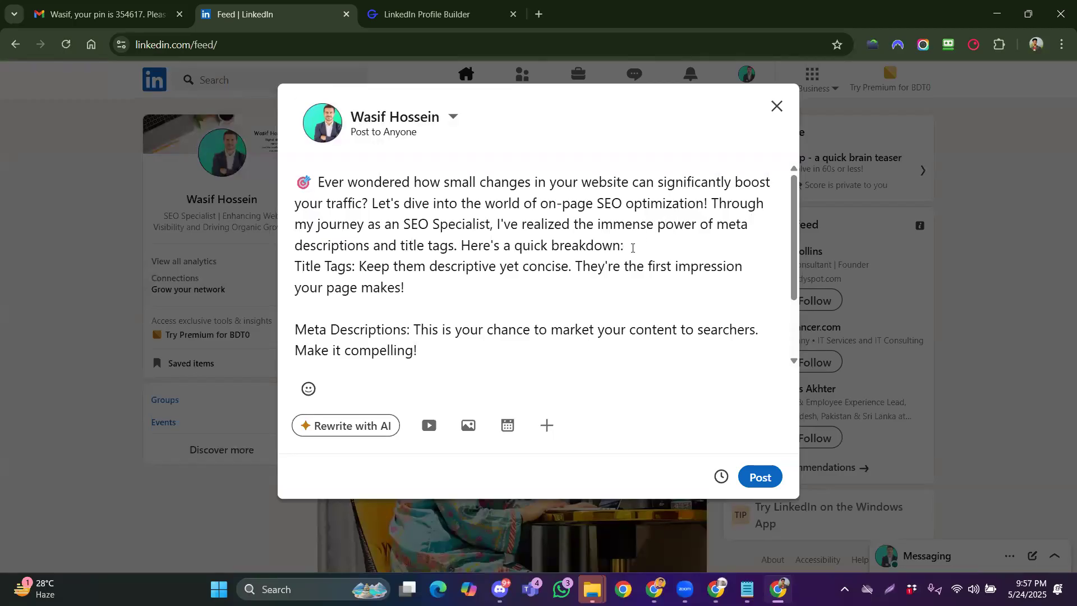
pyautogui.press('Return')
pyautogui.scroll(-2, 467, 275)
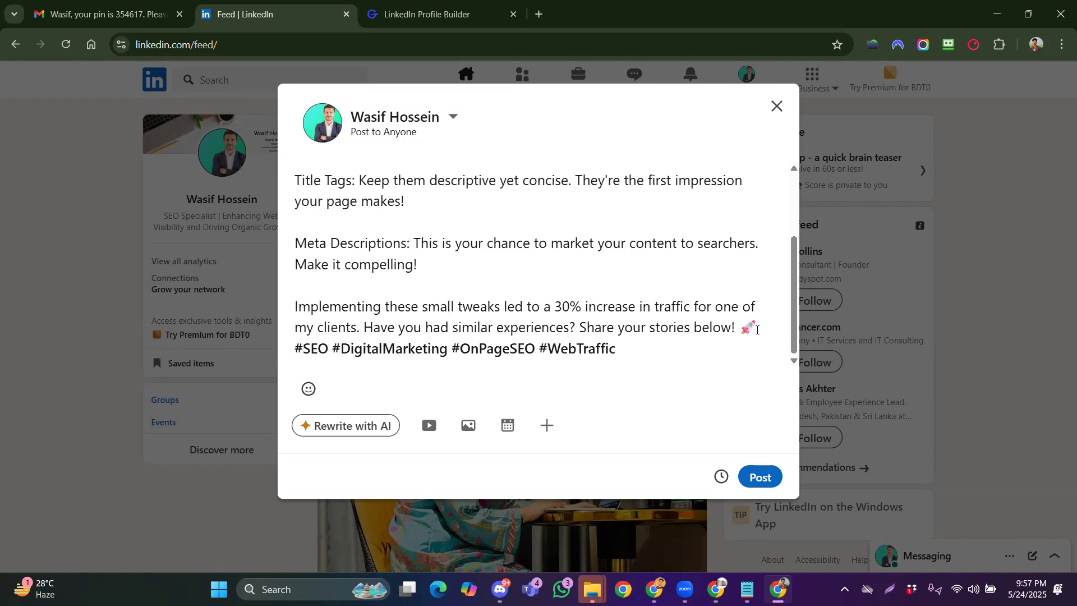
pyautogui.press('Return')
pyautogui.scroll(2, 457, 240)
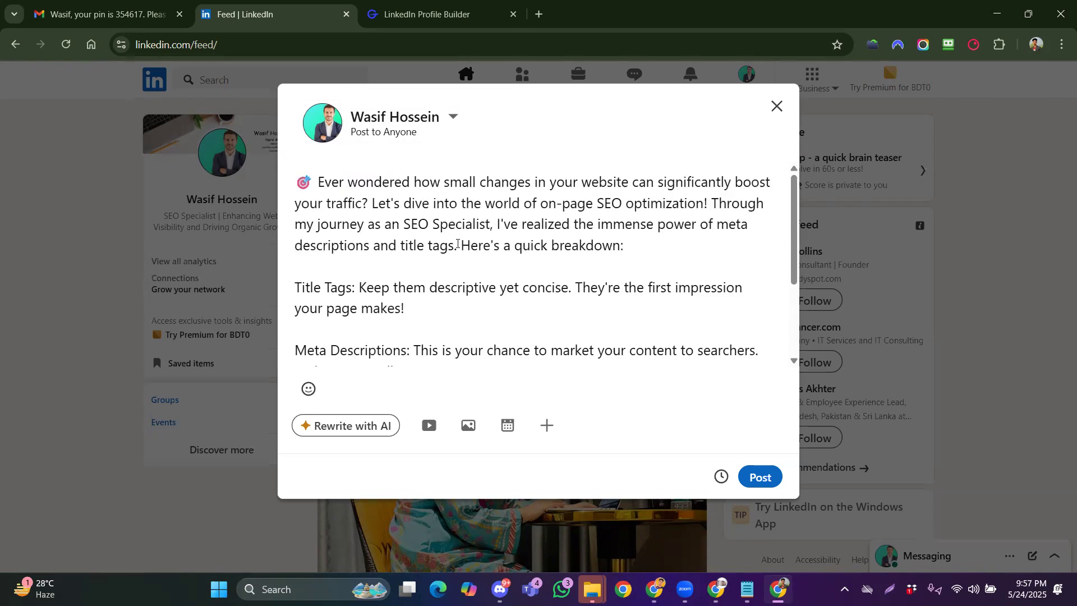
pyautogui.scroll(-2, 457, 240)
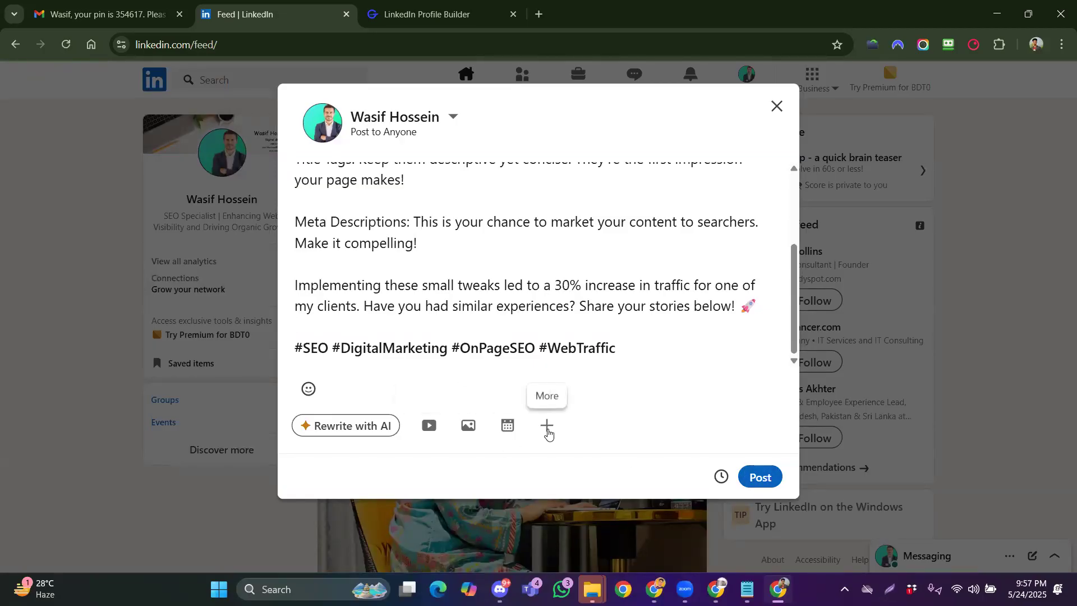
# Reveal the post's additional attachment options and review the finished draft
pyautogui.click(547, 429)
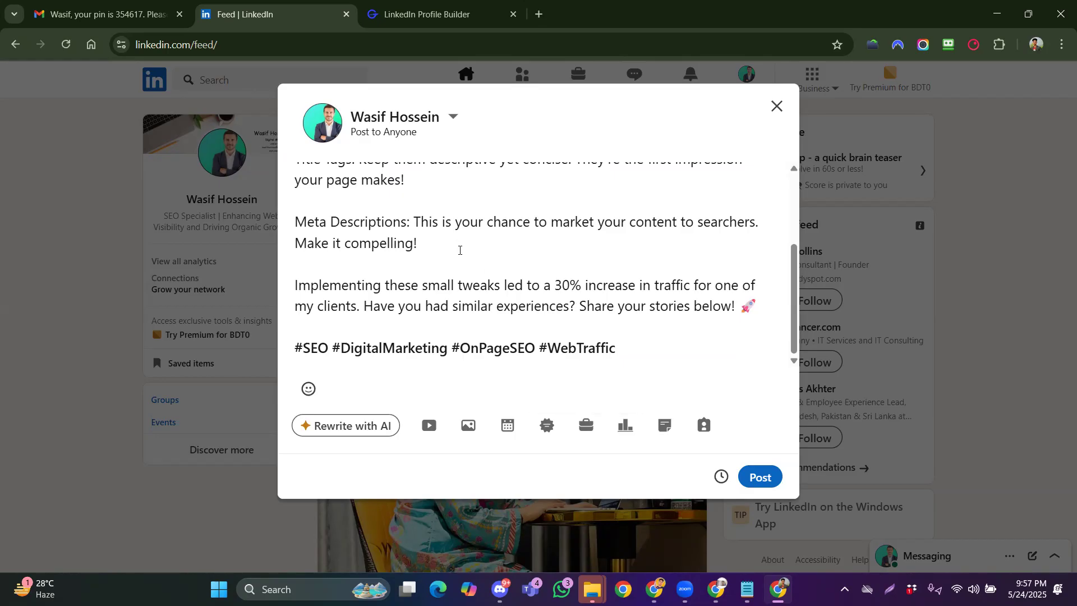
pyautogui.scroll(3, 457, 245)
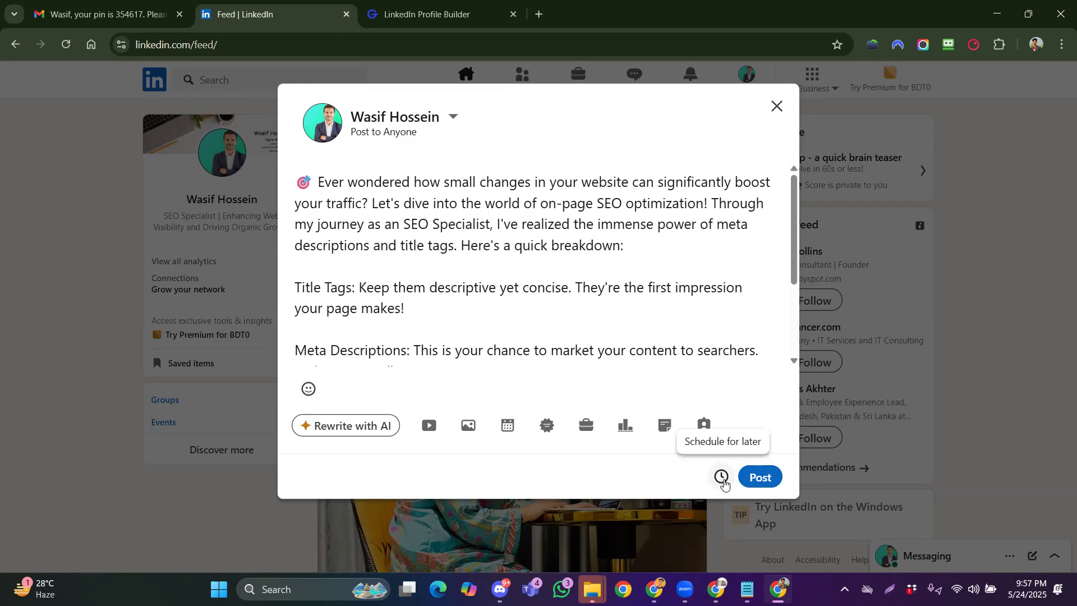
pyautogui.scroll(-3, 610, 329)
pyautogui.scroll(3, 611, 330)
# Publish the on-page SEO post, skip the verification prompt, and expand it to full text
pyautogui.click(759, 477)
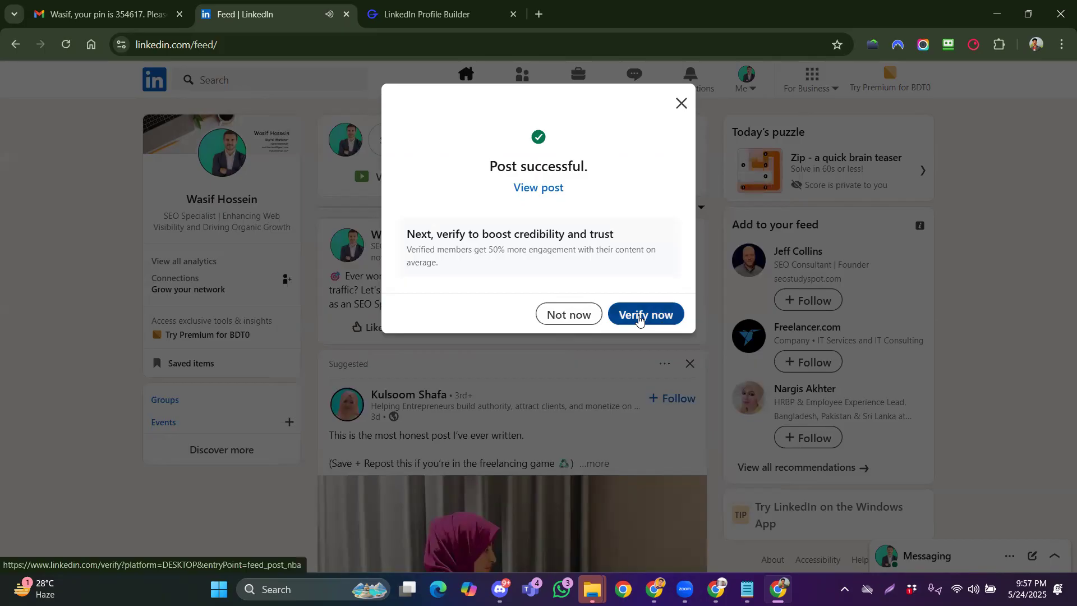
pyautogui.click(570, 316)
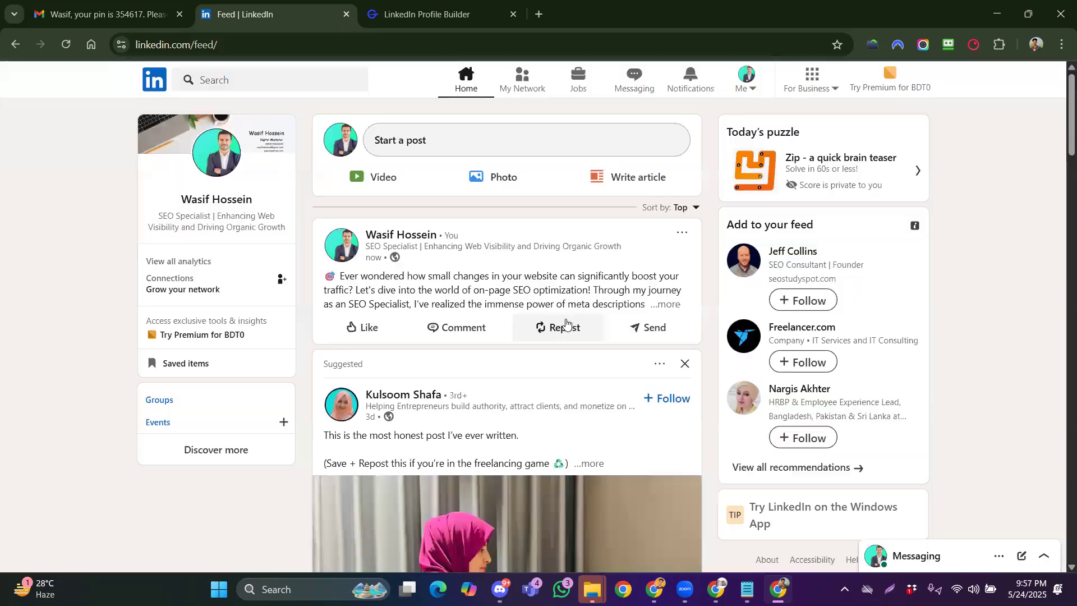
pyautogui.click(665, 305)
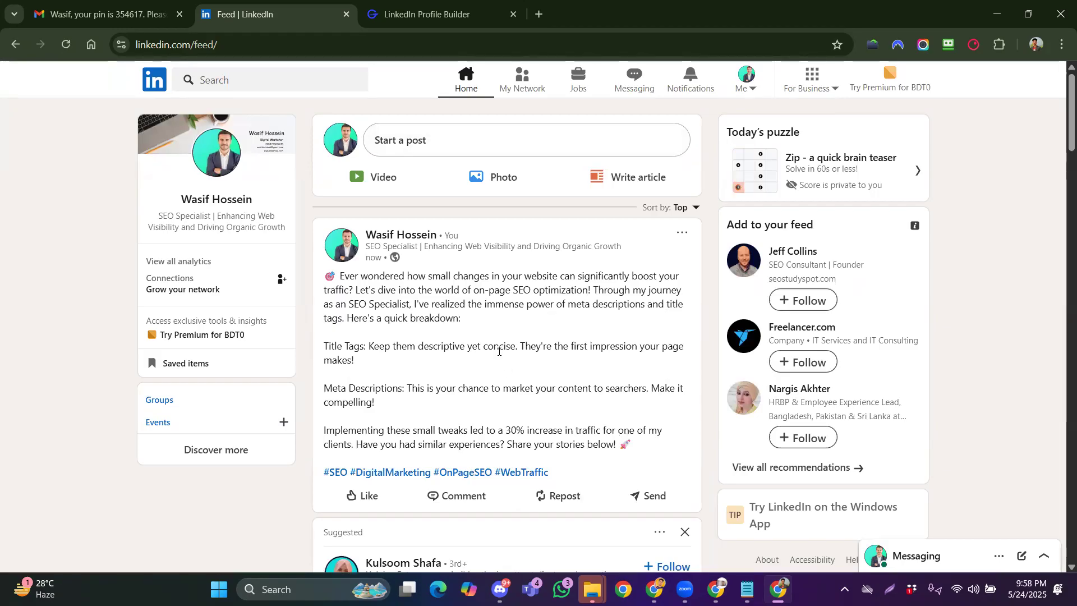
# Follow Freelancer.com and go to your own profile page via the Me menu
pyautogui.click(809, 363)
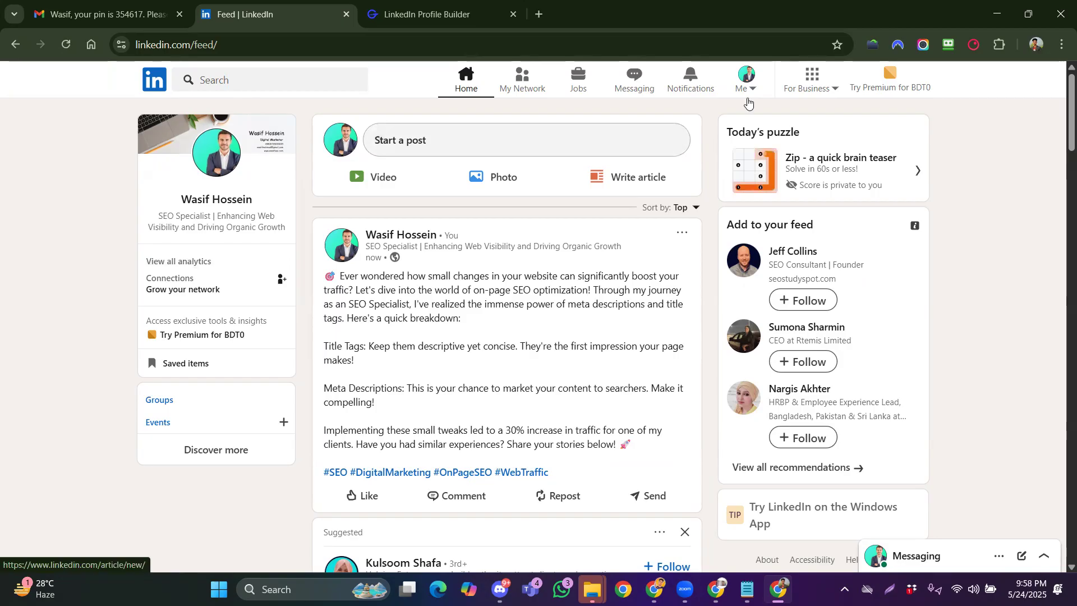
pyautogui.click(746, 78)
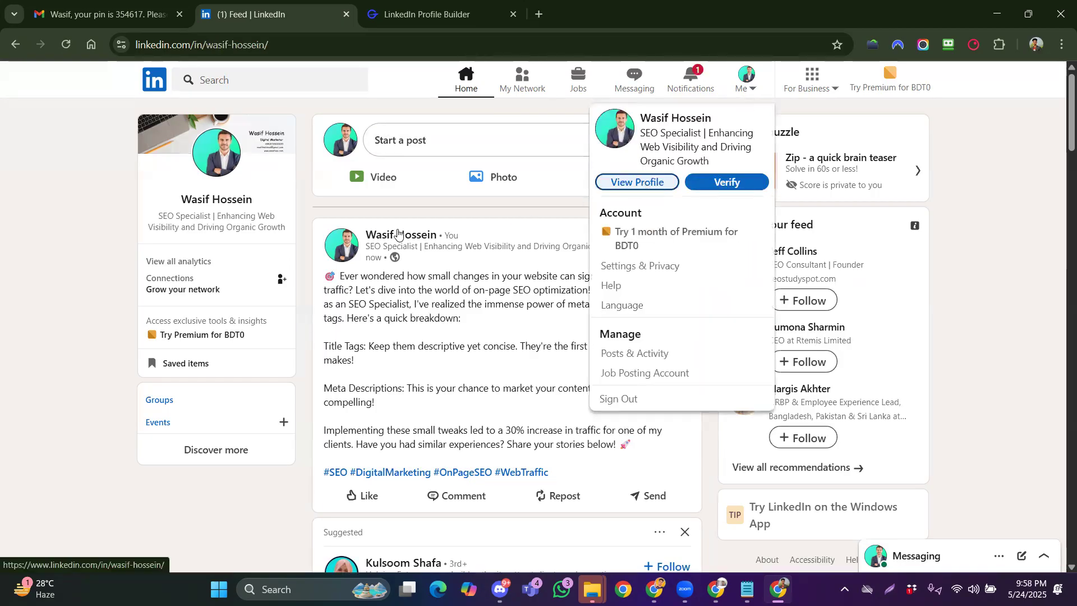
pyautogui.click(636, 181)
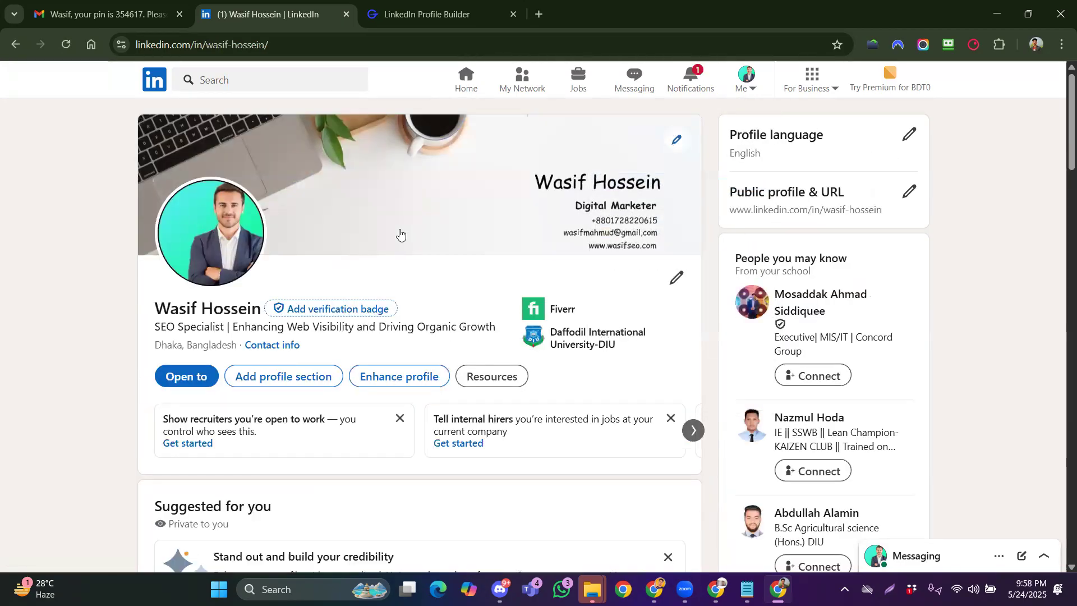